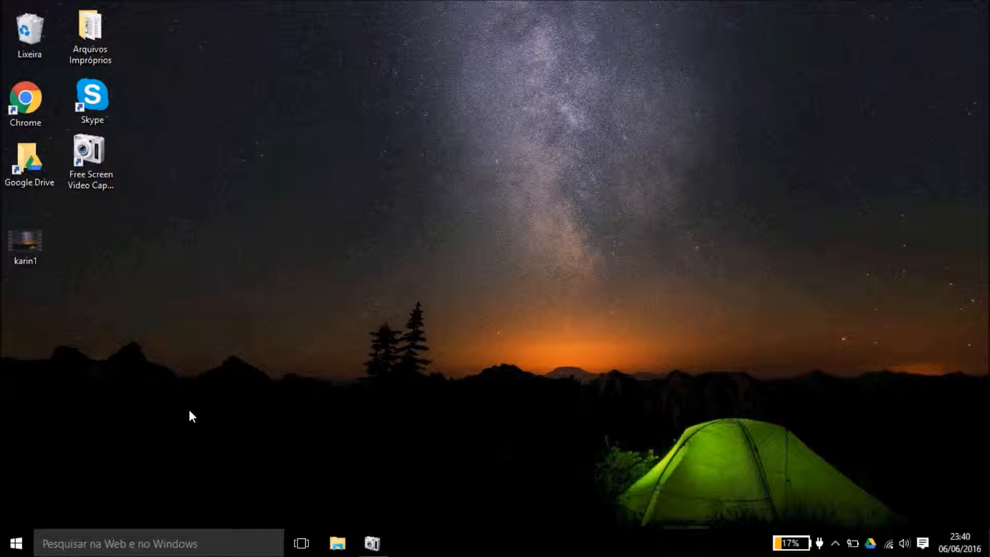
Step: Launch Excel 2013 from the Start menu and create a new blank workbook, Pasta1
{"action": "left_click", "coordinate": [17, 543]}
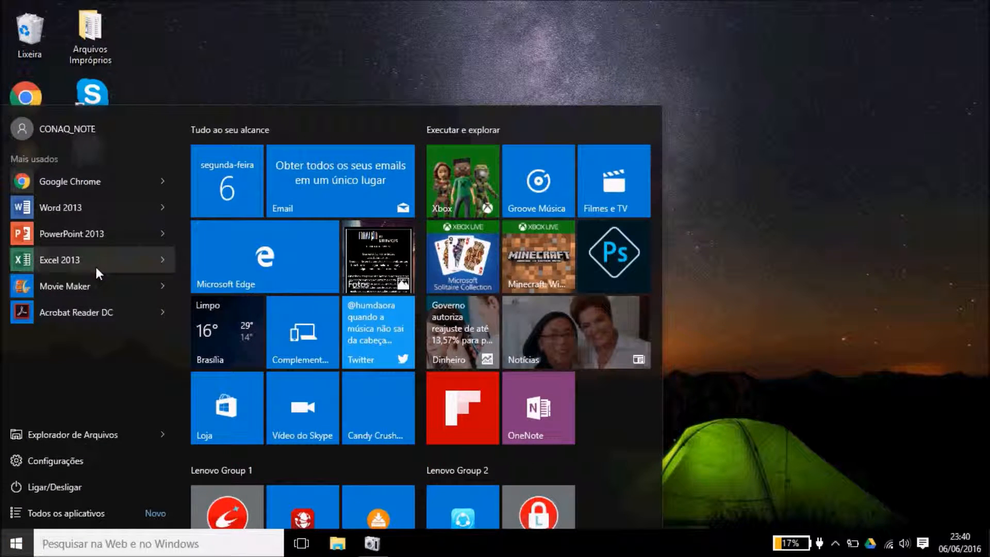
{"action": "left_click", "coordinate": [96, 267]}
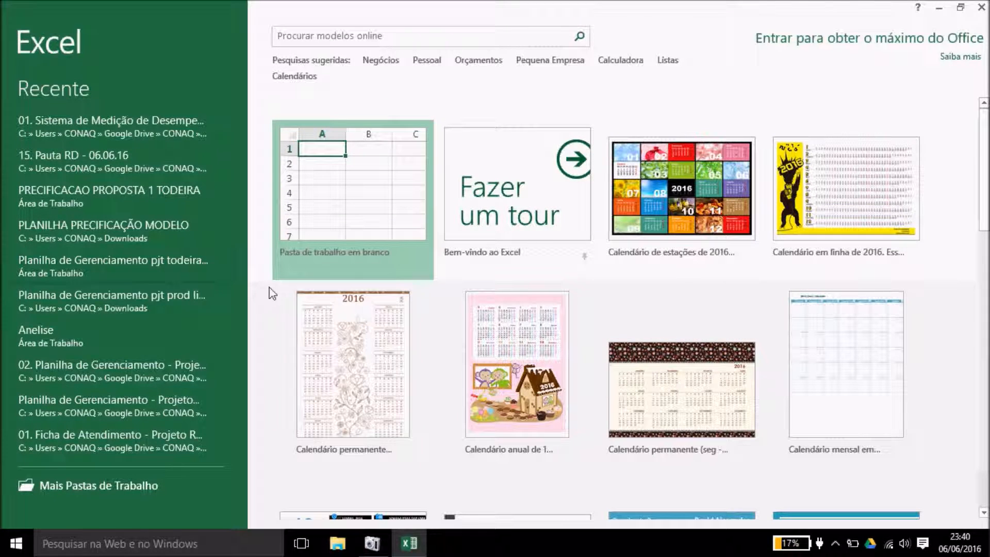
{"action": "left_click", "coordinate": [344, 209]}
{"action": "left_click", "coordinate": [346, 216]}
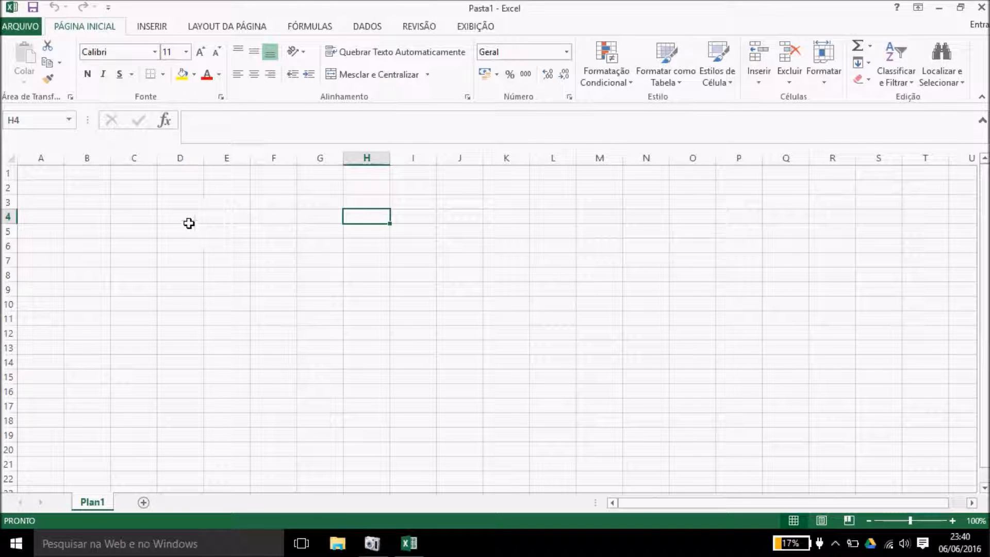
Step: Open the Calendário mensal em branco template from ARQUIVO > Novo
{"action": "left_click", "coordinate": [11, 27]}
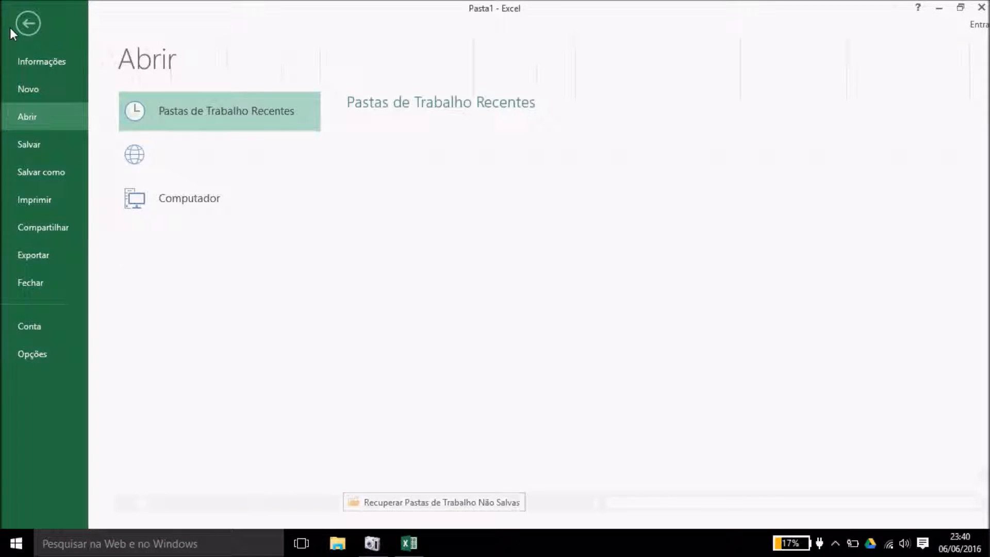
{"action": "left_click", "coordinate": [56, 91]}
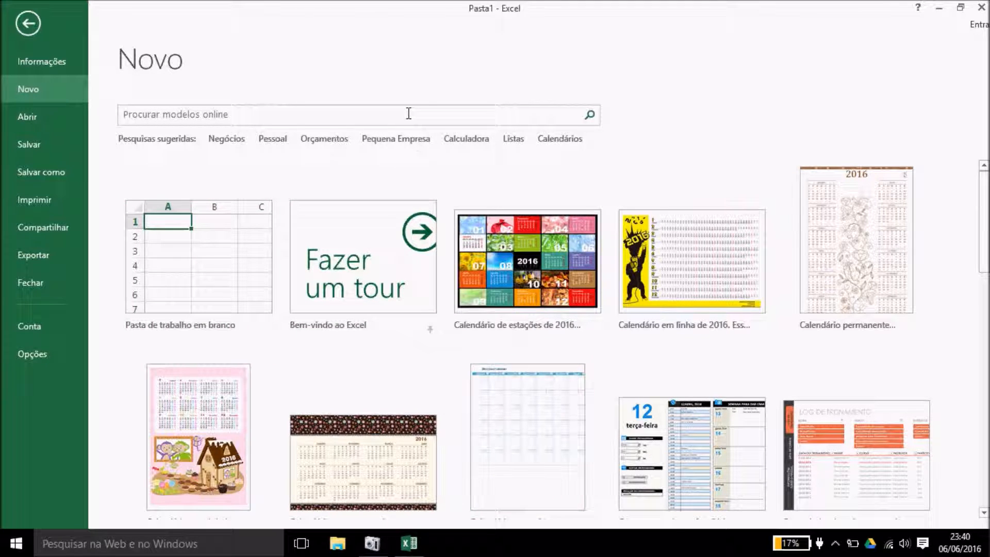
{"action": "double_click", "coordinate": [540, 399]}
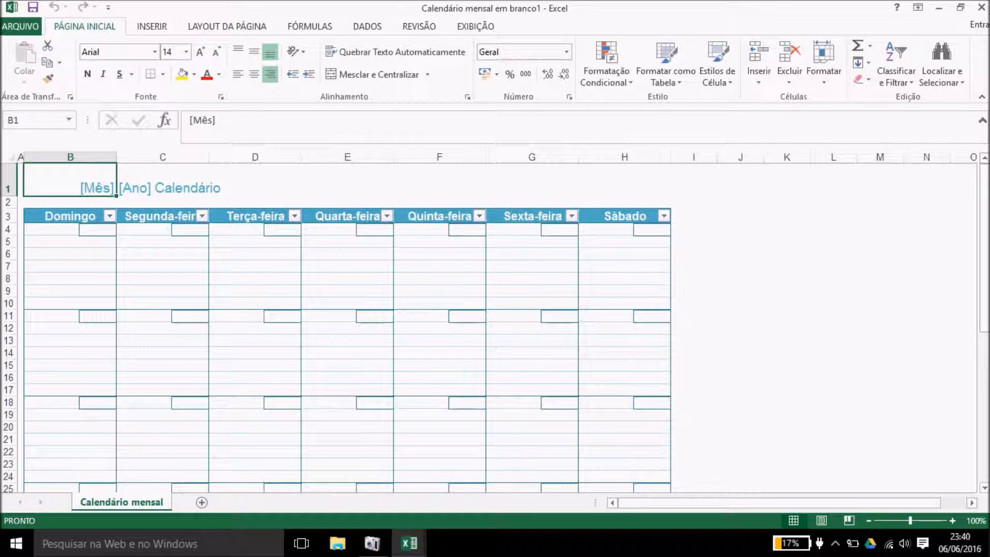
{"action": "mouse_move", "coordinate": [983, 209]}
{"action": "left_mouse_down"}
{"action": "mouse_move", "coordinate": [983, 220]}
{"action": "mouse_move", "coordinate": [982, 205]}
{"action": "left_mouse_up"}
Step: Create another blank workbook, Pasta2, from ARQUIVO > Novo
{"action": "left_click", "coordinate": [23, 30]}
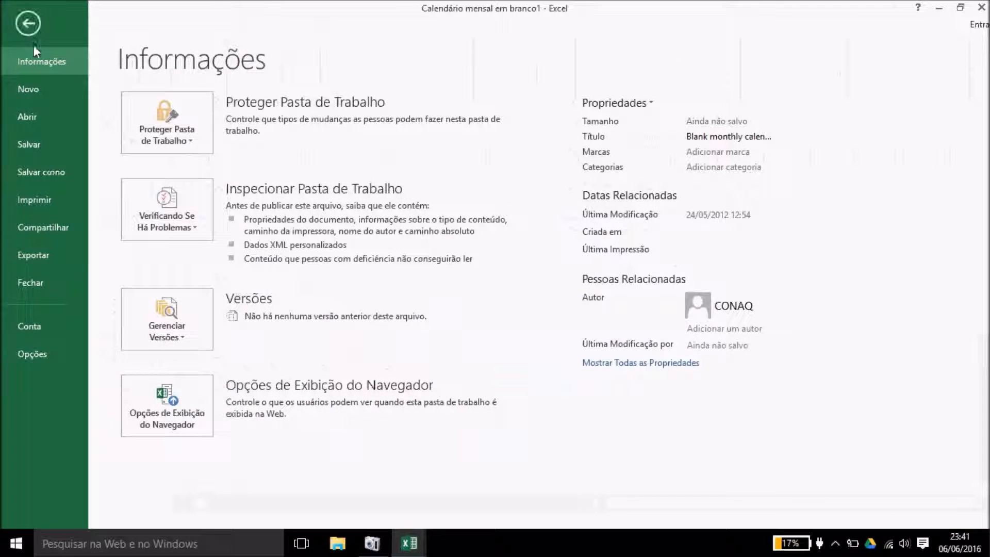
{"action": "left_click", "coordinate": [51, 96]}
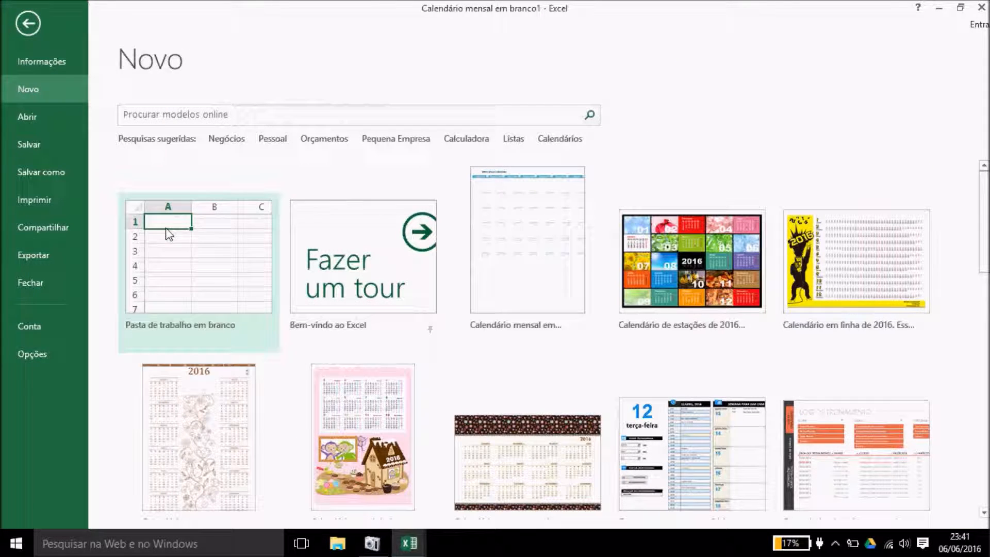
{"action": "left_click", "coordinate": [187, 243]}
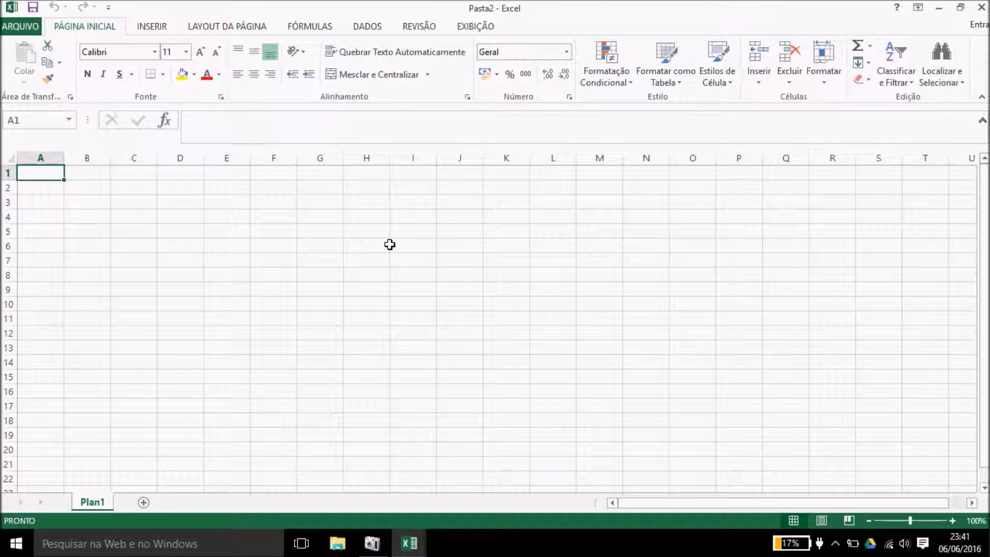
Step: Enter the number 1 in cell B3 of Pasta2's Plan1 sheet
{"action": "left_click", "coordinate": [93, 201]}
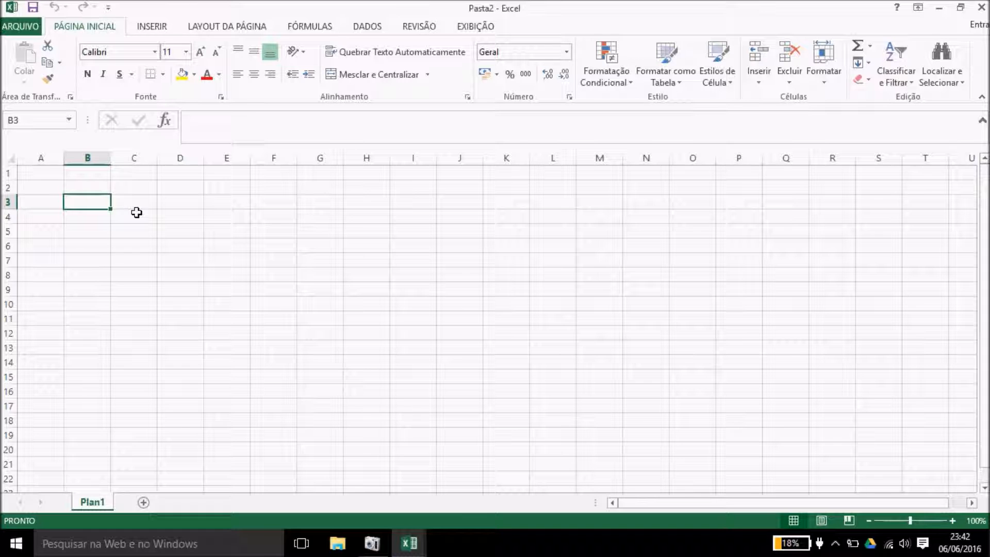
{"action": "type", "text": "1"}
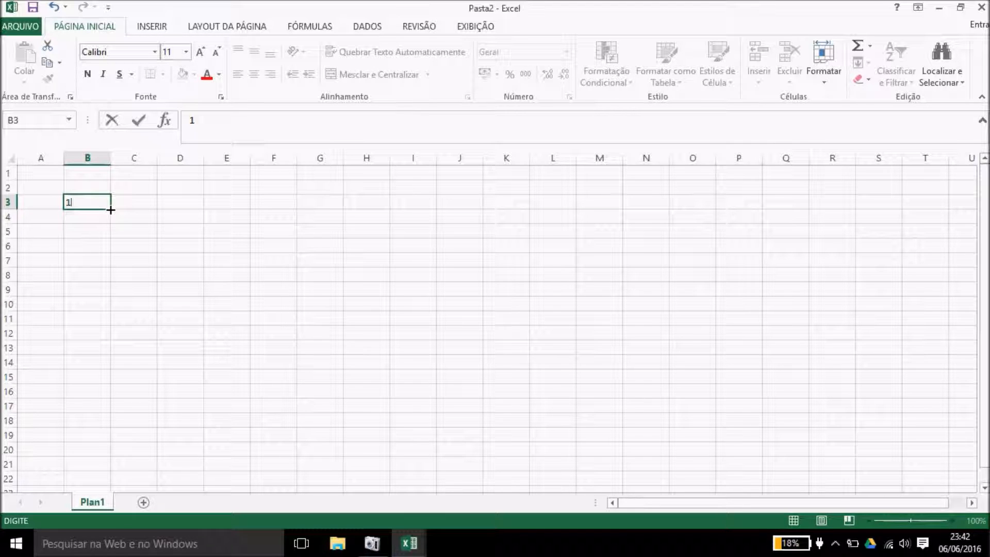
{"action": "left_click", "coordinate": [137, 200]}
{"action": "left_click", "coordinate": [101, 202]}
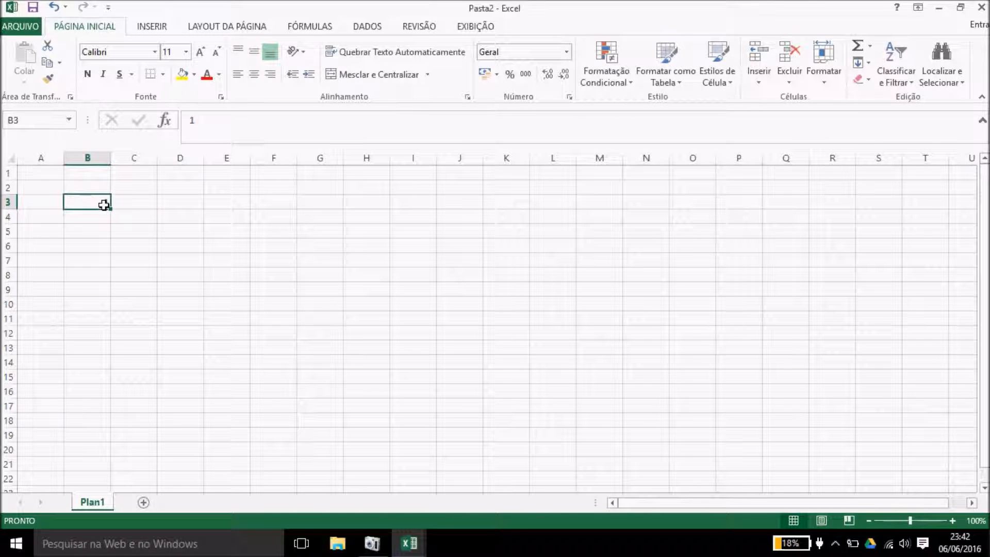
Step: Fill B3:B13 with the series 1–11 using Preencher Série, then copy the range
{"action": "left_click_drag", "start_coordinate": [113, 209], "coordinate": [126, 361]}
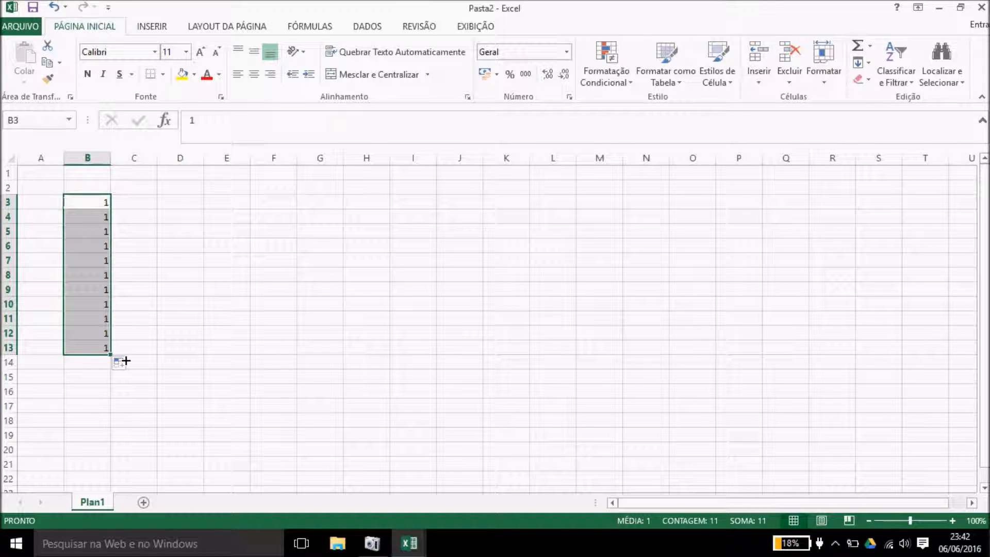
{"action": "left_click", "coordinate": [133, 365]}
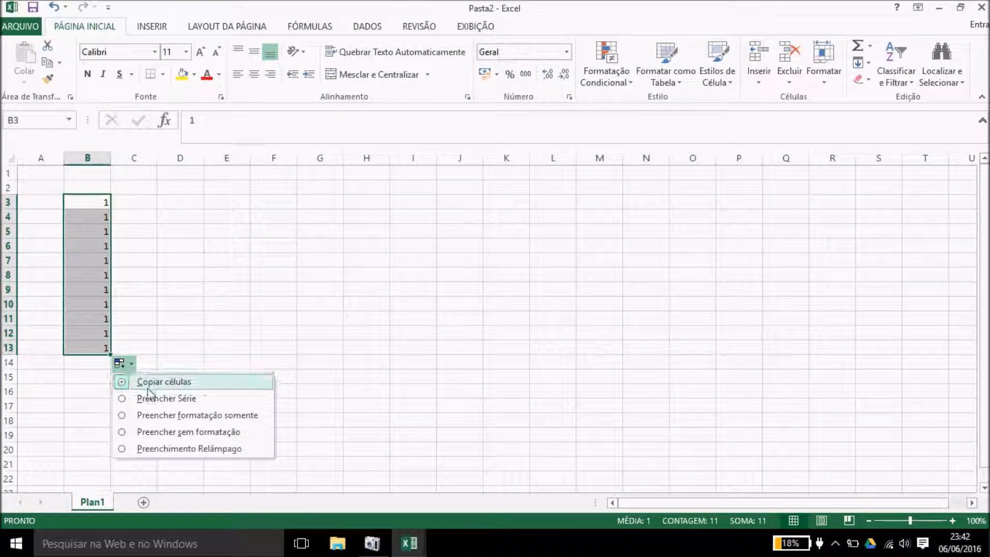
{"action": "left_click", "coordinate": [155, 399]}
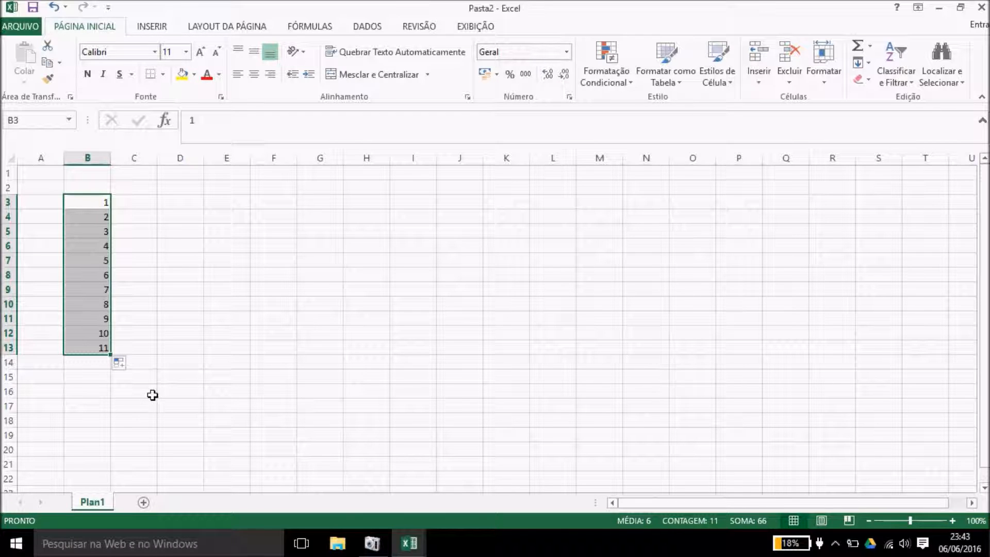
{"action": "key", "text": "ctrl+c"}
Step: Paste the copied numbers at C3 with Transpor so 1–11 run across C3:M3
{"action": "left_click", "coordinate": [138, 202]}
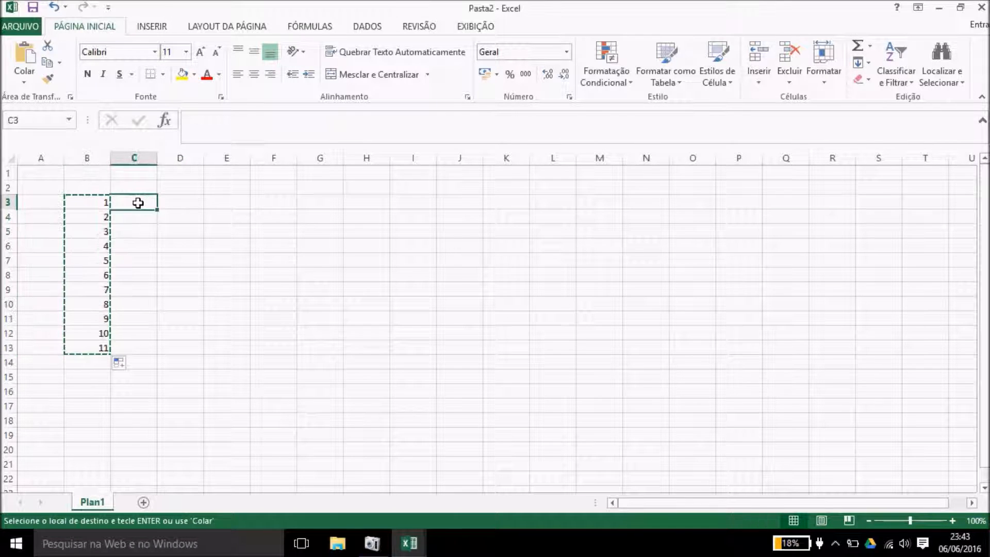
{"action": "key", "text": "ctrl+v"}
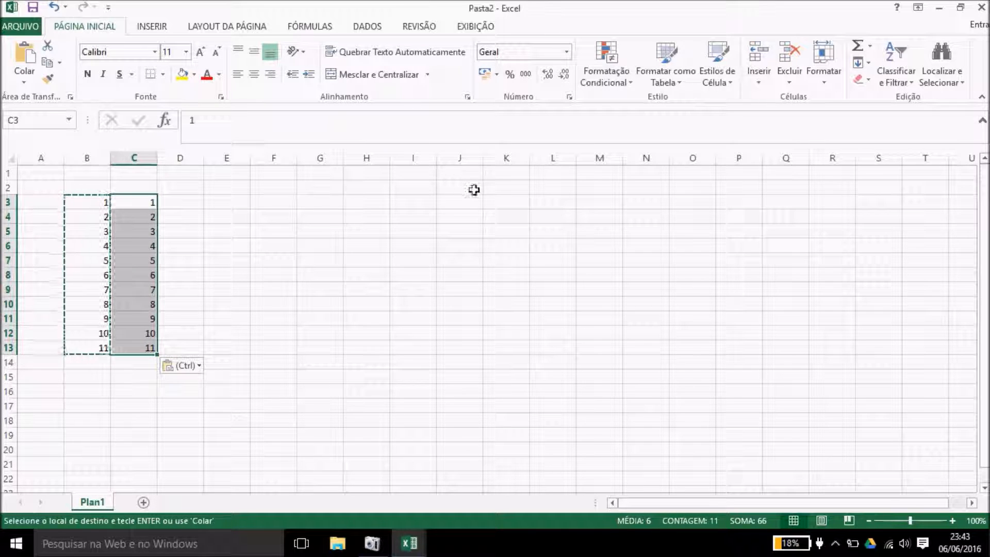
{"action": "left_click", "coordinate": [199, 366]}
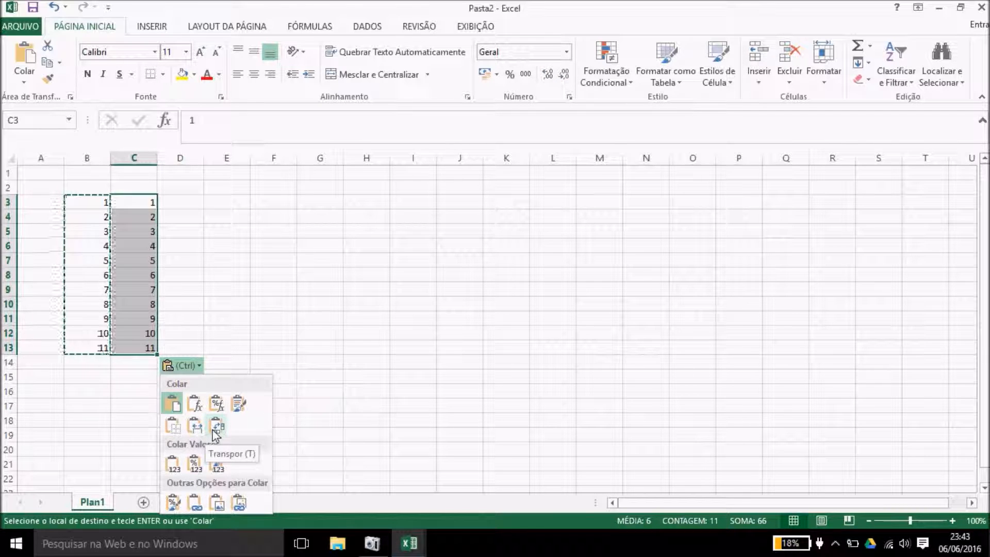
{"action": "left_click", "coordinate": [216, 427]}
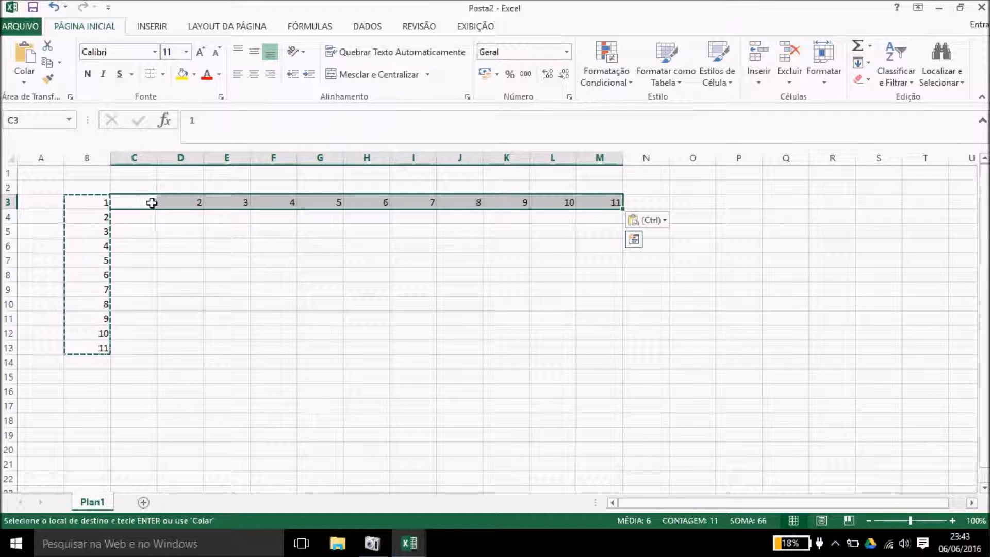
Step: Select cell D7 and begin a formula in it
{"action": "left_click", "coordinate": [299, 297]}
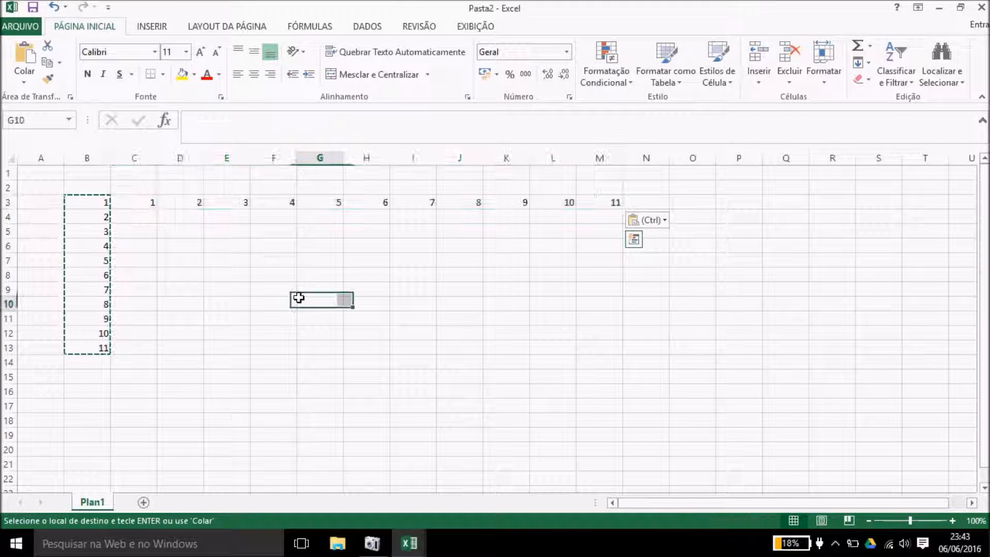
{"action": "left_click", "coordinate": [200, 271]}
{"action": "left_click", "coordinate": [175, 240]}
{"action": "left_click", "coordinate": [174, 221]}
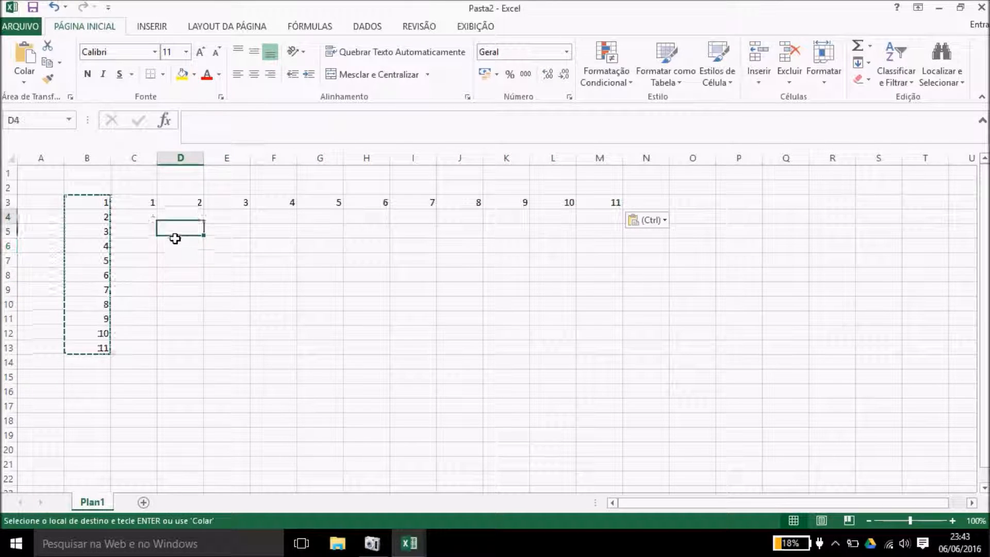
{"action": "double_click", "coordinate": [175, 261]}
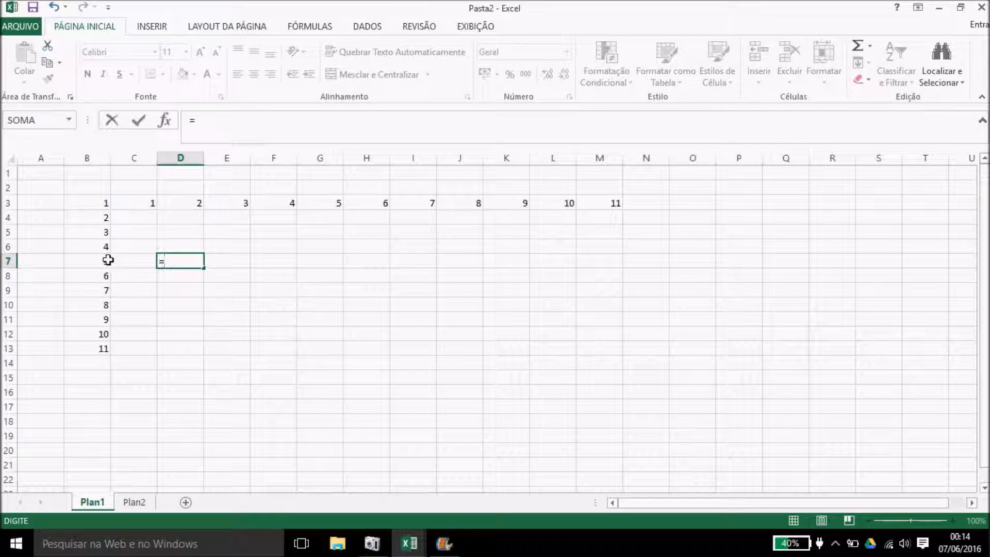
Step: Enter the formula =B7+D3 in D7 so it shows 7
{"action": "left_click", "coordinate": [99, 261]}
{"action": "type", "text": "+"}
{"action": "left_click", "coordinate": [182, 201]}
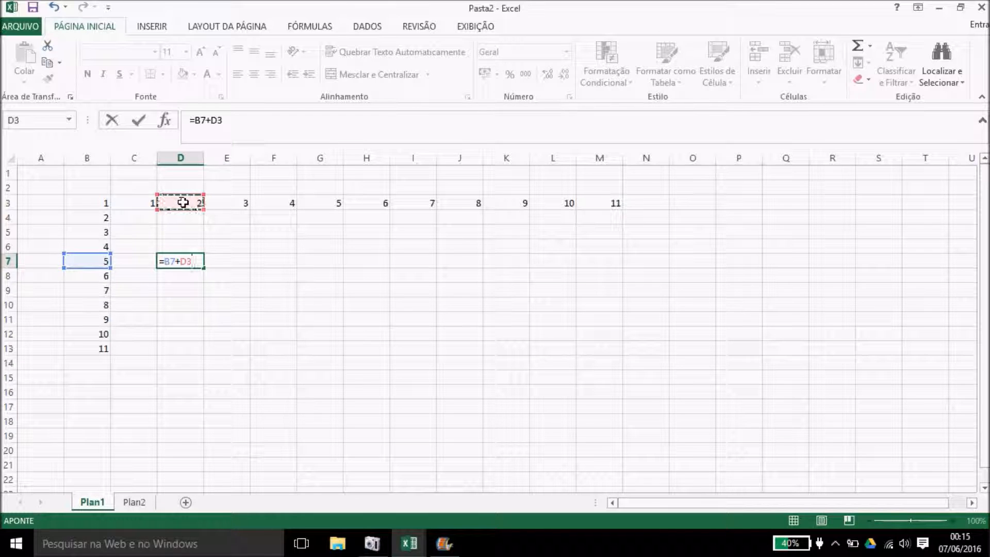
{"action": "key", "text": "Return"}
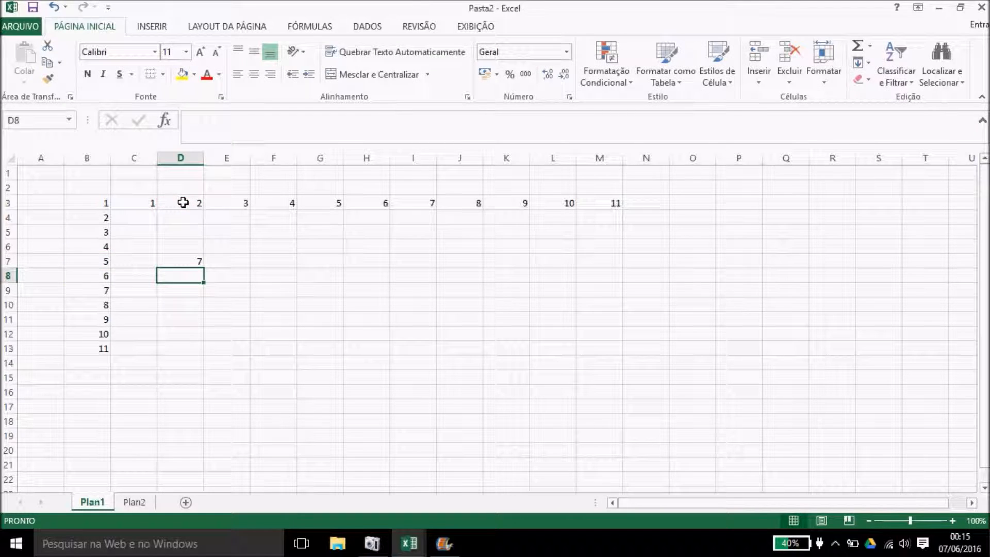
{"action": "left_click", "coordinate": [188, 262]}
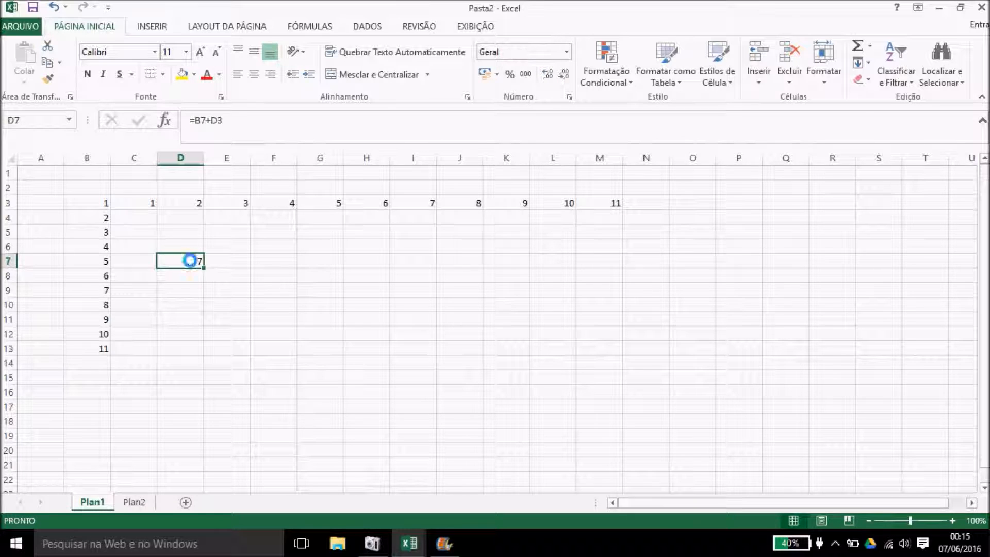
Step: Copy D7's formula into E7 and compare the formulas in D3, D7 and E7
{"action": "key", "text": "ctrl+c"}
{"action": "left_click", "coordinate": [214, 265]}
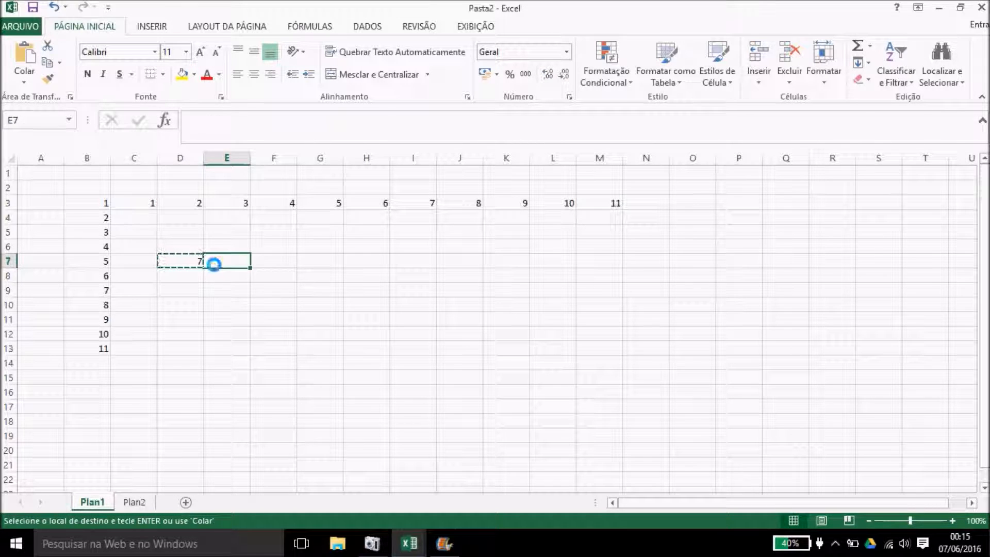
{"action": "key", "text": "ctrl+v"}
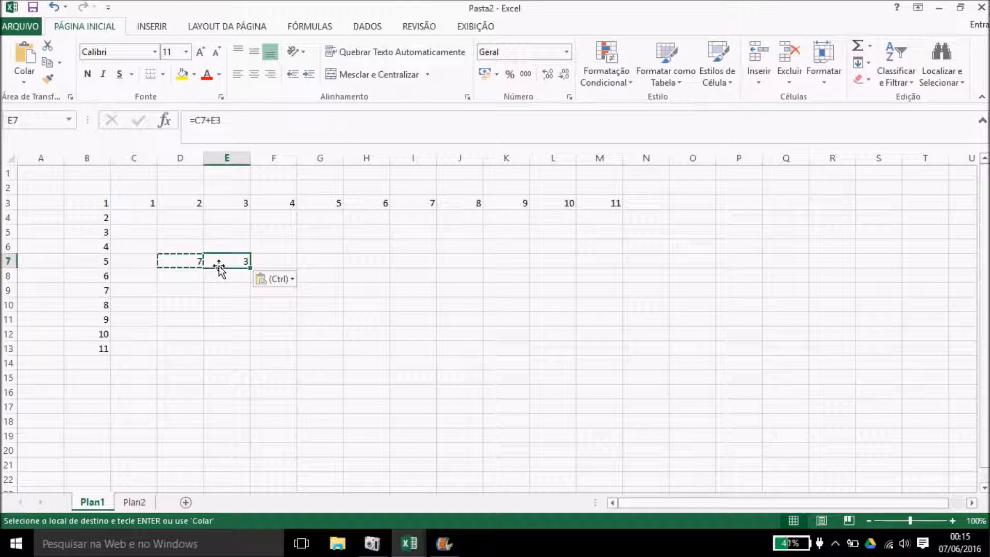
{"action": "left_click", "coordinate": [192, 201]}
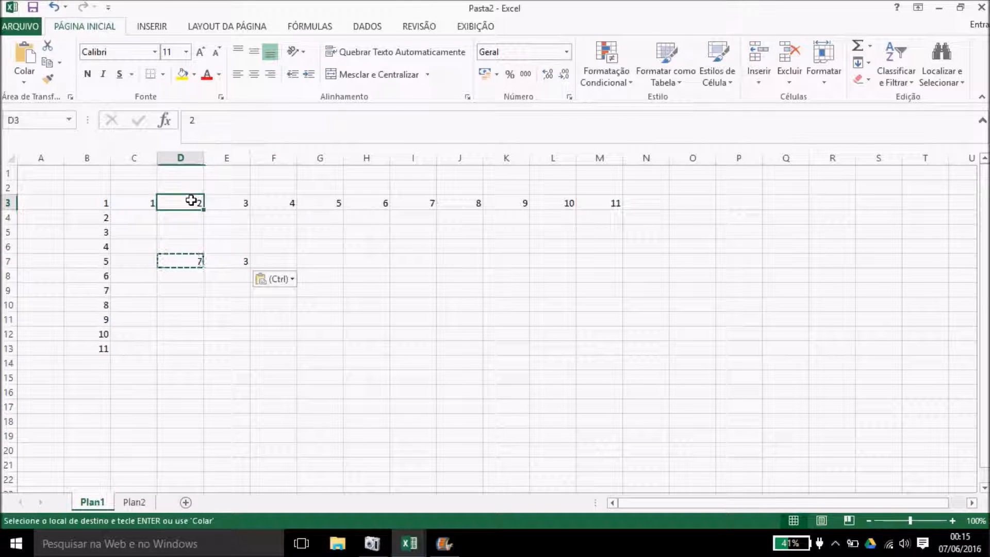
{"action": "left_click", "coordinate": [184, 260]}
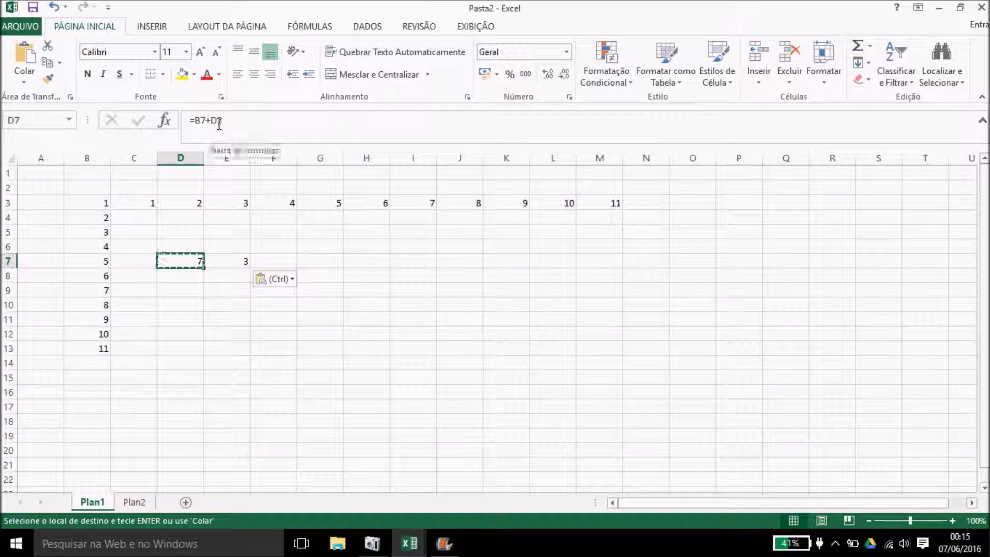
{"action": "left_click", "coordinate": [247, 261]}
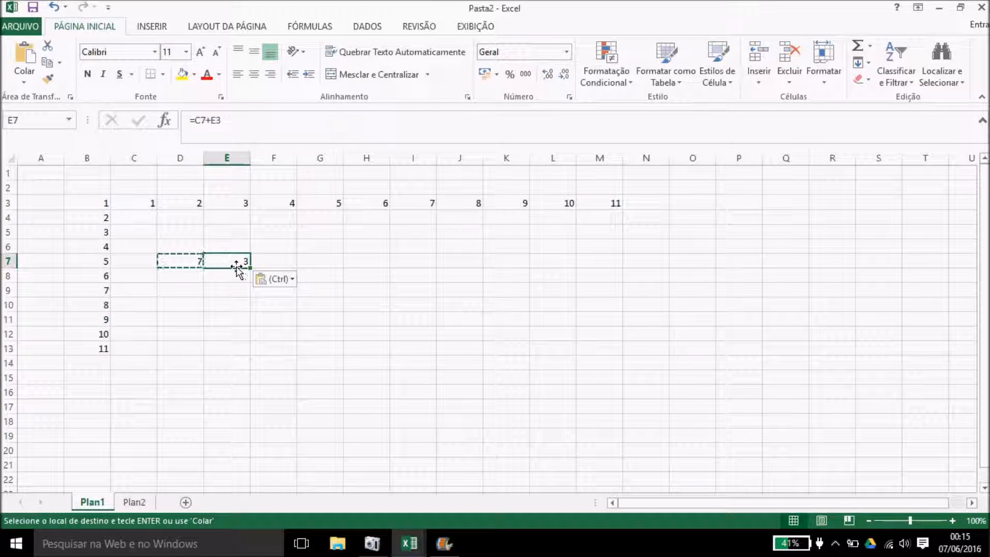
Step: Replace E7's content with the plain value 7 via Colar Valores and clear the copy marquee
{"action": "left_click", "coordinate": [286, 278]}
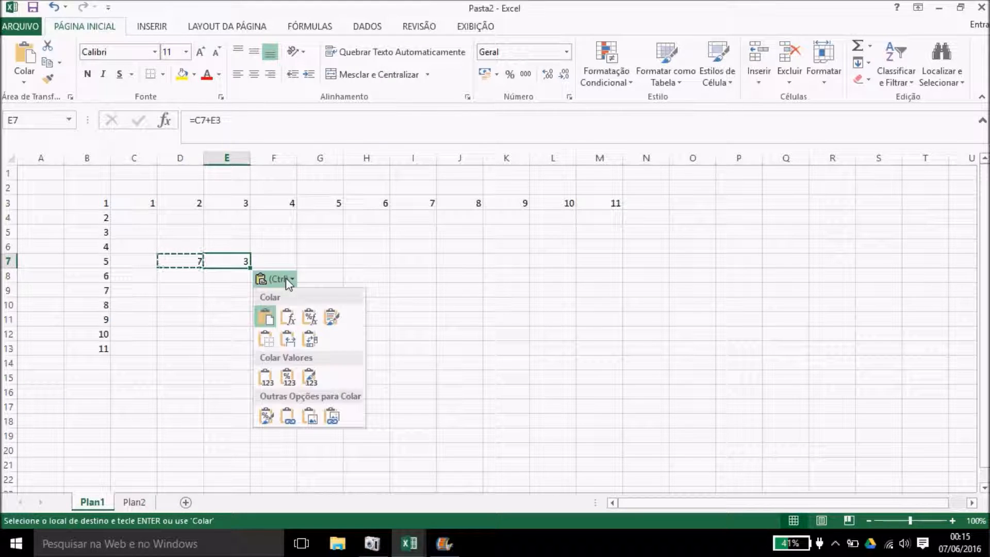
{"action": "left_click", "coordinate": [271, 381]}
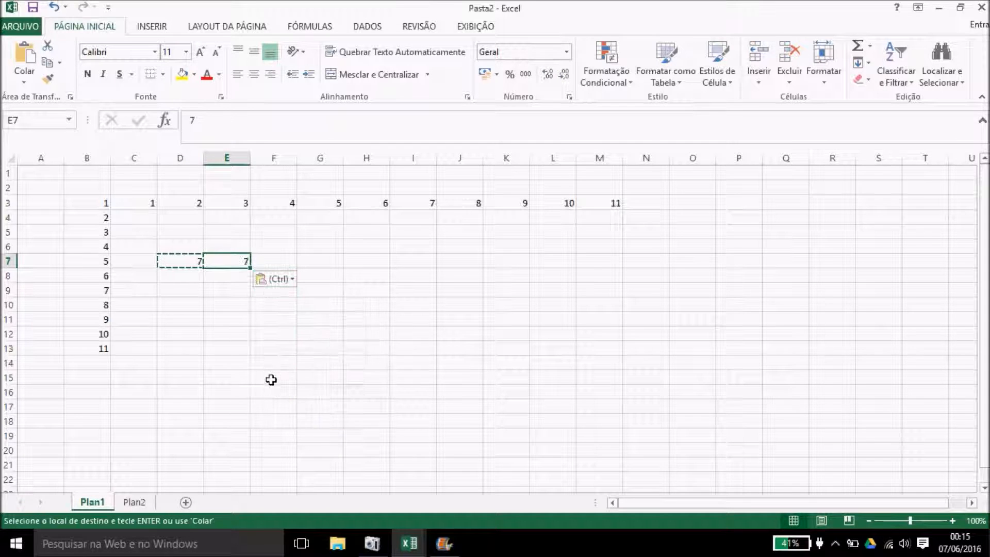
{"action": "left_click", "coordinate": [232, 333]}
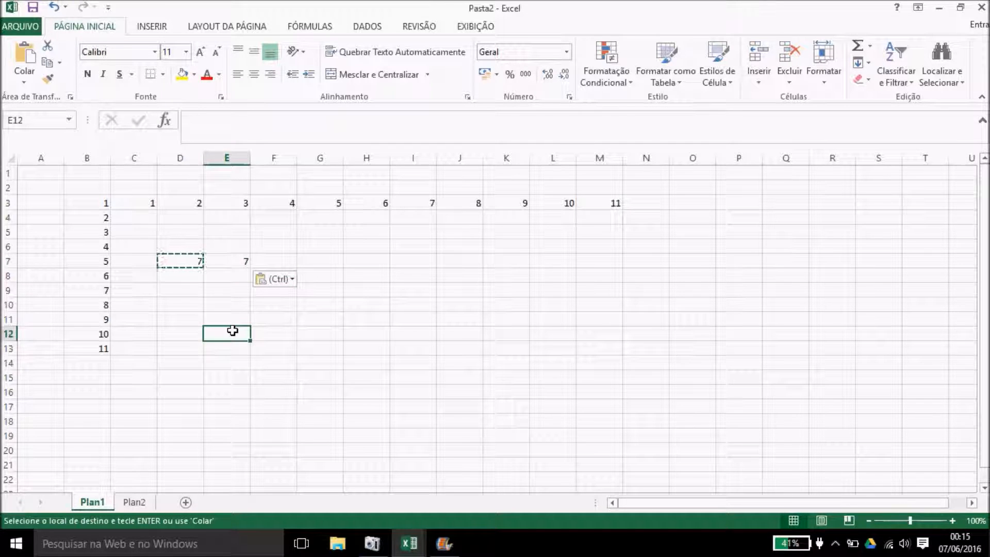
{"action": "left_click", "coordinate": [190, 303]}
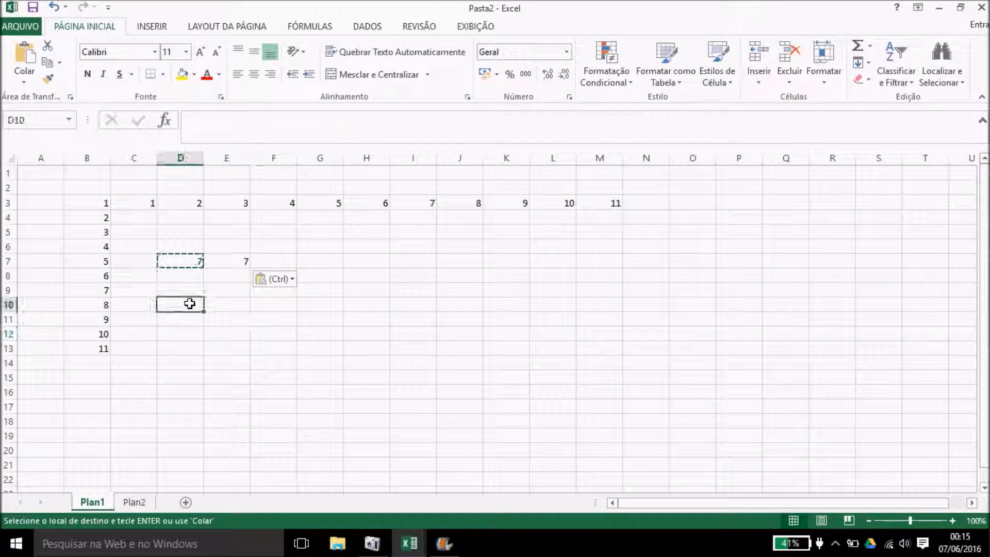
{"action": "double_click", "coordinate": [274, 321]}
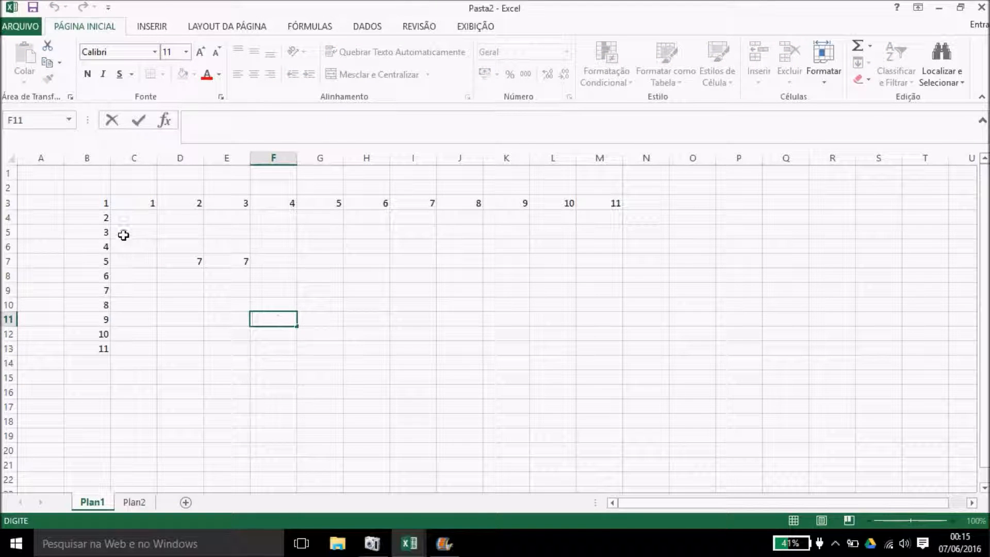
Step: Delete all values in the range B2:O16
{"action": "left_click_drag", "start_coordinate": [67, 182], "coordinate": [678, 394]}
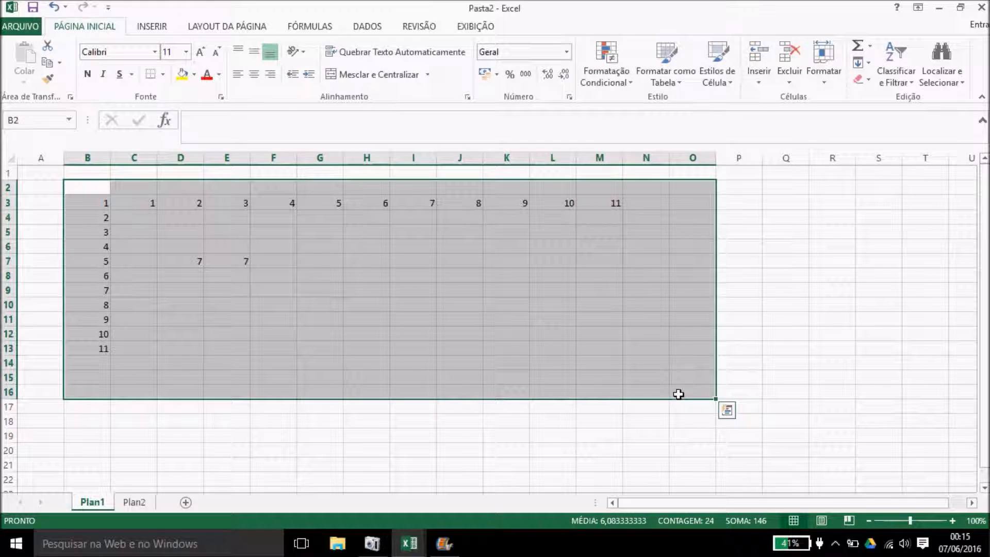
{"action": "key", "text": "Delete"}
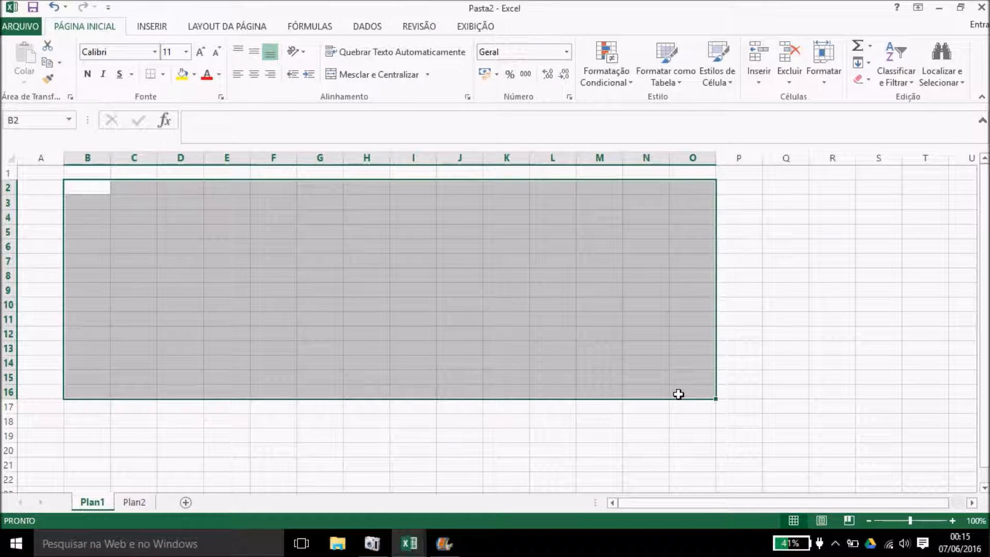
{"action": "left_click", "coordinate": [580, 444]}
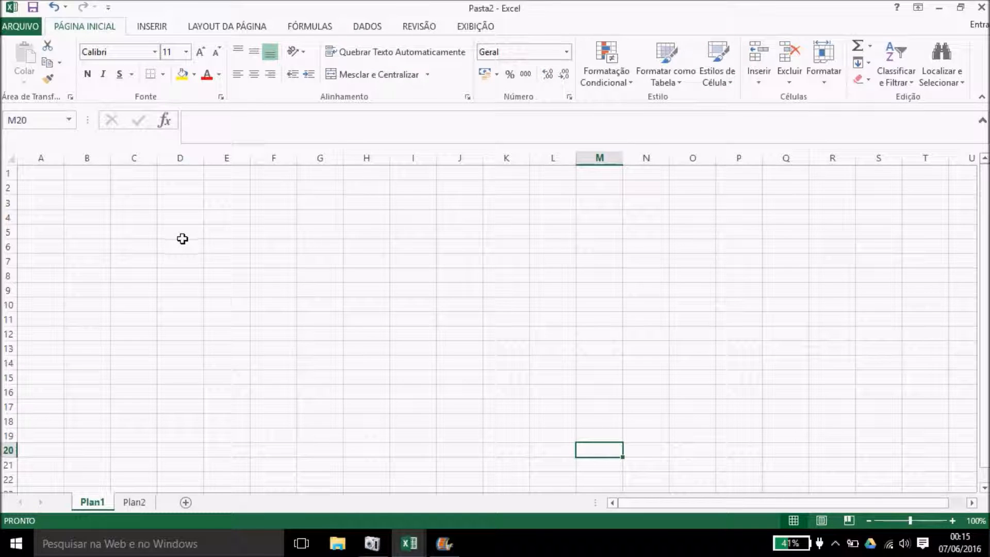
Step: Type CONAQ in capitals into cell C4
{"action": "left_click", "coordinate": [126, 217]}
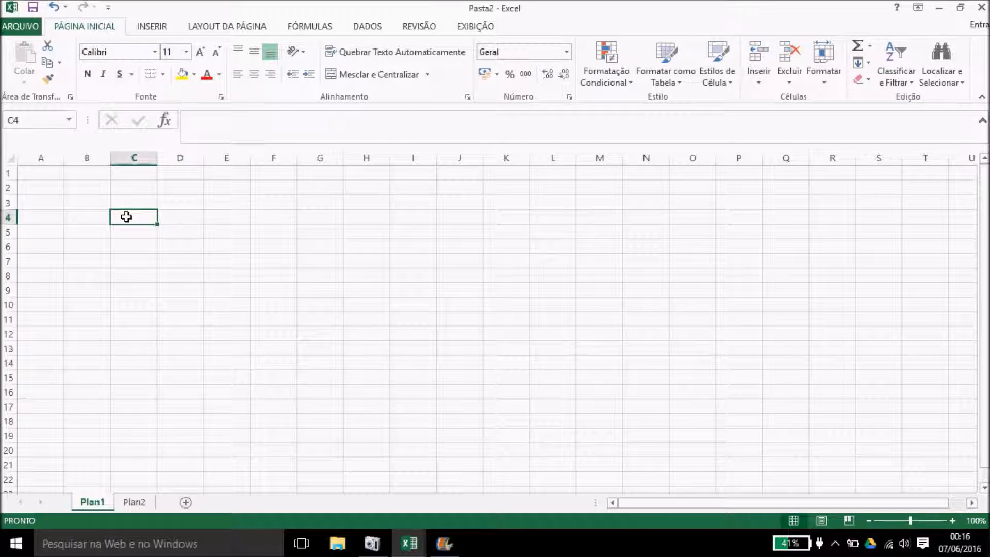
{"action": "key", "text": "Caps_Lock"}
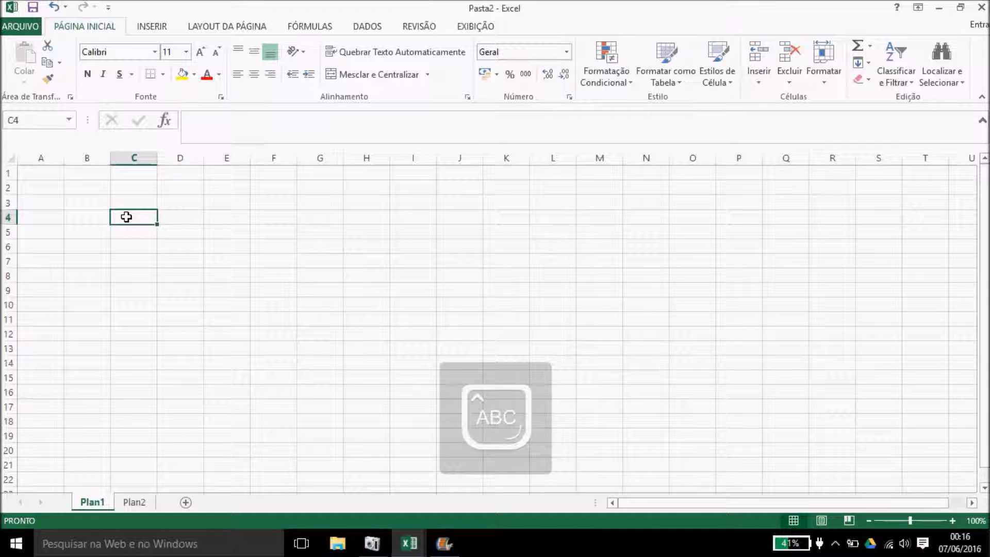
{"action": "type", "text": "CONAQ"}
{"action": "key", "text": "Caps_Lock"}
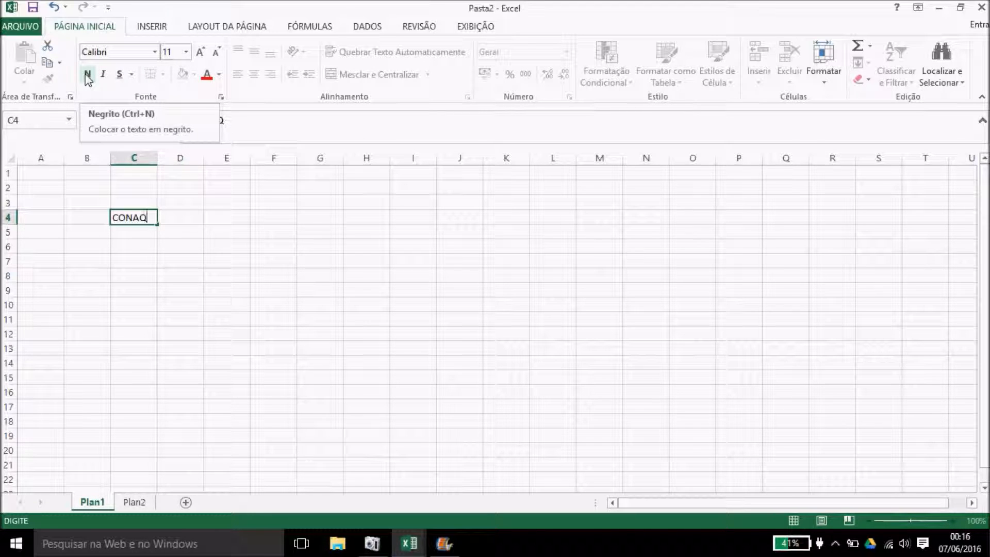
Step: Commit CONAQ in C4 and make it bold, italic and underlined
{"action": "left_click", "coordinate": [140, 217]}
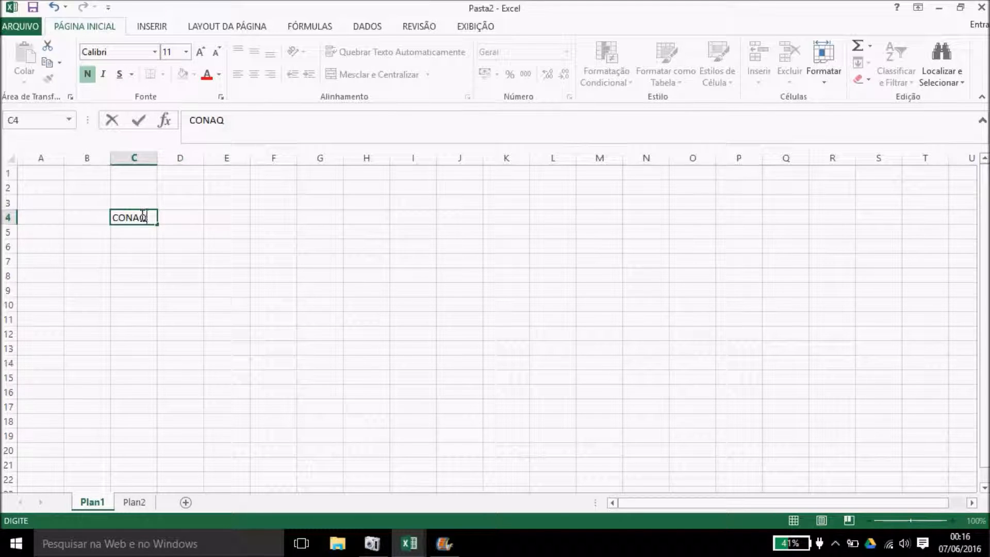
{"action": "left_click", "coordinate": [160, 255]}
{"action": "left_click", "coordinate": [148, 220]}
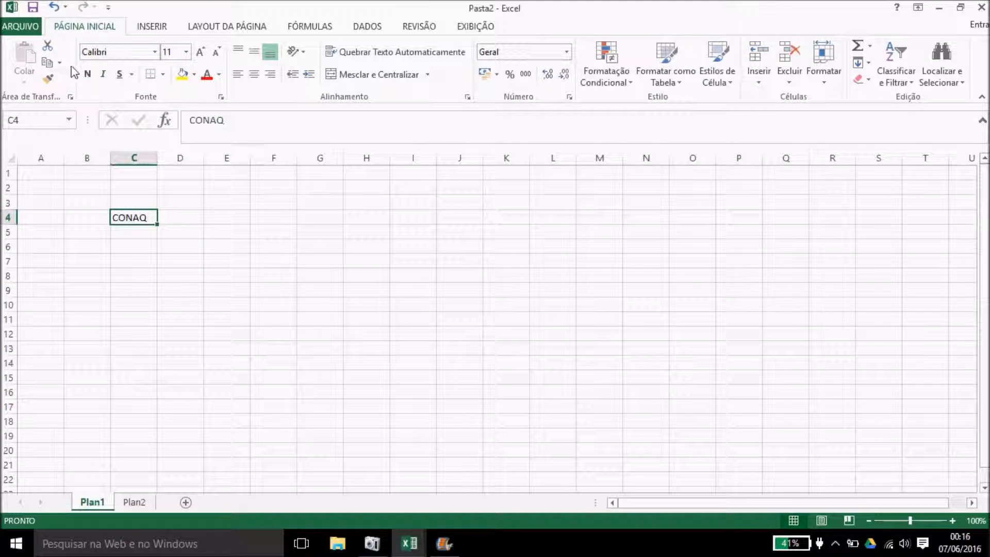
{"action": "left_click", "coordinate": [88, 75]}
{"action": "left_click", "coordinate": [103, 74]}
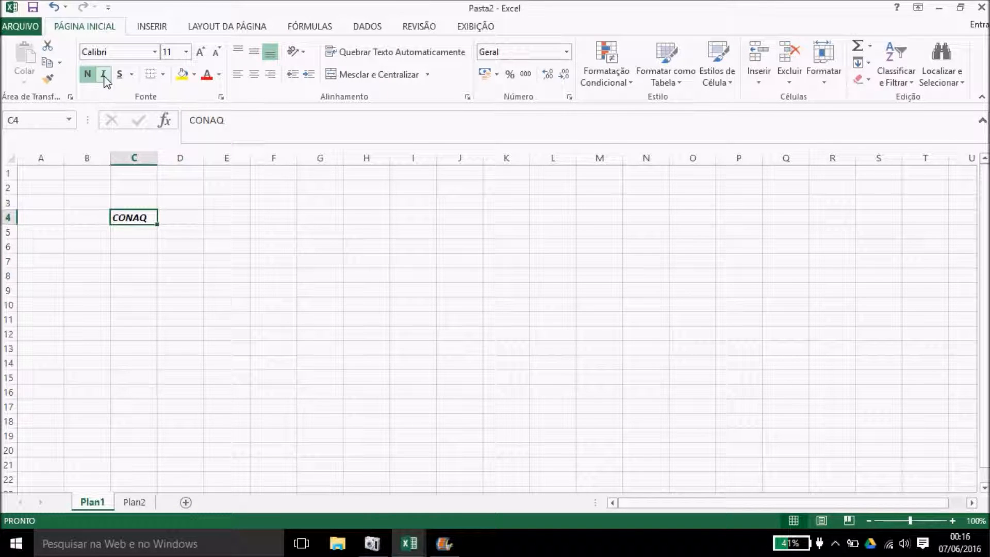
{"action": "left_click", "coordinate": [121, 76]}
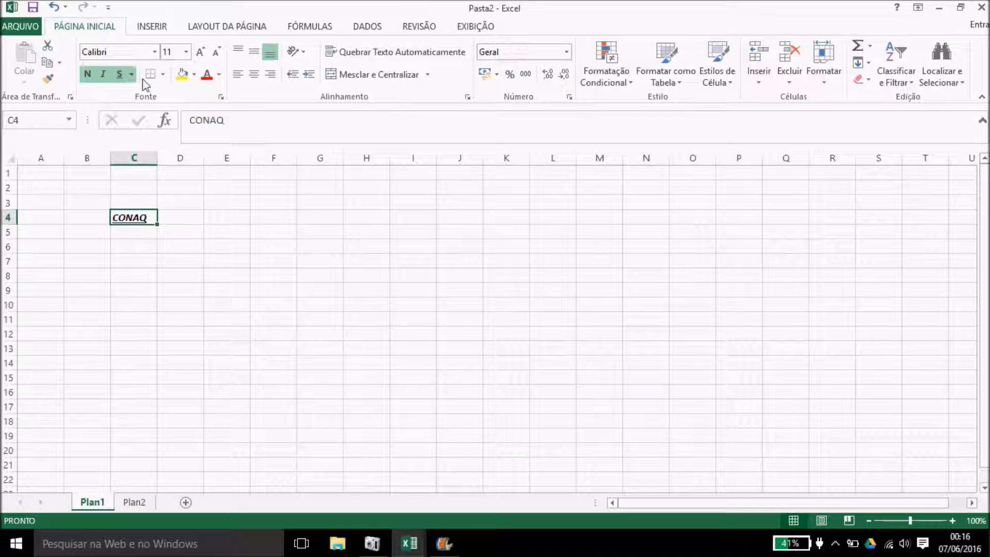
Step: Give C4 a yellow fill, red font colour and a 12-point font size
{"action": "left_click", "coordinate": [181, 74]}
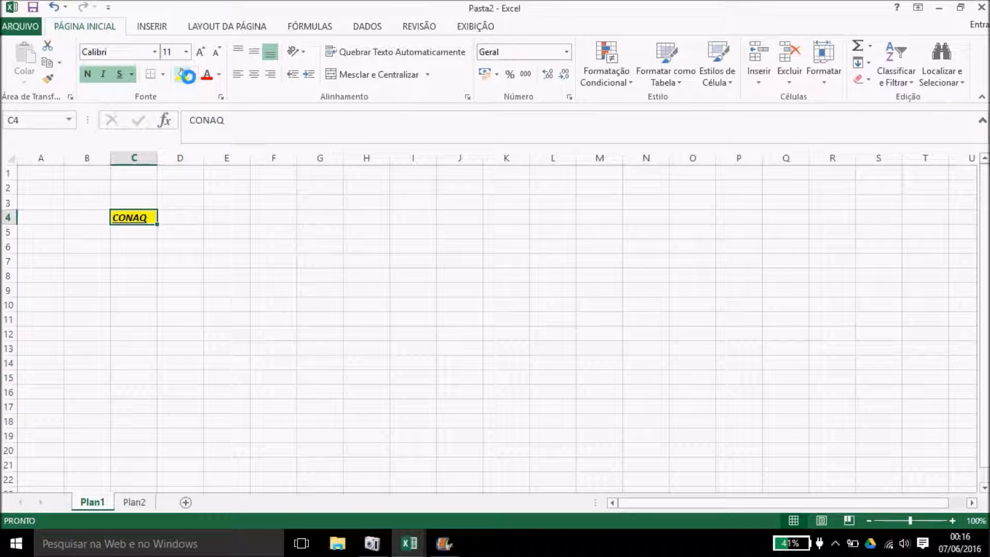
{"action": "left_click", "coordinate": [206, 78]}
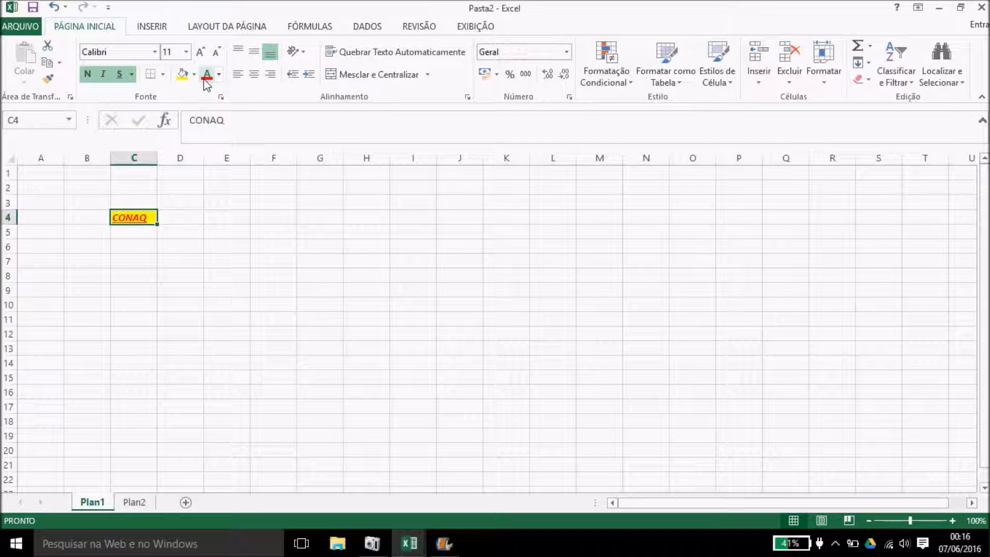
{"action": "left_click", "coordinate": [200, 52]}
{"action": "left_click", "coordinate": [200, 52]}
{"action": "left_click", "coordinate": [200, 52]}
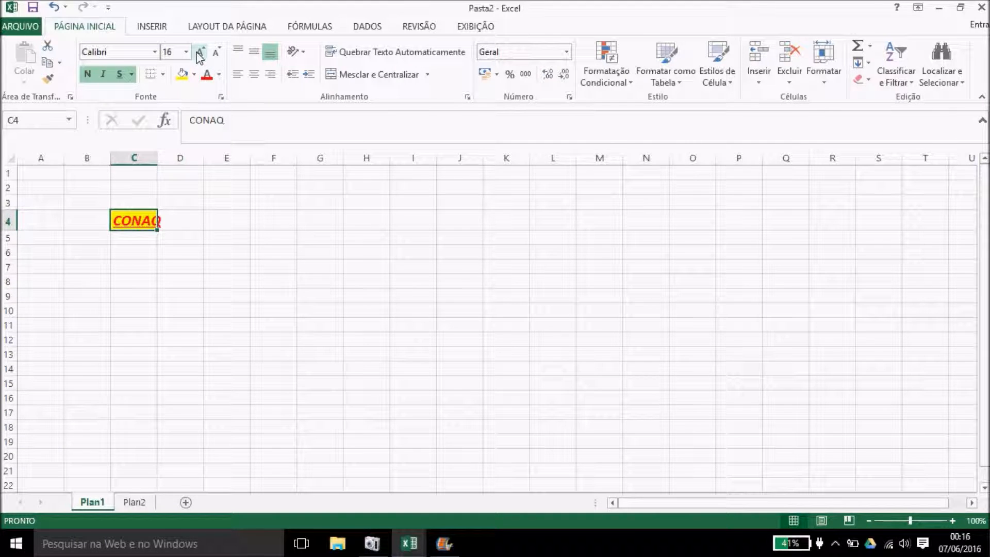
{"action": "left_click", "coordinate": [219, 52]}
{"action": "left_click", "coordinate": [219, 52]}
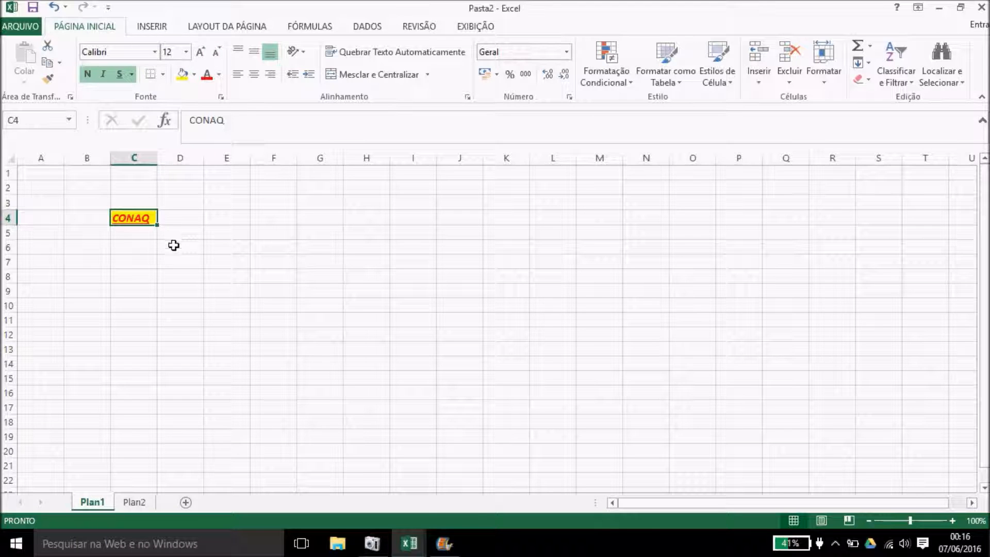
Step: Merge C4:G4, then merge C2:G4 into a single cell
{"action": "left_click_drag", "start_coordinate": [119, 217], "coordinate": [316, 216]}
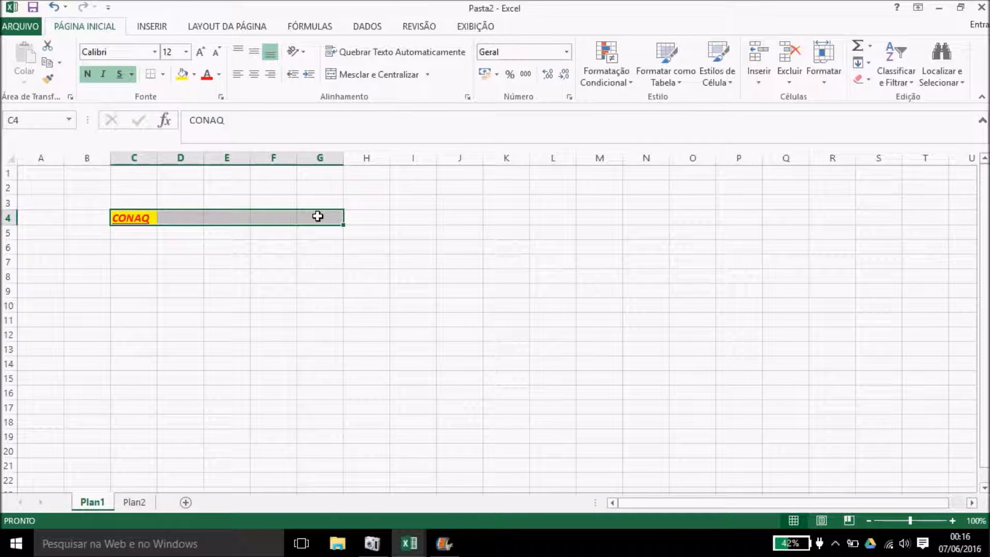
{"action": "left_click", "coordinate": [390, 75]}
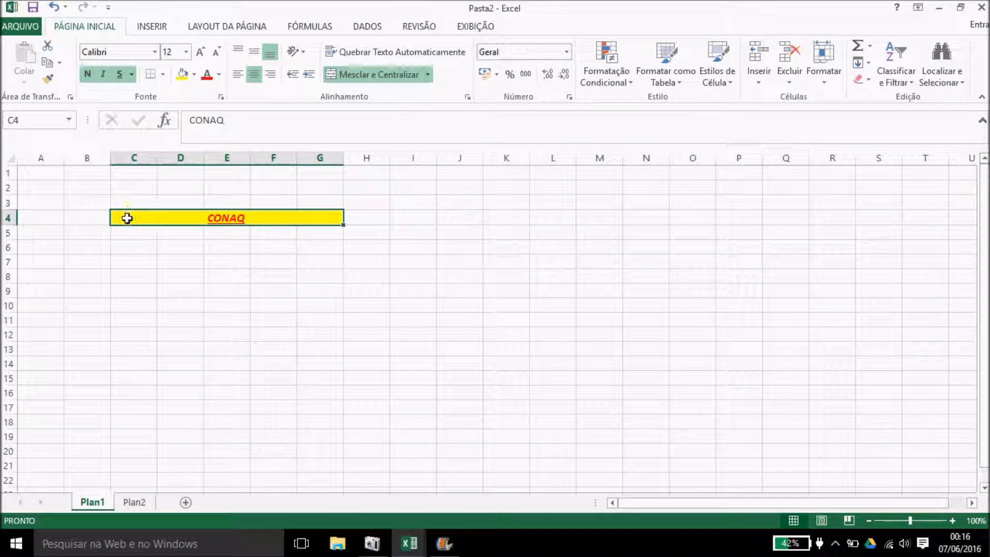
{"action": "mouse_move", "coordinate": [128, 216]}
{"action": "left_mouse_down"}
{"action": "mouse_move", "coordinate": [126, 192]}
{"action": "mouse_move", "coordinate": [143, 185]}
{"action": "left_mouse_up"}
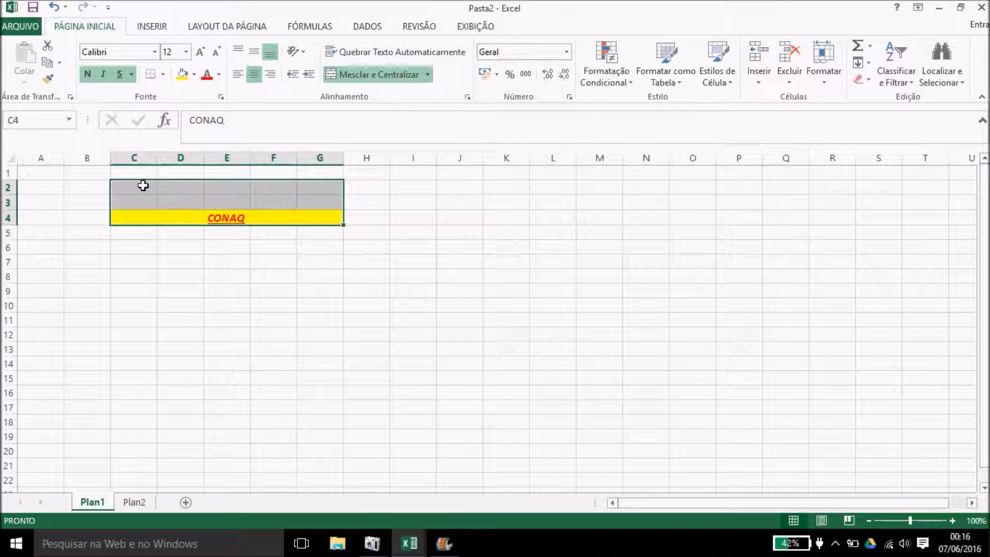
{"action": "left_click", "coordinate": [380, 74]}
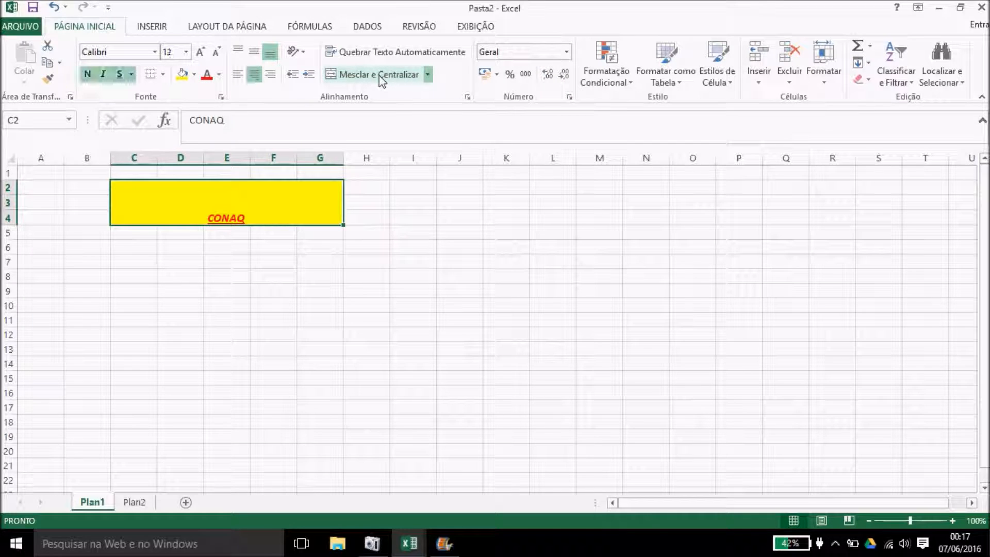
Step: Align CONAQ to the bottom-left of the merged cell
{"action": "left_click", "coordinate": [256, 52]}
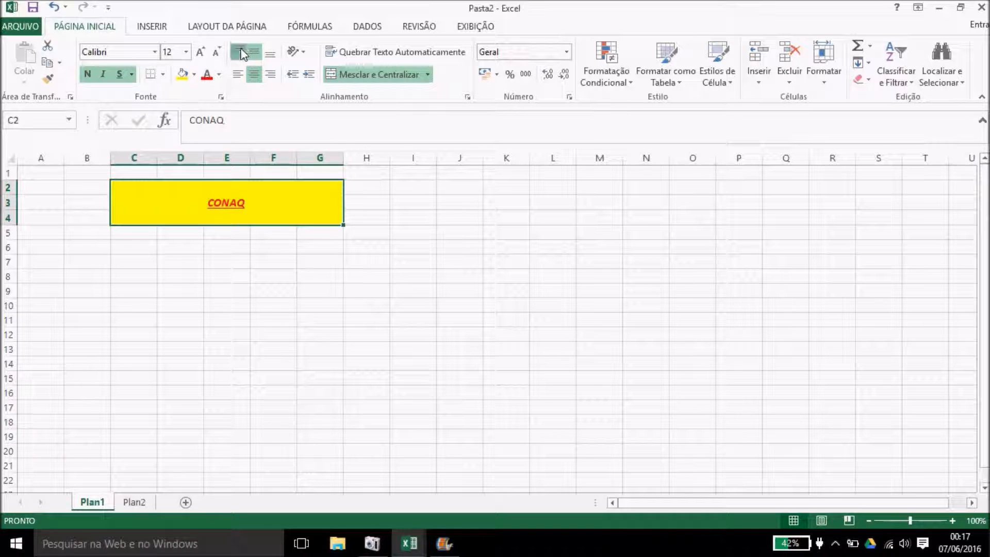
{"action": "left_click", "coordinate": [240, 52]}
{"action": "left_click", "coordinate": [270, 52]}
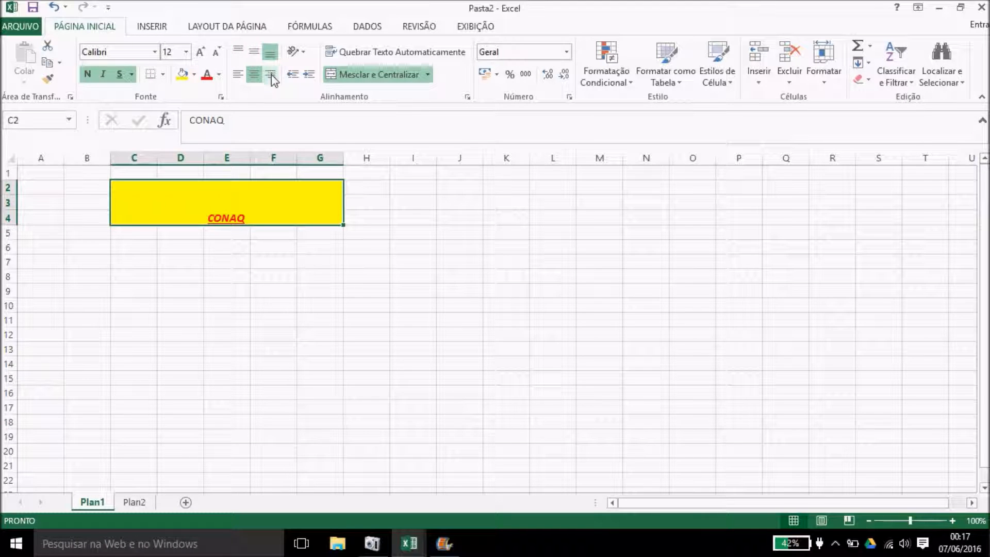
{"action": "left_click", "coordinate": [271, 75]}
{"action": "left_click", "coordinate": [237, 75]}
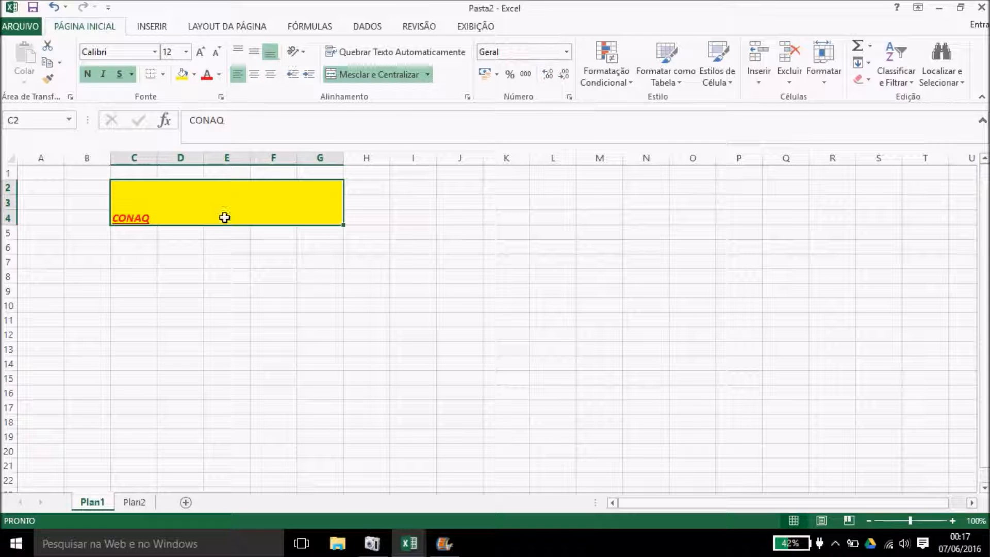
Step: Try vertical text on CONAQ, settle on an anti-clockwise slant, then move to sheet Plan2
{"action": "left_click", "coordinate": [308, 53]}
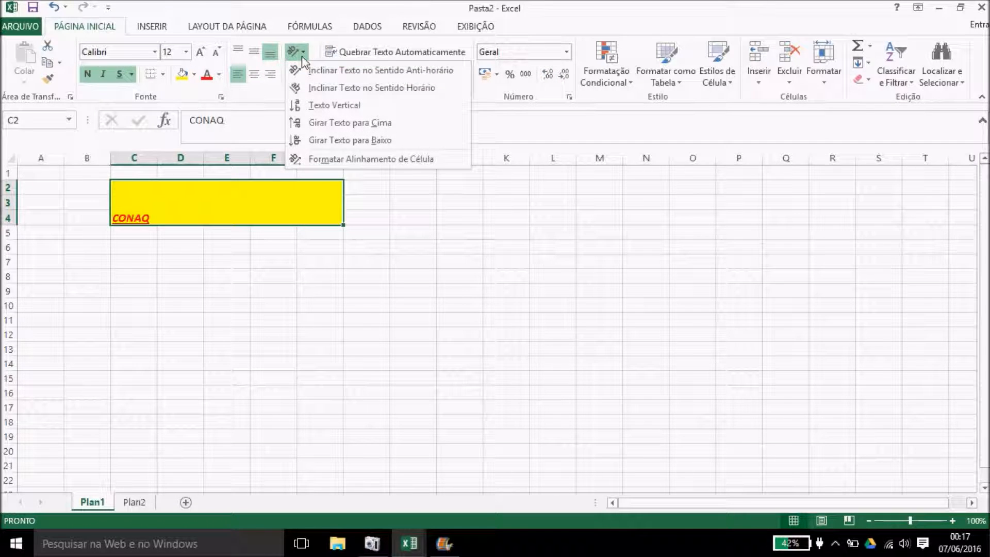
{"action": "left_click", "coordinate": [313, 68]}
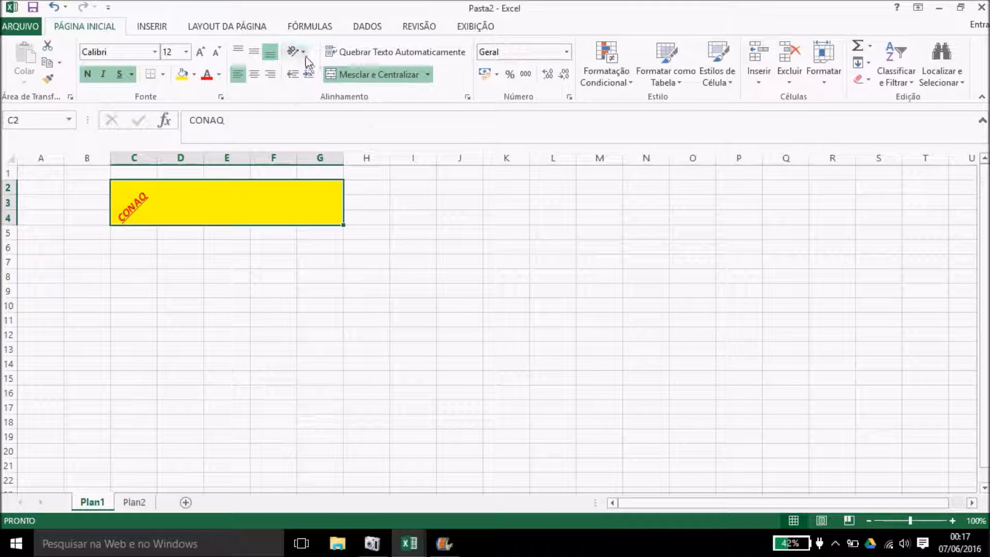
{"action": "left_click", "coordinate": [298, 54]}
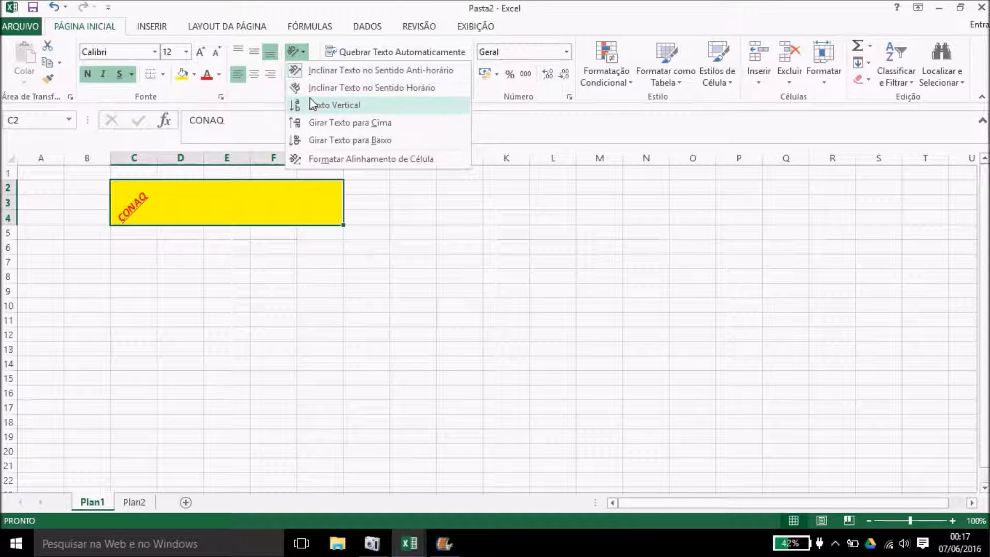
{"action": "left_click", "coordinate": [312, 104]}
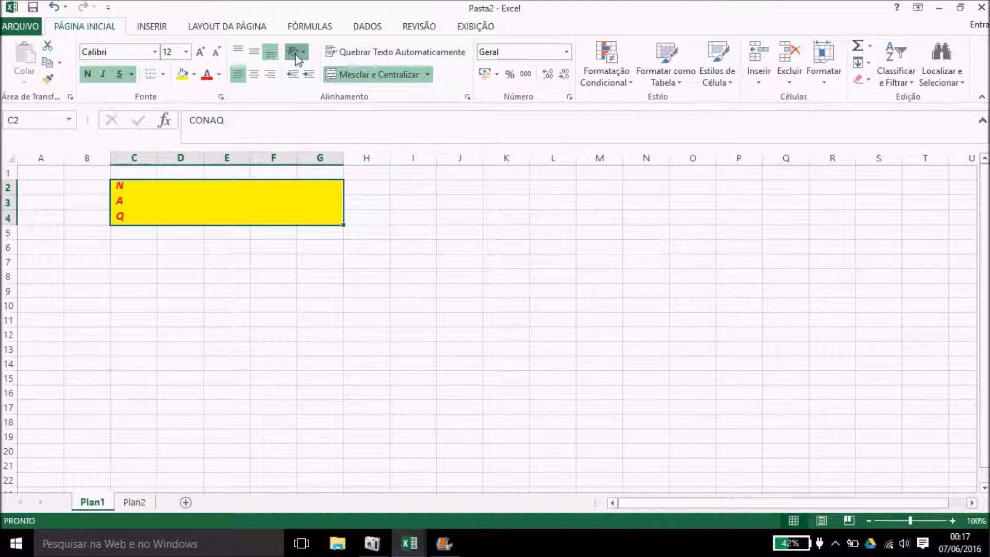
{"action": "left_click", "coordinate": [297, 51]}
{"action": "left_click", "coordinate": [313, 68]}
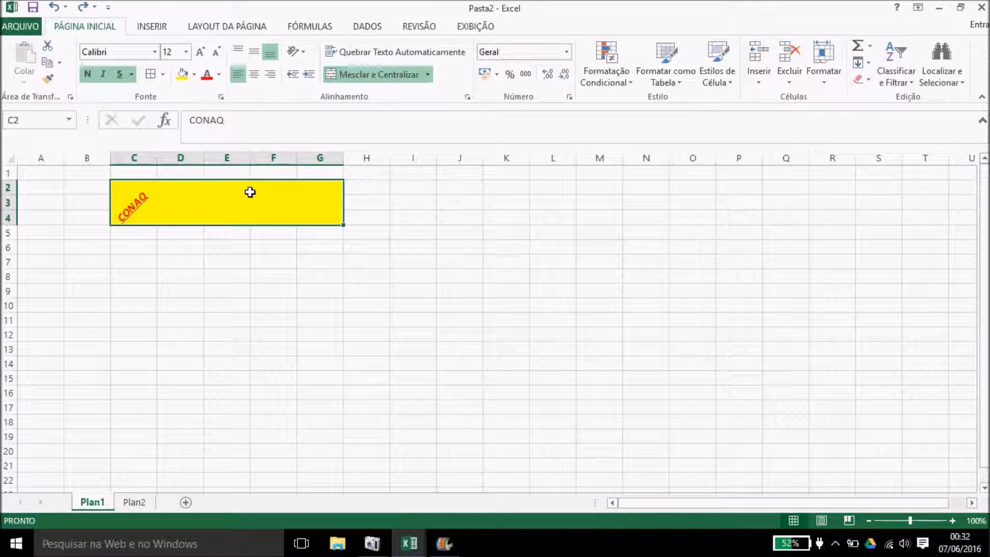
{"action": "left_click", "coordinate": [134, 502]}
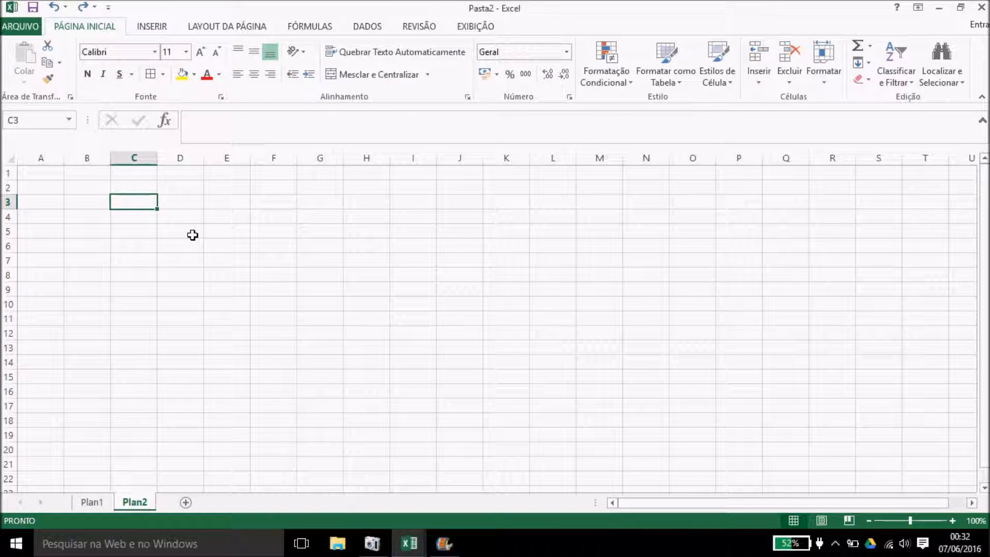
Step: Put All Borders (Todas as Bordas) on every cell of B5:K13
{"action": "left_click", "coordinate": [163, 74]}
{"action": "left_click", "coordinate": [176, 142]}
{"action": "left_click", "coordinate": [105, 237]}
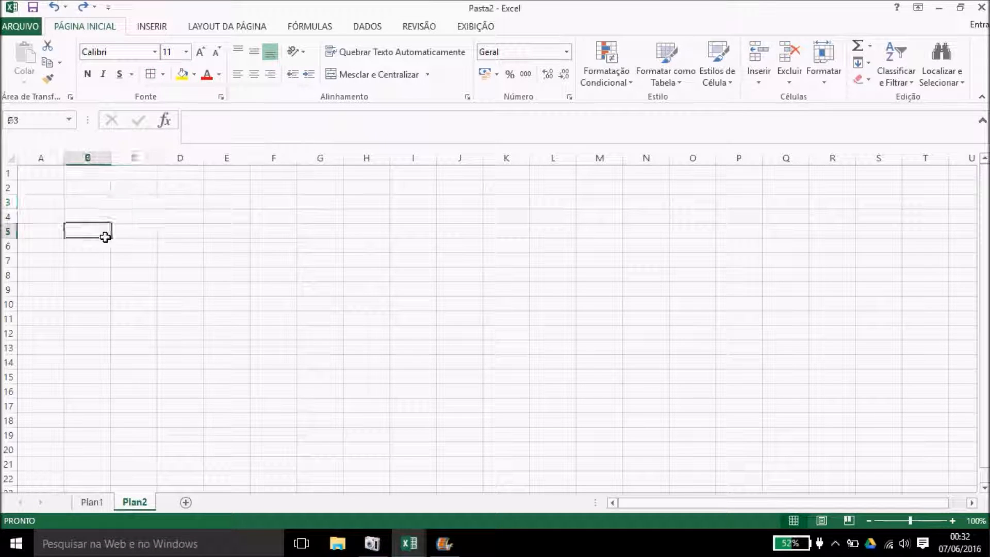
{"action": "left_click_drag", "start_coordinate": [105, 237], "coordinate": [517, 349]}
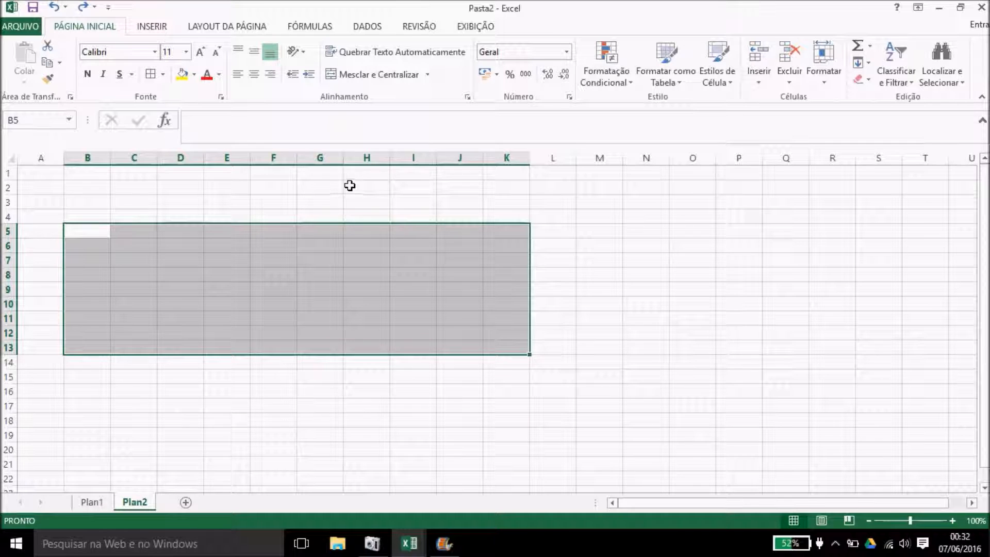
{"action": "left_click", "coordinate": [150, 77]}
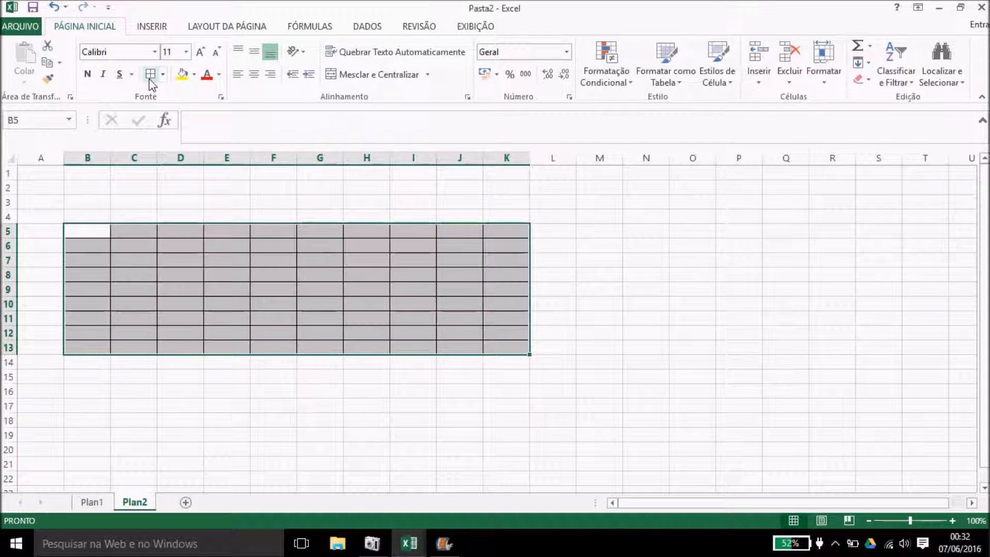
{"action": "left_click", "coordinate": [207, 211]}
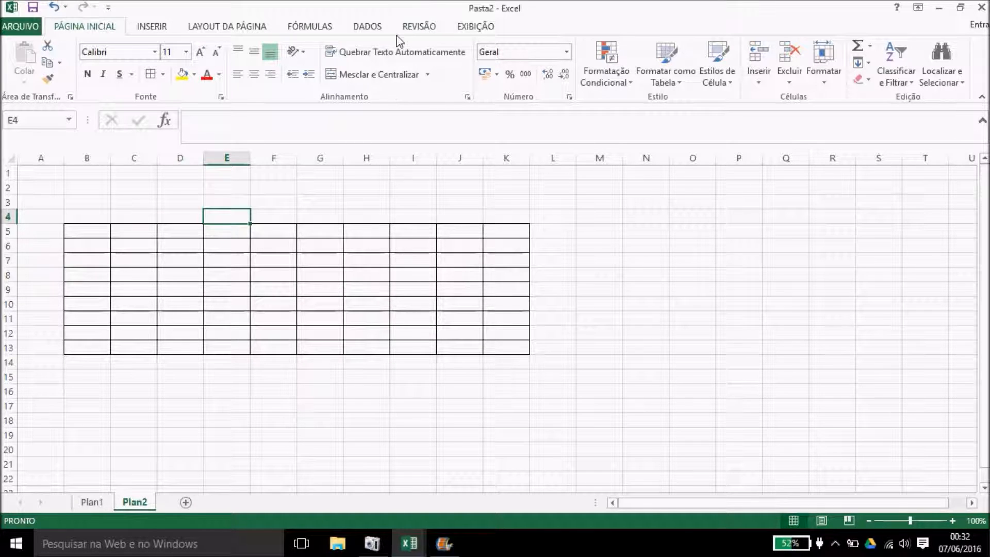
Step: Hide the sheet gridlines from the EXIBIÇÃO tab
{"action": "left_click", "coordinate": [458, 26]}
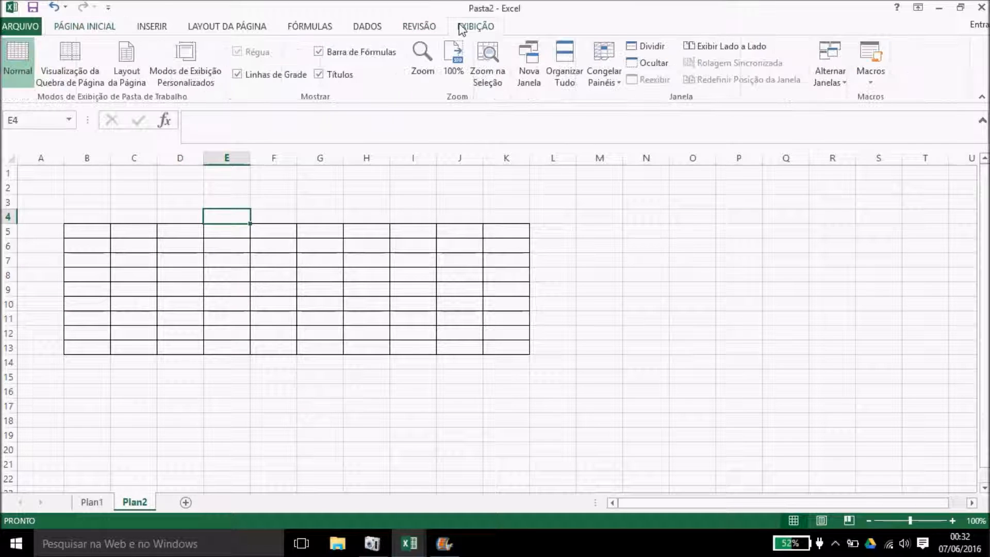
{"action": "left_click", "coordinate": [237, 74]}
{"action": "left_click", "coordinate": [619, 294]}
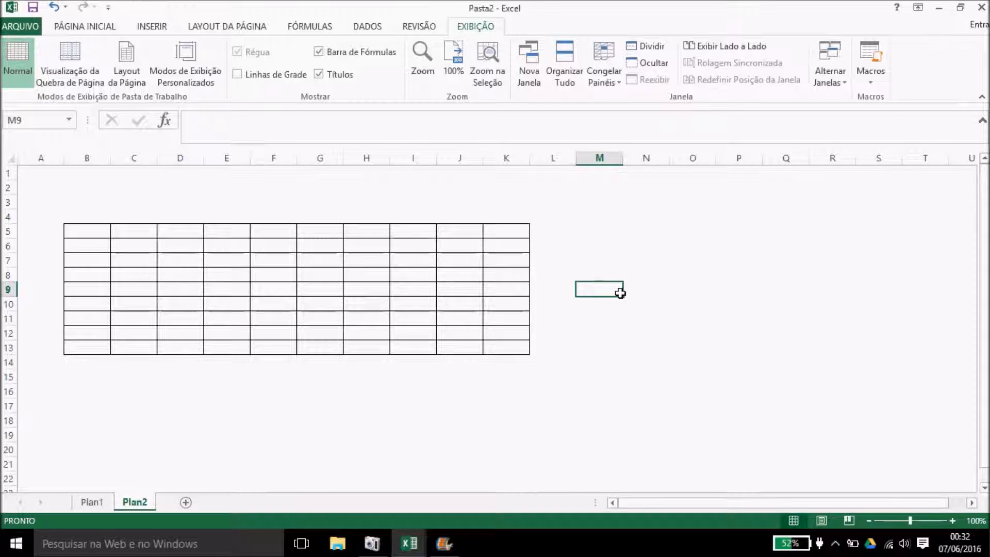
Step: Enter tabela in B5 and merge and centre it across B5:K5
{"action": "left_click", "coordinate": [83, 27]}
{"action": "left_click_drag", "start_coordinate": [97, 230], "coordinate": [505, 234]}
{"action": "key", "text": "Caps_Lock"}
{"action": "key", "text": "Caps_Lock"}
{"action": "type", "text": "tabela"}
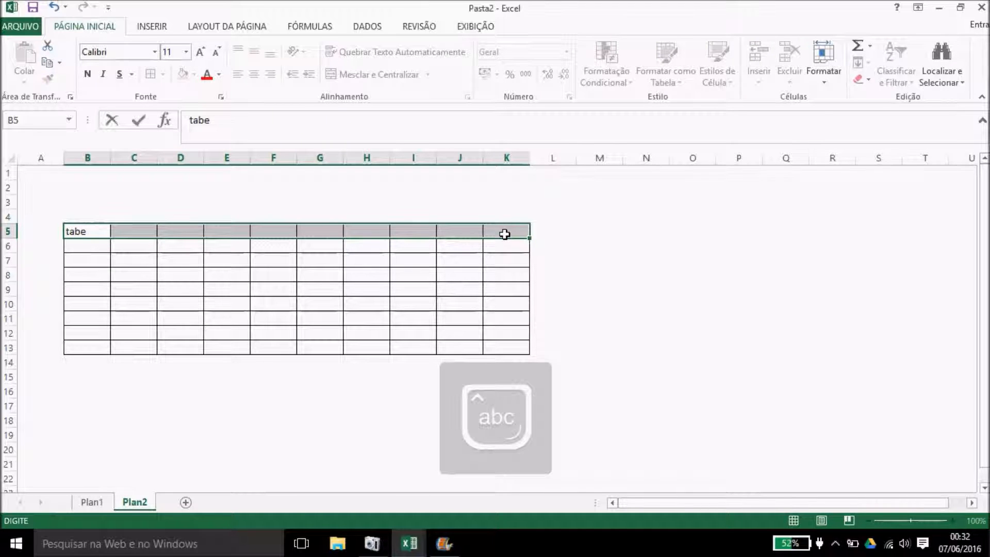
{"action": "left_click", "coordinate": [57, 229]}
{"action": "left_click_drag", "start_coordinate": [70, 230], "coordinate": [162, 225]}
{"action": "left_click_drag", "start_coordinate": [387, 238], "coordinate": [500, 230]}
{"action": "left_click", "coordinate": [388, 76]}
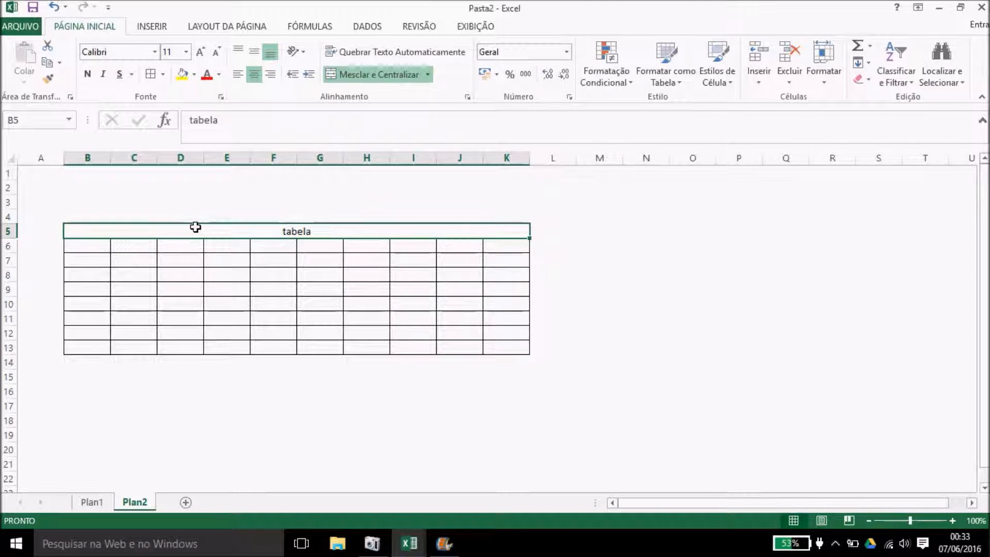
Step: Enter tabela 2 in B6 and merge and centre it over B6:F6
{"action": "left_click", "coordinate": [97, 247]}
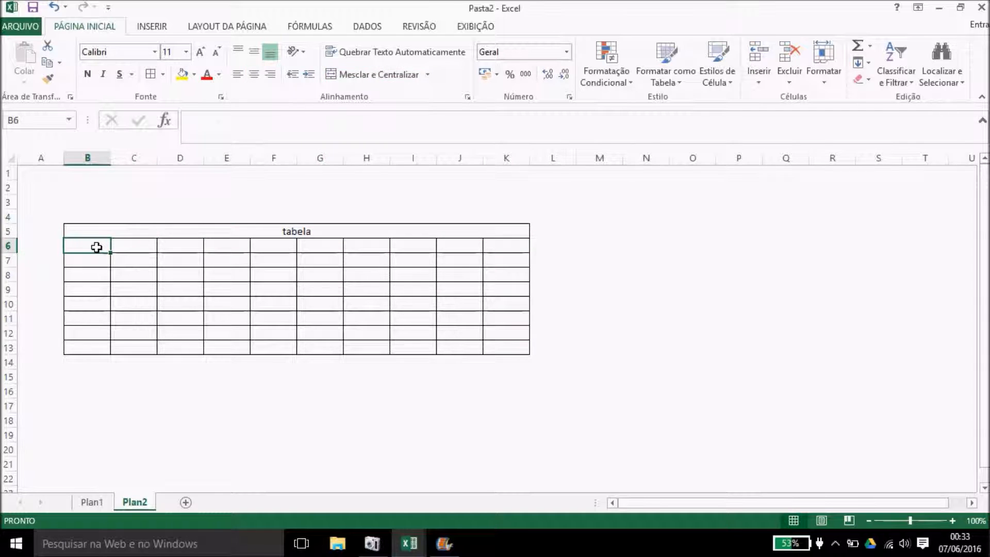
{"action": "type", "text": "tabela"}
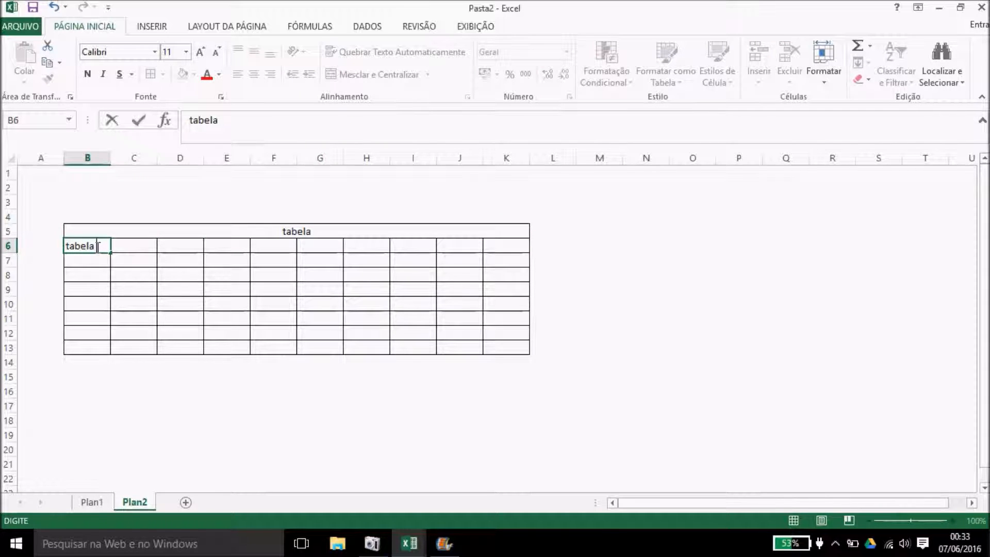
{"action": "type", "text": " 2"}
{"action": "left_click", "coordinate": [118, 278]}
{"action": "left_click_drag", "start_coordinate": [93, 248], "coordinate": [267, 246]}
{"action": "left_click", "coordinate": [397, 74]}
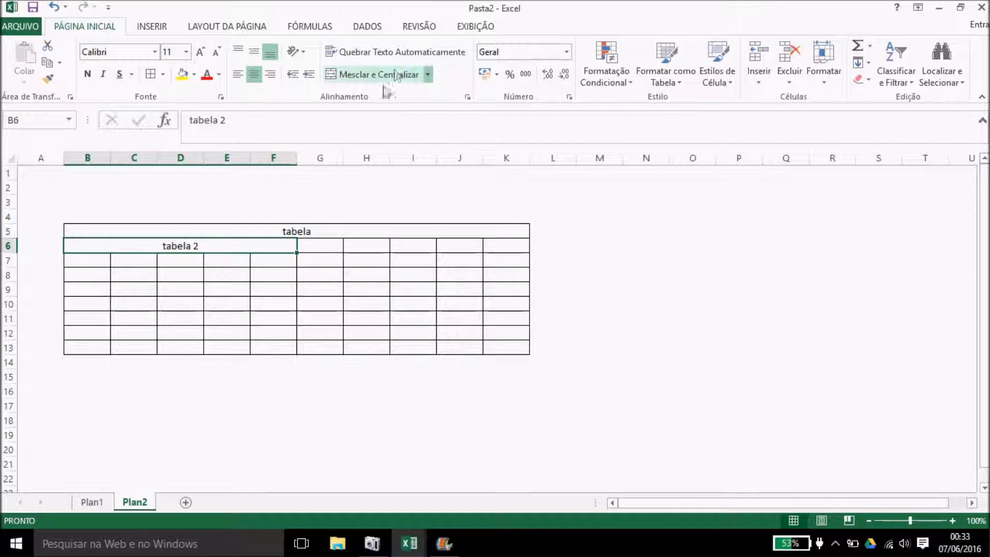
{"action": "left_click", "coordinate": [264, 331]}
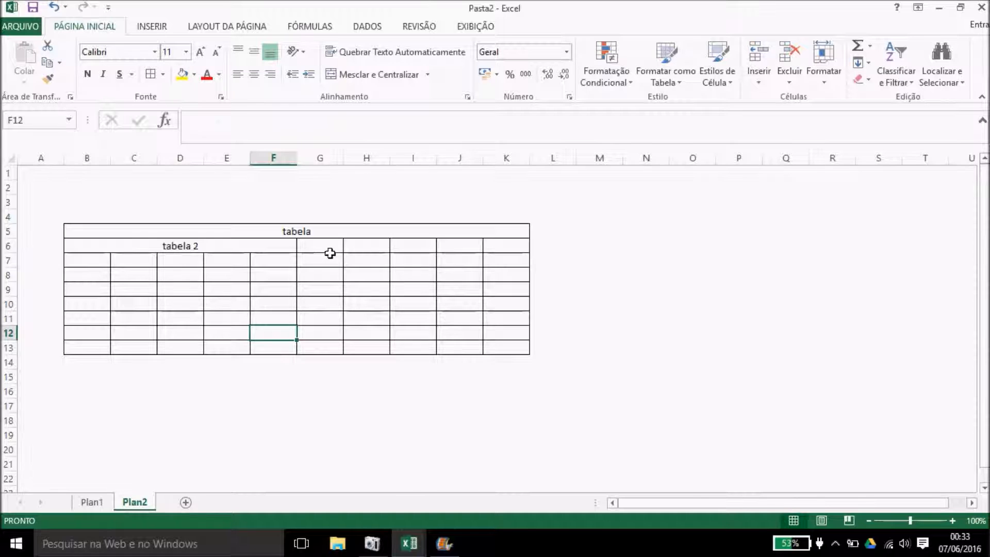
Step: Enter tabela 3 in G6 and merge and centre it over G6:K6
{"action": "left_click_drag", "start_coordinate": [309, 245], "coordinate": [335, 250]}
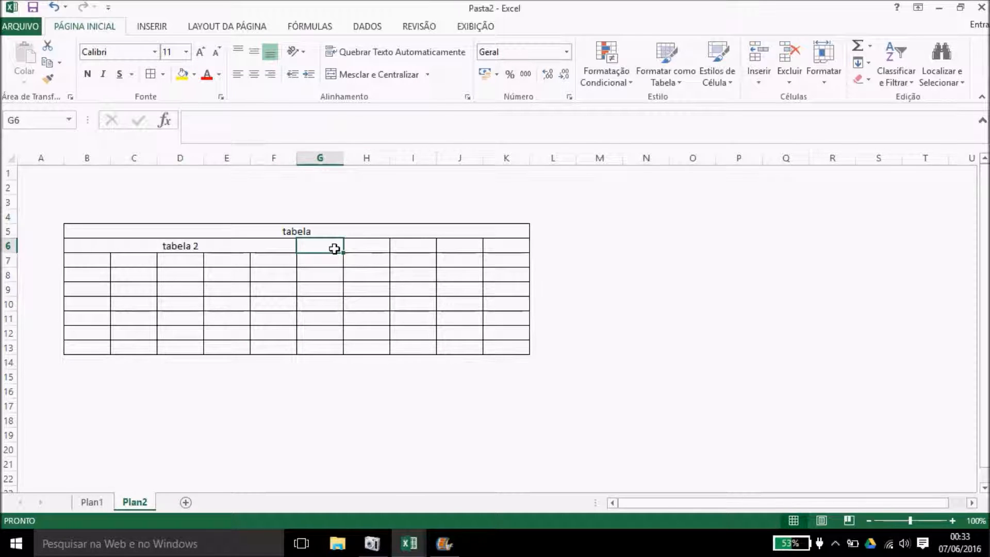
{"action": "type", "text": "tabela 3"}
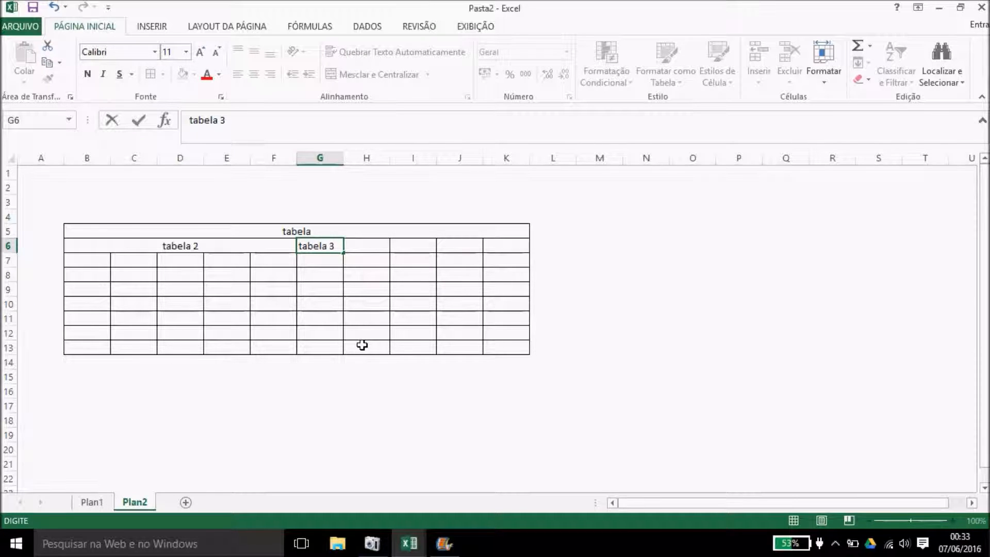
{"action": "left_click", "coordinate": [331, 347]}
{"action": "left_click_drag", "start_coordinate": [334, 248], "coordinate": [495, 242]}
{"action": "left_click", "coordinate": [359, 75]}
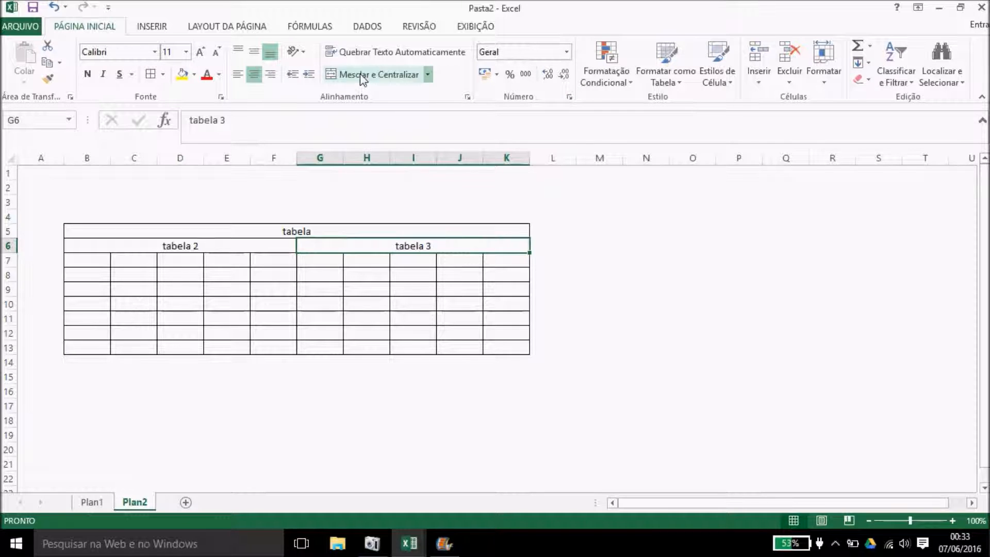
{"action": "left_click", "coordinate": [300, 235]}
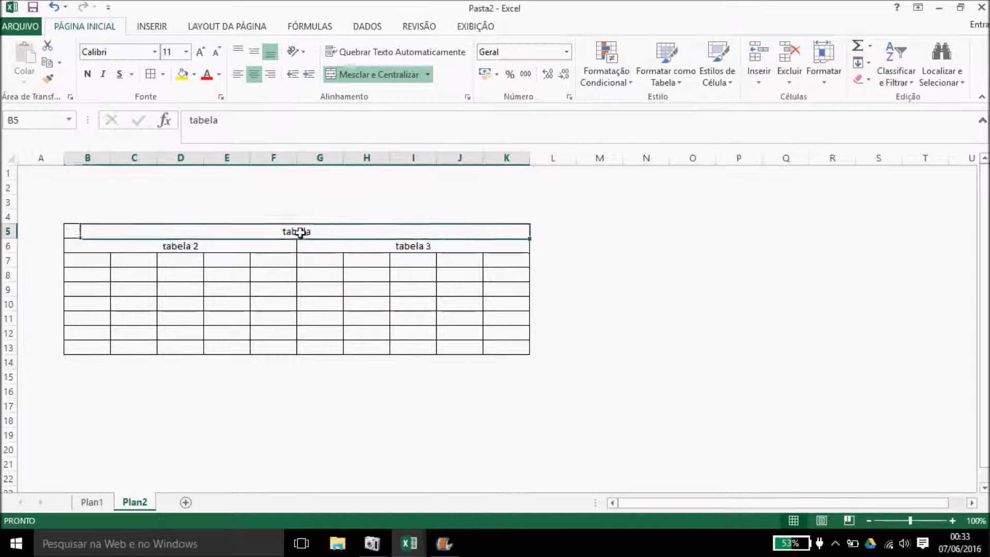
Step: Fill the tabela row yellow and make tabela 2 white text on dark blue
{"action": "left_click", "coordinate": [183, 77]}
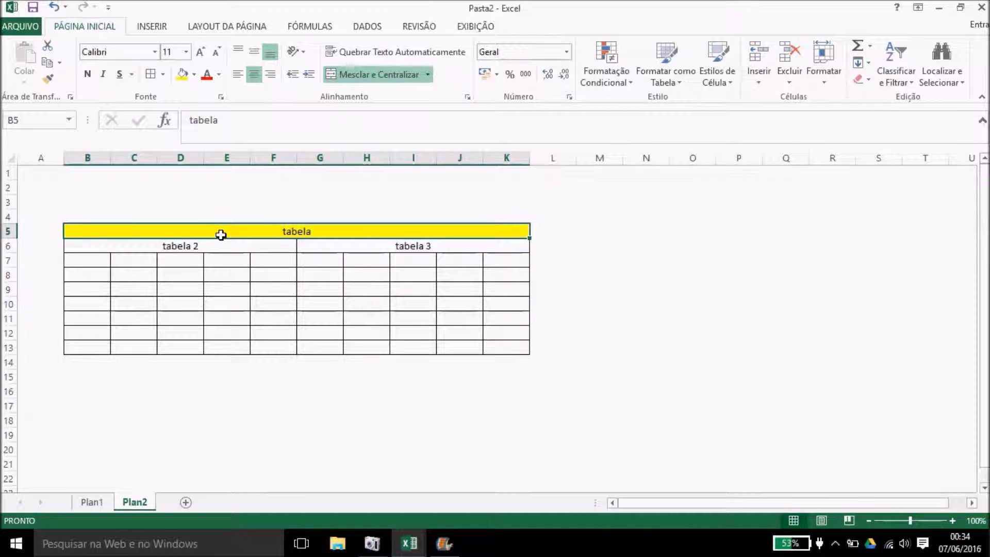
{"action": "left_click", "coordinate": [224, 247]}
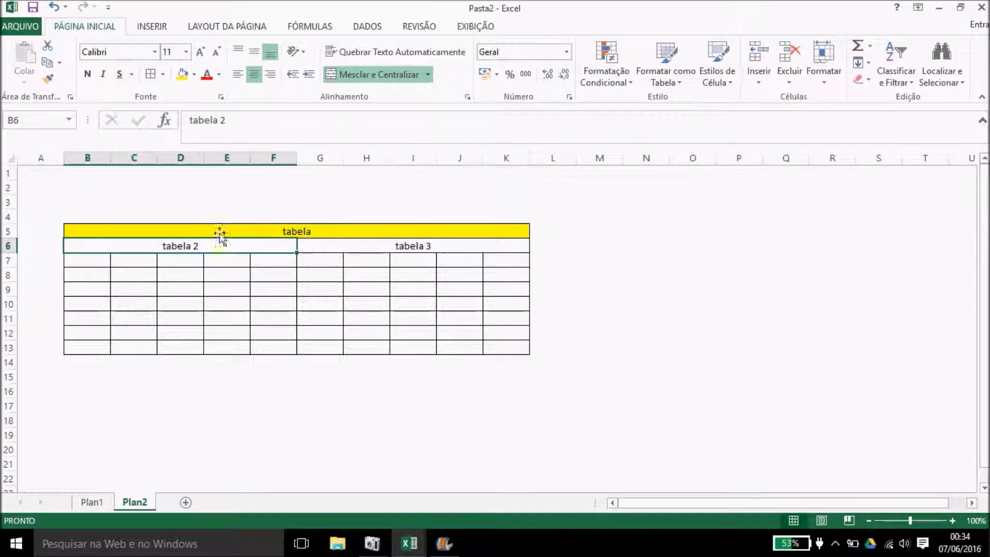
{"action": "left_click", "coordinate": [194, 74]}
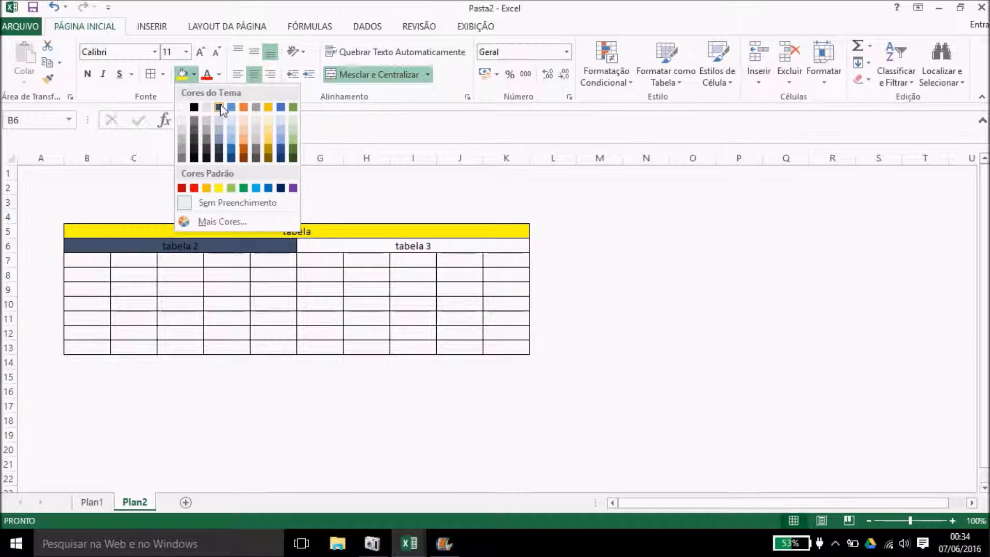
{"action": "left_click", "coordinate": [281, 189]}
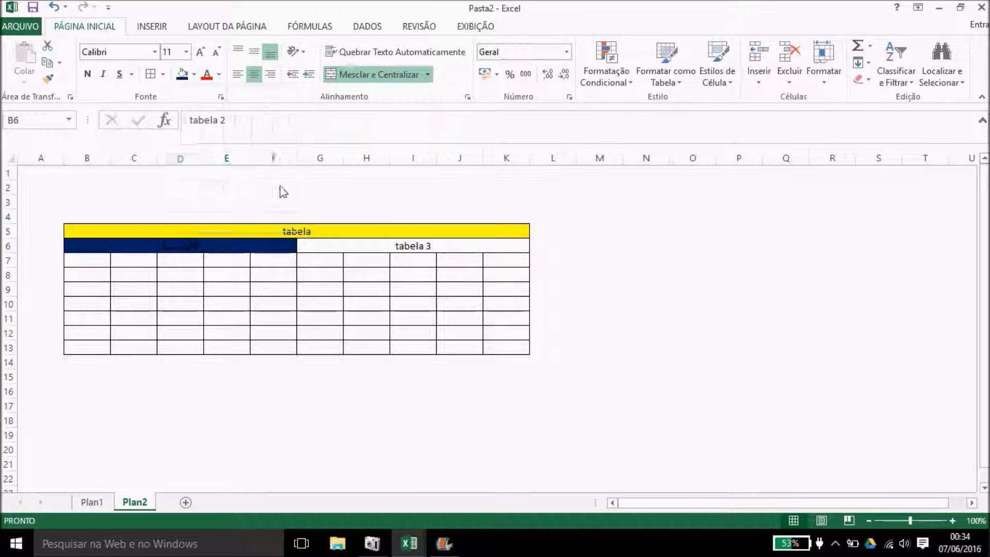
{"action": "left_click", "coordinate": [218, 74]}
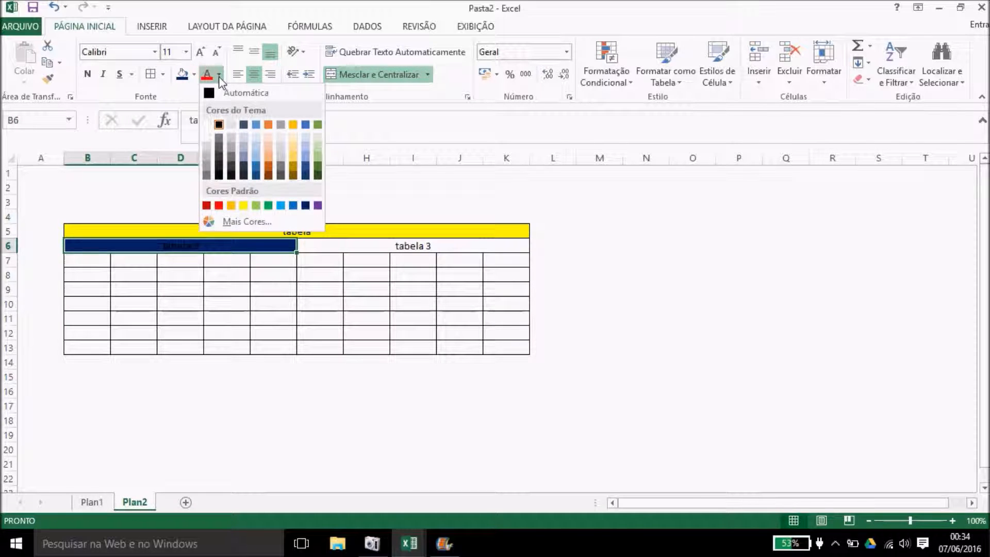
{"action": "left_click", "coordinate": [208, 125]}
Step: Fill the merged tabela 3 header green
{"action": "left_click", "coordinate": [354, 245]}
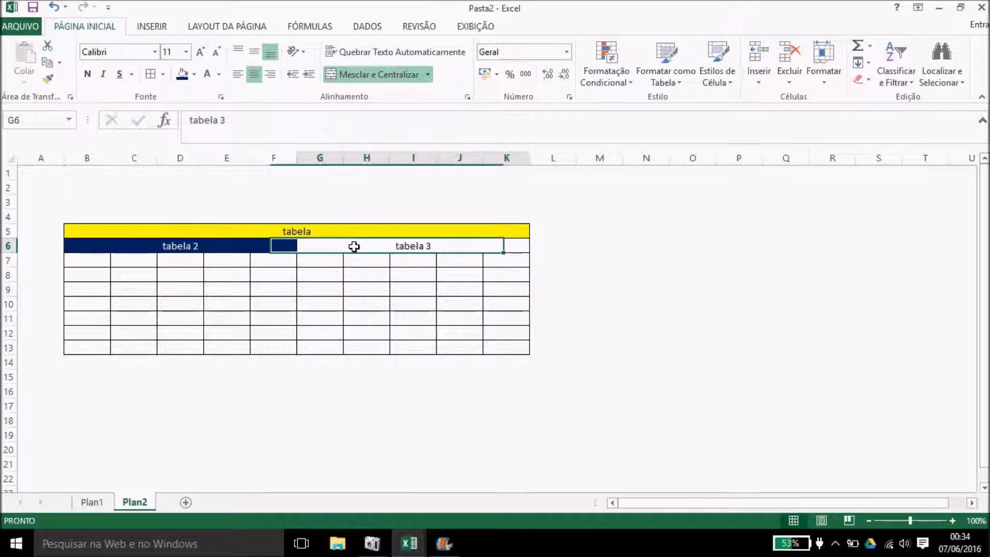
{"action": "left_click", "coordinate": [194, 74]}
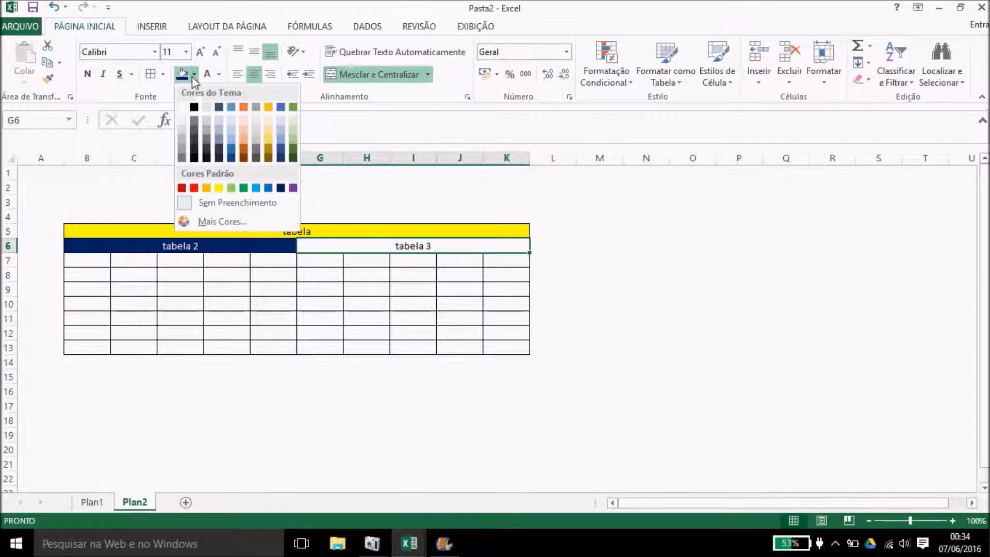
{"action": "left_click", "coordinate": [292, 107]}
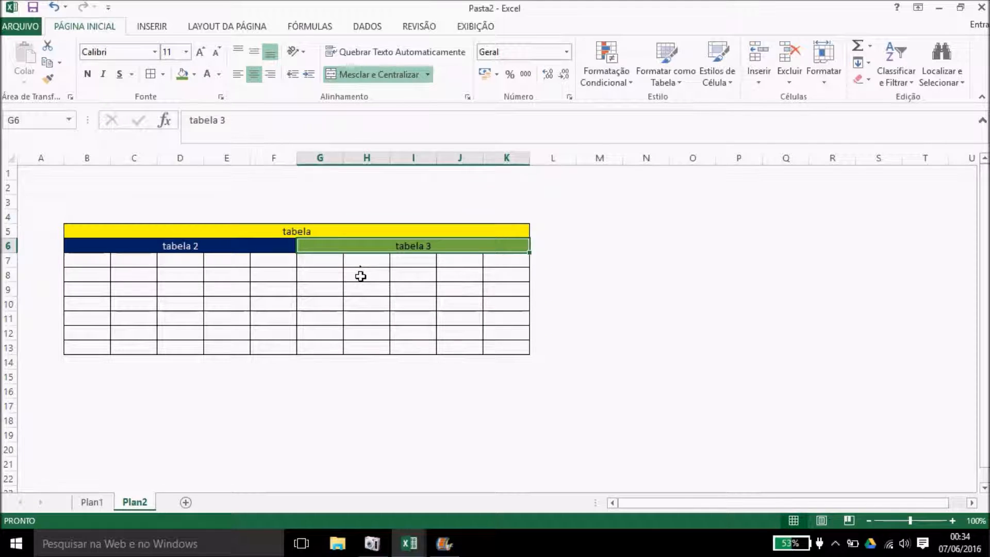
{"action": "left_click", "coordinate": [360, 276]}
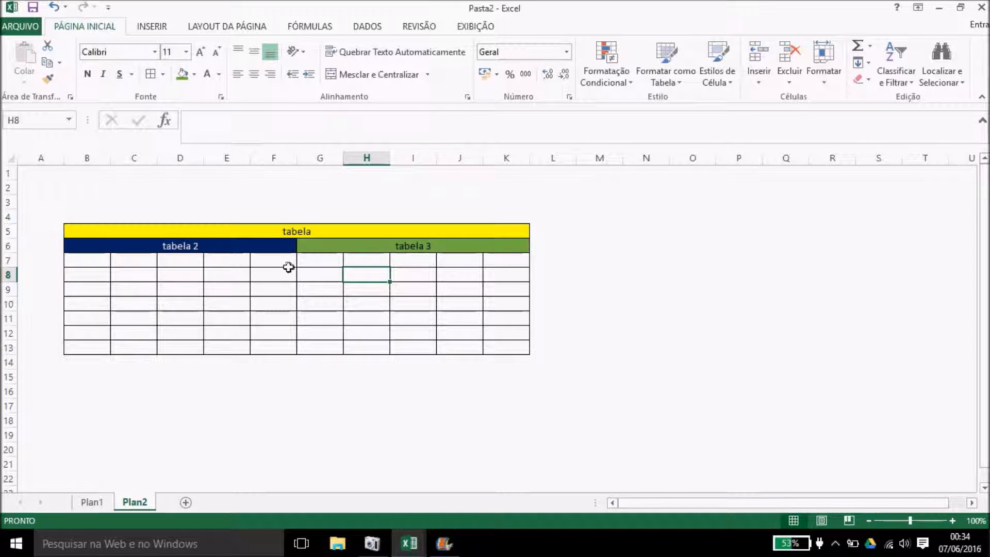
Step: Type the long text adbusdbasdudbu into cell B7
{"action": "left_click", "coordinate": [100, 262]}
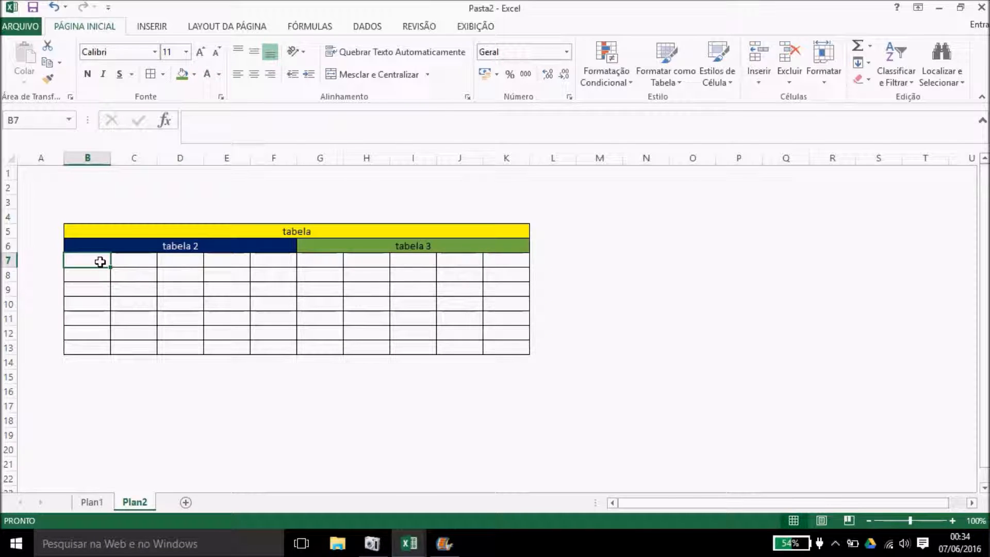
{"action": "type", "text": "adbusdbasdudbuo"}
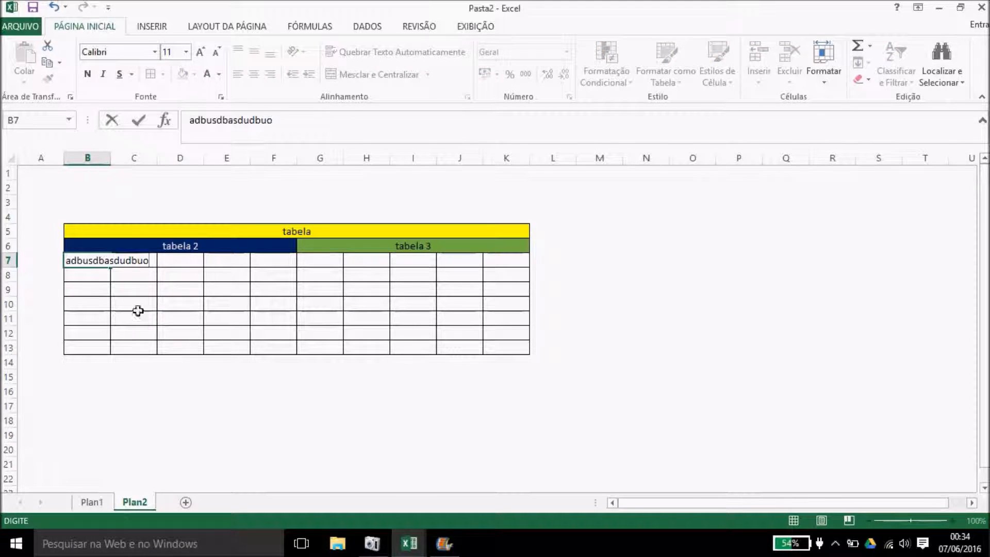
{"action": "left_click", "coordinate": [194, 385]}
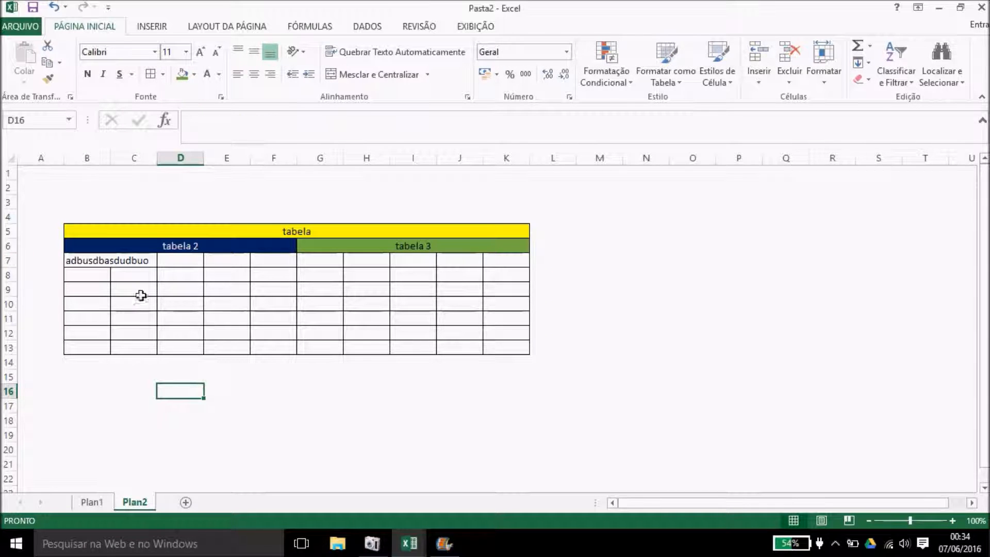
Step: Wrap B7's text (Quebrar Texto Automaticamente) so it spans three lines in a taller row 7
{"action": "left_click", "coordinate": [94, 260]}
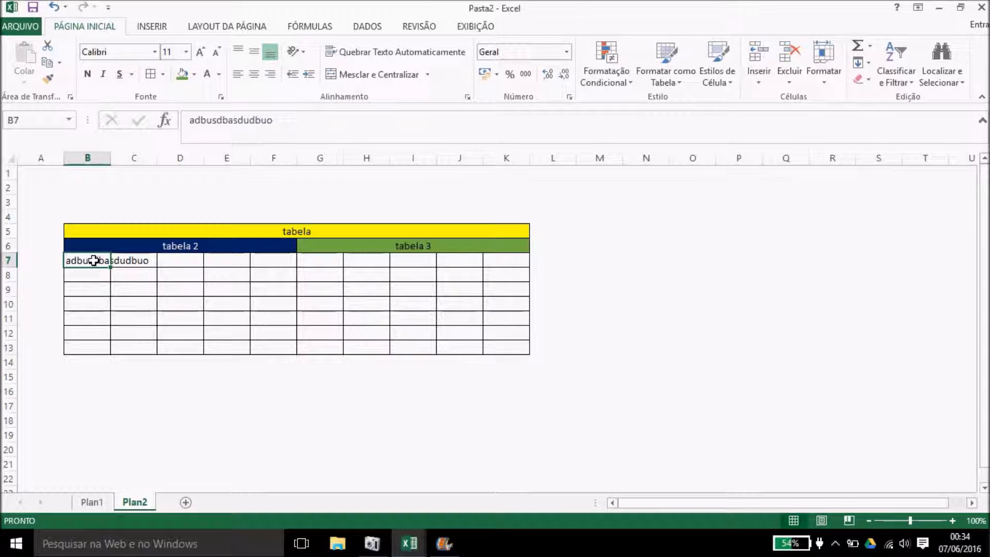
{"action": "left_click", "coordinate": [367, 58]}
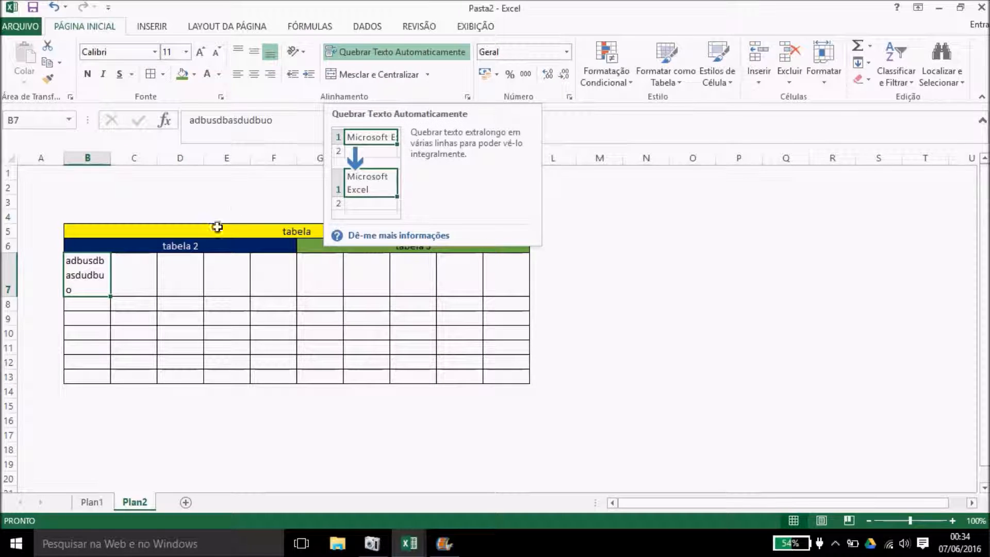
{"action": "left_click", "coordinate": [139, 285]}
{"action": "left_click", "coordinate": [190, 304]}
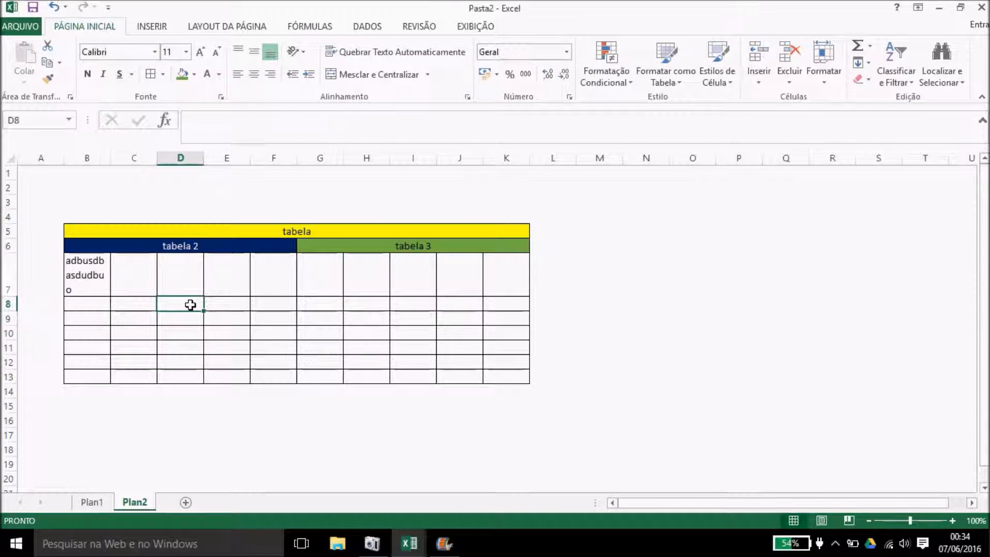
{"action": "key", "text": "Caps_Lock"}
Step: Enter a person's first name in cell D8
{"action": "key", "text": "Caps_Lock"}
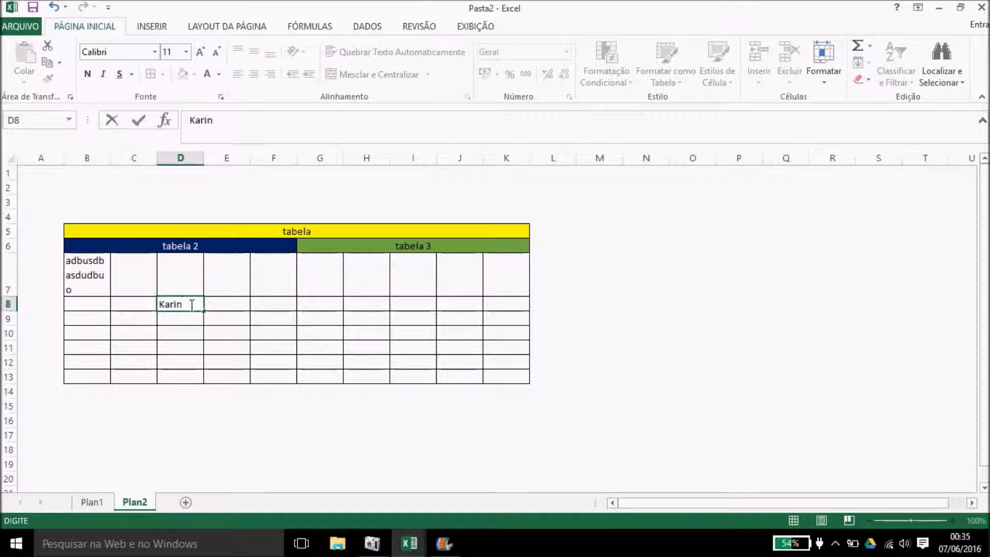
{"action": "key", "text": "Return"}
Step: Add the last name on a second line inside D8 with Alt+Enter
{"action": "double_click", "coordinate": [190, 304]}
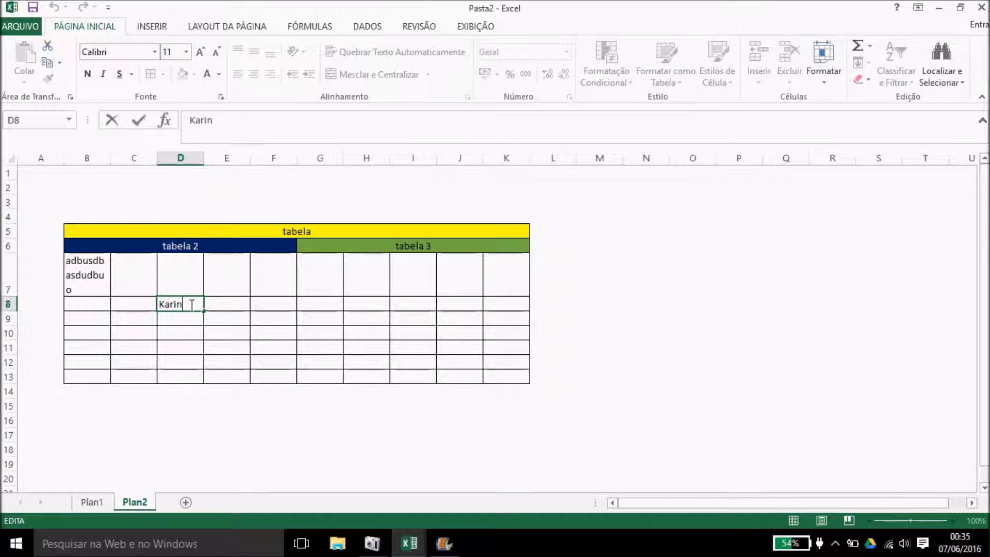
{"action": "key", "text": "alt+Return"}
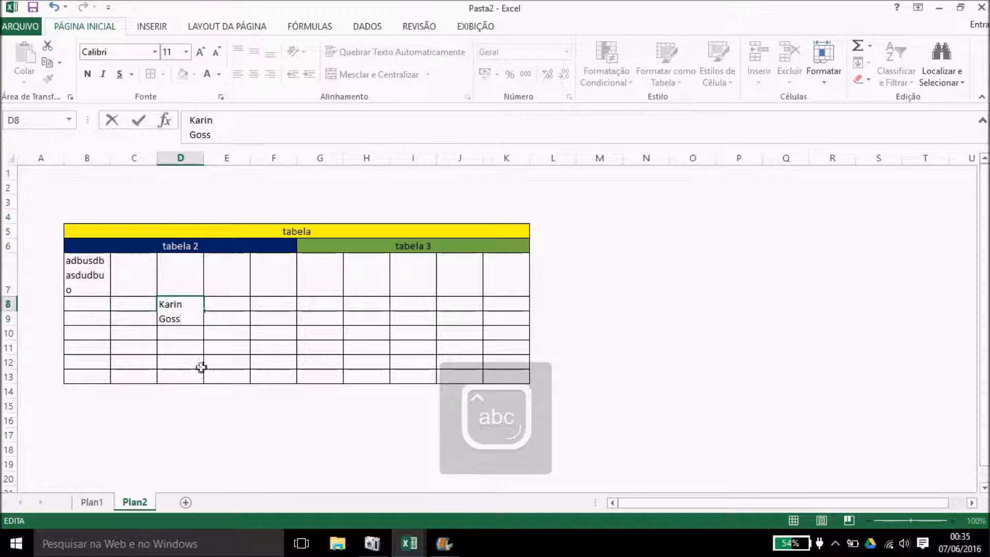
{"action": "left_click_drag", "start_coordinate": [220, 420], "coordinate": [215, 414]}
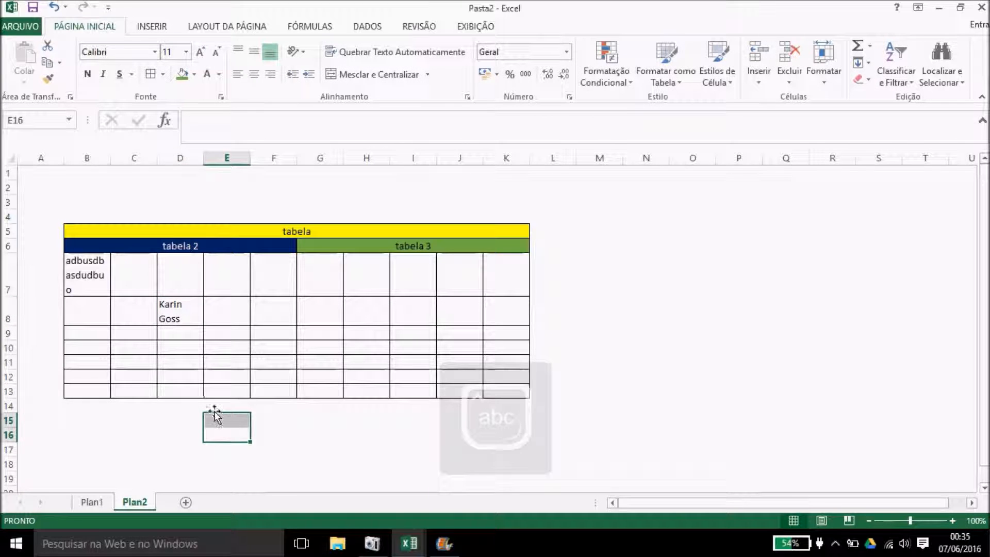
{"action": "double_click", "coordinate": [190, 320]}
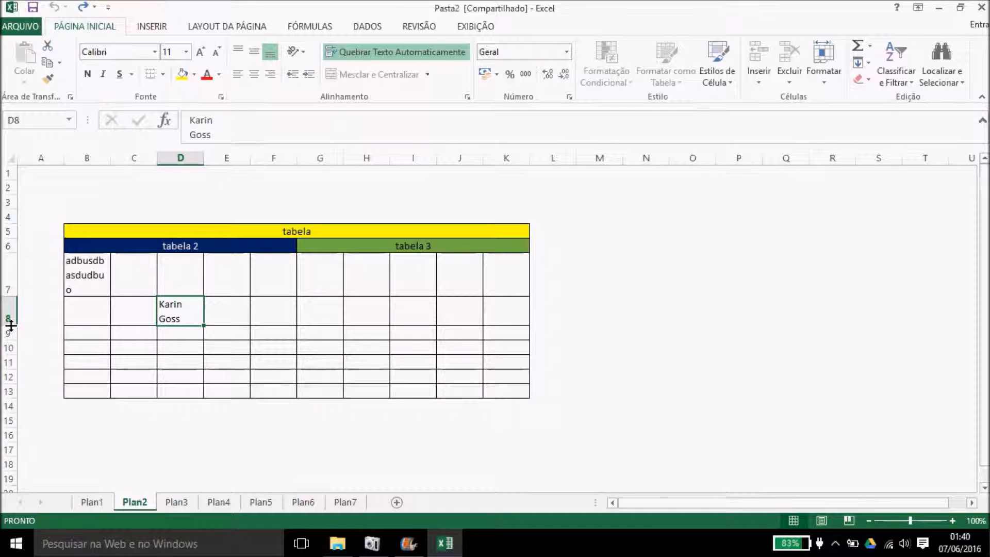
Step: Enlarge row 8 and widen column C, confirming row 8's height of 36, then select the whole sheet
{"action": "mouse_move", "coordinate": [10, 325]}
{"action": "left_mouse_down"}
{"action": "mouse_move", "coordinate": [11, 354]}
{"action": "mouse_move", "coordinate": [11, 331]}
{"action": "left_mouse_up"}
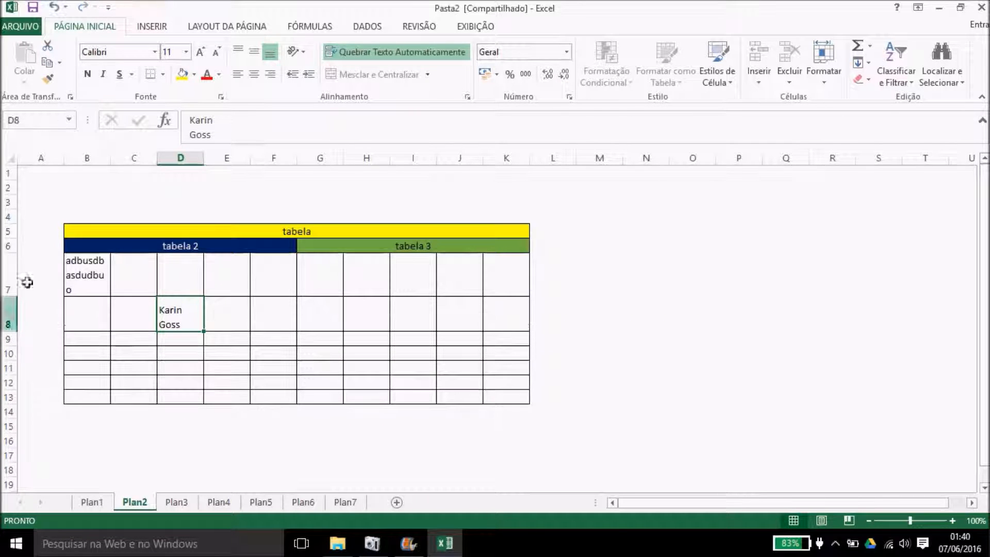
{"action": "left_click_drag", "start_coordinate": [157, 160], "coordinate": [197, 164]}
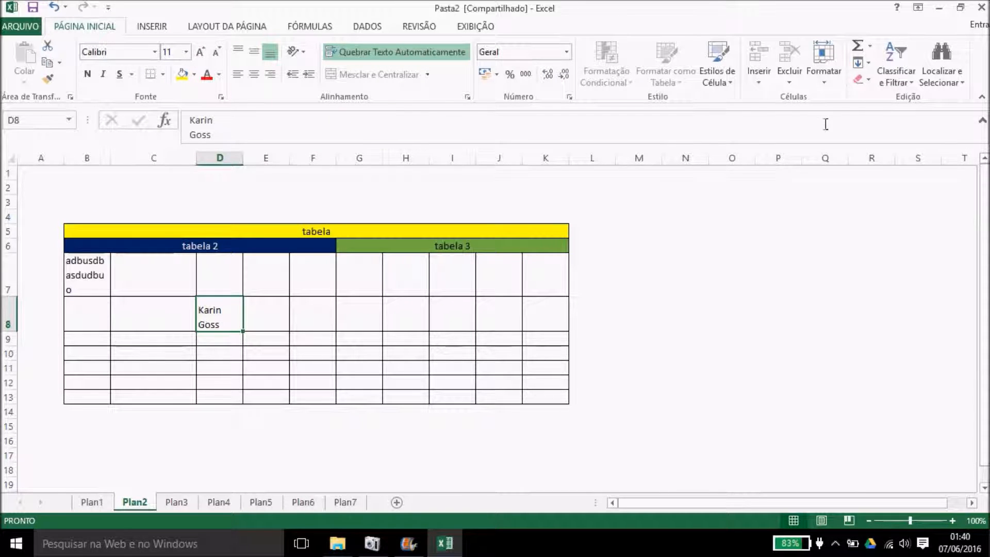
{"action": "left_click", "coordinate": [823, 72]}
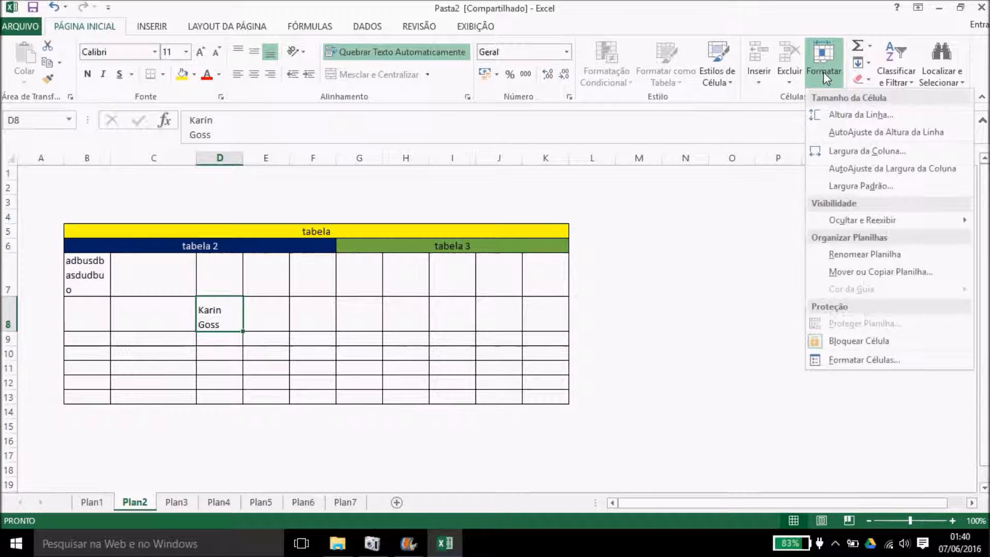
{"action": "left_click", "coordinate": [832, 116]}
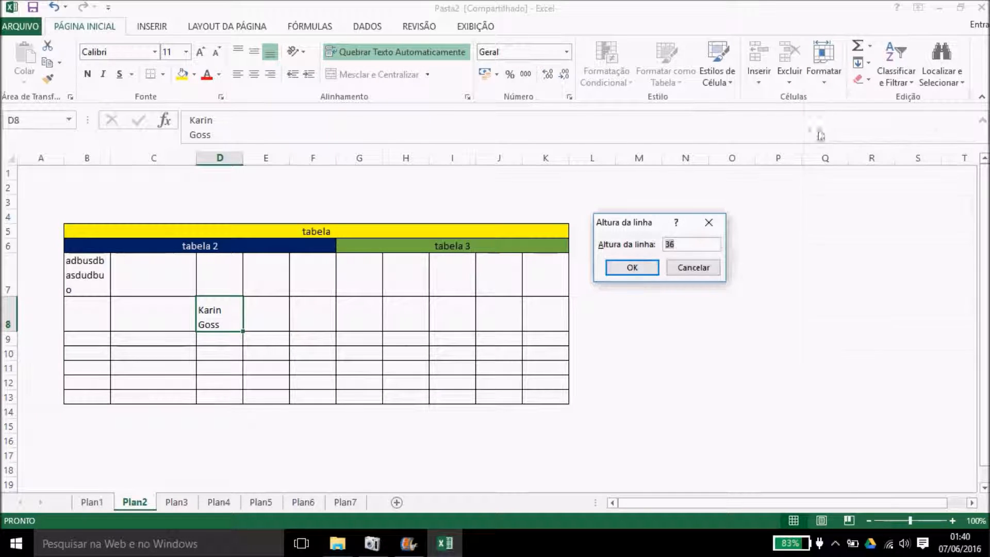
{"action": "key", "text": "Return"}
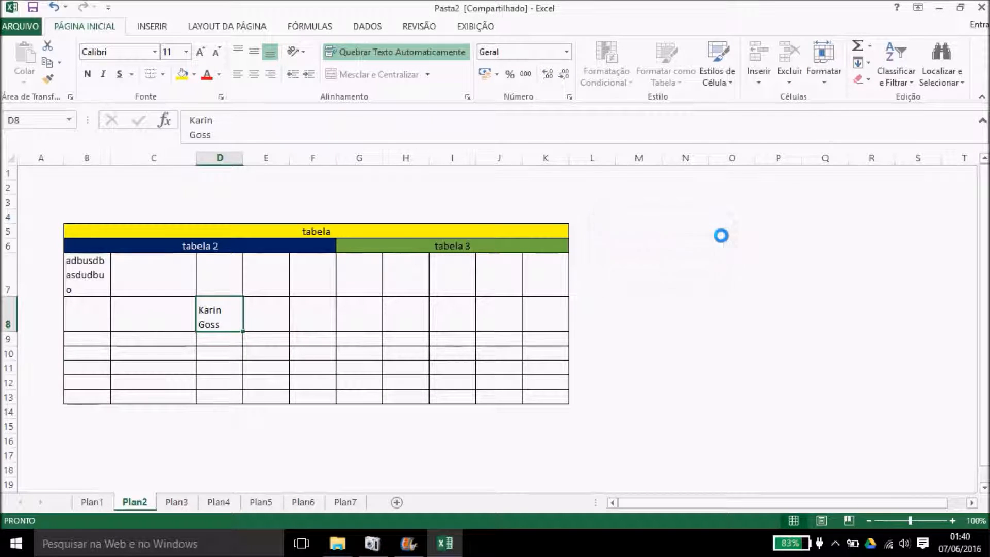
{"action": "left_click", "coordinate": [823, 70]}
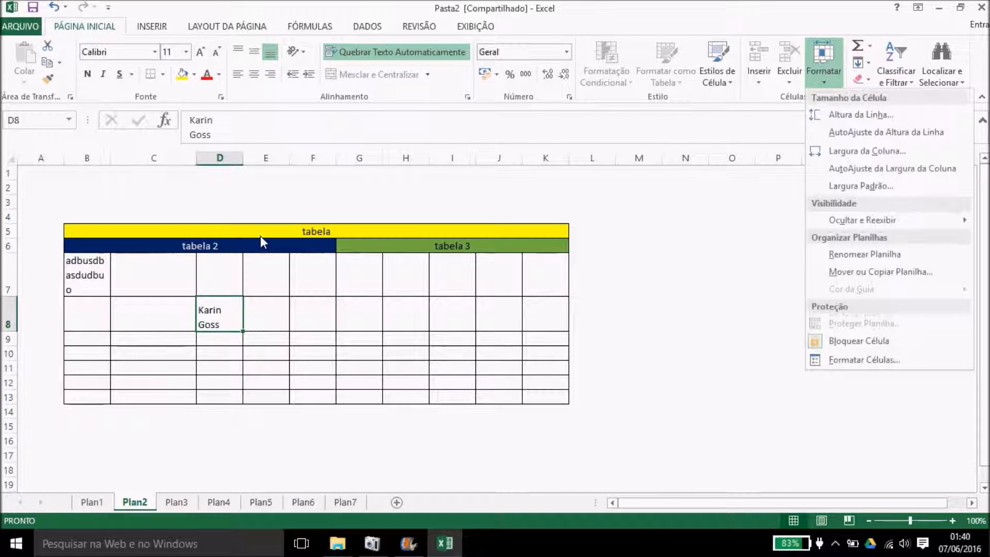
{"action": "left_click", "coordinate": [10, 160]}
{"action": "left_click", "coordinate": [9, 157]}
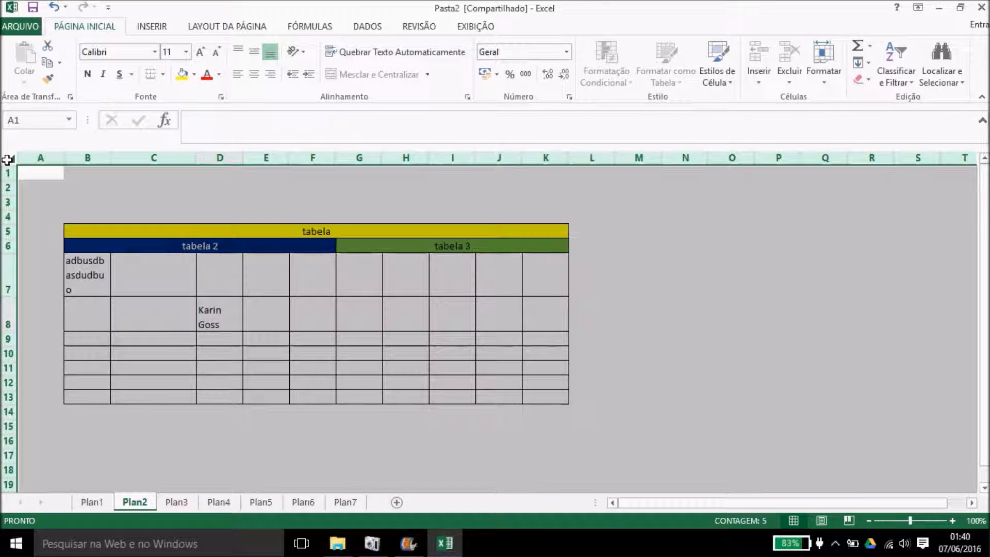
Step: Set the height of every row on Plan2 to 40
{"action": "left_click", "coordinate": [820, 62]}
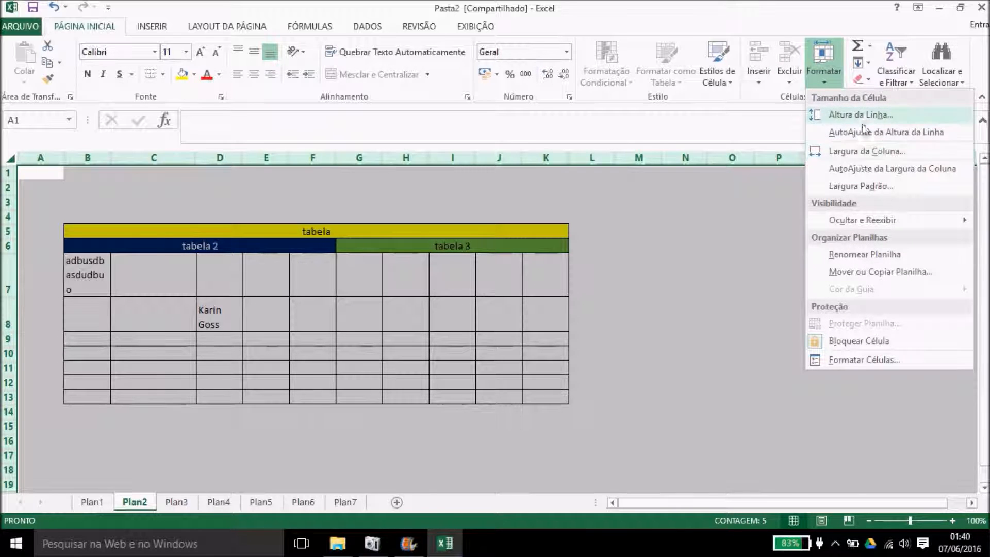
{"action": "left_click", "coordinate": [860, 116]}
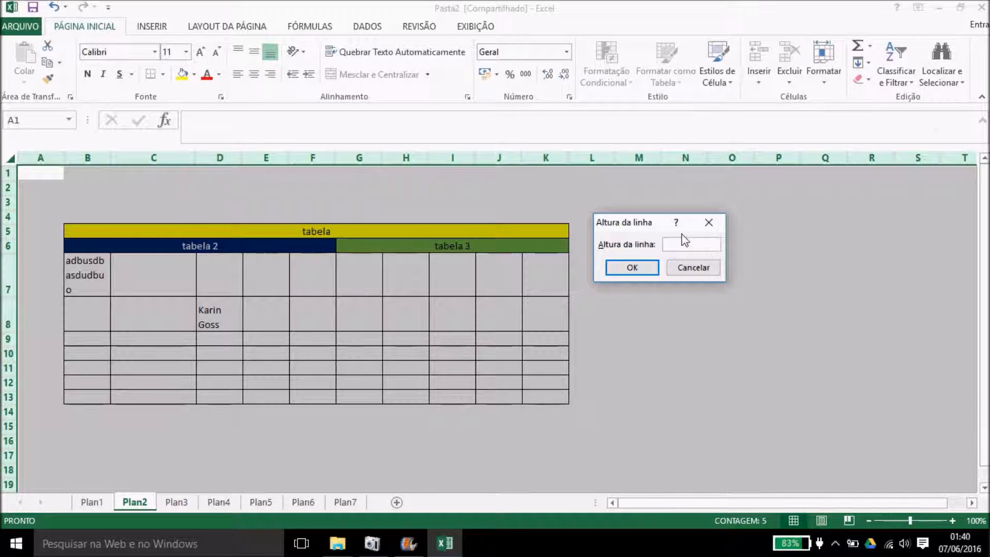
{"action": "key", "text": "Return"}
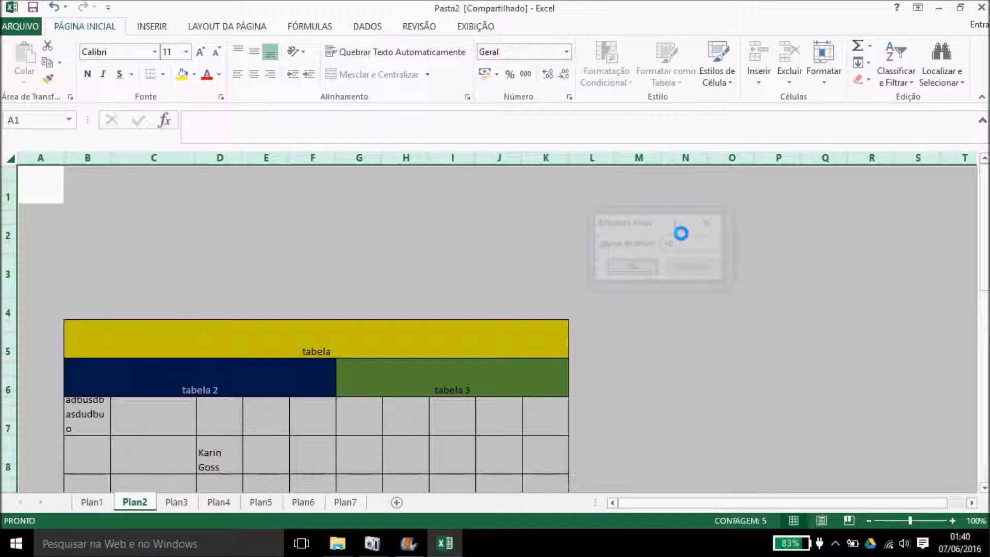
{"action": "left_click_drag", "start_coordinate": [984, 206], "coordinate": [984, 222]}
{"action": "left_click_drag", "start_coordinate": [983, 268], "coordinate": [984, 272]}
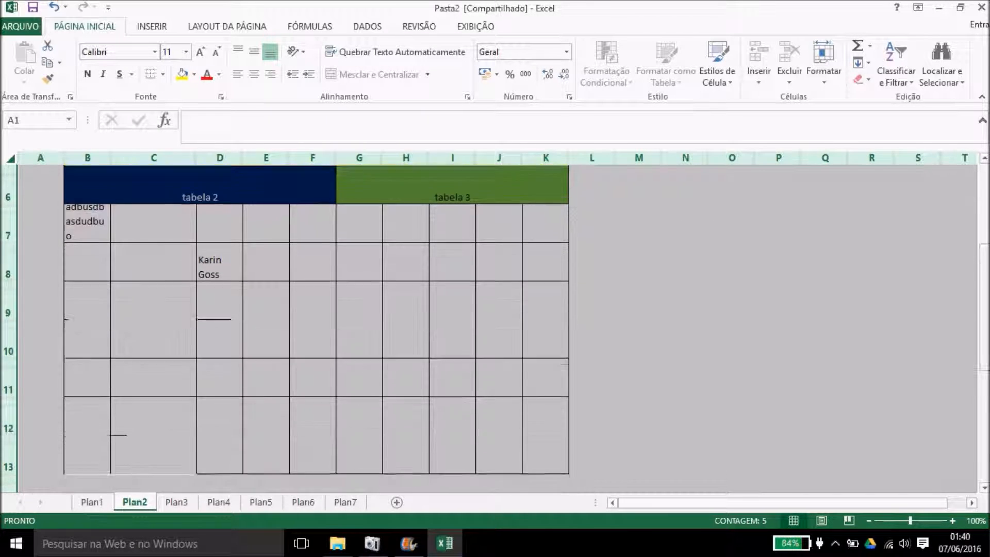
Step: Set every column's width to 50, then switch to sheet Plan3
{"action": "left_click", "coordinate": [824, 67]}
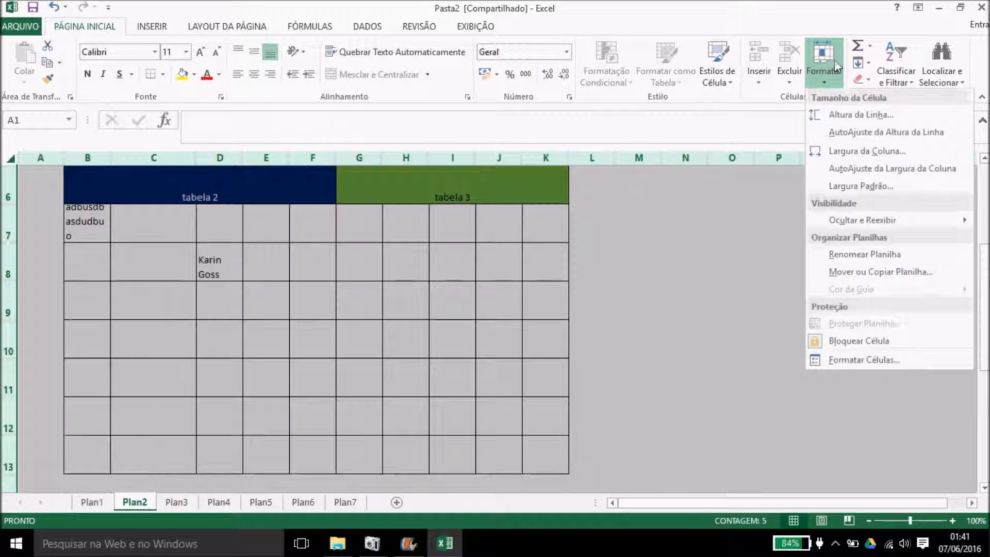
{"action": "left_click", "coordinate": [867, 151]}
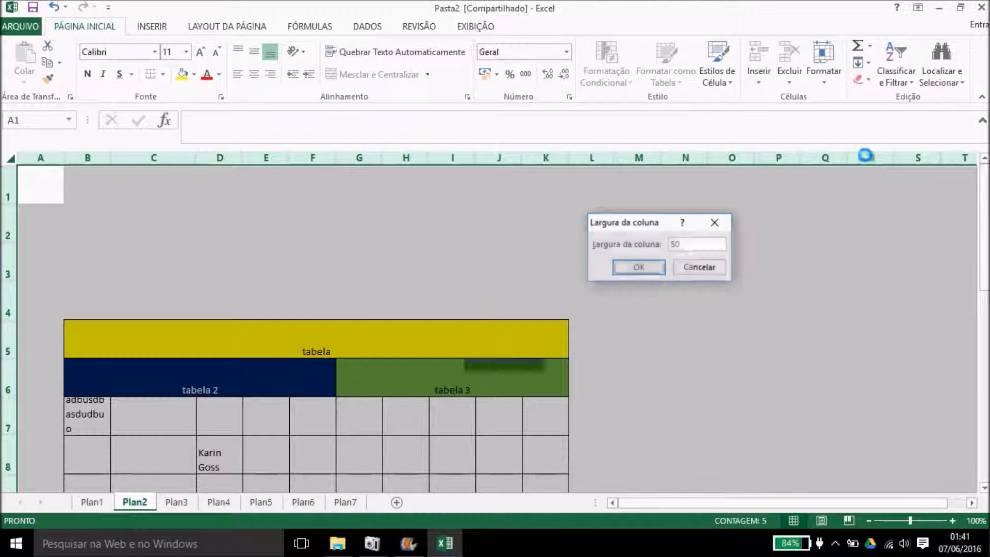
{"action": "key", "text": "Return"}
{"action": "left_click_drag", "start_coordinate": [984, 289], "coordinate": [985, 253]}
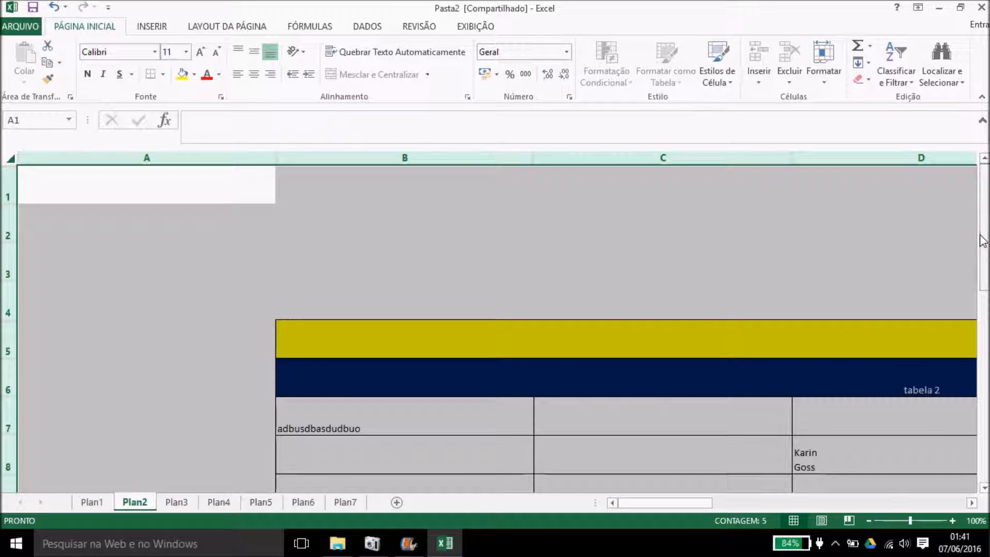
{"action": "left_click", "coordinate": [818, 60]}
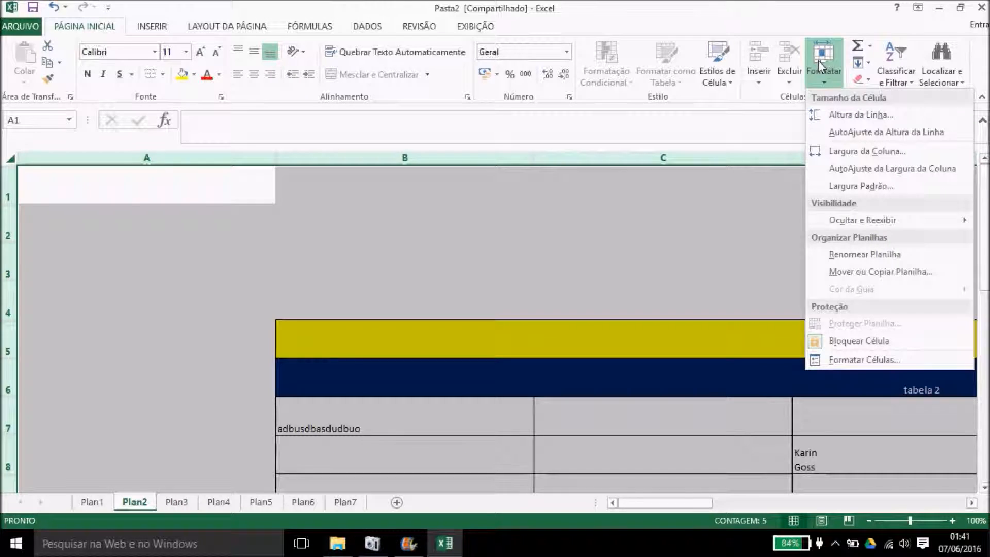
{"action": "left_click", "coordinate": [663, 261]}
{"action": "left_click", "coordinate": [191, 502]}
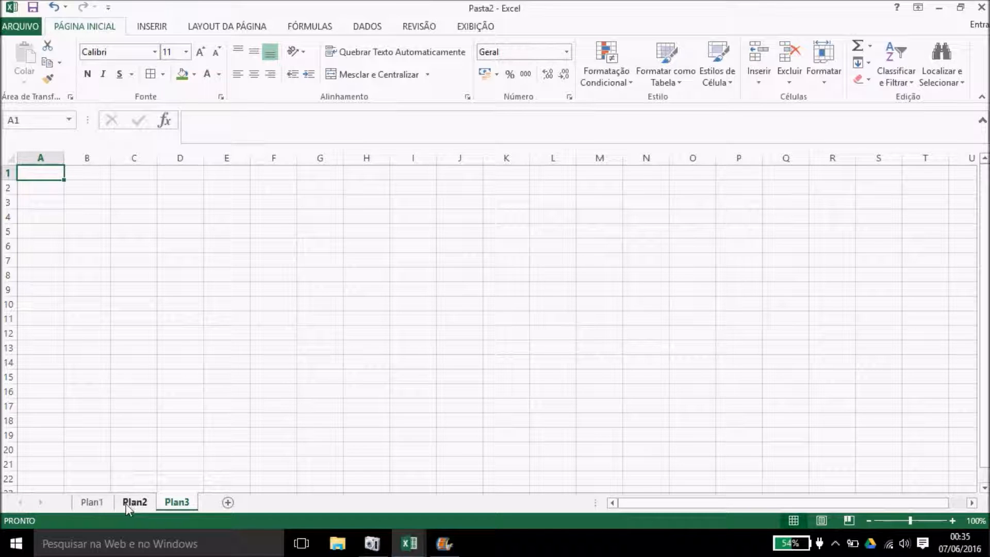
Step: Add sheet Plan4, enter 1 in D5 and fill it down to D19 as a 1–15 series
{"action": "left_click", "coordinate": [227, 502]}
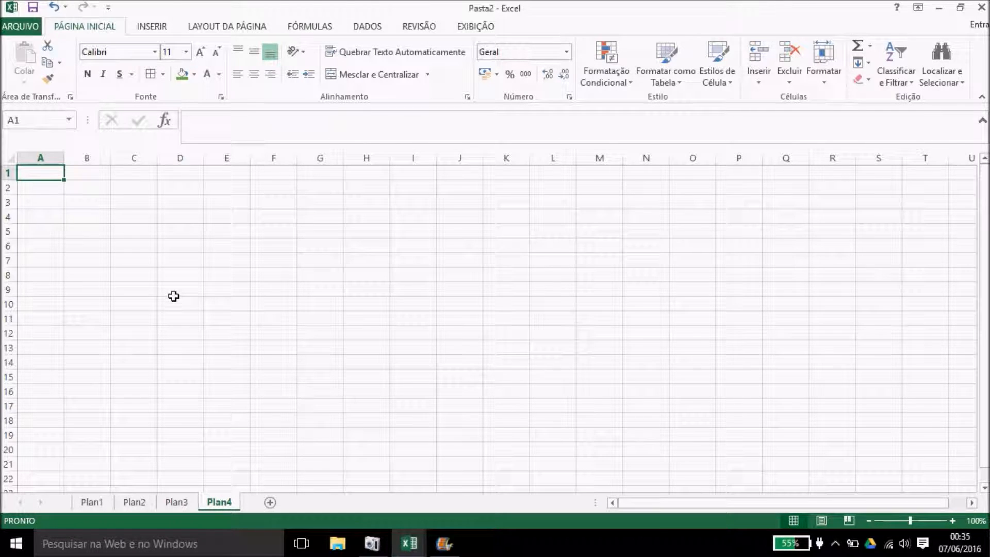
{"action": "left_click", "coordinate": [173, 228]}
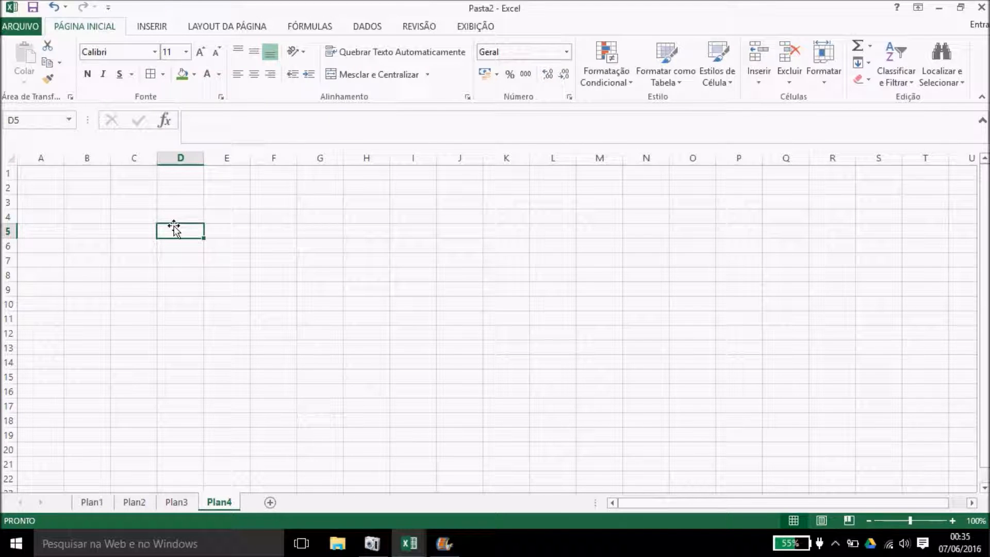
{"action": "type", "text": "1"}
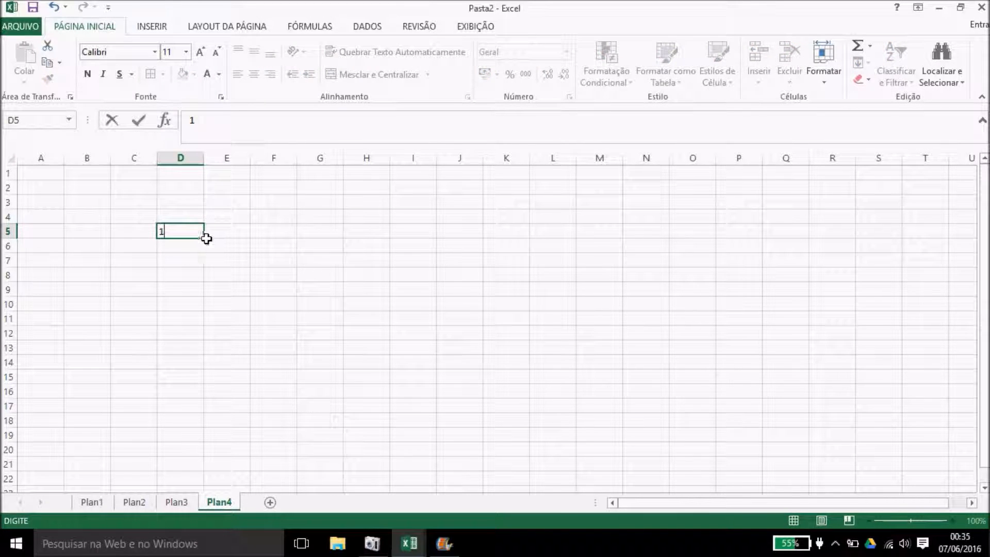
{"action": "left_click_drag", "start_coordinate": [204, 238], "coordinate": [188, 436]}
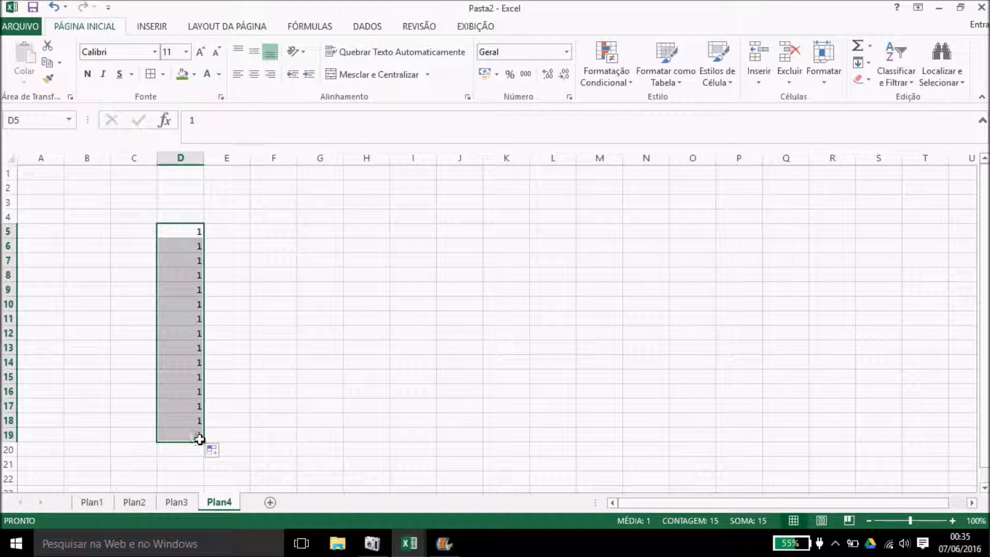
{"action": "left_click", "coordinate": [219, 454]}
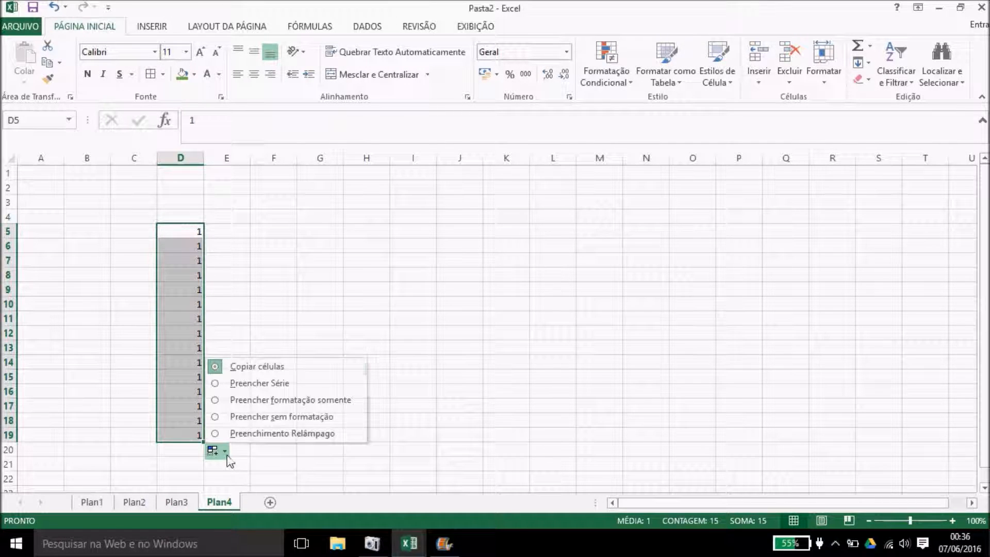
{"action": "left_click", "coordinate": [254, 384]}
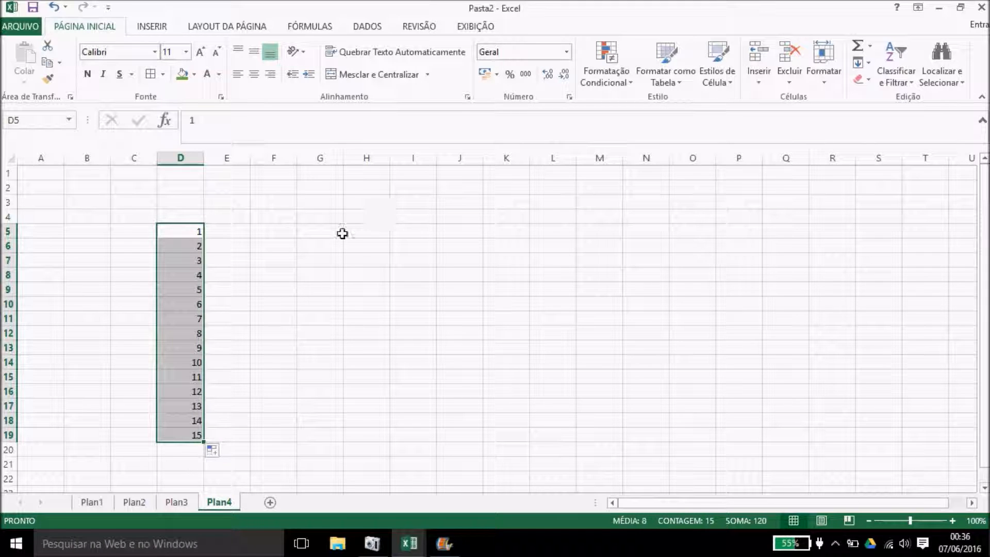
{"action": "left_click", "coordinate": [497, 78]}
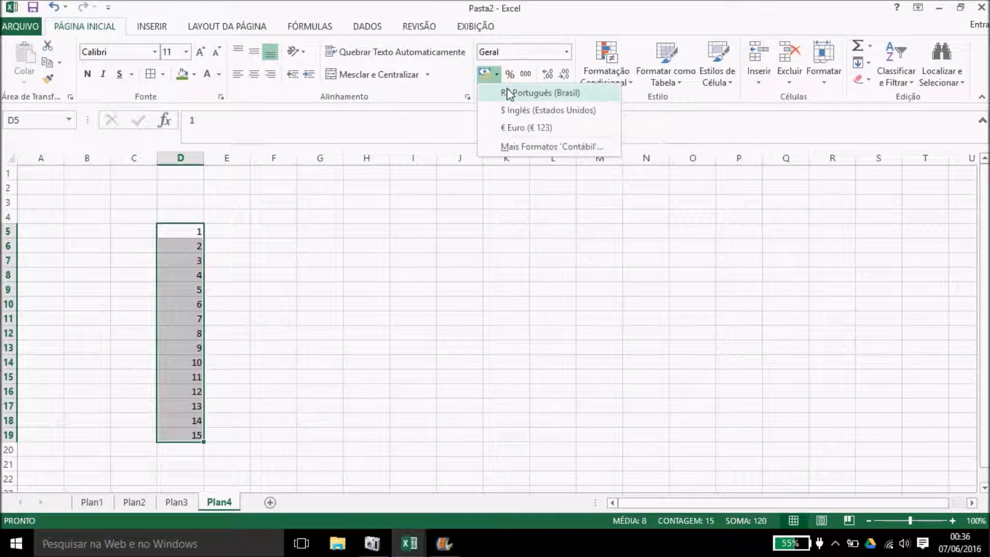
{"action": "left_click", "coordinate": [506, 88]}
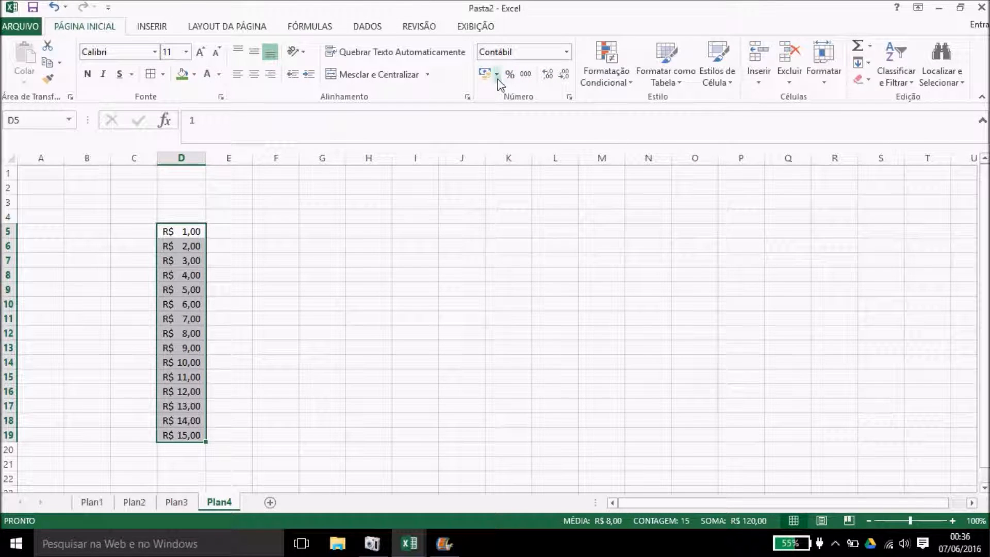
{"action": "left_click", "coordinate": [497, 78]}
{"action": "left_click", "coordinate": [511, 147]}
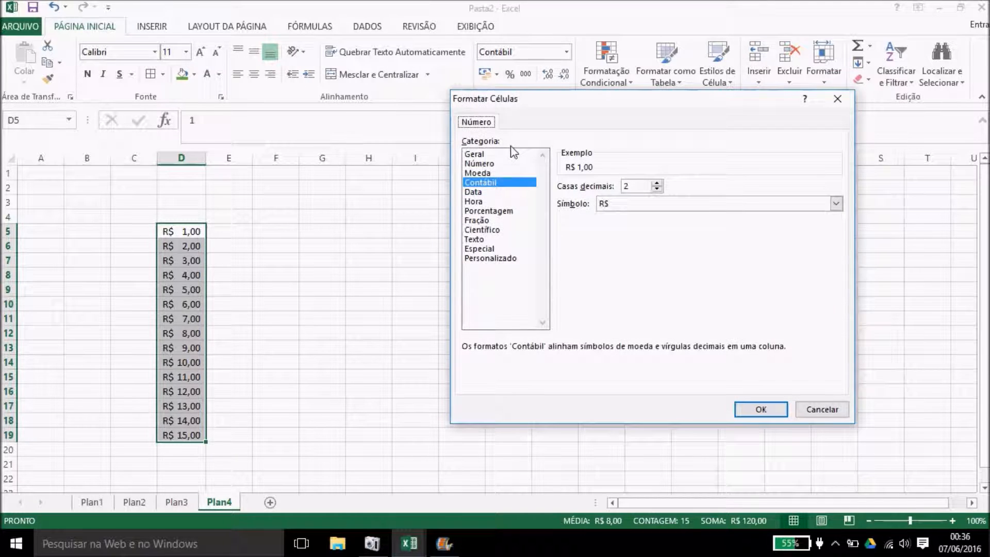
{"action": "left_click", "coordinate": [491, 211]}
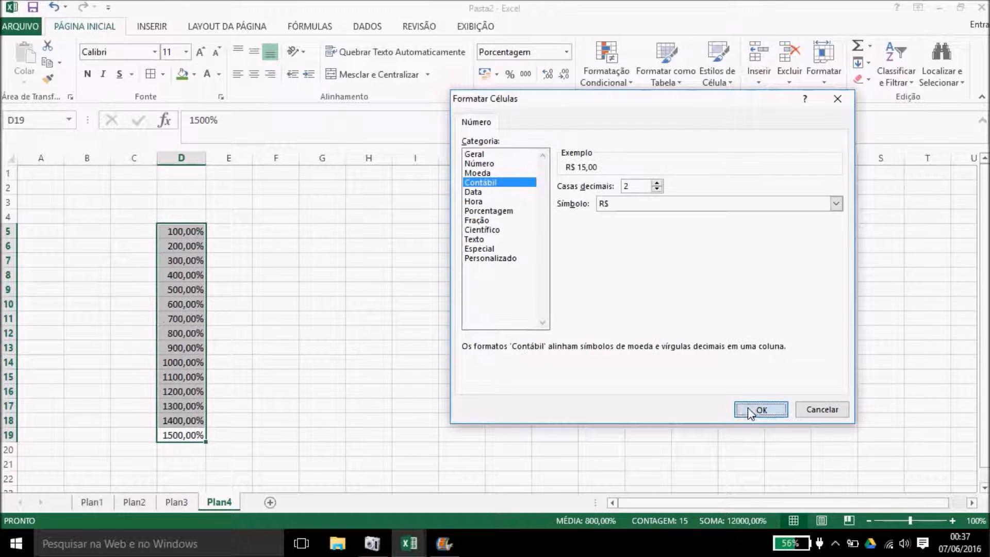
{"action": "left_click", "coordinate": [758, 410]}
{"action": "left_click", "coordinate": [504, 330]}
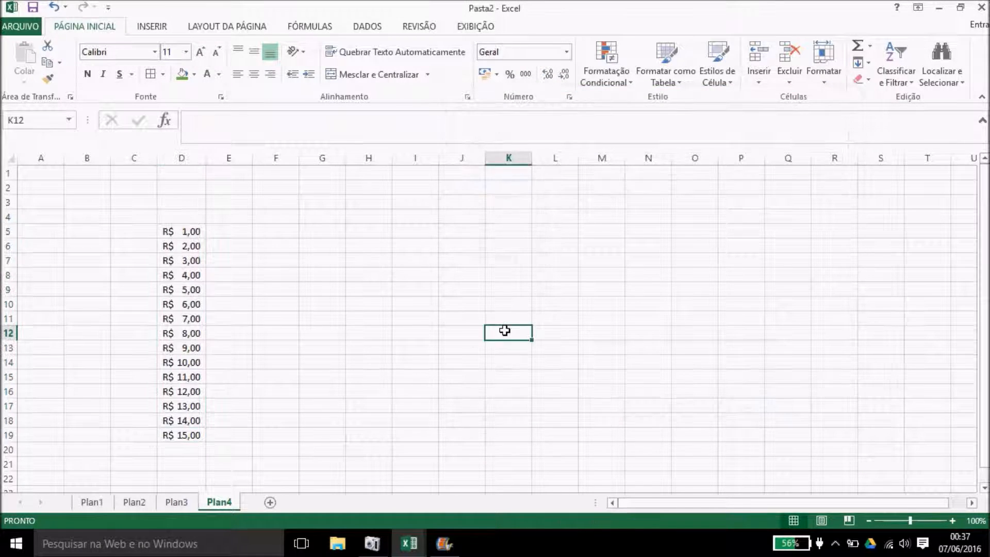
Step: Enter 1 in cell F7 beside the currency column
{"action": "left_click", "coordinate": [311, 232]}
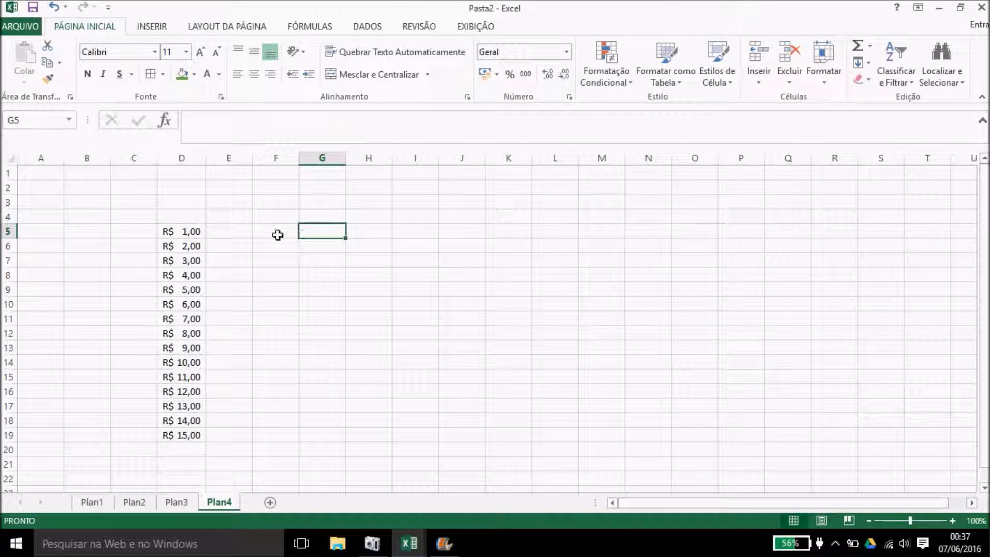
{"action": "left_click_drag", "start_coordinate": [276, 232], "coordinate": [758, 418]}
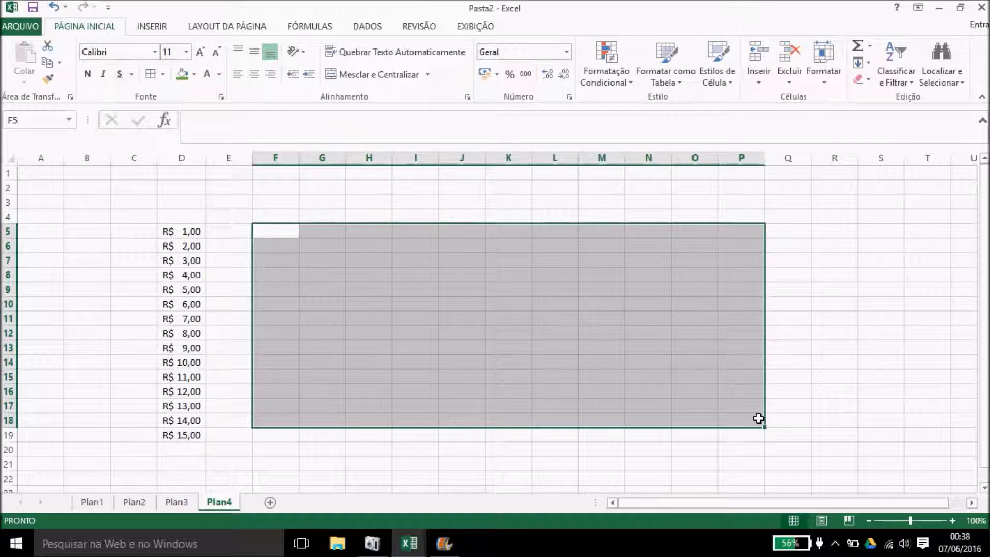
{"action": "left_click", "coordinate": [293, 259]}
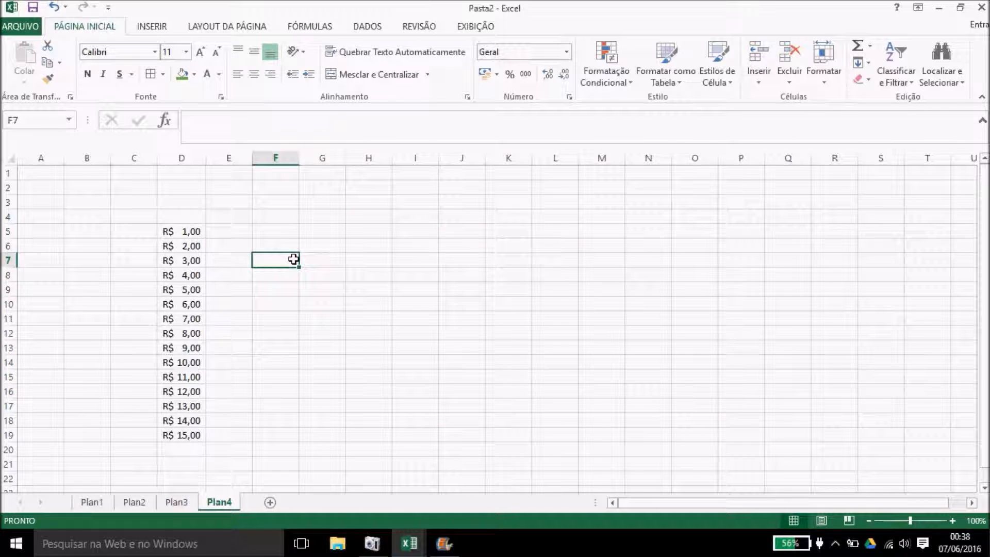
{"action": "type", "text": "1"}
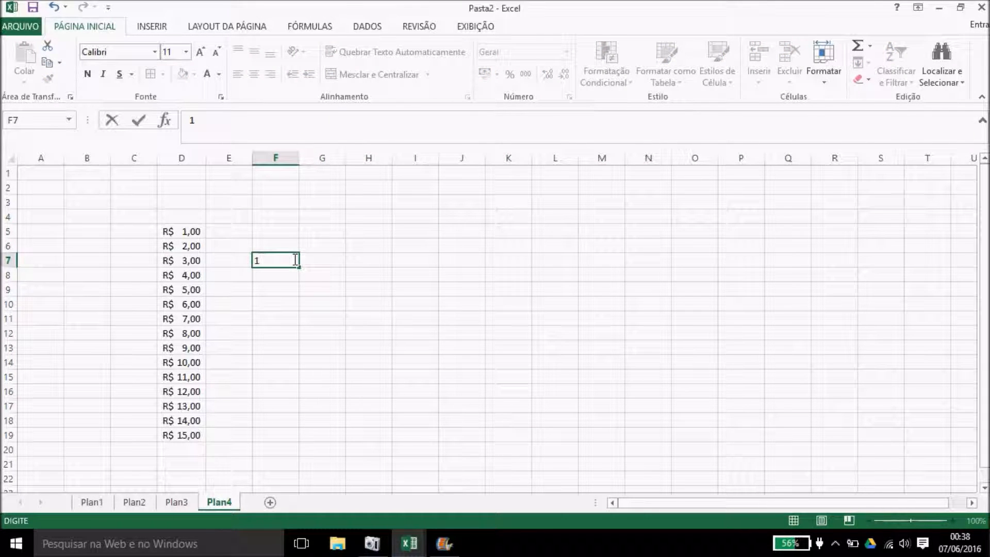
{"action": "left_click", "coordinate": [308, 270]}
Step: Fill column F with a 1–14 counting series (Preencher Série) and select F5:F18
{"action": "left_click", "coordinate": [285, 263]}
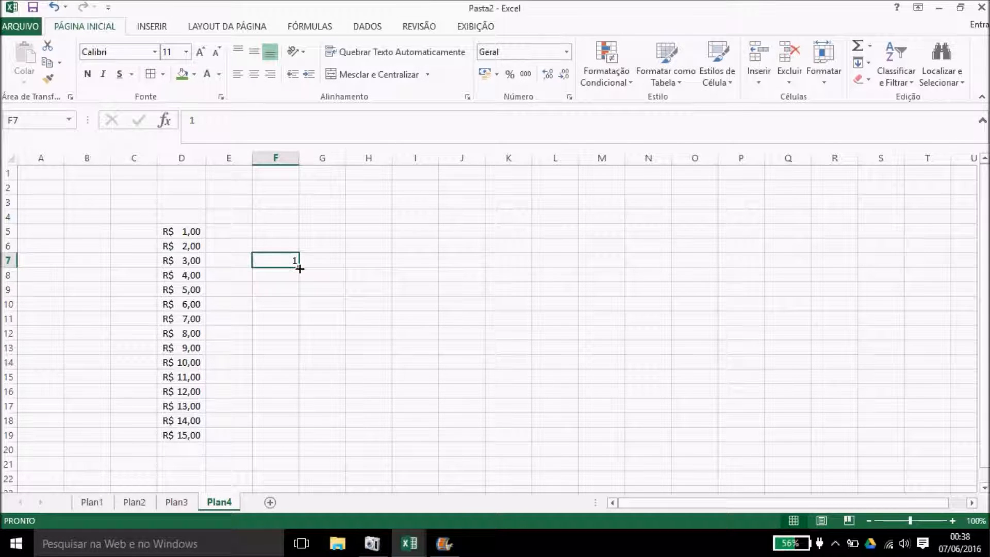
{"action": "left_click_drag", "start_coordinate": [300, 267], "coordinate": [299, 413]}
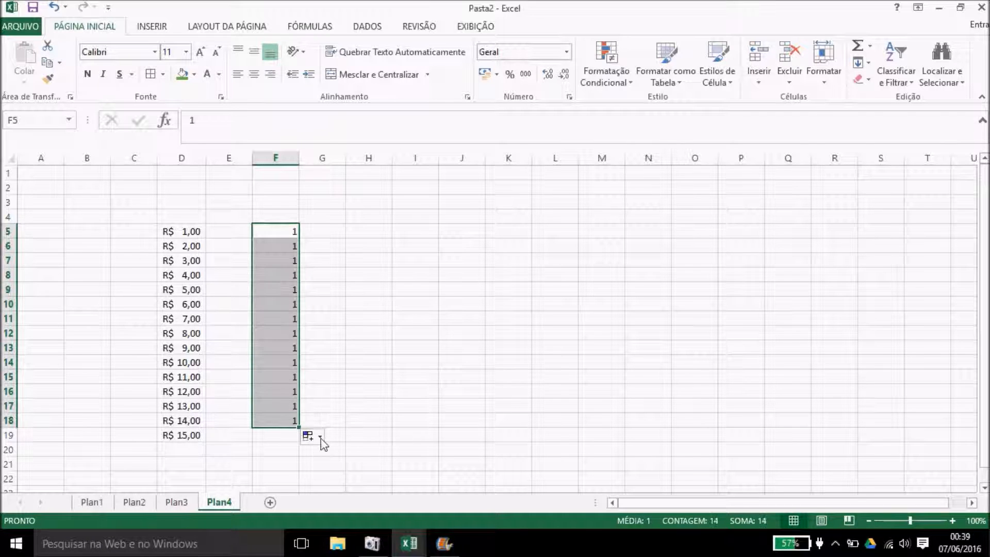
{"action": "left_click", "coordinate": [320, 436]}
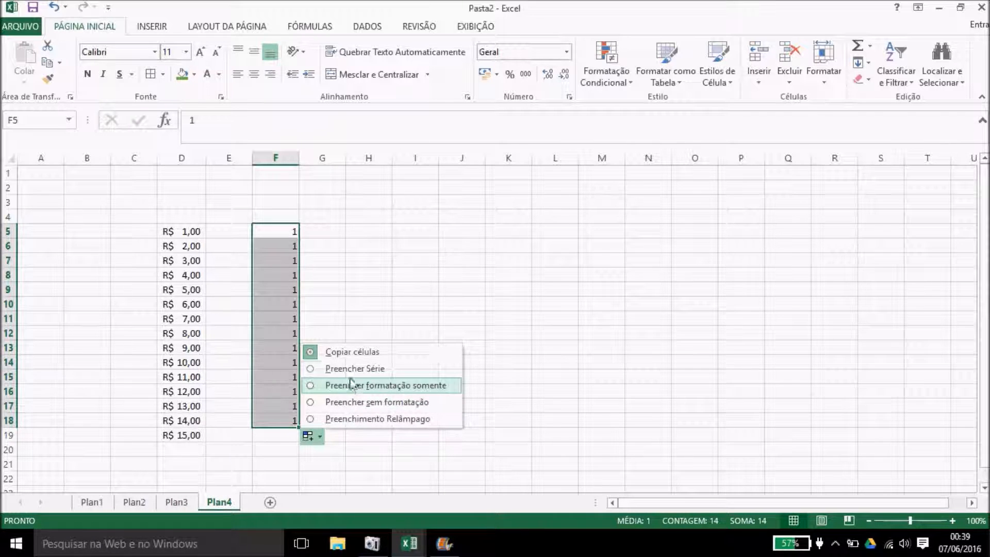
{"action": "left_click", "coordinate": [351, 368]}
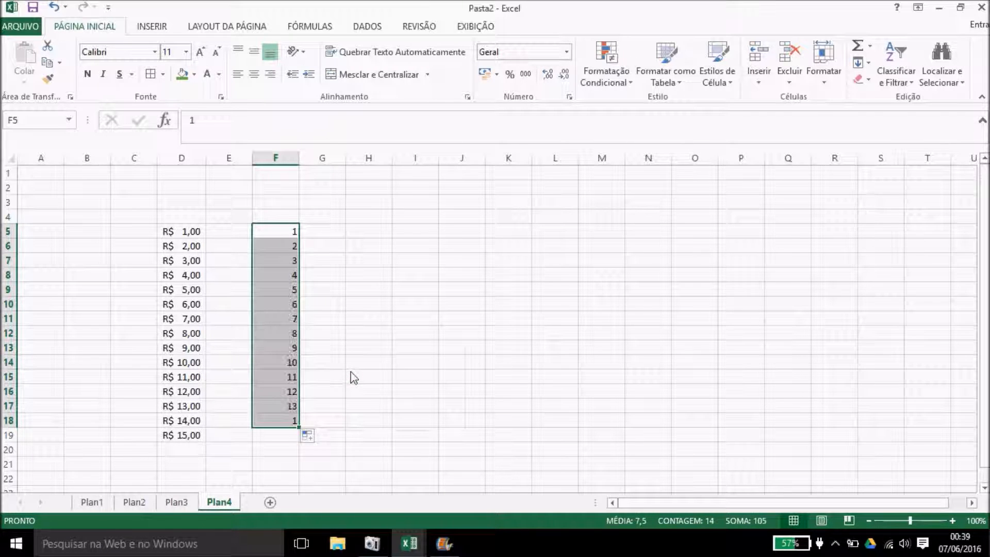
{"action": "left_click", "coordinate": [350, 372]}
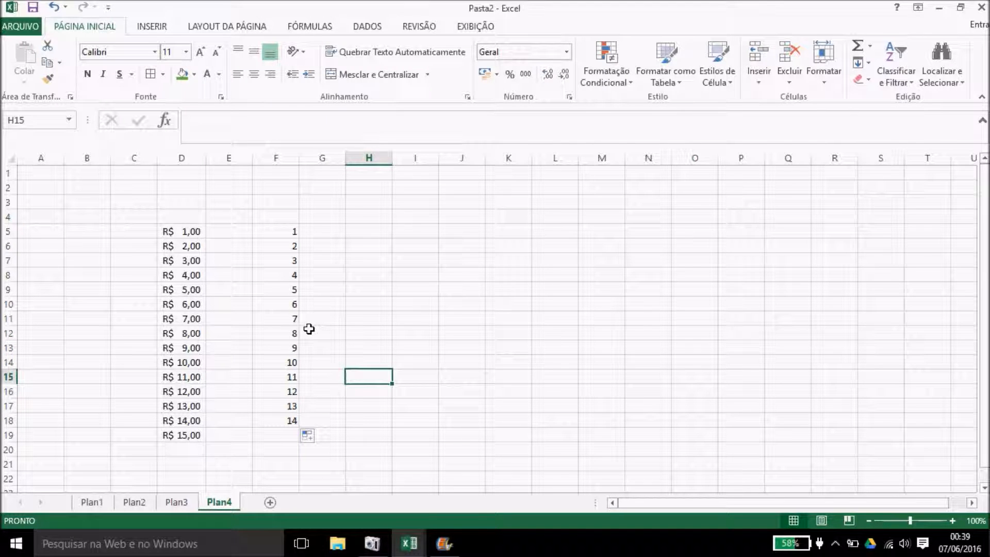
{"action": "left_click", "coordinate": [292, 234]}
{"action": "left_click_drag", "start_coordinate": [292, 234], "coordinate": [287, 418]}
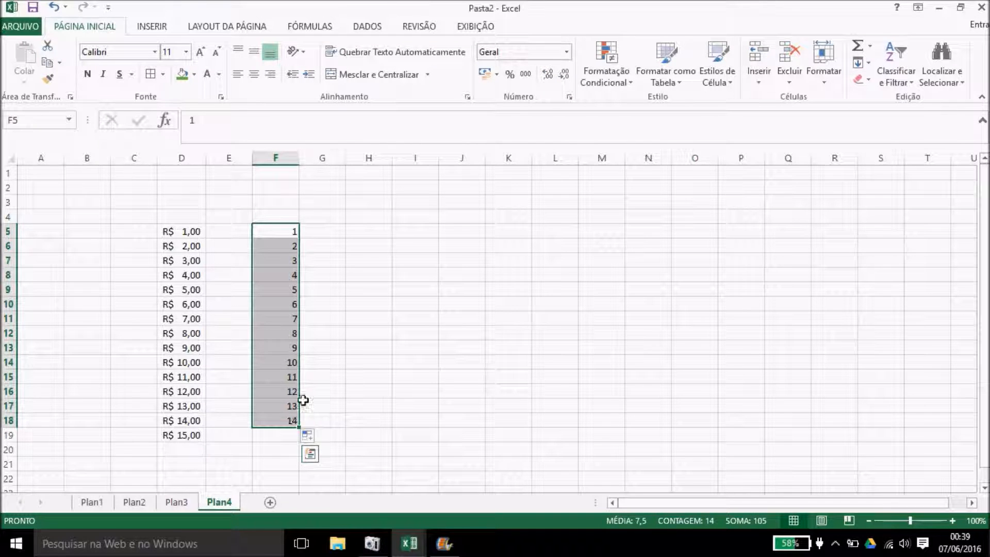
Step: Add a less-than-7 highlight rule on F5:F18 using green fill with dark green text
{"action": "left_click", "coordinate": [611, 66]}
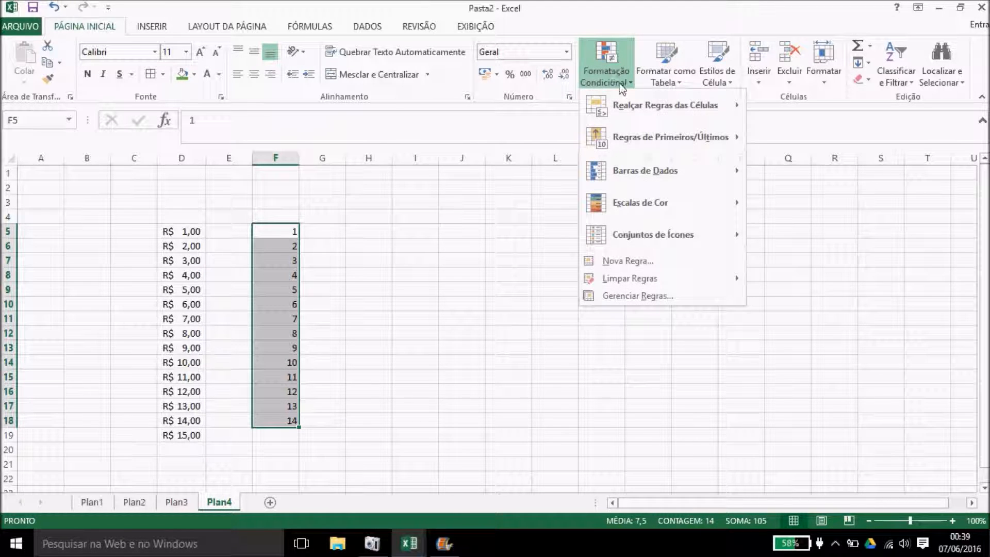
{"action": "mouse_move", "coordinate": [639, 111]}
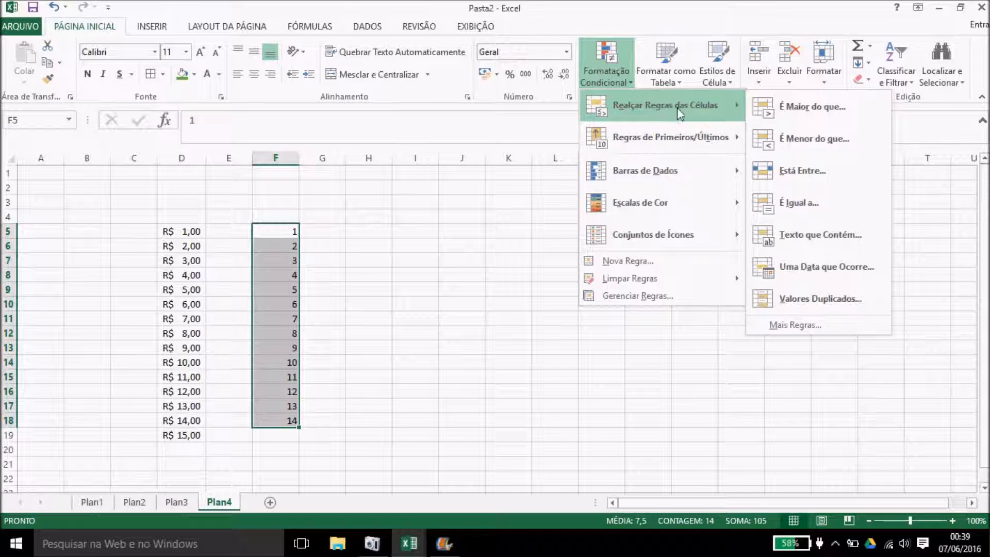
{"action": "left_click", "coordinate": [810, 139]}
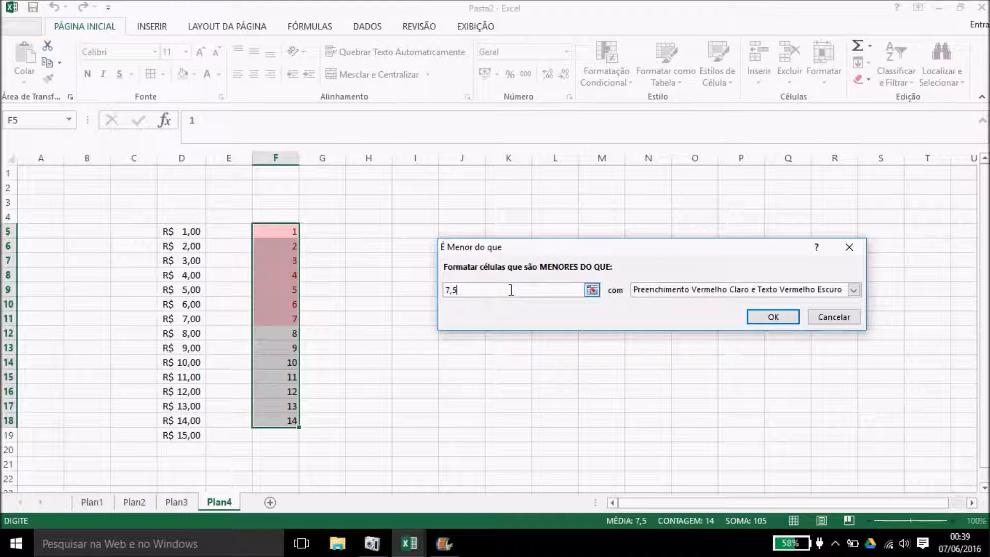
{"action": "key", "text": "BackSpace"}
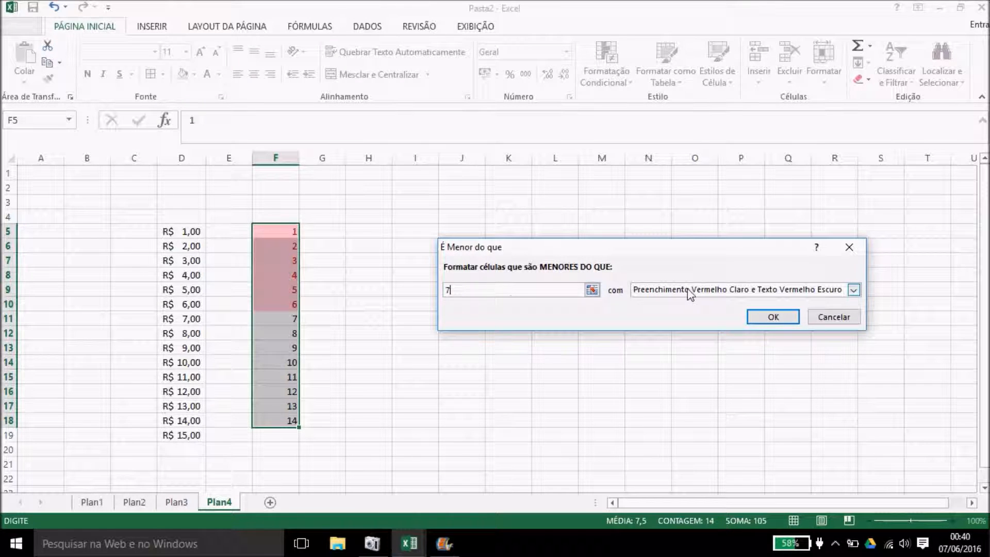
{"action": "left_click", "coordinate": [854, 289]}
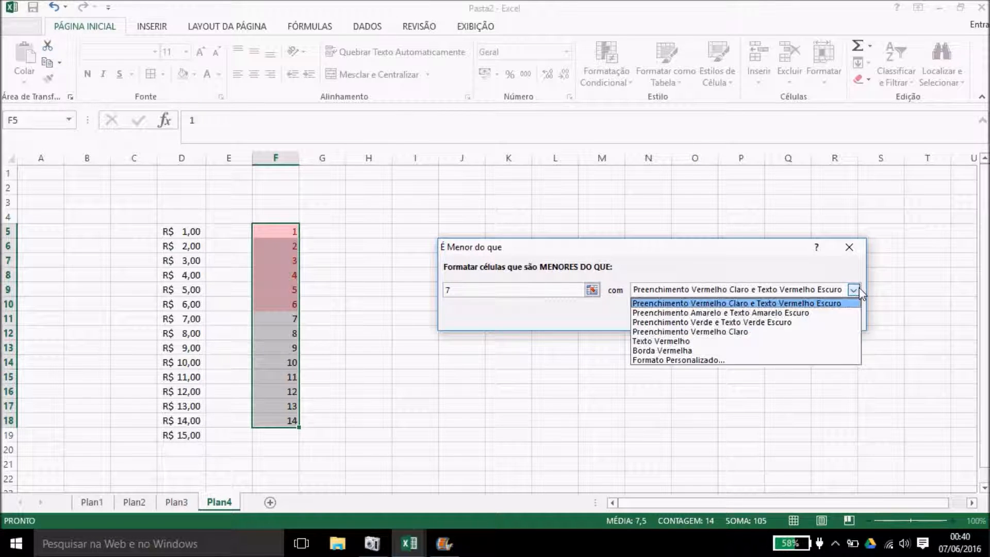
{"action": "left_click", "coordinate": [714, 325]}
{"action": "left_click", "coordinate": [768, 316]}
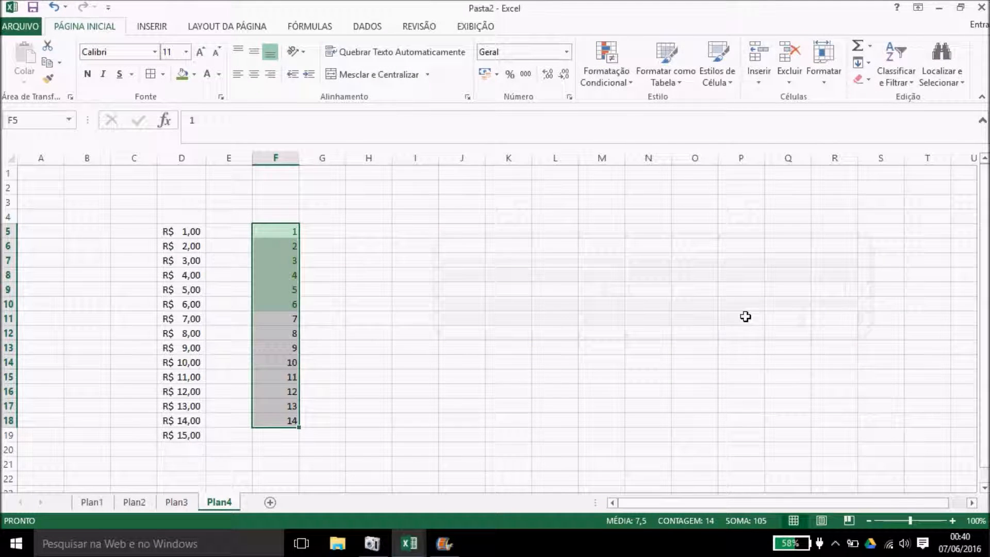
{"action": "left_click", "coordinate": [457, 367]}
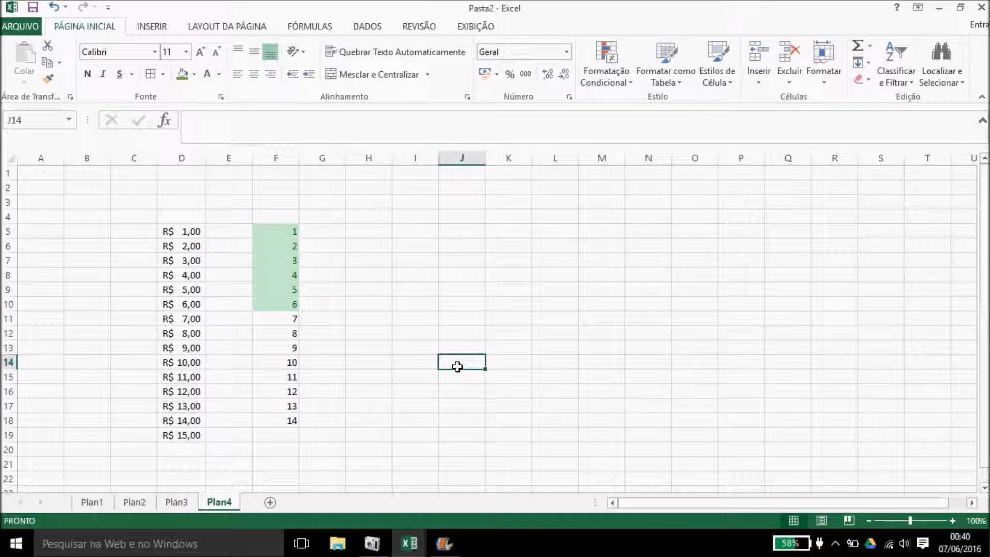
{"action": "left_click", "coordinate": [353, 305]}
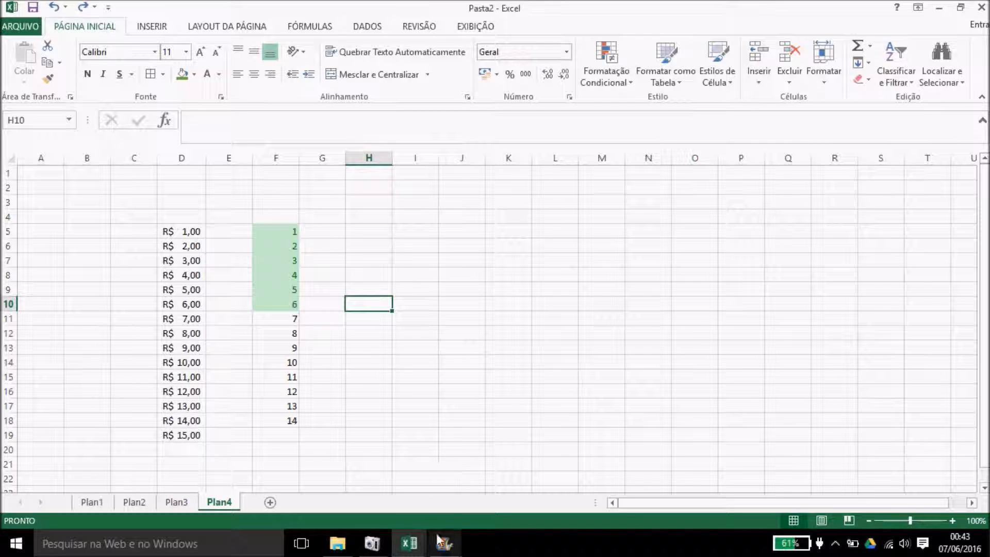
{"action": "mouse_move", "coordinate": [421, 541]}
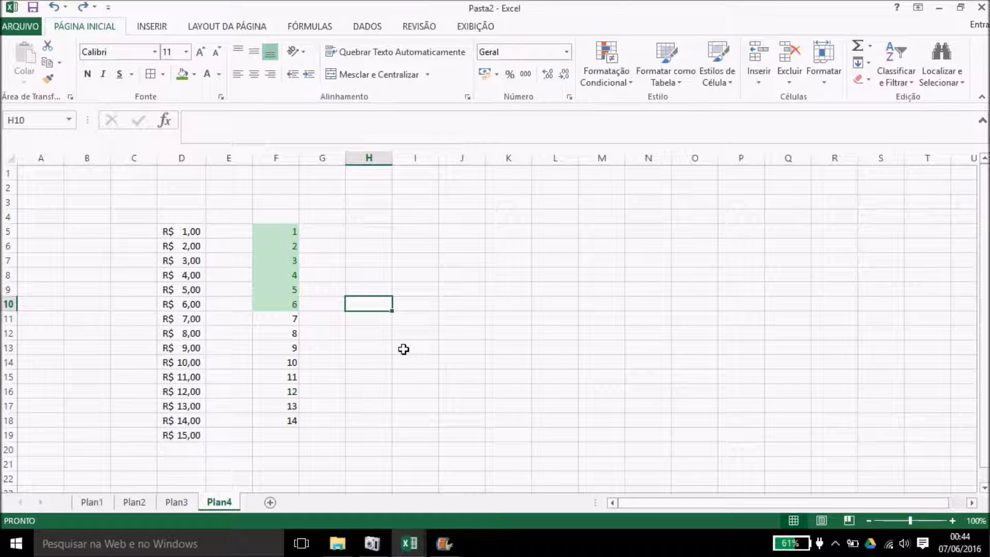
Step: Switch to the Sistema de Medição de Desempenho workbook and select Resultado cells K10:M10
{"action": "left_click", "coordinate": [418, 532]}
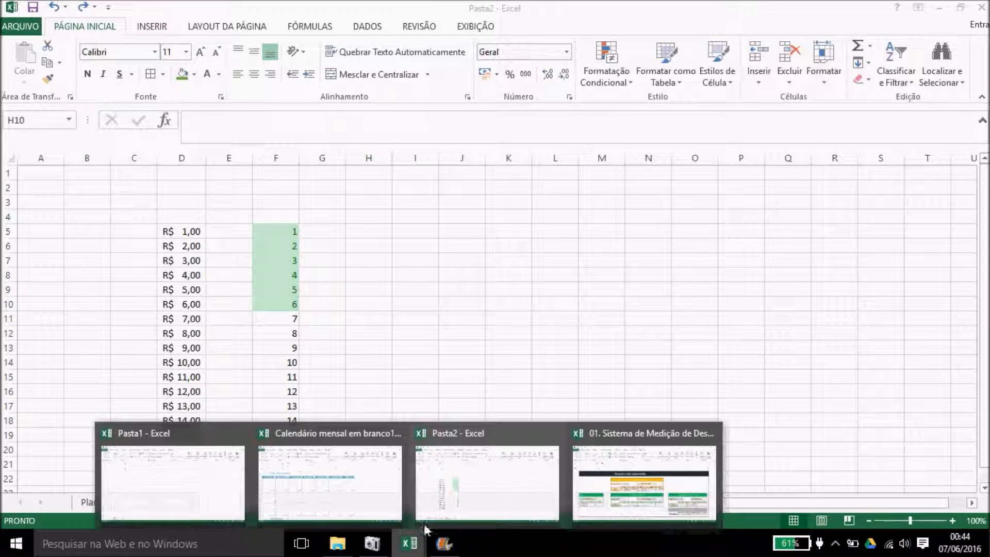
{"action": "left_click", "coordinate": [605, 475]}
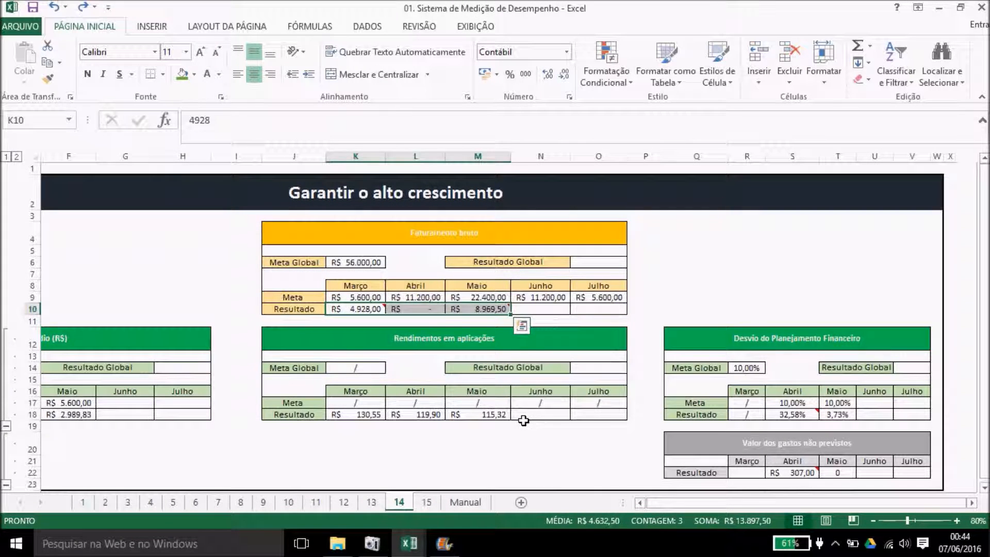
{"action": "left_click", "coordinate": [344, 310]}
{"action": "left_click_drag", "start_coordinate": [344, 310], "coordinate": [465, 311]}
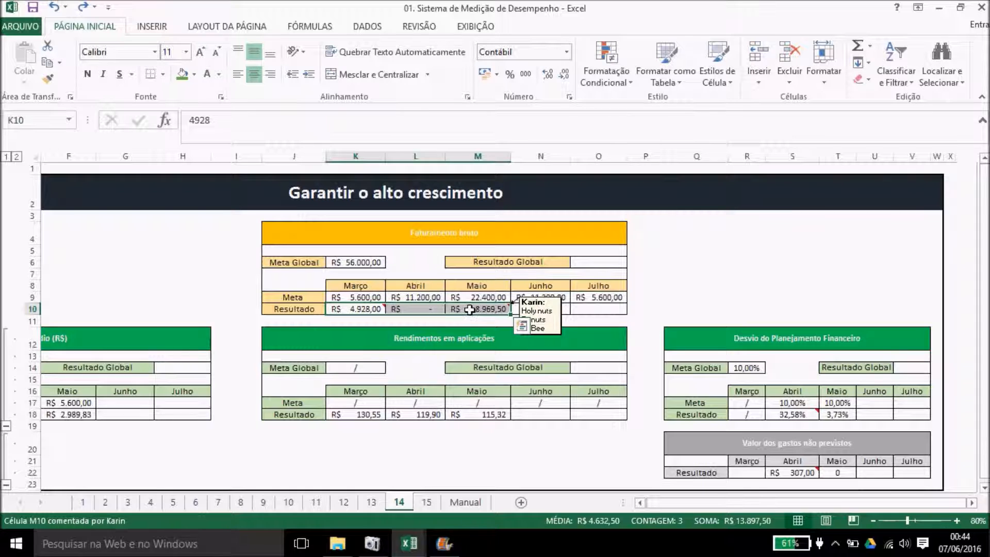
Step: Highlight K10:M10 values greater than 5000 with light red fill and dark red text
{"action": "left_click", "coordinate": [607, 67]}
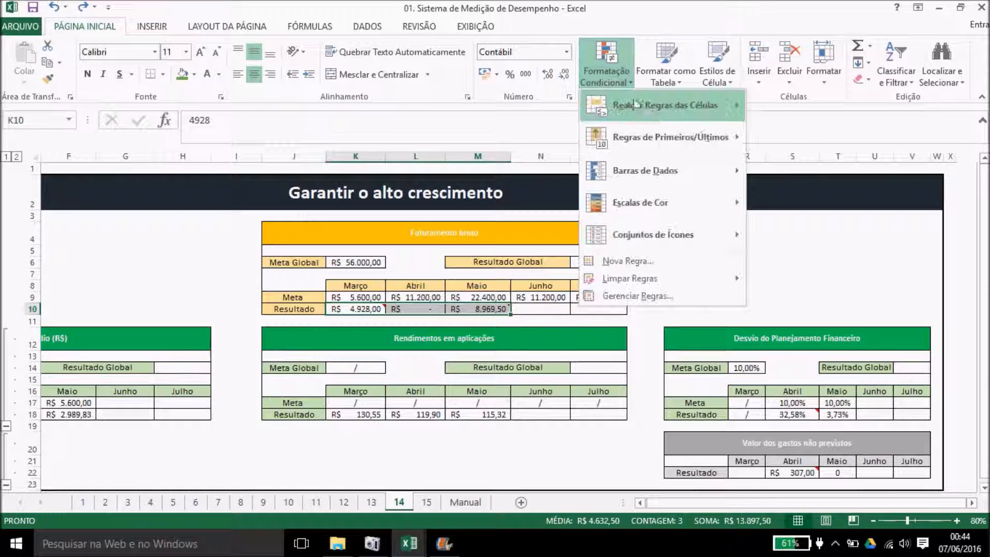
{"action": "mouse_move", "coordinate": [653, 114]}
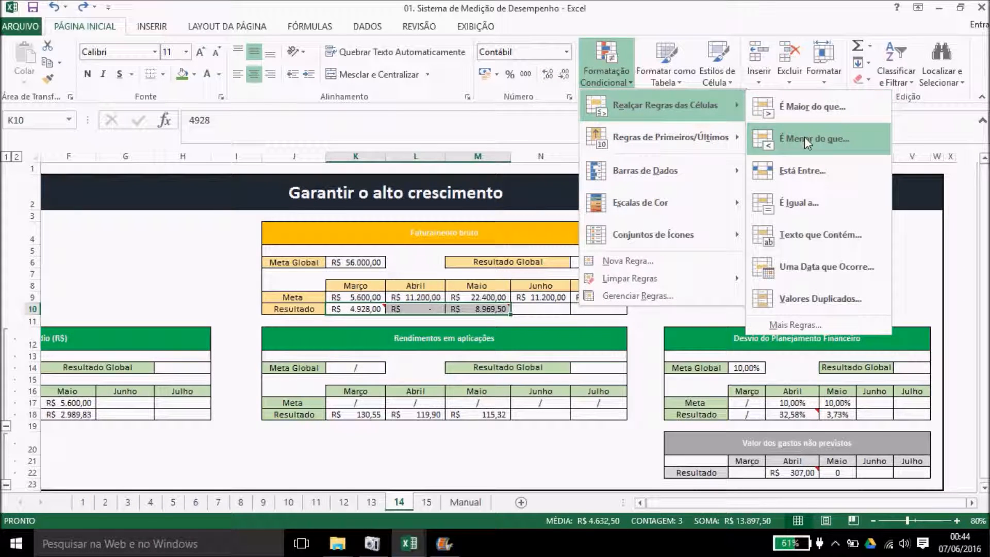
{"action": "left_click", "coordinate": [805, 105]}
{"action": "type", "text": "5000"}
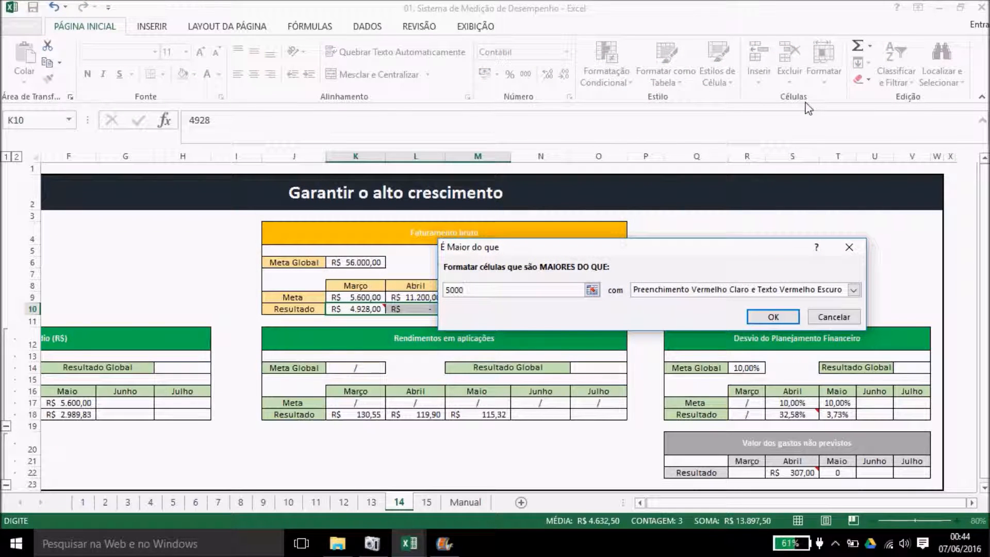
{"action": "key", "text": "Return"}
{"action": "left_click", "coordinate": [708, 260]}
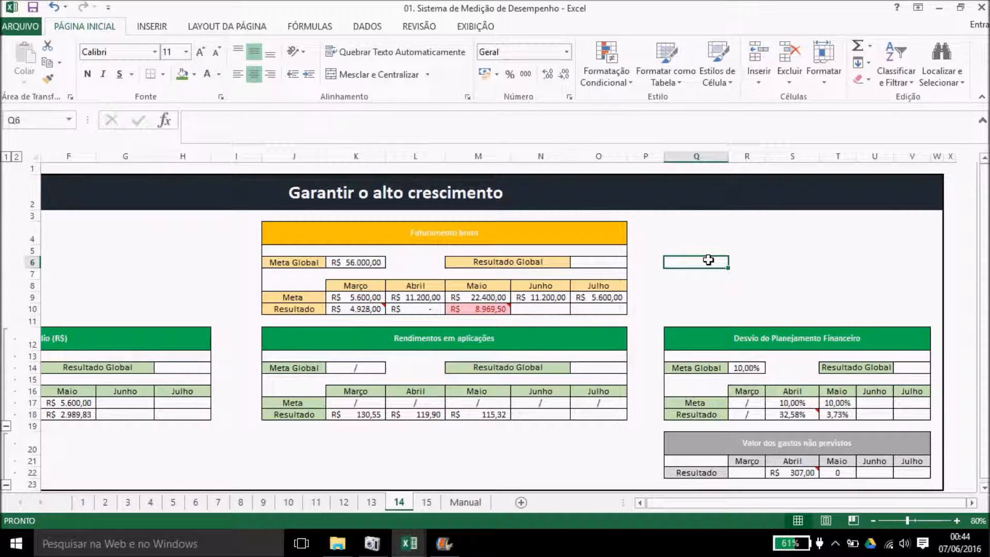
{"action": "left_click", "coordinate": [410, 541]}
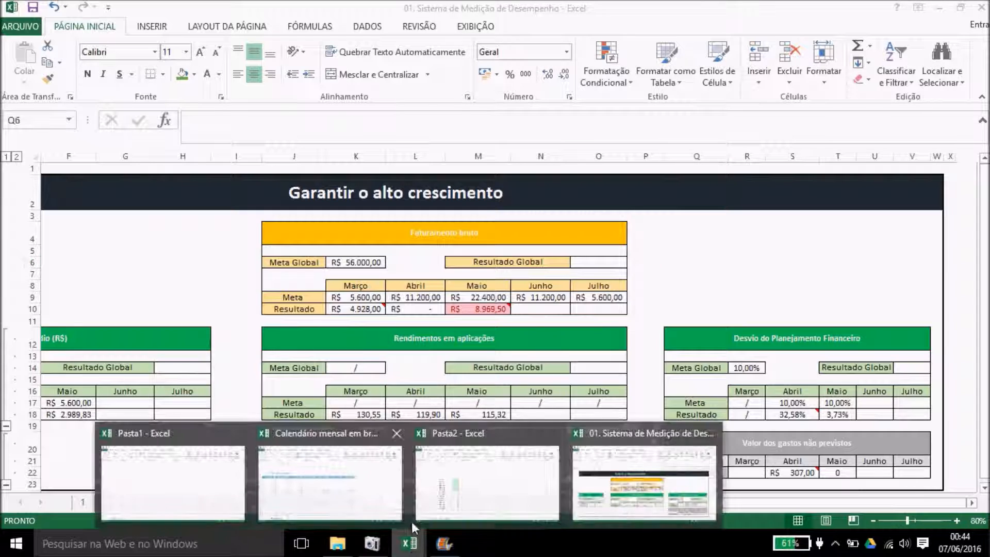
{"action": "left_click", "coordinate": [494, 475]}
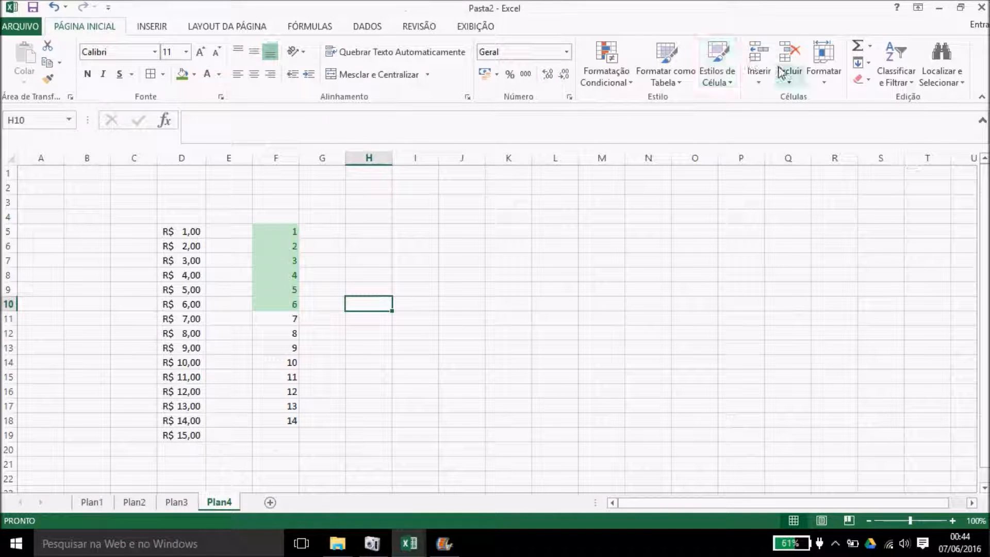
{"action": "left_click", "coordinate": [620, 63]}
{"action": "mouse_move", "coordinate": [626, 103]}
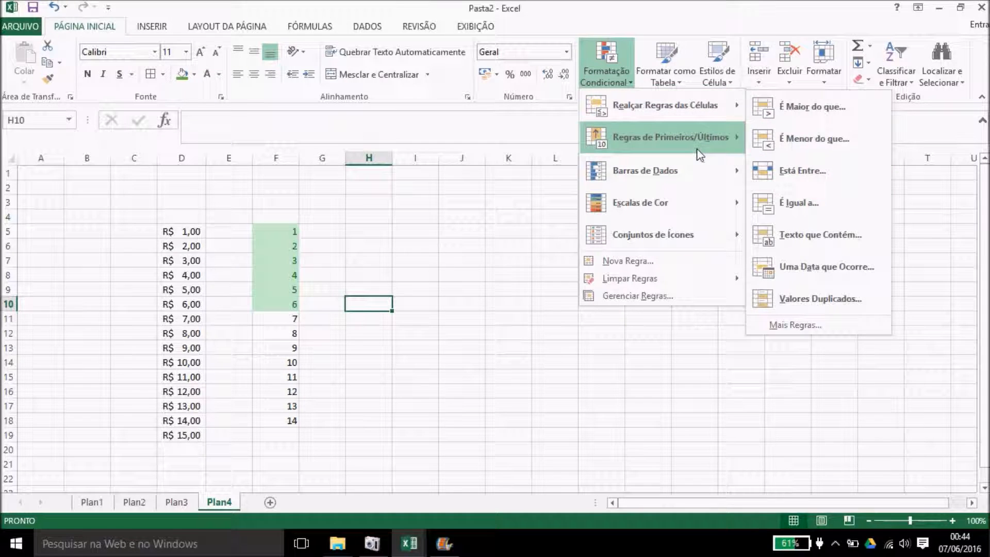
{"action": "mouse_move", "coordinate": [667, 203]}
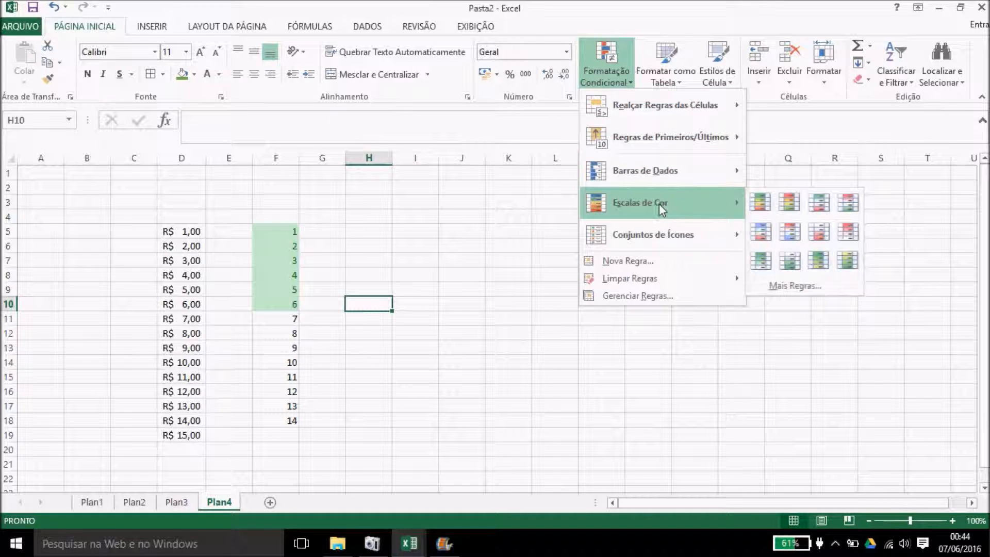
{"action": "left_click", "coordinate": [471, 262]}
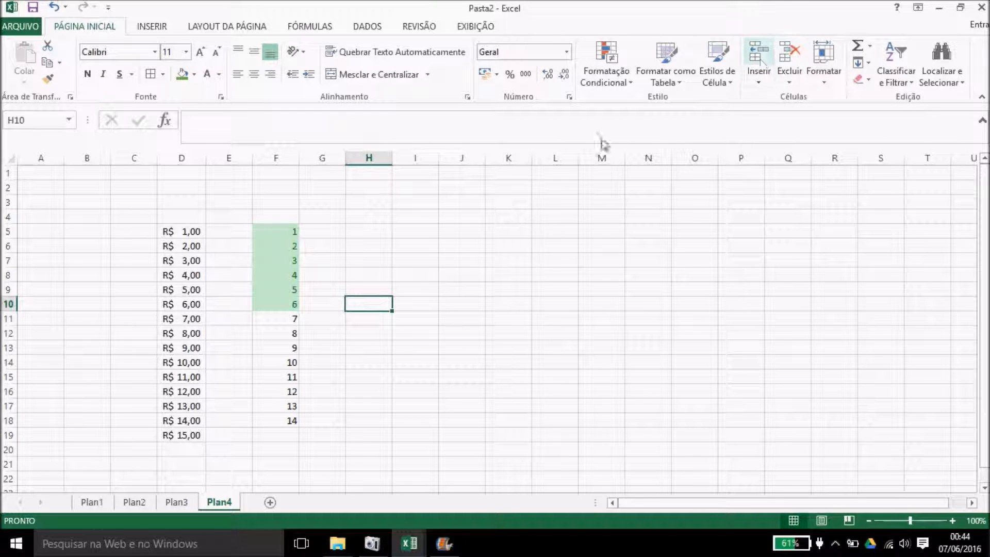
{"action": "left_click", "coordinate": [249, 292]}
{"action": "left_click", "coordinate": [291, 291]}
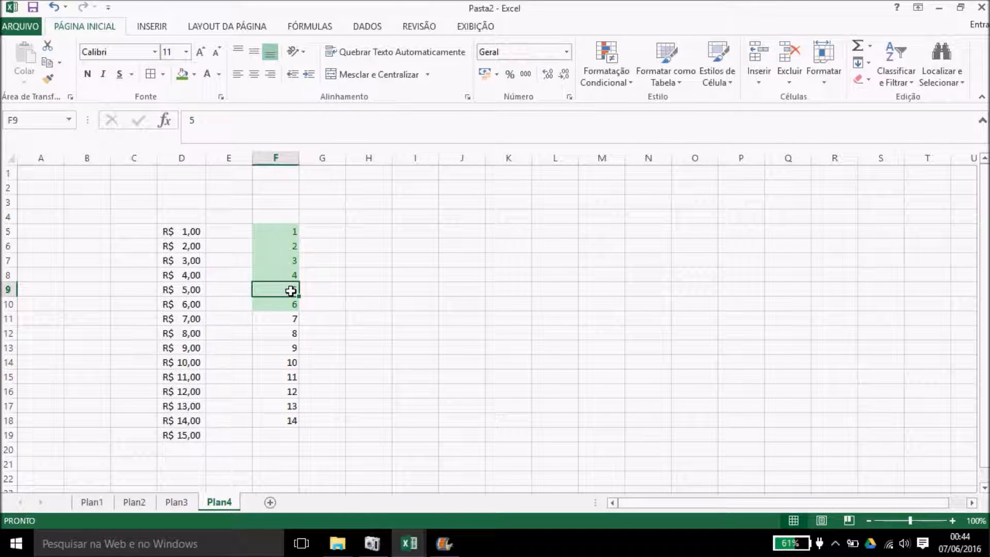
Step: Use Excluir Células with Coluna inteira to remove column F and its 1–14 numbers
{"action": "left_click", "coordinate": [789, 72]}
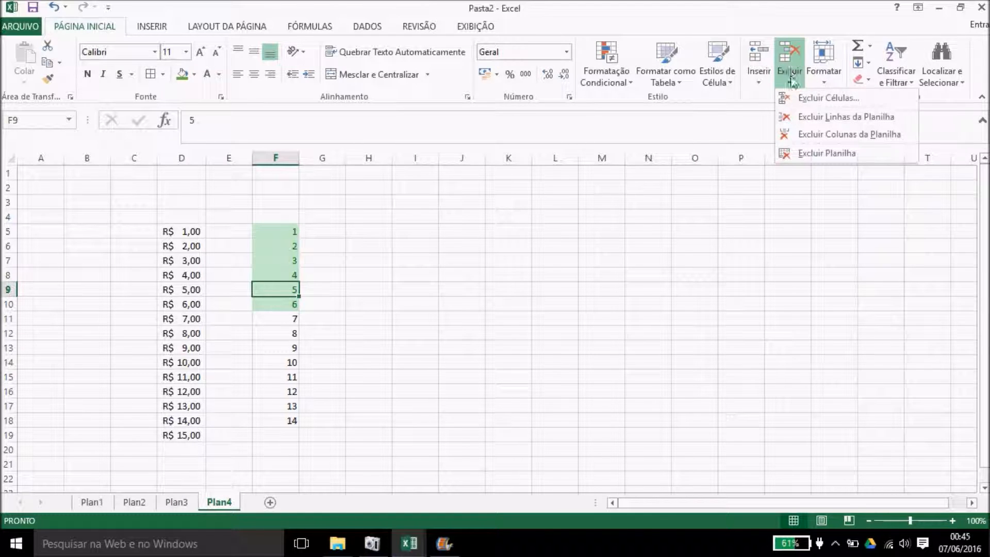
{"action": "left_click", "coordinate": [807, 98]}
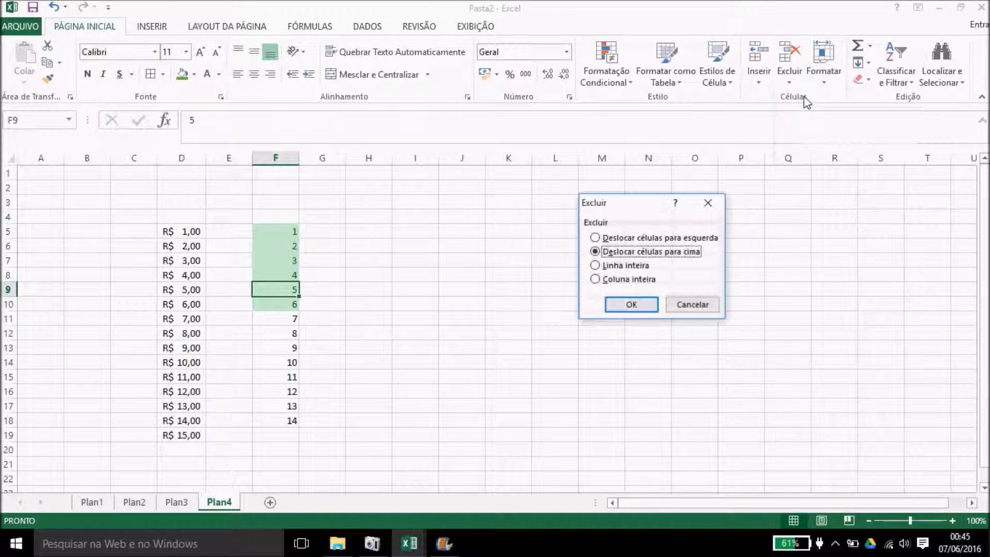
{"action": "left_click", "coordinate": [629, 283]}
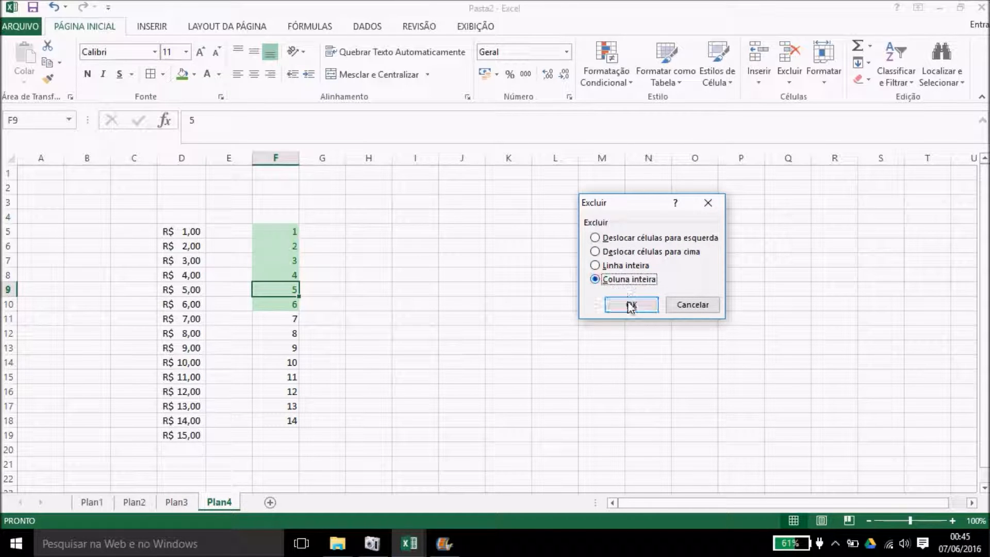
{"action": "left_click", "coordinate": [631, 304]}
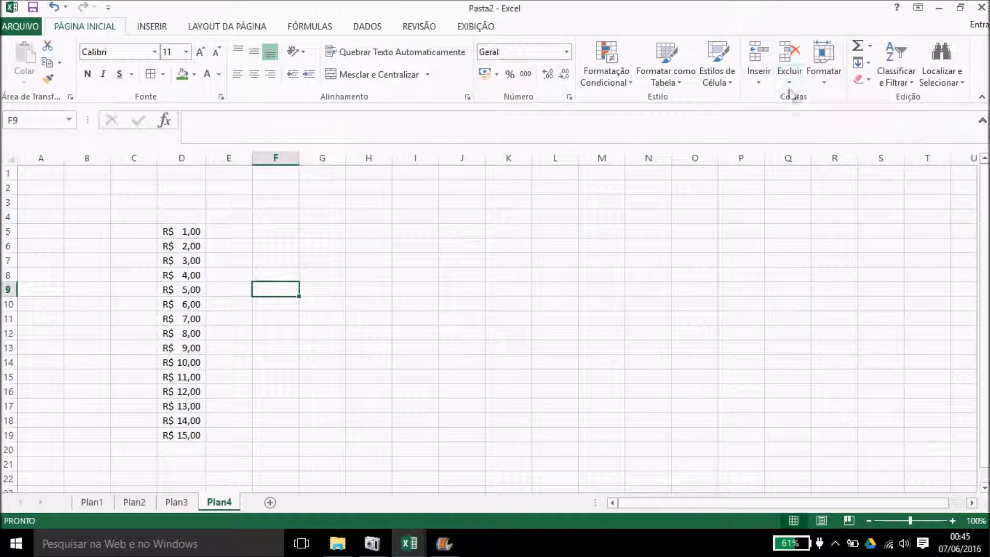
Step: Custom-sort D5:D19 Do Maior para o Menor, putting R$ 15,00 at the top
{"action": "left_click", "coordinate": [899, 84]}
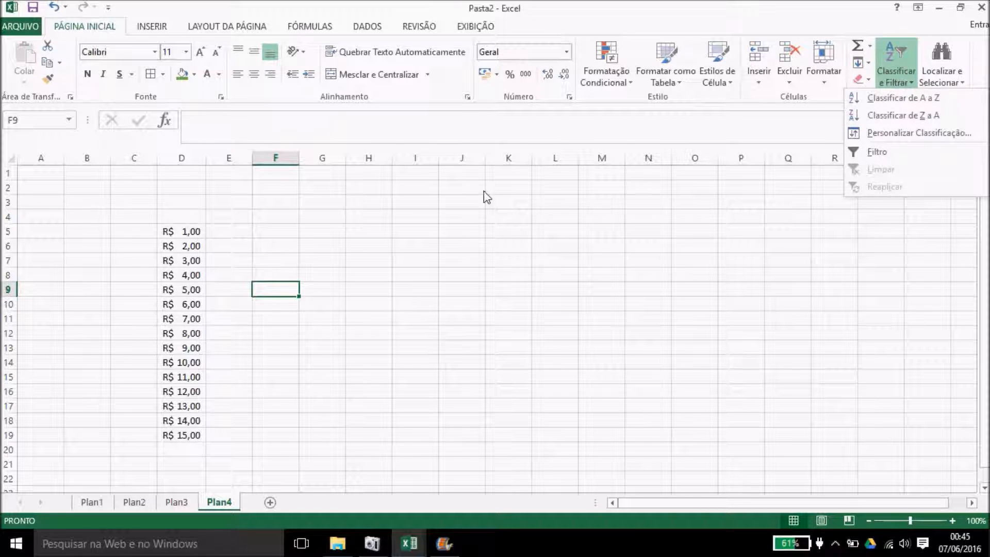
{"action": "left_click", "coordinate": [395, 210]}
{"action": "left_click_drag", "start_coordinate": [186, 233], "coordinate": [189, 436]}
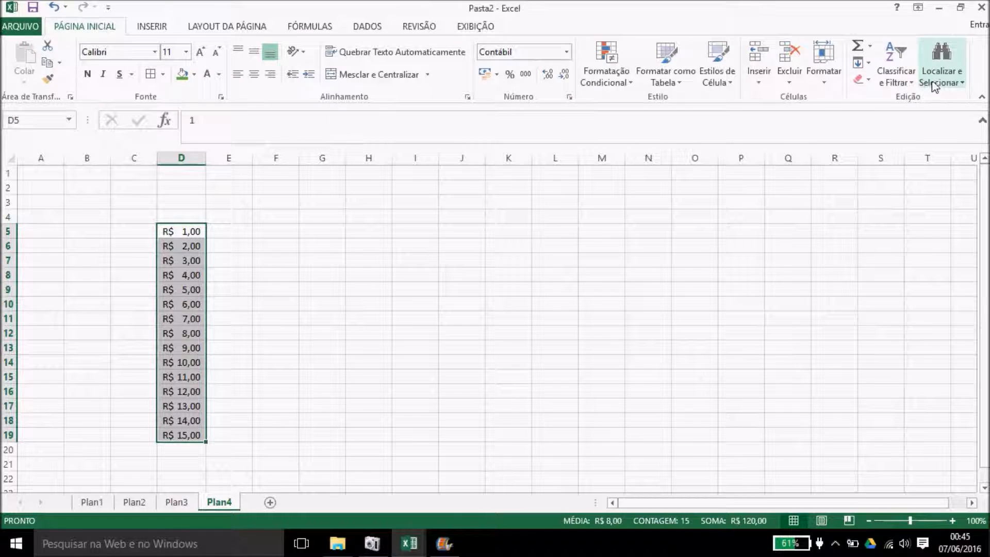
{"action": "left_click", "coordinate": [896, 76]}
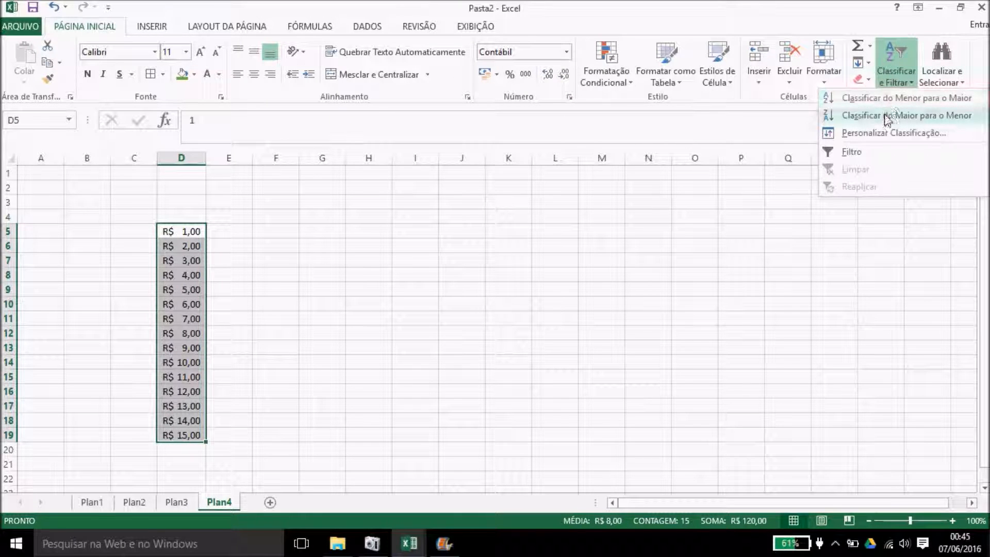
{"action": "left_click", "coordinate": [886, 133]}
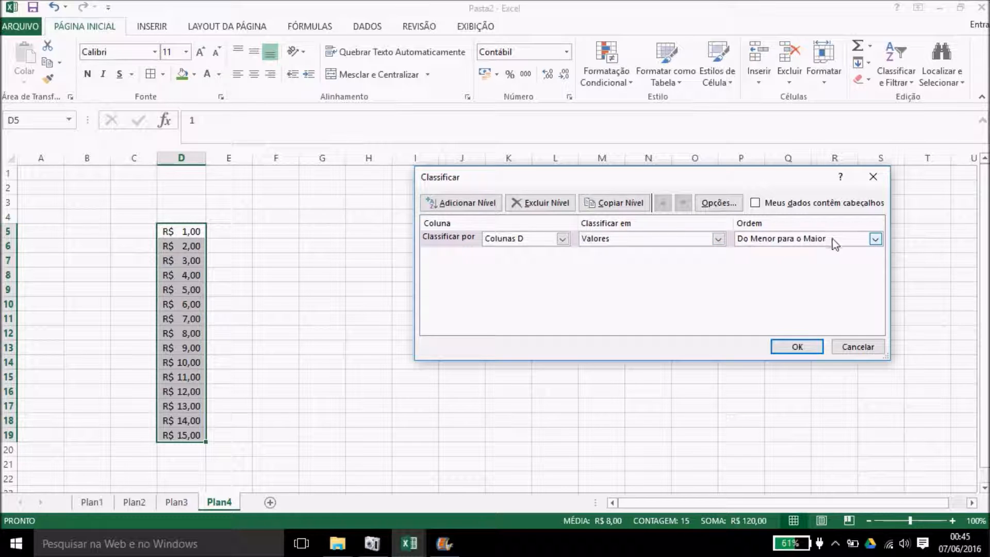
{"action": "left_click", "coordinate": [875, 238]}
{"action": "left_click", "coordinate": [843, 262]}
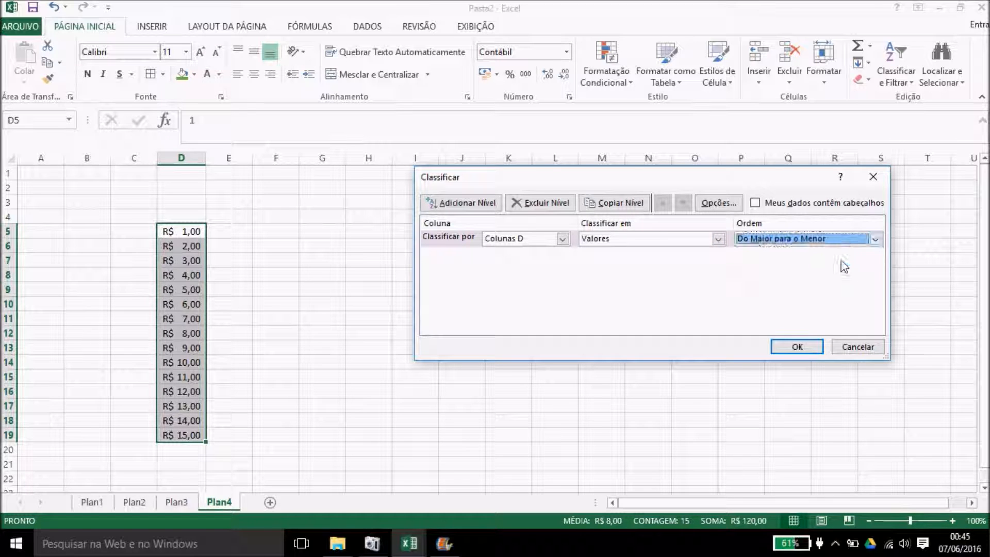
{"action": "left_click", "coordinate": [801, 348]}
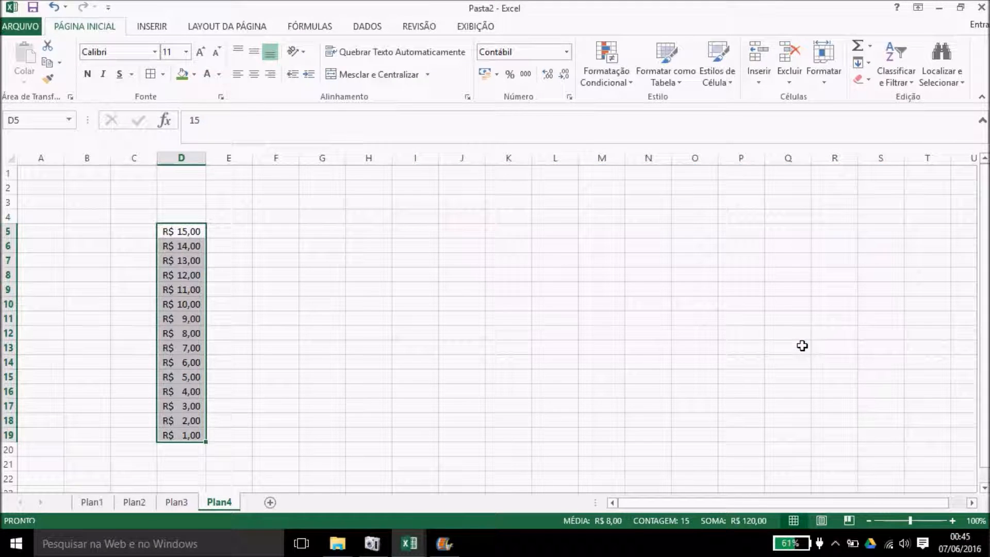
{"action": "left_click", "coordinate": [329, 271]}
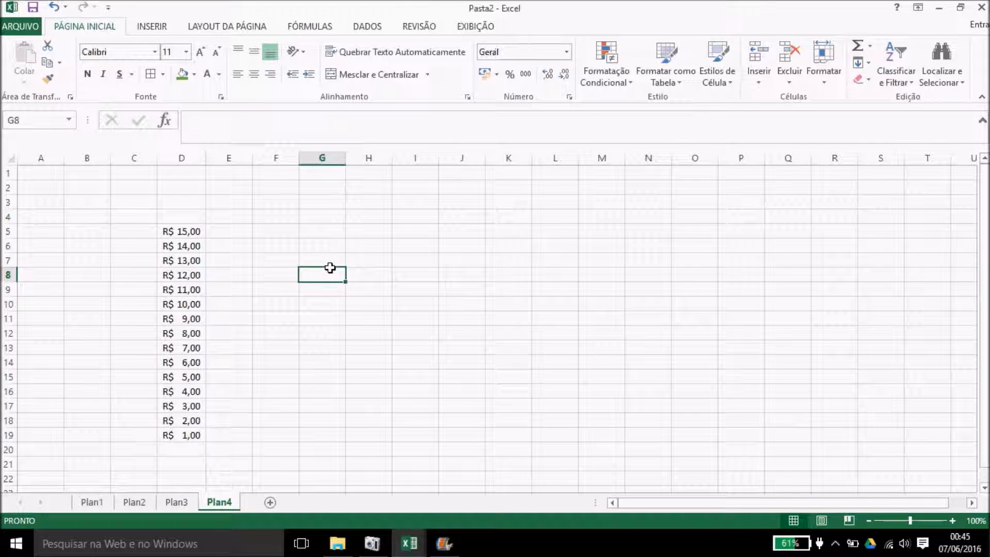
Step: Type janeiro, março and fevereiro into G6, G7 and G8, then select G6:G8
{"action": "left_click", "coordinate": [320, 245]}
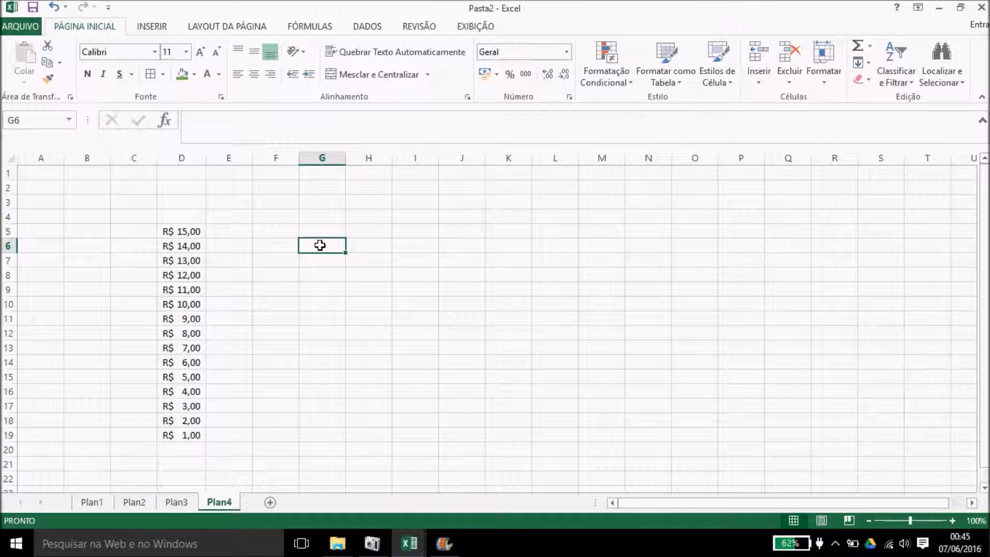
{"action": "type", "text": "janeiro"}
{"action": "key", "text": "Return"}
{"action": "type", "text": "março"}
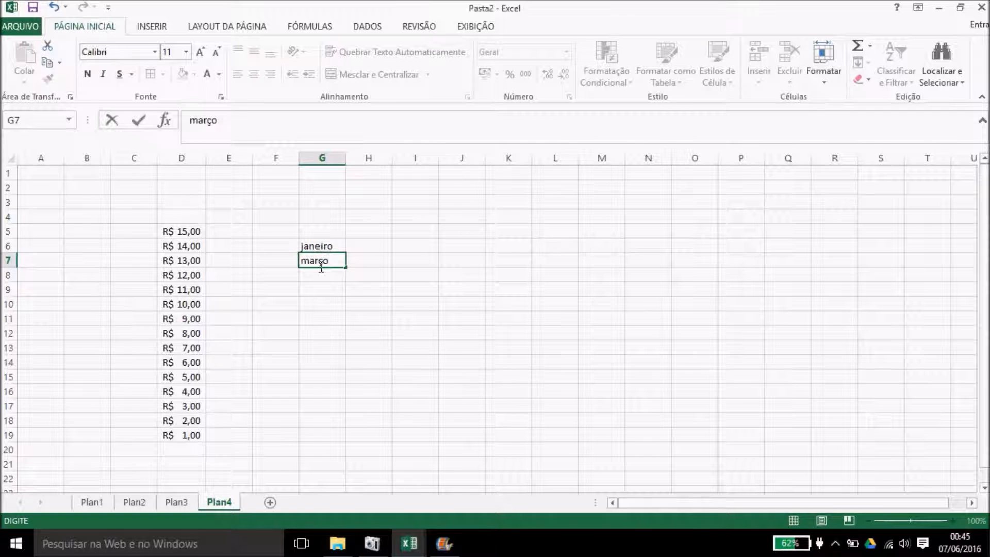
{"action": "key", "text": "Return"}
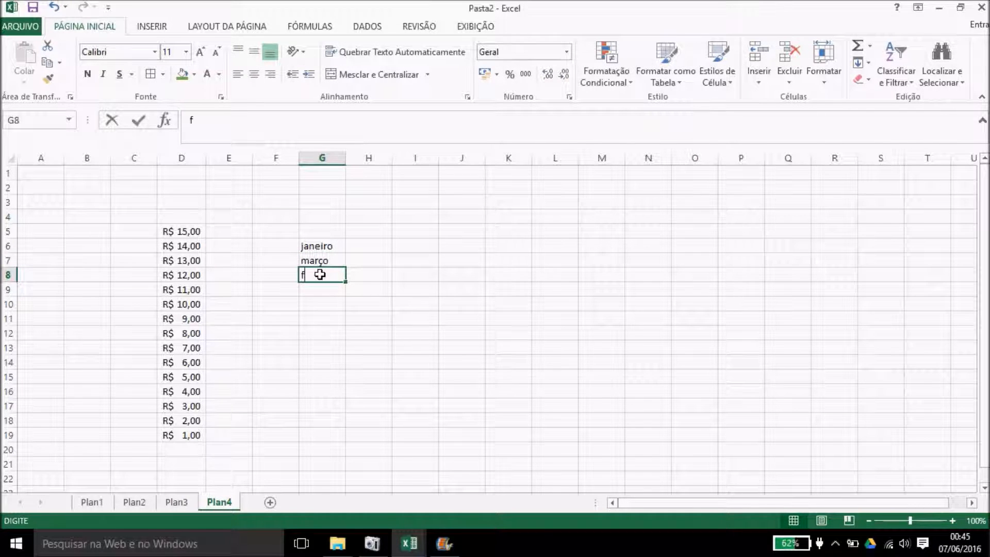
{"action": "type", "text": "fevereiro"}
{"action": "left_click", "coordinate": [352, 299]}
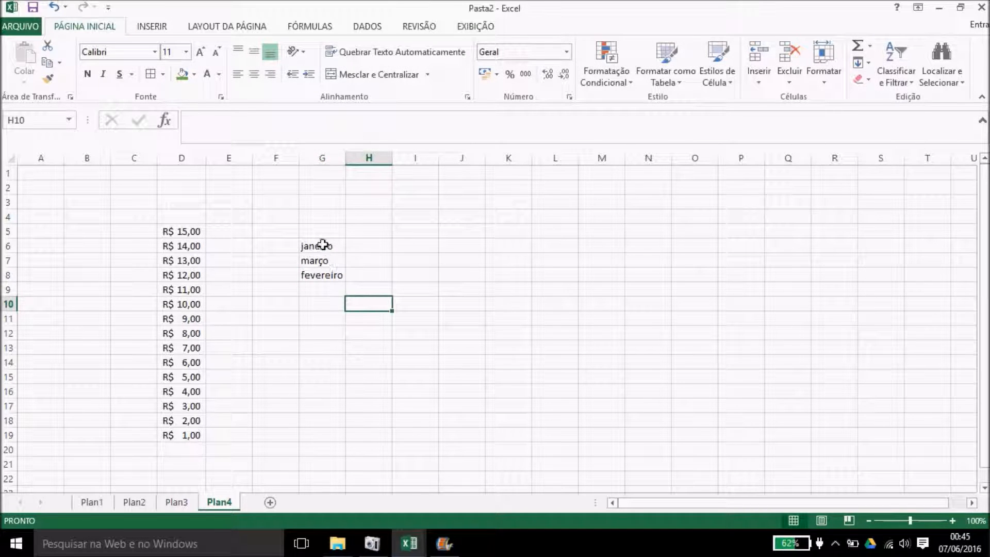
{"action": "left_click_drag", "start_coordinate": [323, 244], "coordinate": [329, 275]}
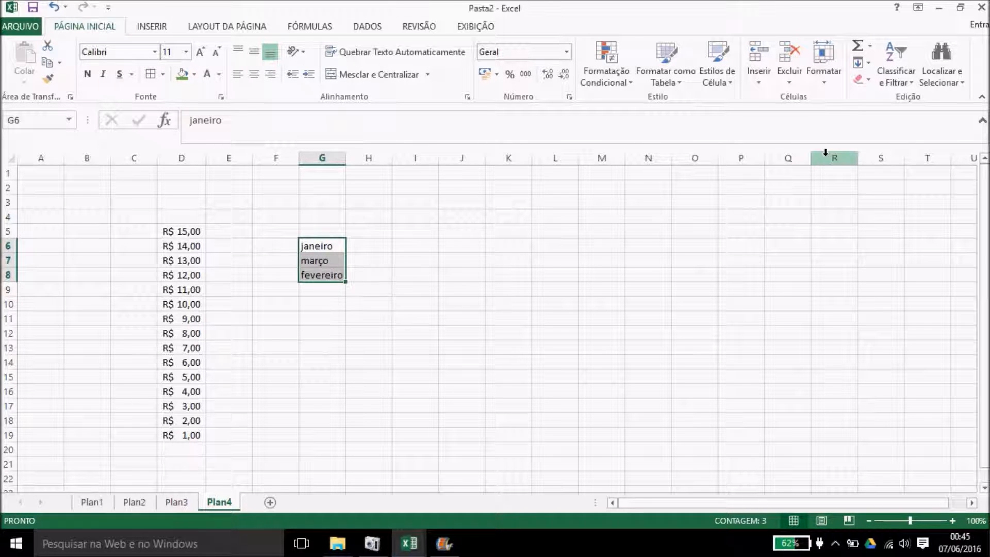
Step: Sort G6:G8 by the custom janeiro, fevereiro, março month list
{"action": "left_click", "coordinate": [896, 67]}
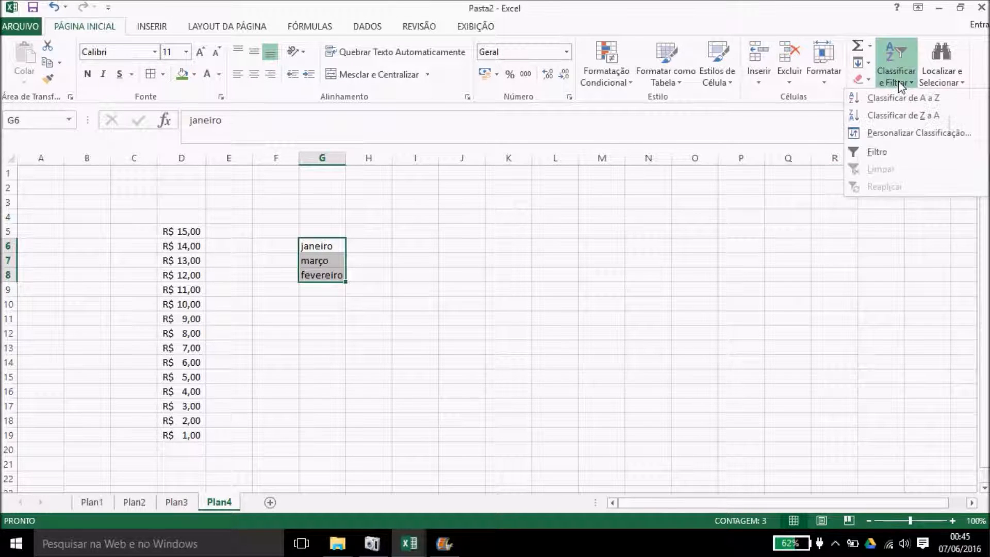
{"action": "left_click", "coordinate": [876, 133]}
{"action": "left_click", "coordinate": [784, 240]}
{"action": "left_click", "coordinate": [775, 272]}
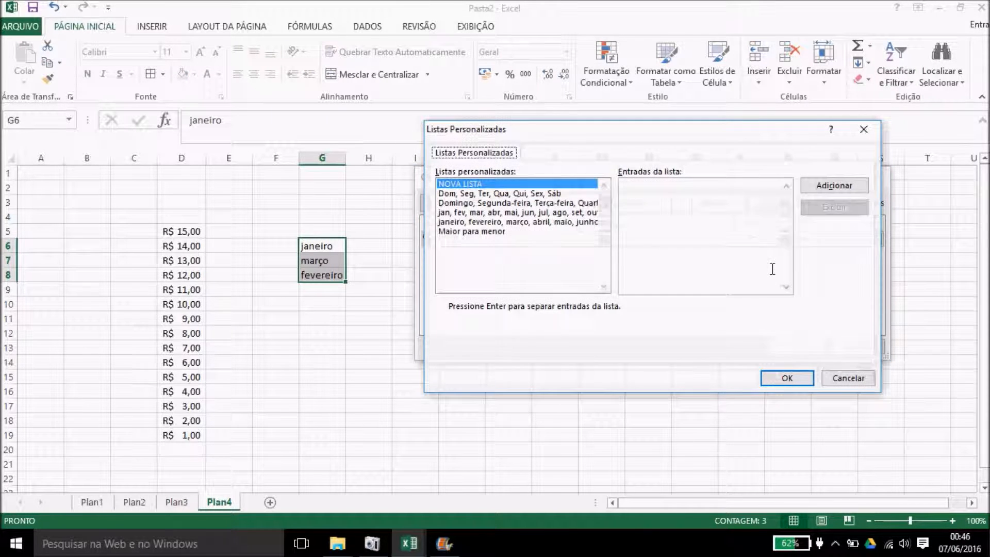
{"action": "left_click", "coordinate": [540, 223]}
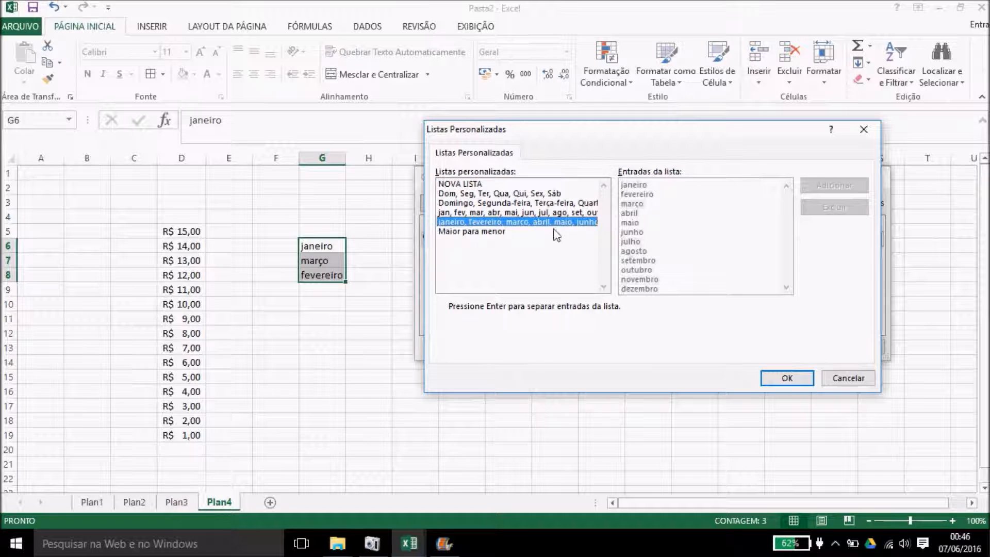
{"action": "left_click", "coordinate": [802, 380]}
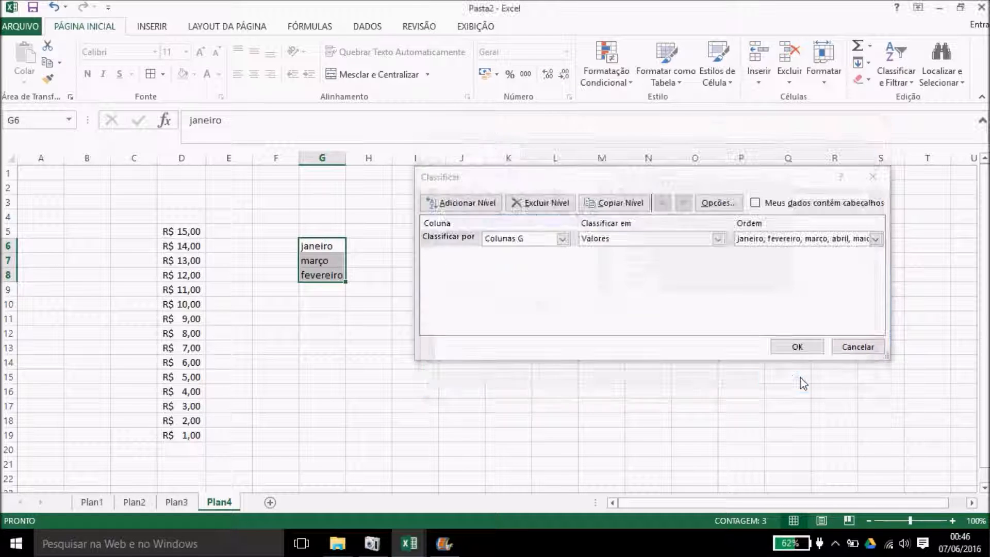
{"action": "left_click", "coordinate": [811, 349]}
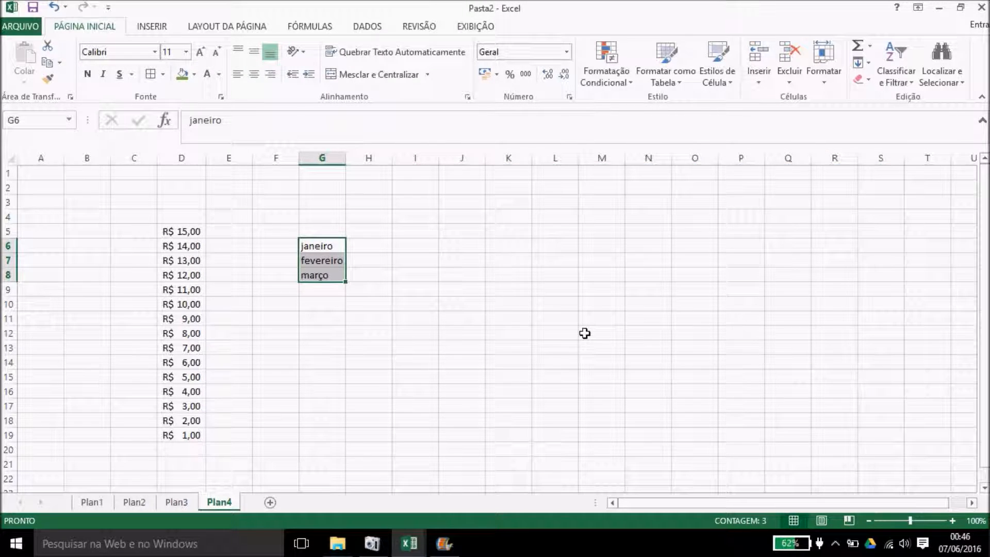
{"action": "left_click", "coordinate": [584, 333]}
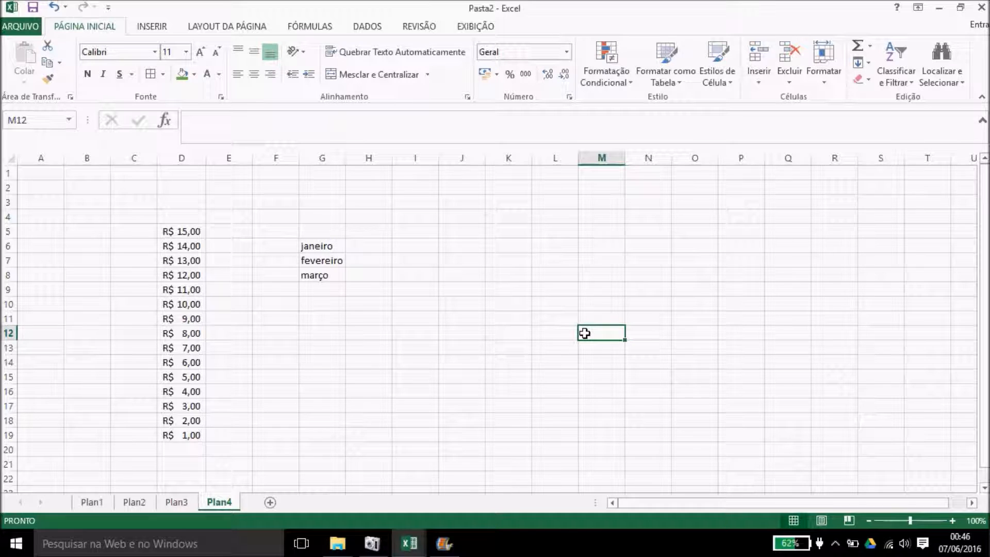
{"action": "left_click", "coordinate": [947, 82]}
{"action": "left_click", "coordinate": [921, 98]}
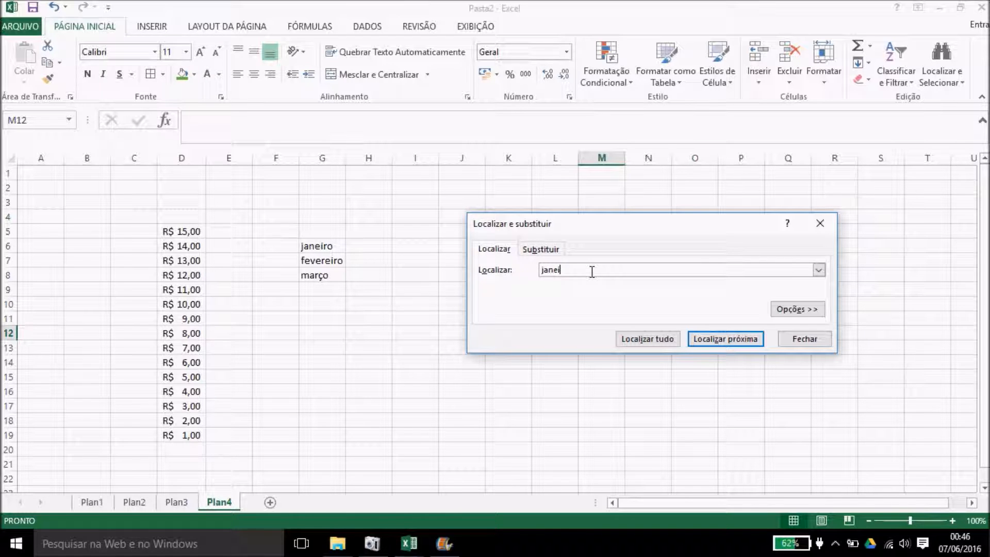
{"action": "left_click", "coordinate": [699, 341]}
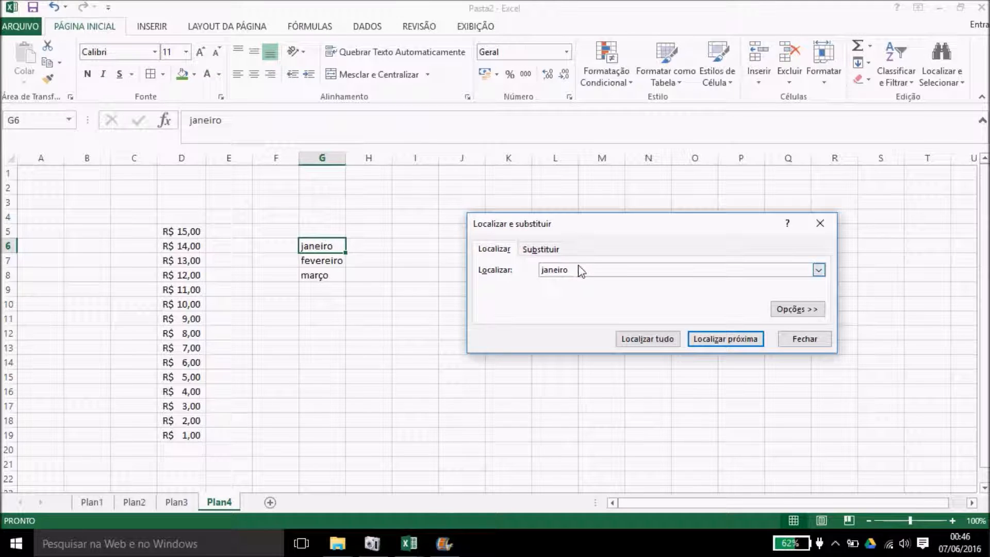
{"action": "left_click_drag", "start_coordinate": [579, 269], "coordinate": [517, 263]}
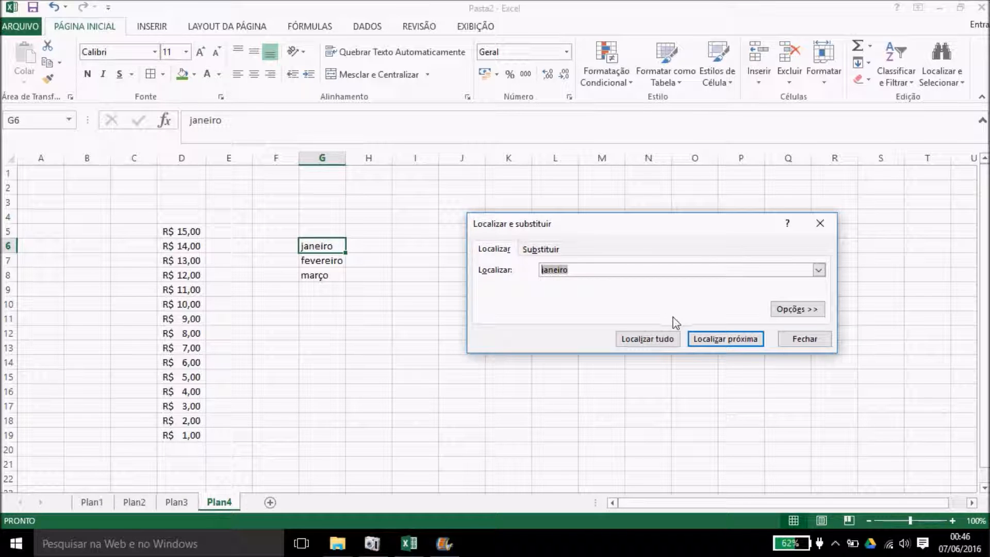
{"action": "left_click", "coordinate": [807, 341]}
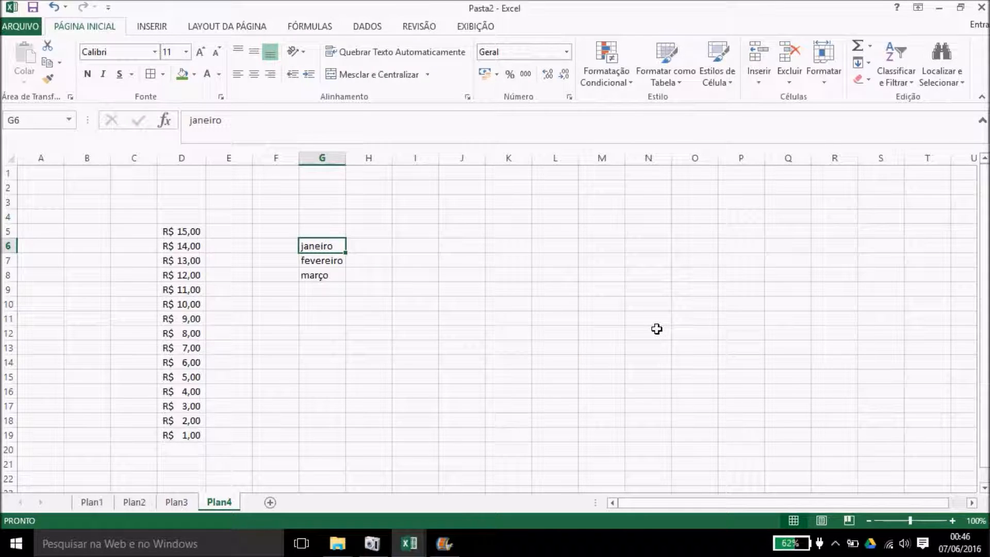
{"action": "left_click", "coordinate": [608, 290]}
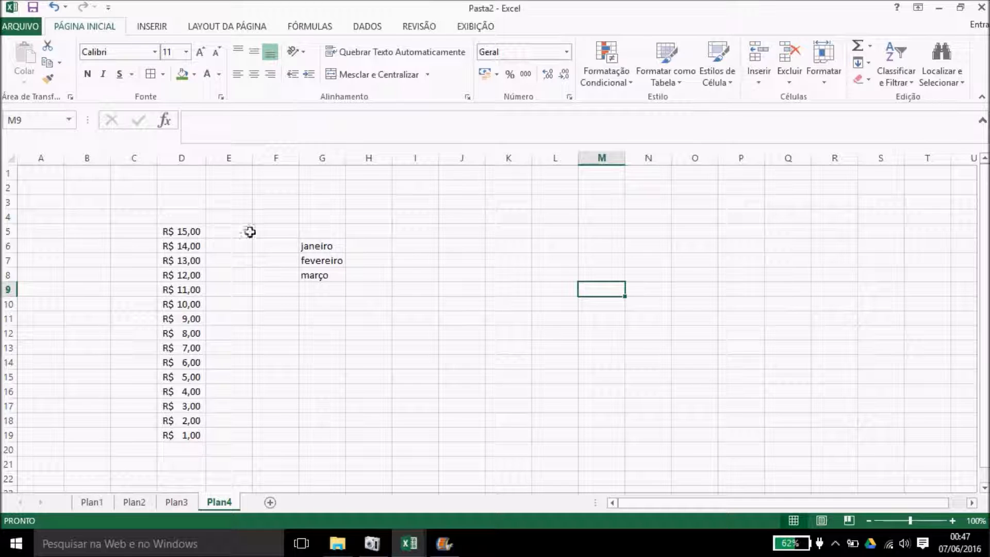
{"action": "left_click", "coordinate": [249, 31]}
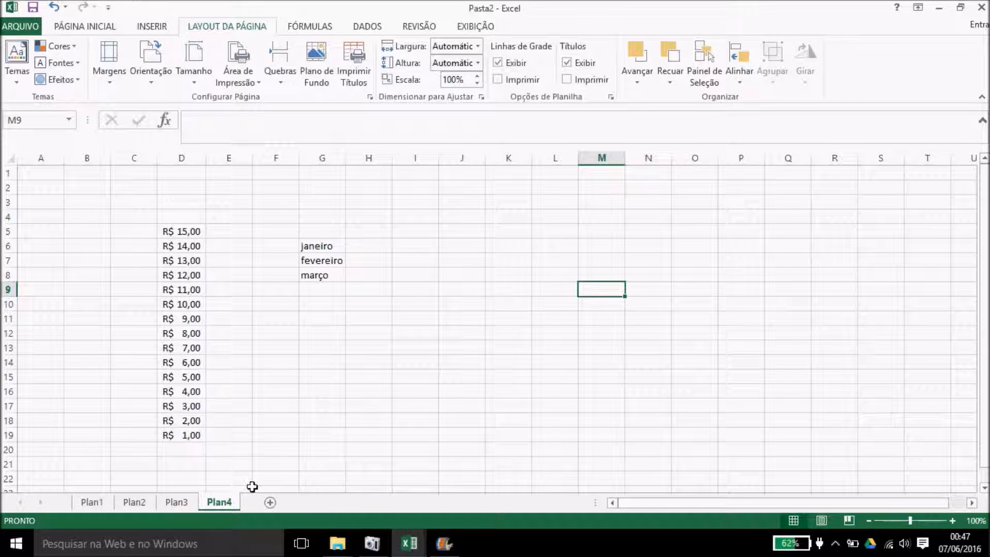
{"action": "left_click", "coordinate": [110, 67]}
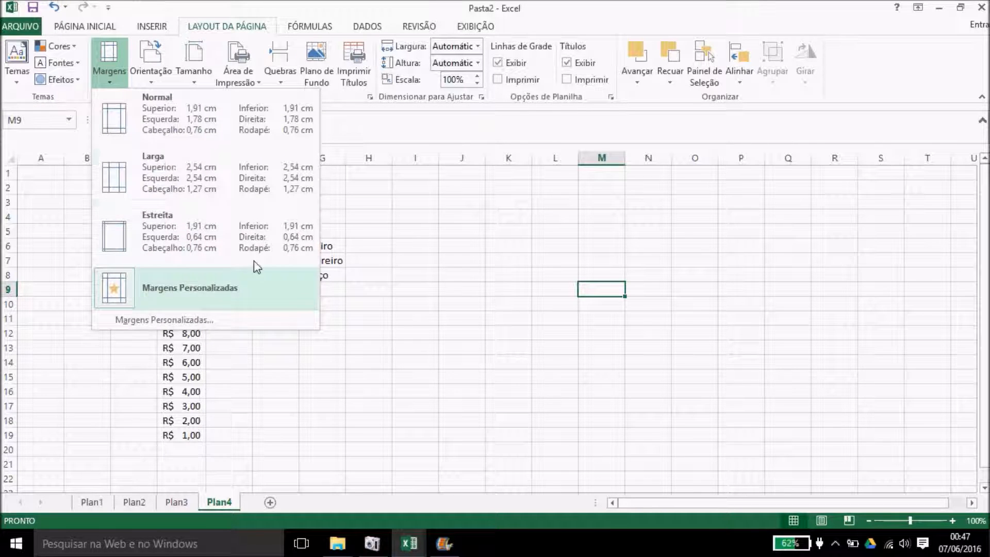
{"action": "left_click", "coordinate": [192, 132]}
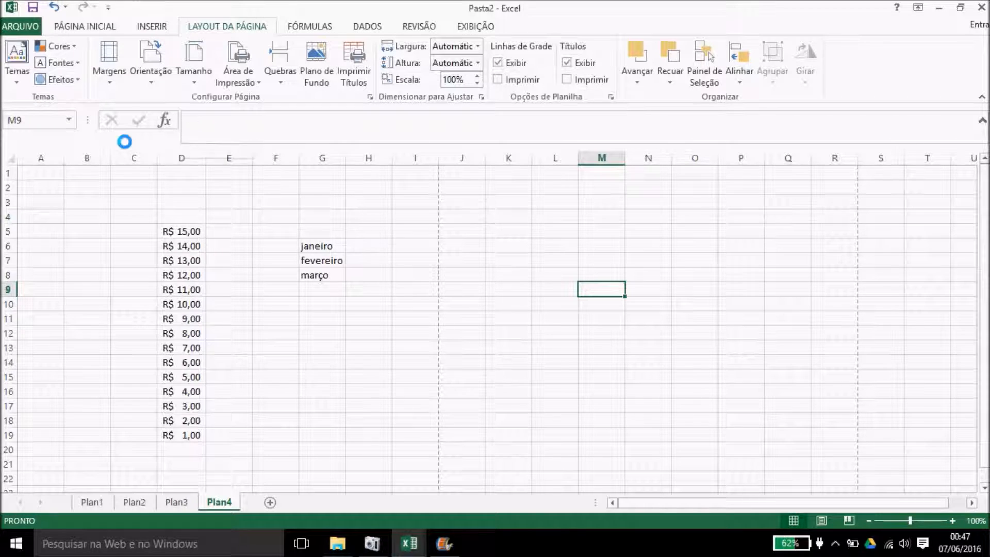
{"action": "scroll", "coordinate": [347, 155], "scroll_direction": "down", "scroll_amount": 1}
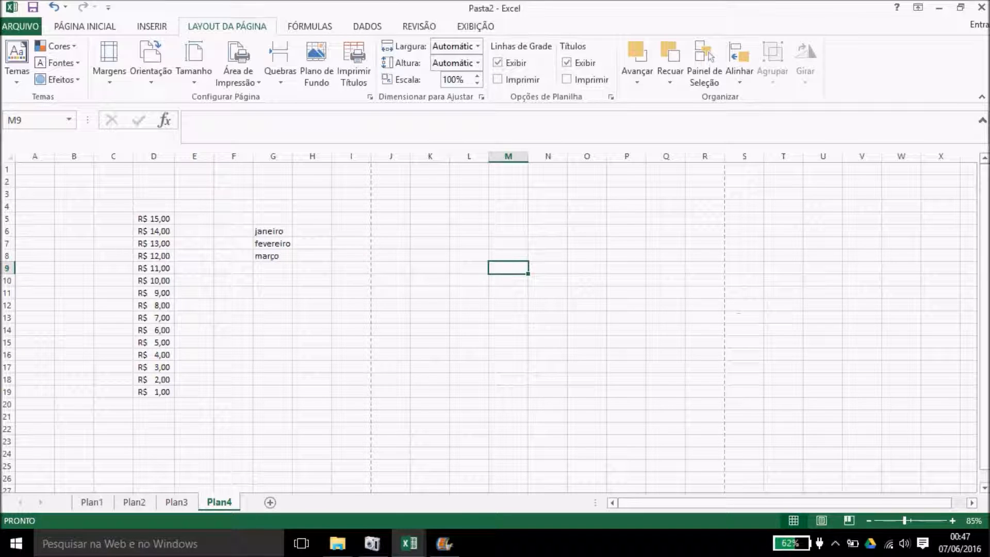
{"action": "left_click", "coordinate": [984, 486]}
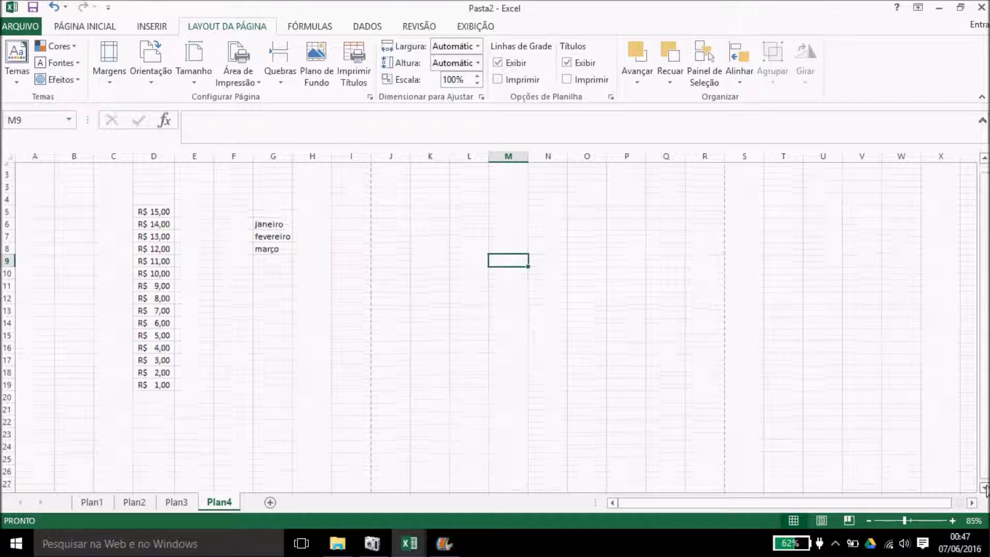
{"action": "left_click_drag", "start_coordinate": [985, 487], "coordinate": [985, 487]}
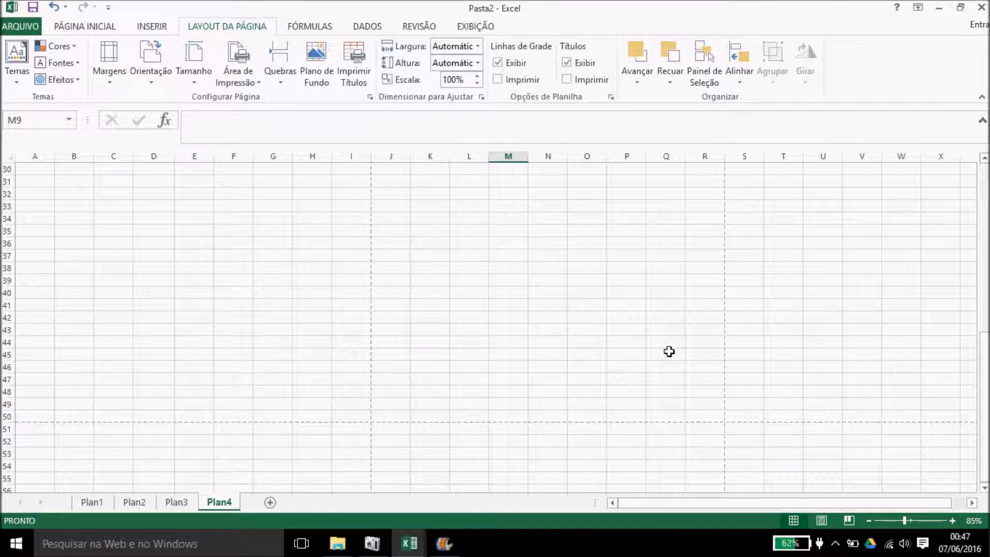
{"action": "left_click_drag", "start_coordinate": [985, 383], "coordinate": [984, 361]}
{"action": "left_click", "coordinate": [638, 276]}
{"action": "left_click", "coordinate": [813, 252]}
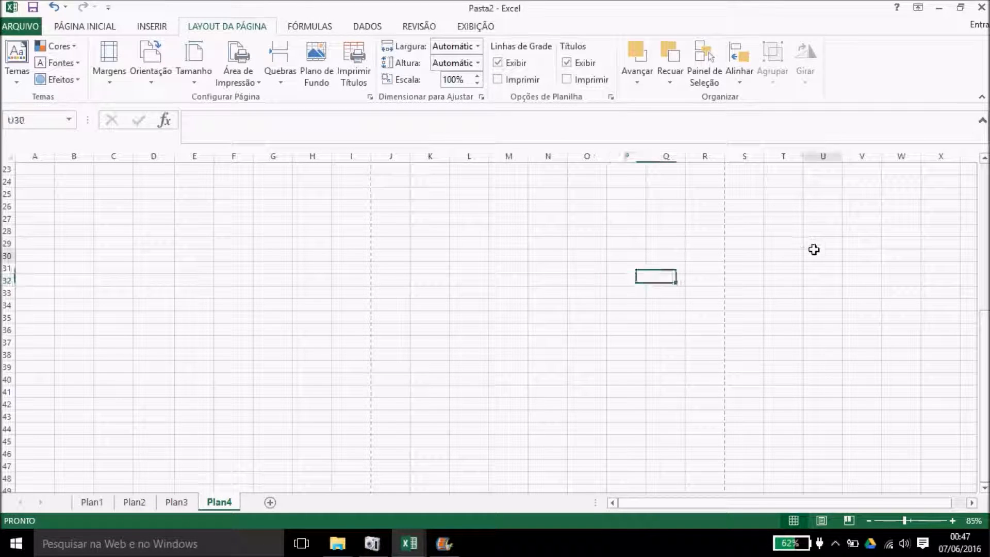
{"action": "left_click_drag", "start_coordinate": [985, 361], "coordinate": [981, 157]}
Step: Apply the Estreita (narrow) margin preset to the Plan4 page
{"action": "left_click", "coordinate": [106, 69]}
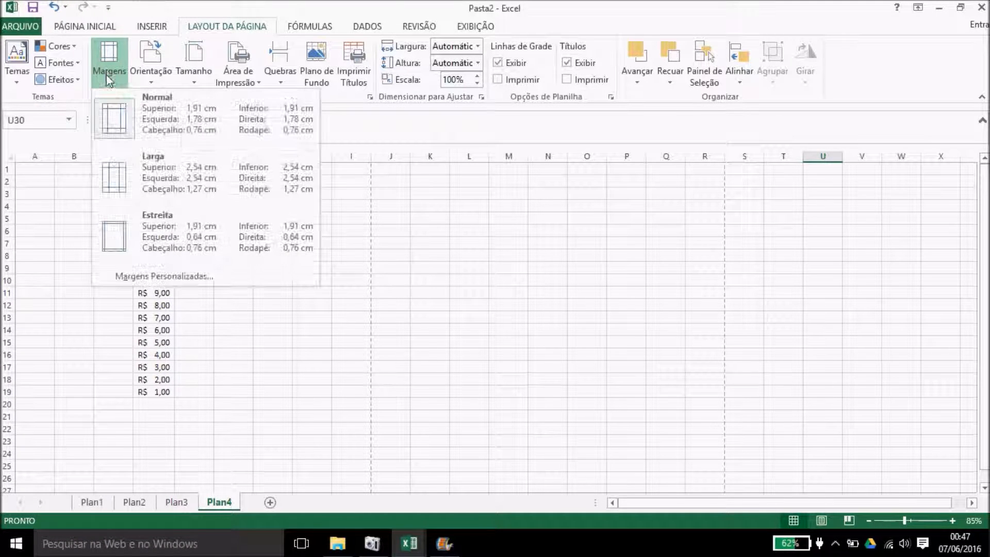
{"action": "left_click", "coordinate": [157, 245]}
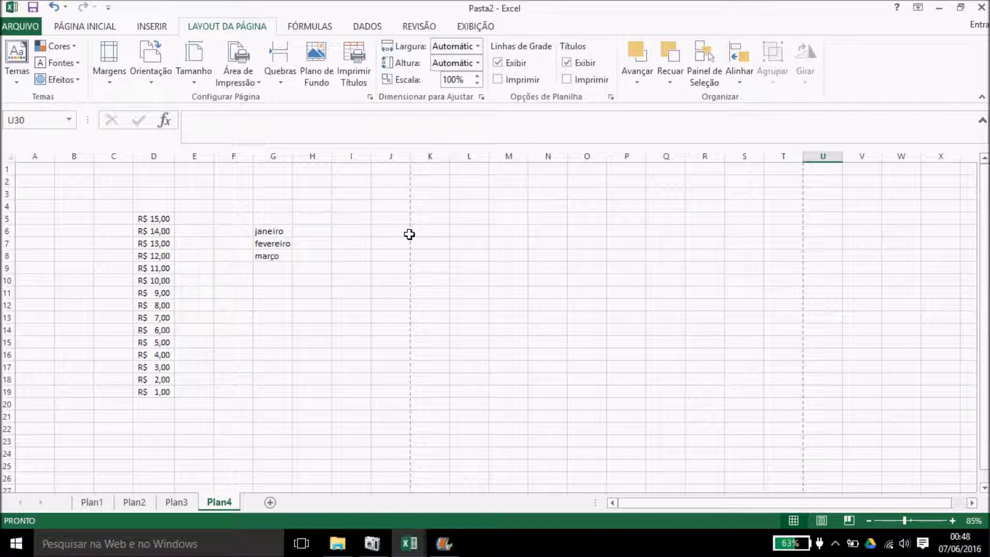
{"action": "left_click_drag", "start_coordinate": [46, 166], "coordinate": [402, 402]}
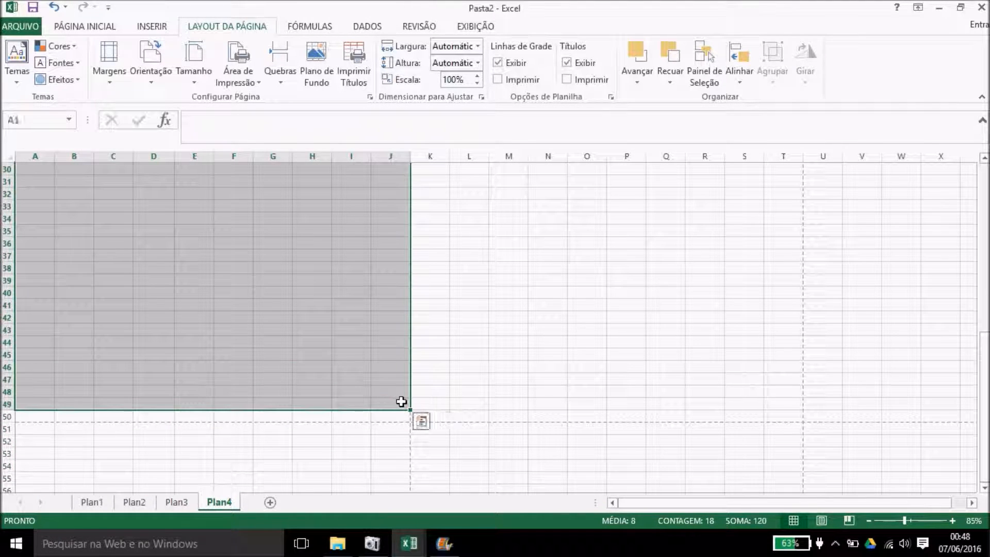
{"action": "left_click", "coordinate": [554, 262]}
Step: Switch page orientation to landscape, then back to portrait
{"action": "left_click", "coordinate": [160, 65]}
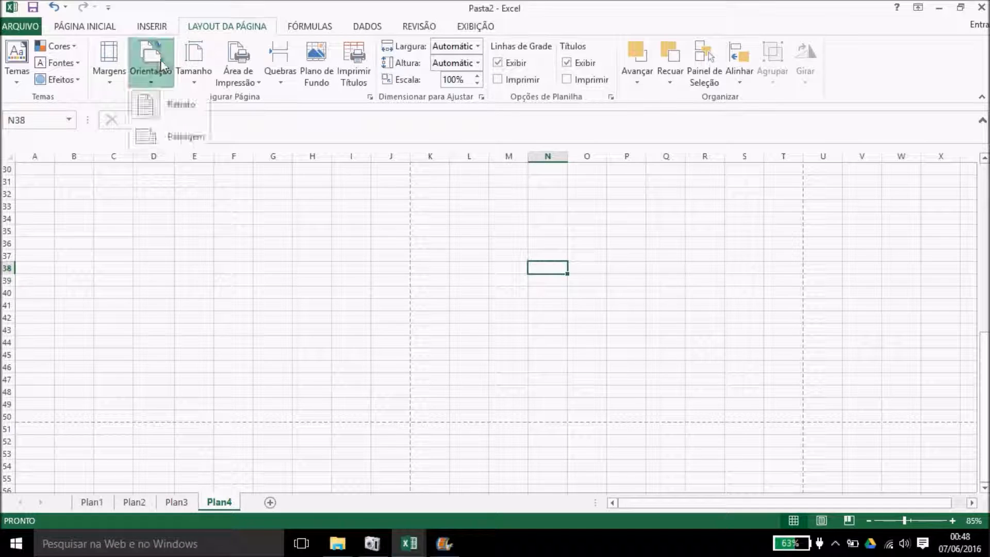
{"action": "left_click", "coordinate": [167, 138]}
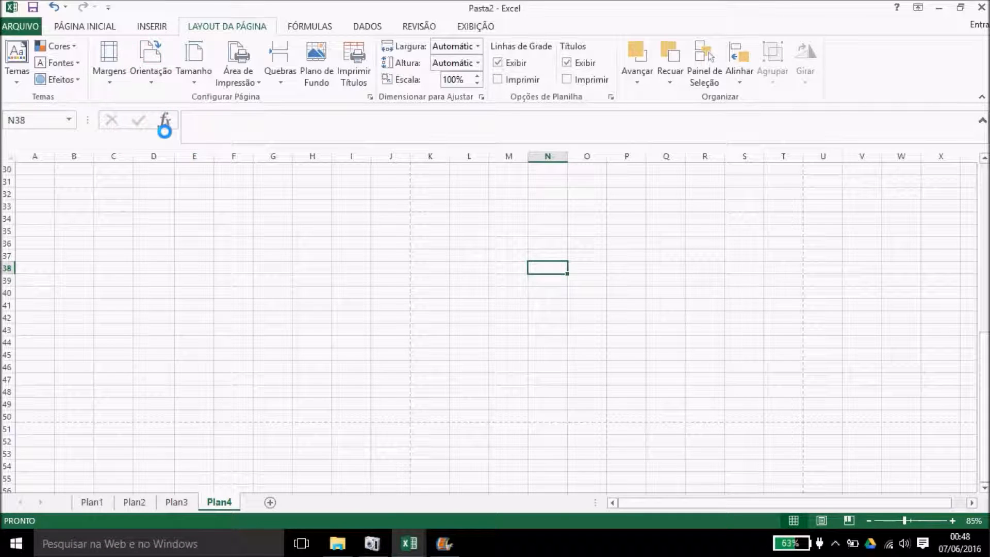
{"action": "left_click", "coordinate": [151, 64]}
{"action": "left_click", "coordinate": [151, 106]}
Step: Check the paper size list without changing it, then select rows 4 to 5 across A–J
{"action": "left_click", "coordinate": [188, 70]}
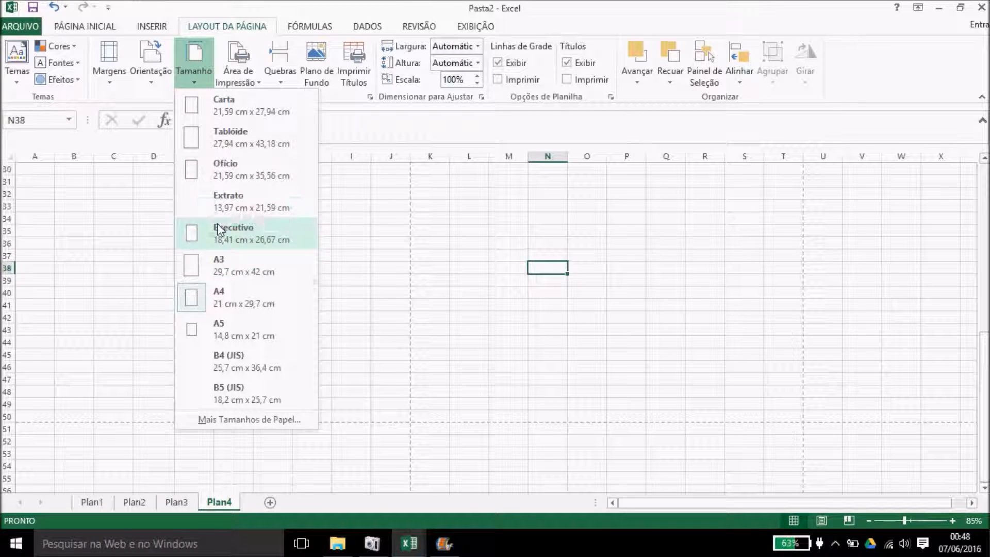
{"action": "left_click", "coordinate": [225, 301]}
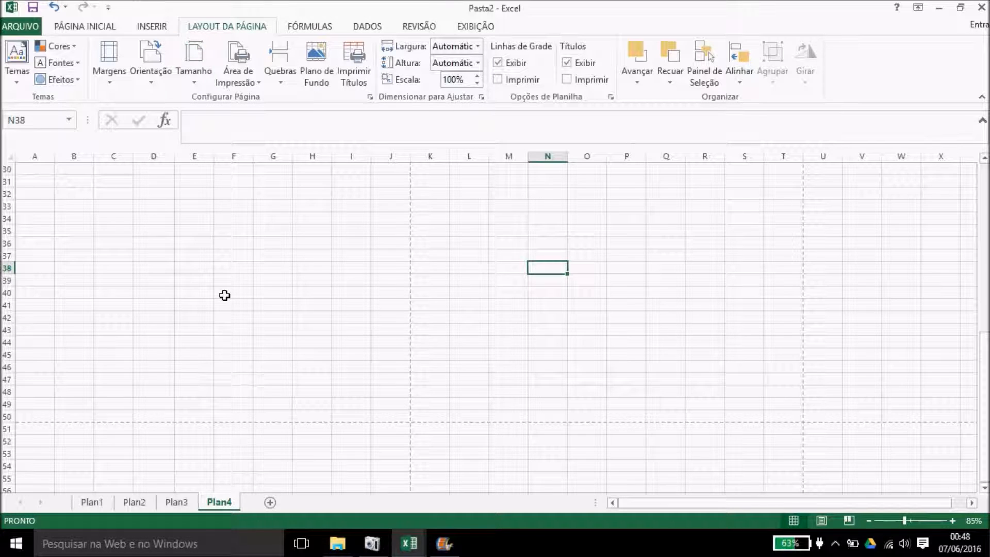
{"action": "scroll", "coordinate": [441, 189], "scroll_direction": "up", "scroll_amount": 10}
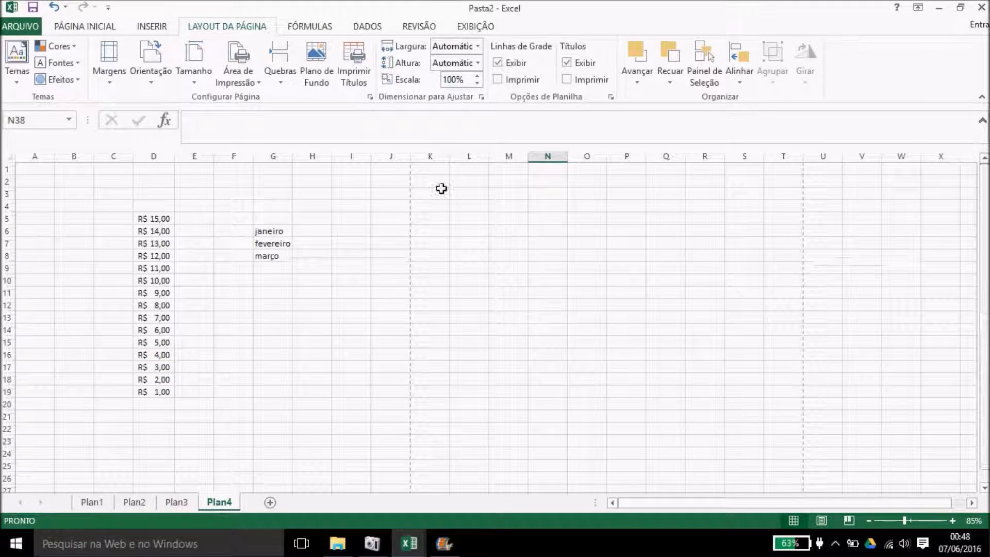
{"action": "left_click", "coordinate": [194, 67]}
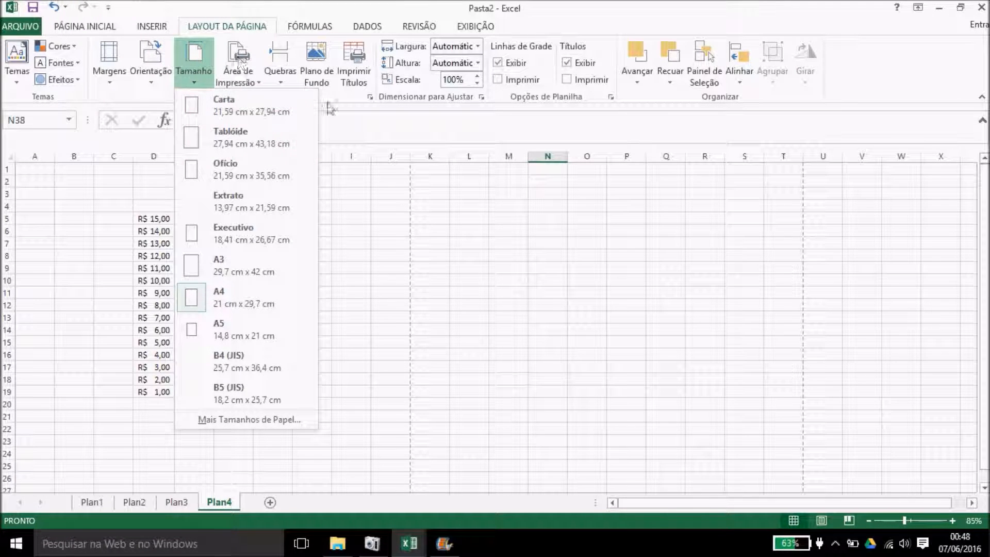
{"action": "left_click", "coordinate": [368, 194]}
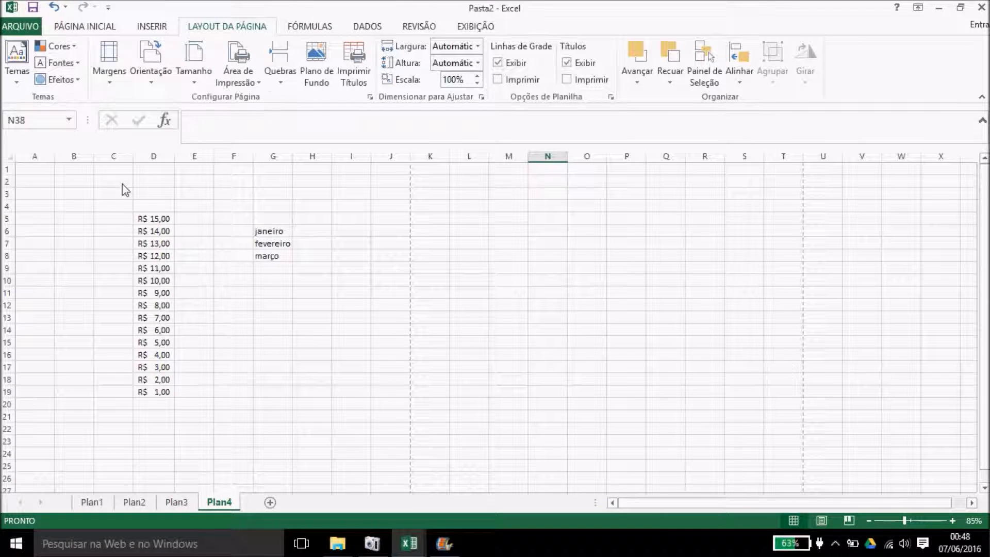
{"action": "left_click_drag", "start_coordinate": [40, 205], "coordinate": [397, 206]}
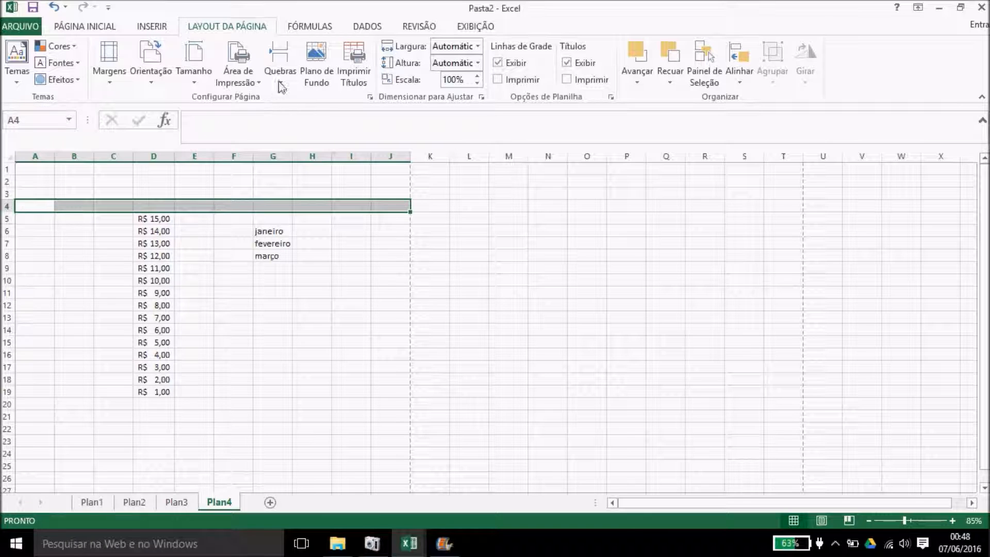
Step: Insert a page break above row 4 on Plan4
{"action": "left_click", "coordinate": [280, 82]}
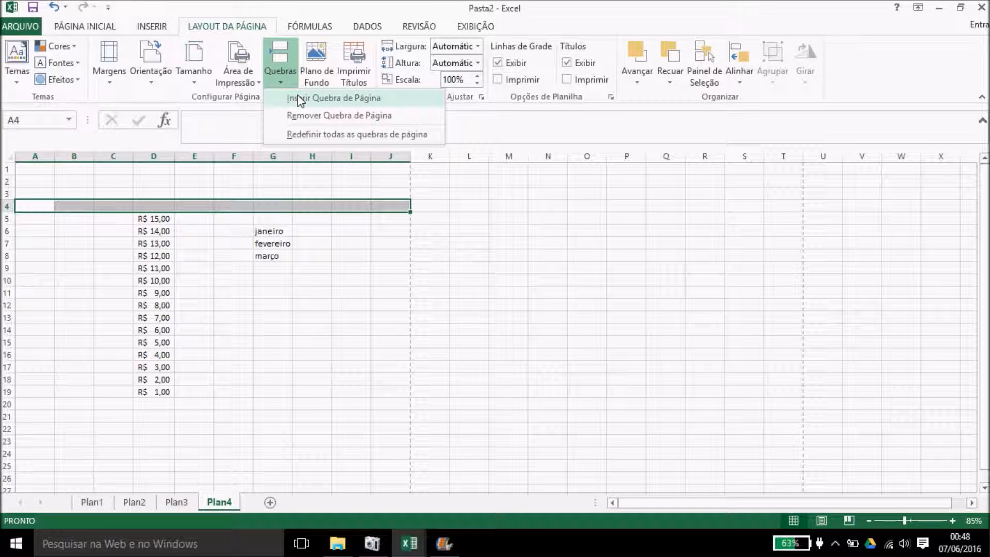
{"action": "left_click", "coordinate": [299, 101]}
{"action": "left_click", "coordinate": [327, 266]}
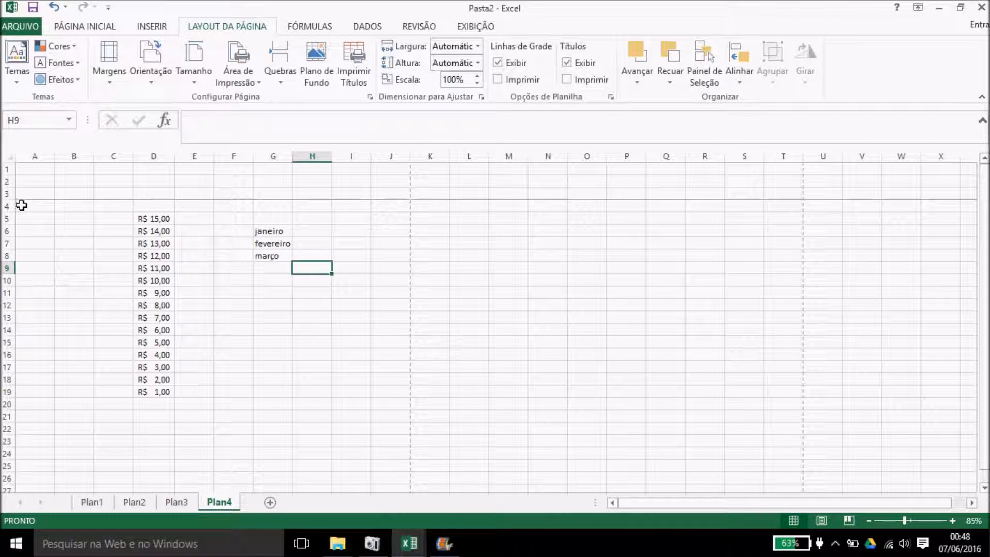
Step: Select cell A4 and bring up the Plano de Fundo picture chooser
{"action": "left_click_drag", "start_coordinate": [21, 205], "coordinate": [374, 272]}
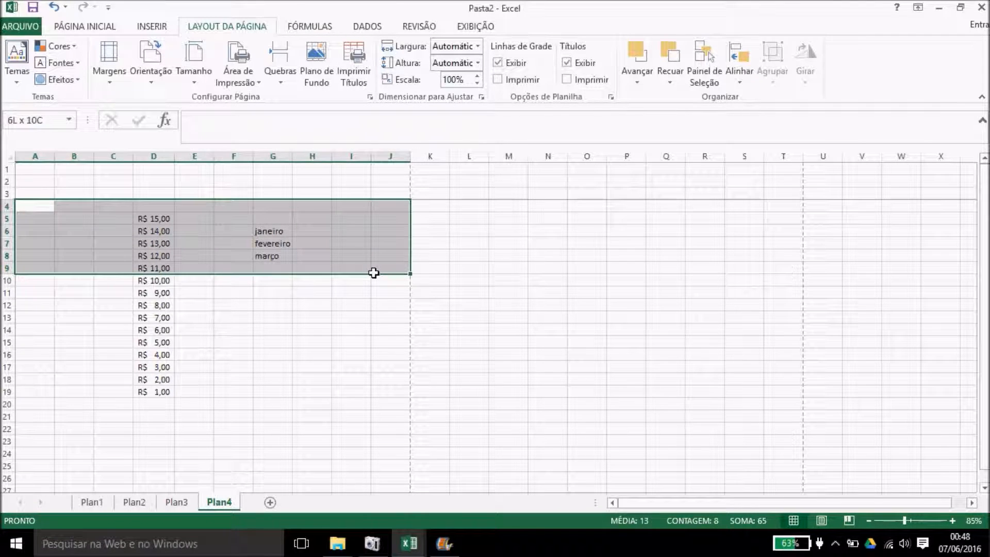
{"action": "left_click", "coordinate": [147, 309]}
{"action": "left_click", "coordinate": [33, 205]}
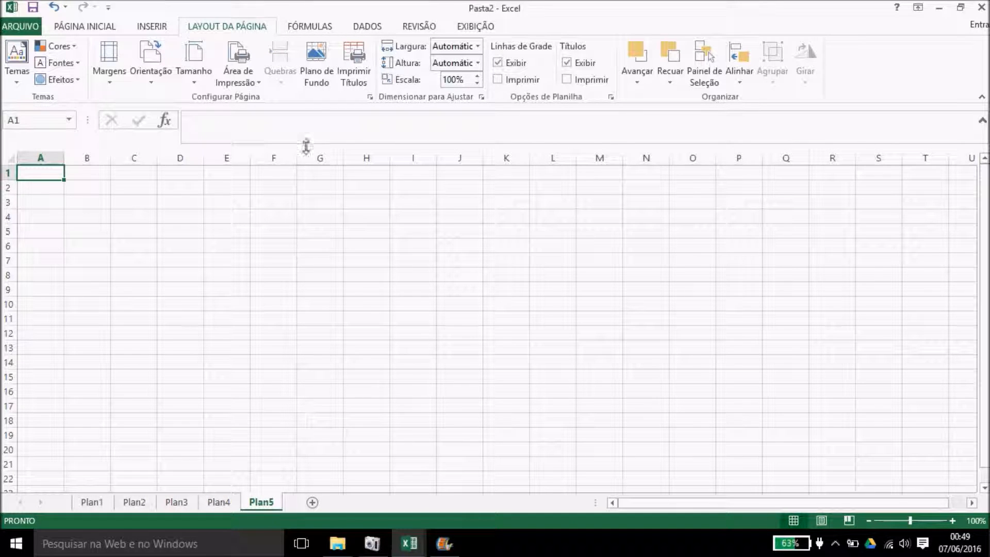
{"action": "left_click", "coordinate": [316, 78]}
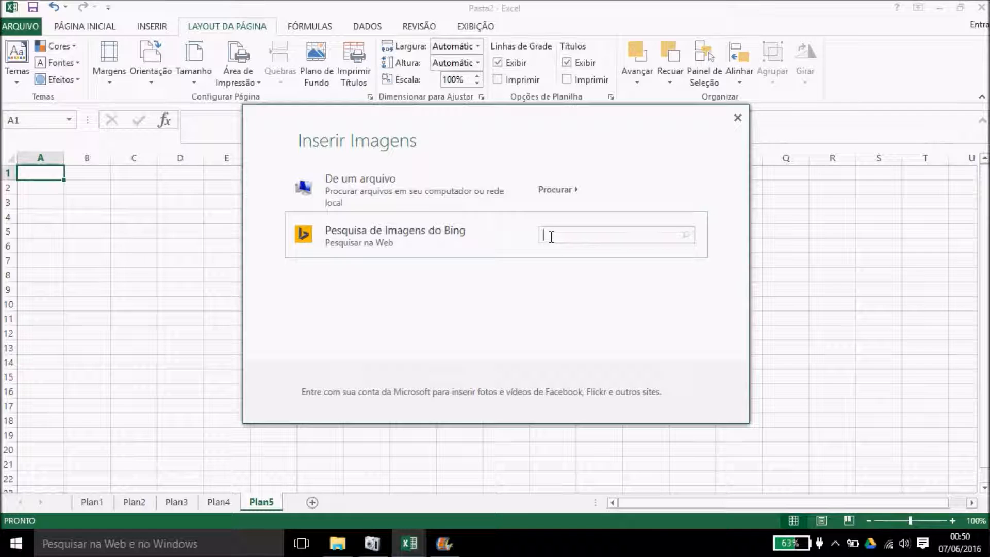
Step: Search Bing images for 'cachorro' and insert the Pomeranian puppy photo as the sheet background
{"action": "type", "text": "cachorro"}
{"action": "key", "text": "Return"}
{"action": "left_click_drag", "start_coordinate": [741, 219], "coordinate": [746, 230]}
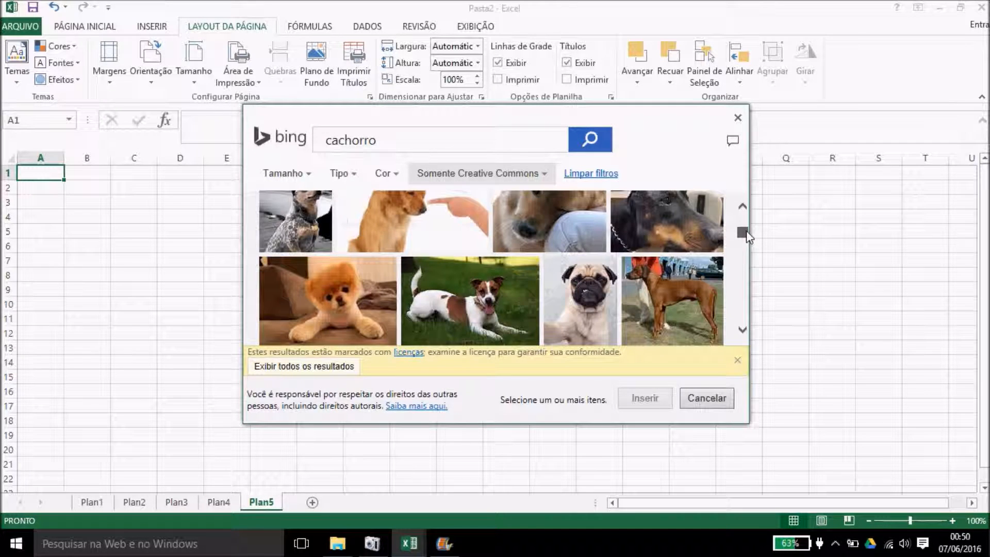
{"action": "left_click", "coordinate": [357, 291]}
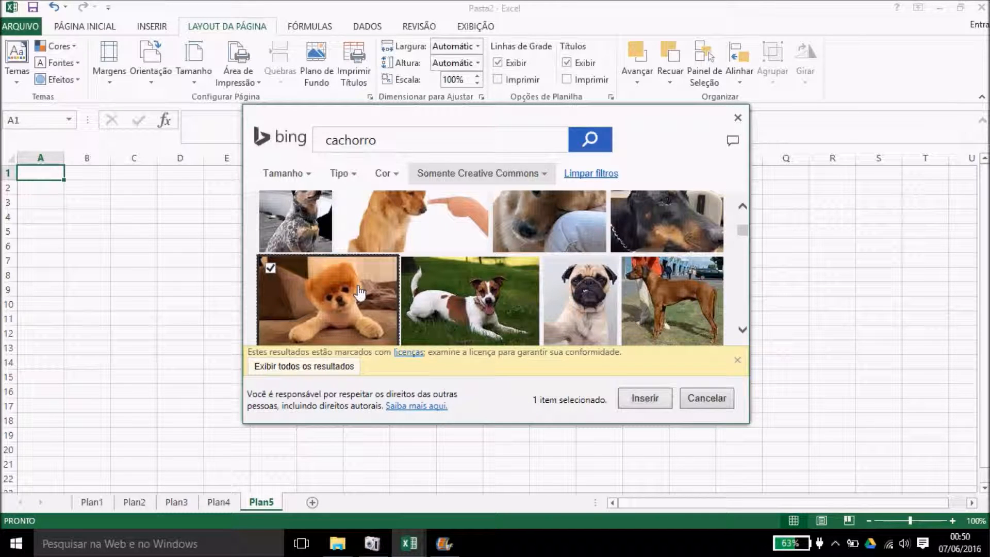
{"action": "left_click", "coordinate": [632, 400]}
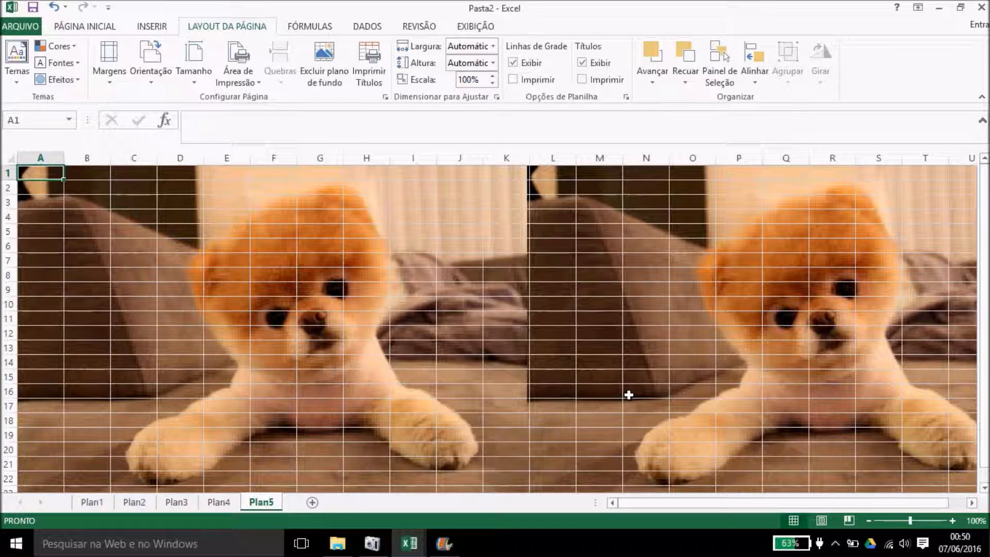
Step: Delete the puppy background and open Configurar Página on its Planilha tab via Imprimir Títulos
{"action": "left_click", "coordinate": [824, 321]}
{"action": "mouse_move", "coordinate": [985, 181]}
{"action": "left_mouse_down"}
{"action": "mouse_move", "coordinate": [986, 195]}
{"action": "mouse_move", "coordinate": [985, 181]}
{"action": "left_mouse_up"}
{"action": "left_click", "coordinate": [360, 268]}
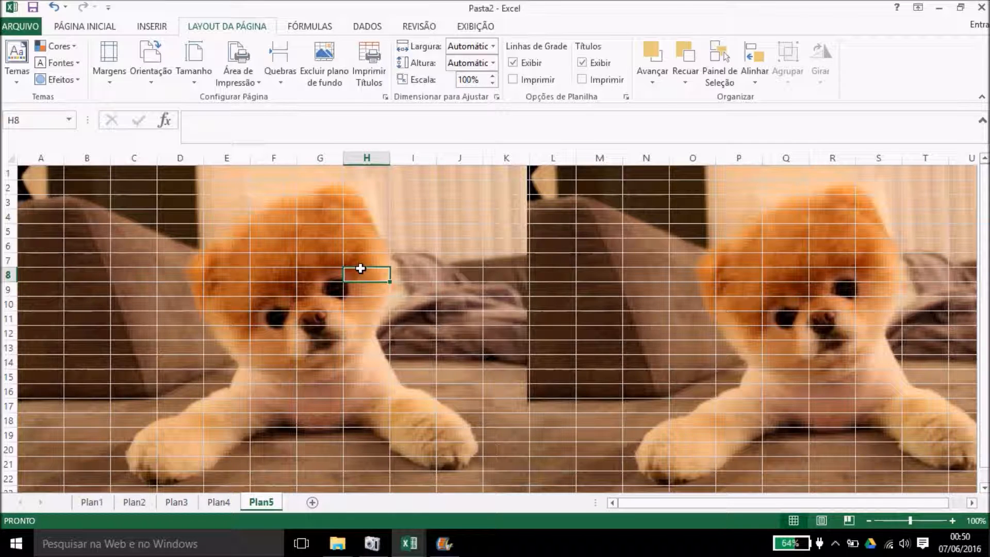
{"action": "left_click", "coordinate": [286, 200]}
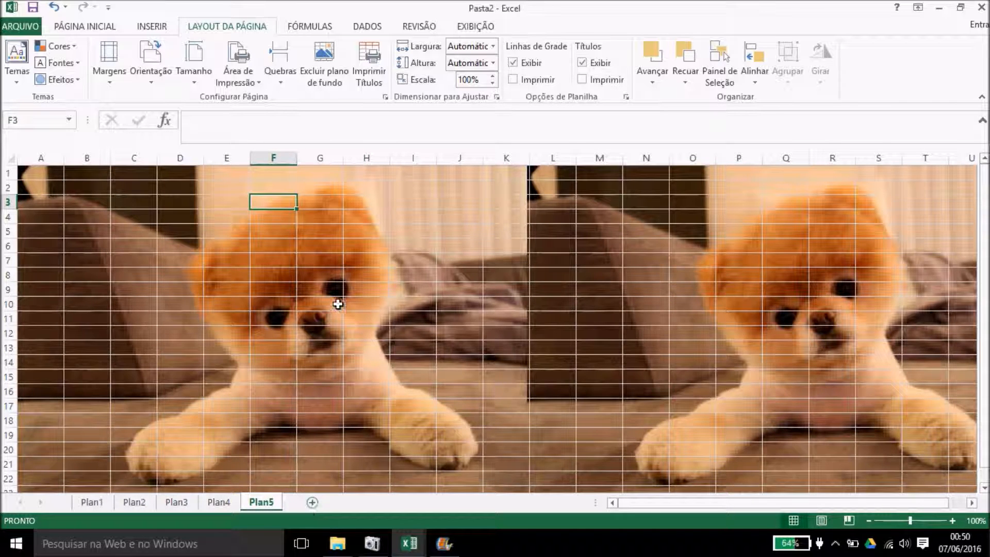
{"action": "left_click", "coordinate": [342, 76]}
{"action": "left_click", "coordinate": [344, 77]}
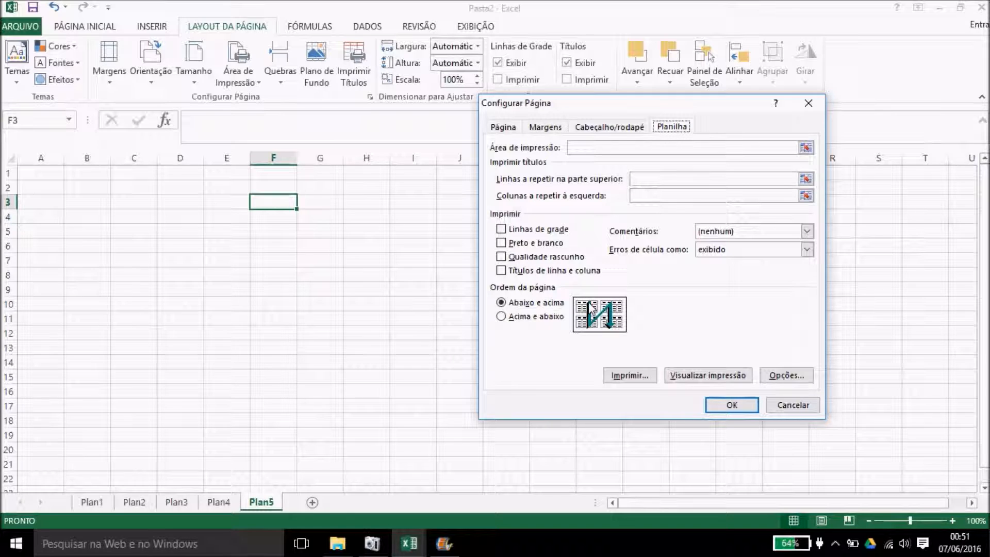
Step: In Page Setup, try the across-then-down print order and gridline and heading printing, then cancel
{"action": "left_click", "coordinate": [501, 317]}
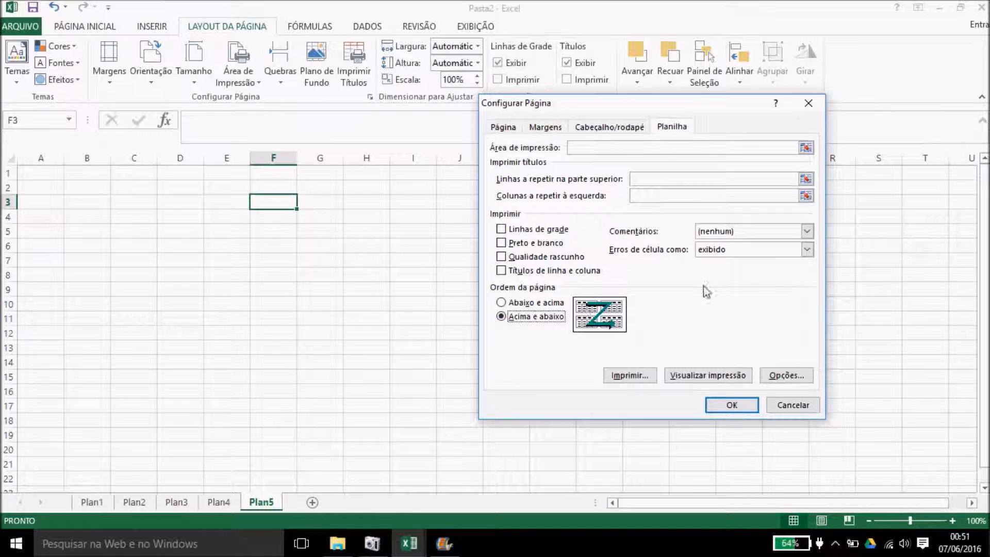
{"action": "left_click_drag", "start_coordinate": [789, 404], "coordinate": [749, 287]}
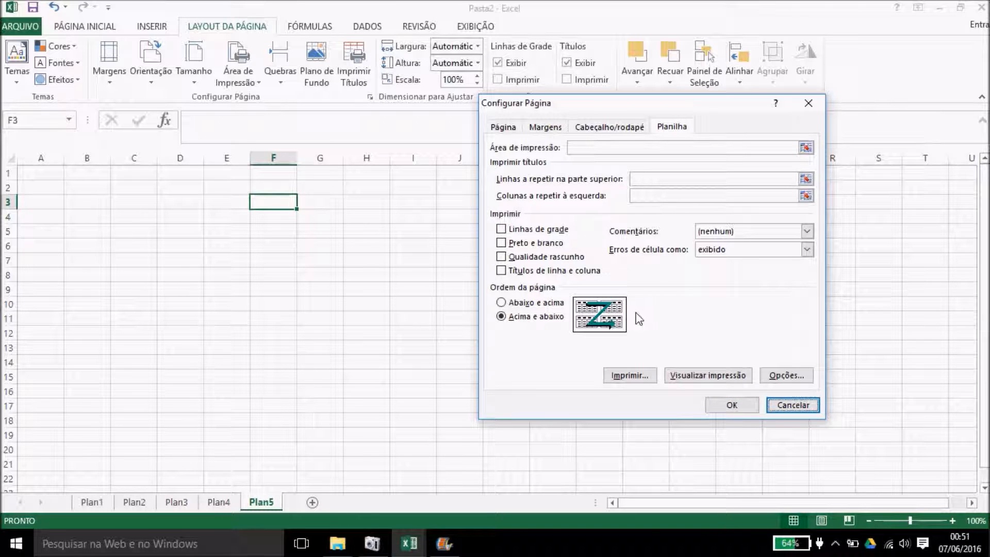
{"action": "left_click", "coordinate": [502, 230]}
{"action": "left_click", "coordinate": [502, 230]}
{"action": "left_click", "coordinate": [501, 271]}
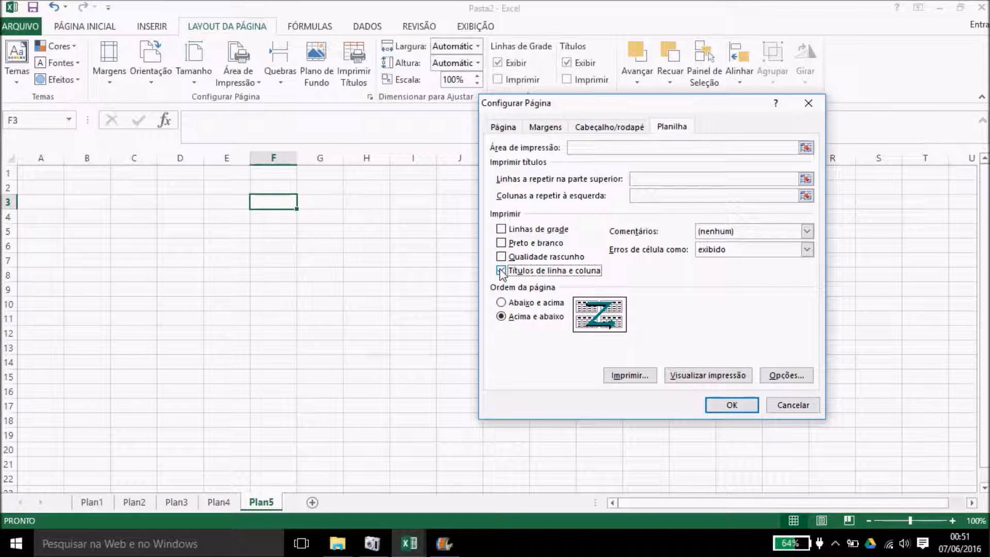
{"action": "left_click", "coordinate": [501, 271]}
{"action": "left_click", "coordinate": [793, 406]}
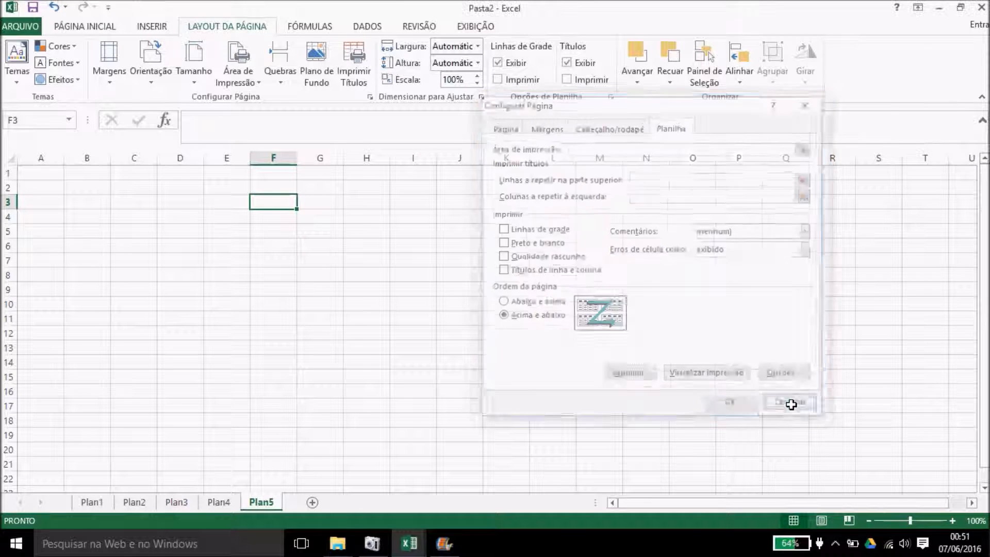
Step: Hide and re-show the sheet gridlines and the row and column headings on screen
{"action": "left_click", "coordinate": [385, 245]}
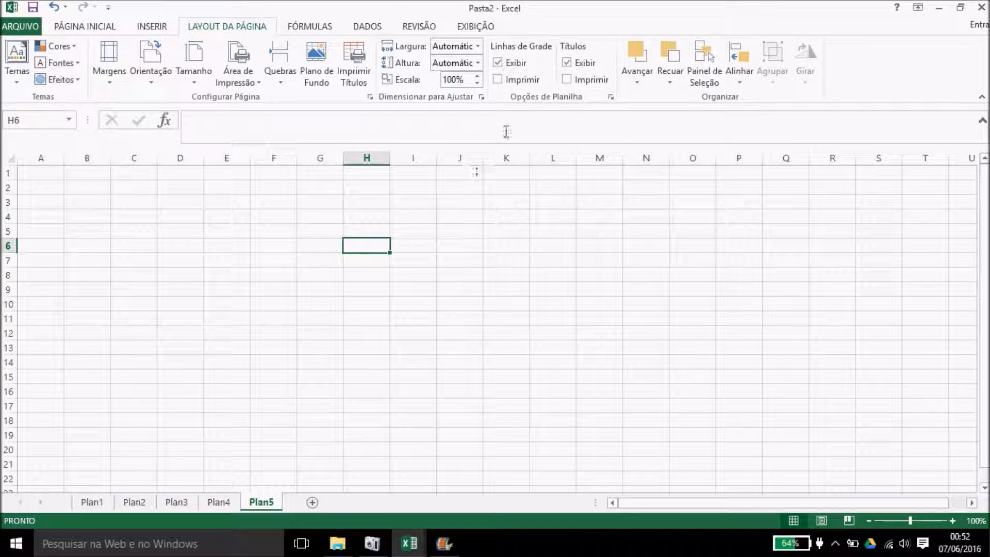
{"action": "left_click", "coordinate": [499, 63]}
{"action": "left_click", "coordinate": [498, 63]}
{"action": "left_click", "coordinate": [567, 63]}
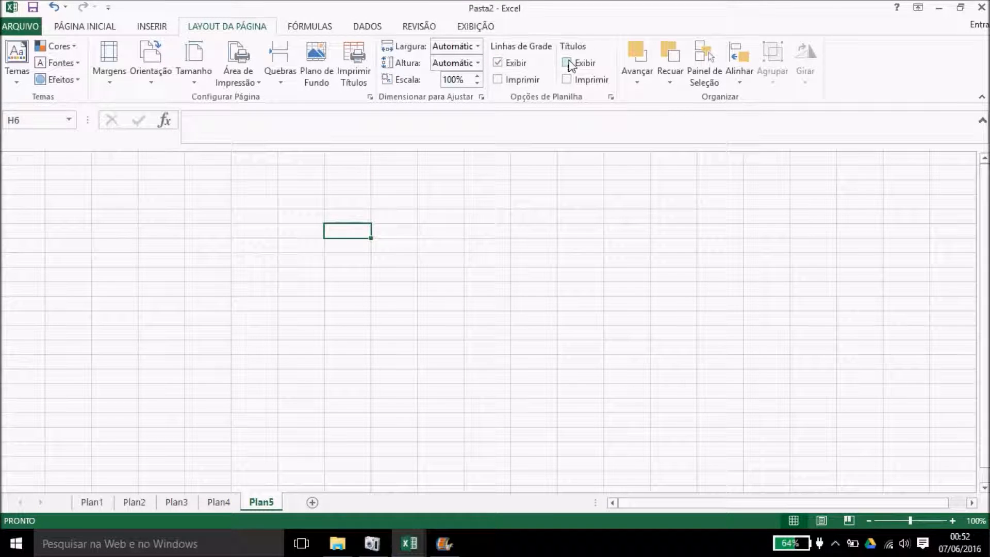
{"action": "left_click", "coordinate": [567, 63]}
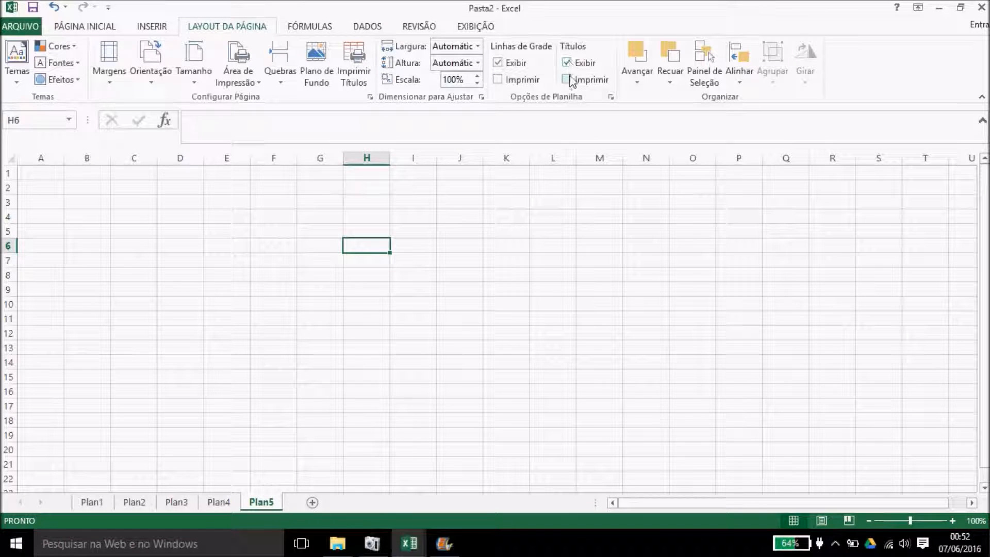
Step: Switch heading and gridline printing on and back off, so neither prints
{"action": "left_click", "coordinate": [567, 80]}
{"action": "left_click", "coordinate": [500, 77]}
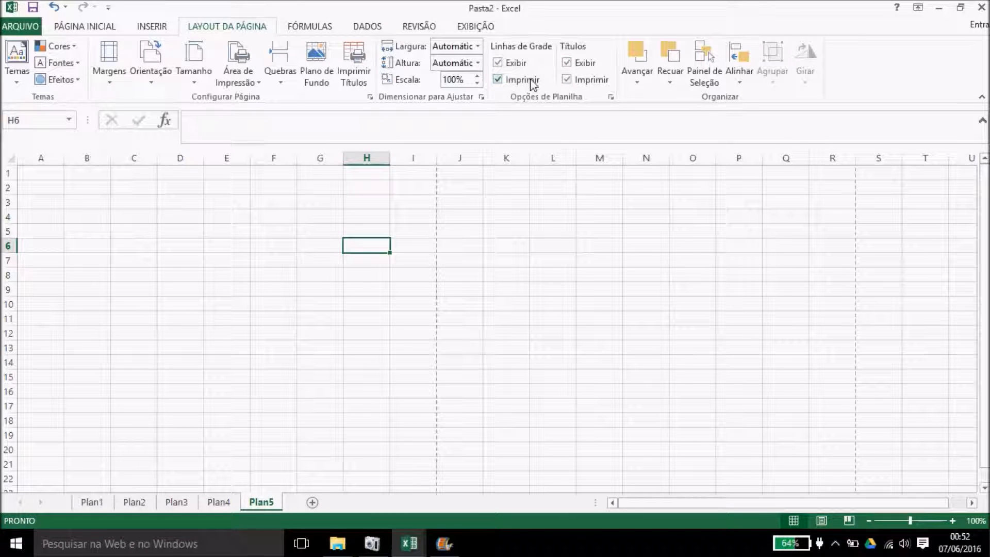
{"action": "left_click", "coordinate": [498, 80]}
{"action": "left_click", "coordinate": [567, 80]}
{"action": "left_click", "coordinate": [455, 234]}
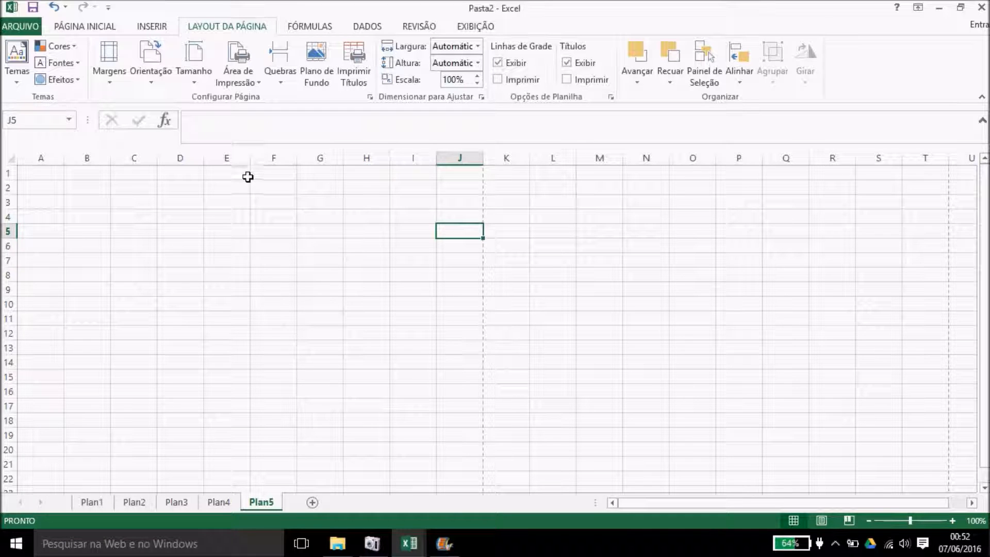
Step: Insert a tabby cat photo from a Bing online image search for 'gato'
{"action": "left_click", "coordinate": [155, 27]}
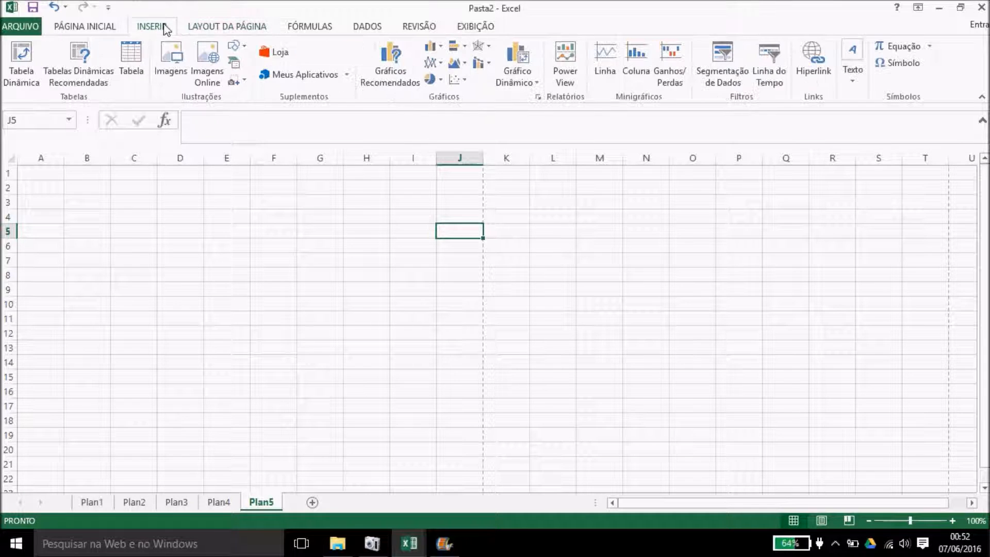
{"action": "left_click", "coordinate": [208, 70]}
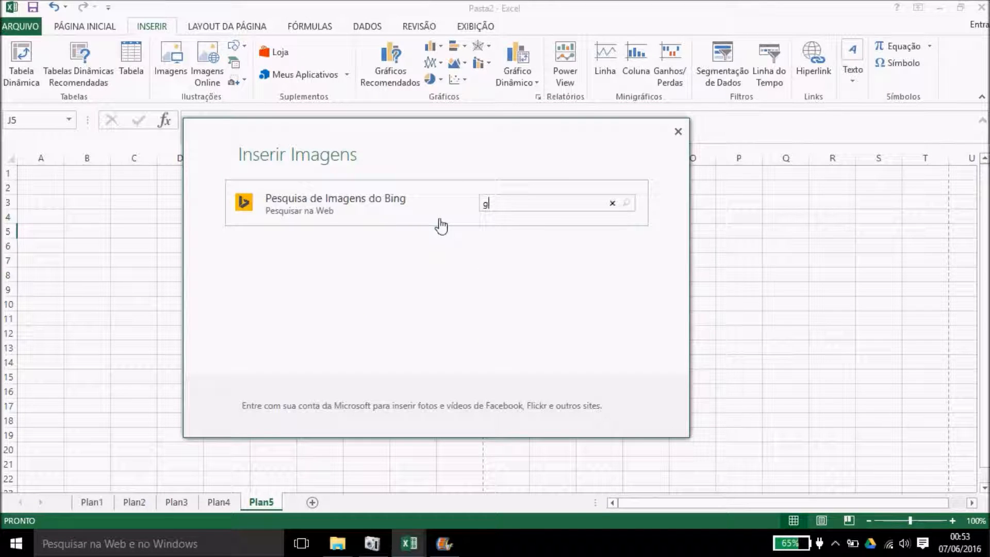
{"action": "type", "text": "gato"}
{"action": "key", "text": "Return"}
{"action": "left_click", "coordinate": [415, 255]}
{"action": "left_click", "coordinate": [579, 415]}
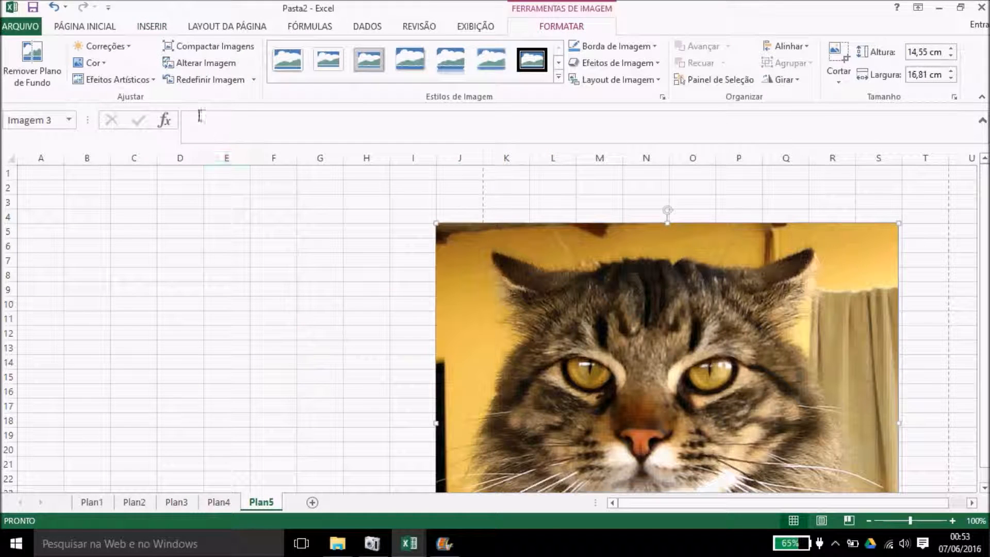
Step: Insert a second, angry cat photo from another Bing search for 'gato'
{"action": "left_click", "coordinate": [152, 26]}
{"action": "left_click", "coordinate": [206, 62]}
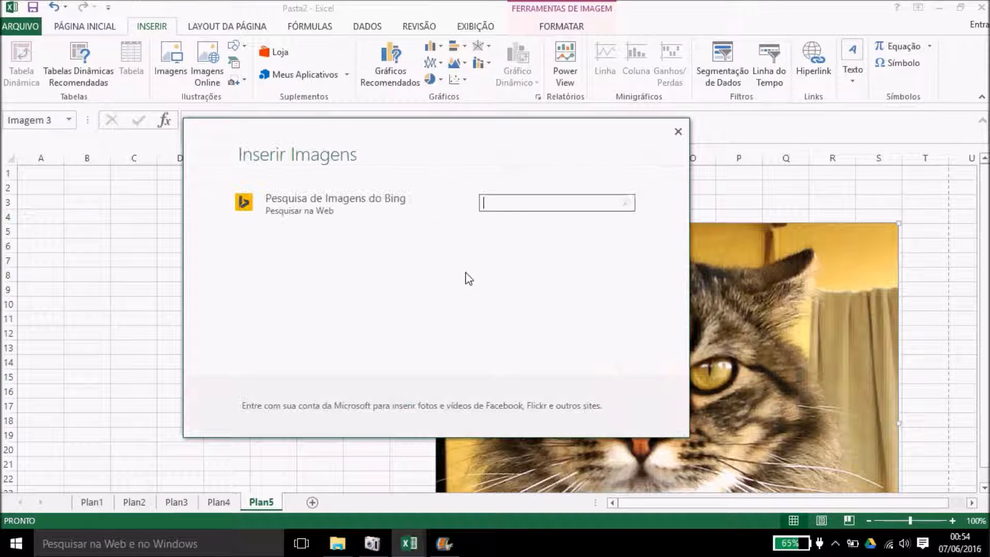
{"action": "type", "text": "gato"}
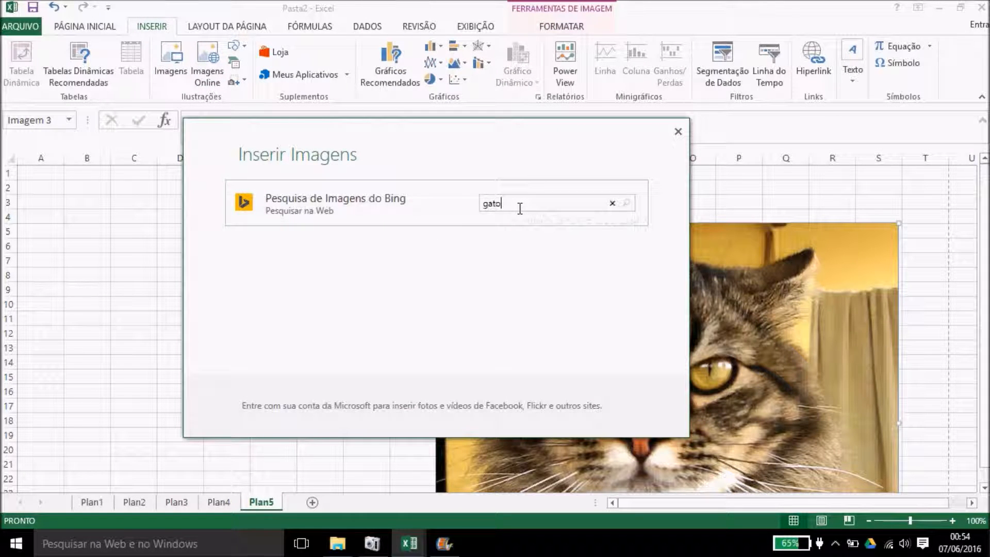
{"action": "key", "text": "Return"}
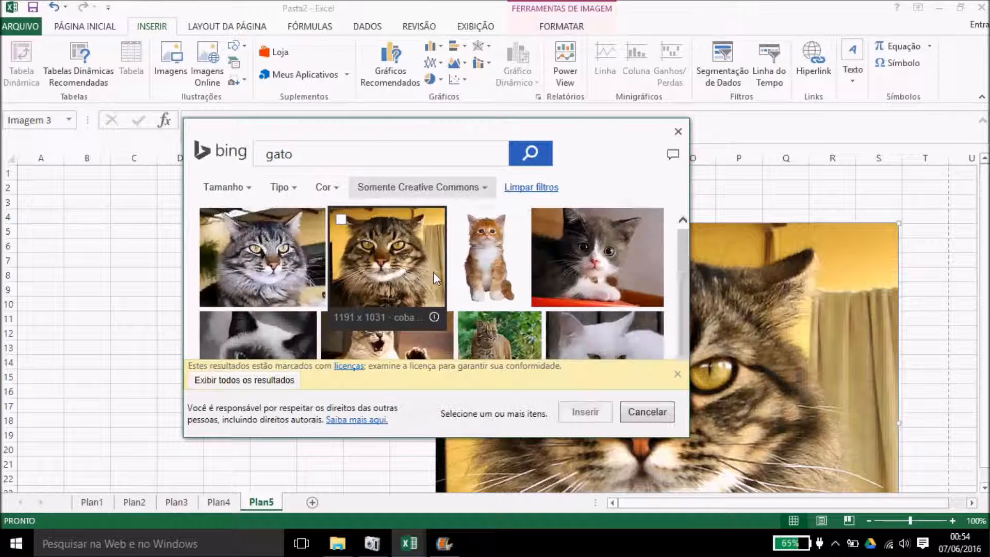
{"action": "left_click", "coordinate": [387, 338]}
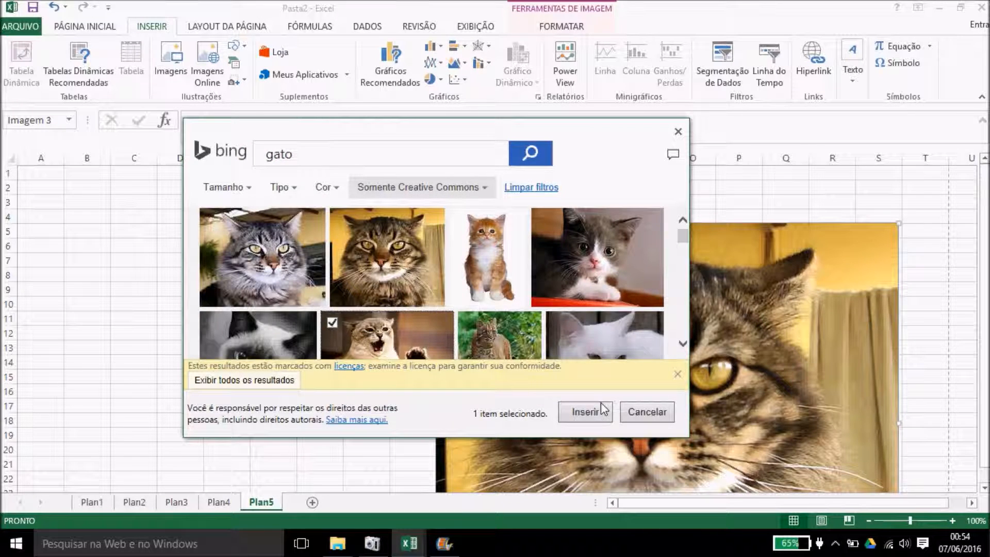
{"action": "left_click", "coordinate": [585, 412]}
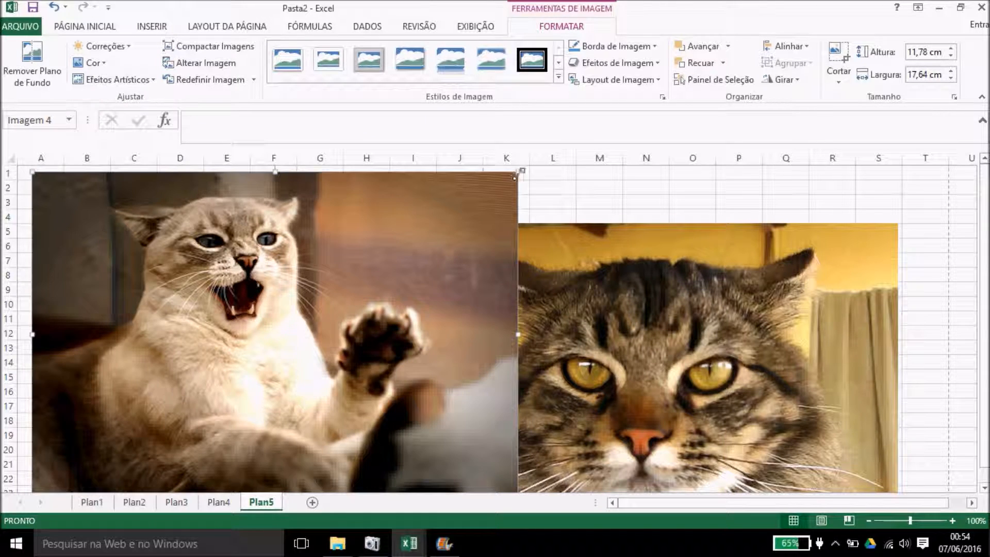
Step: Shrink the angry cat to 6,47 × 9,68 cm and the tabby to 8,01 × 9,26 cm, placing the tabby right of it
{"action": "left_click_drag", "start_coordinate": [517, 173], "coordinate": [299, 318]}
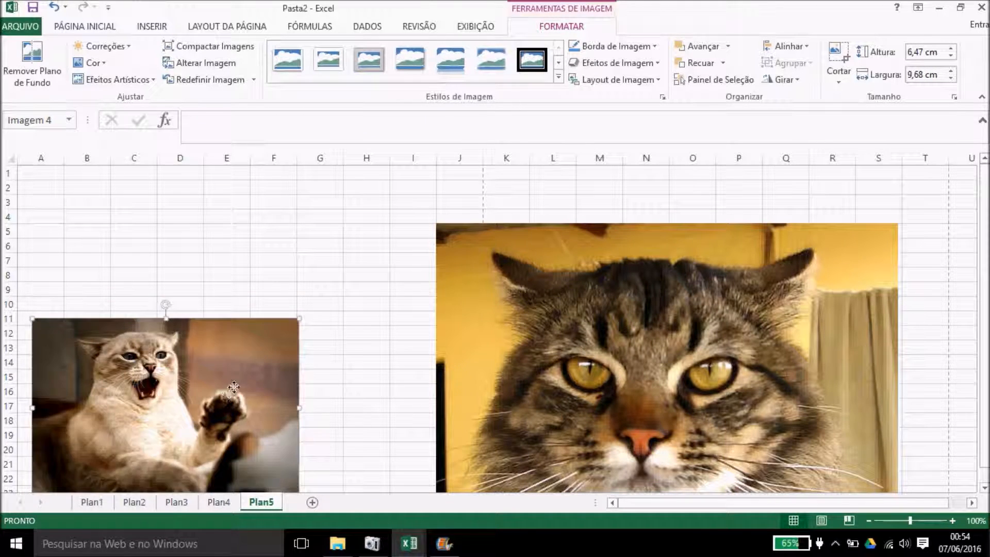
{"action": "left_click_drag", "start_coordinate": [234, 386], "coordinate": [328, 322]}
{"action": "left_click_drag", "start_coordinate": [604, 269], "coordinate": [598, 269]}
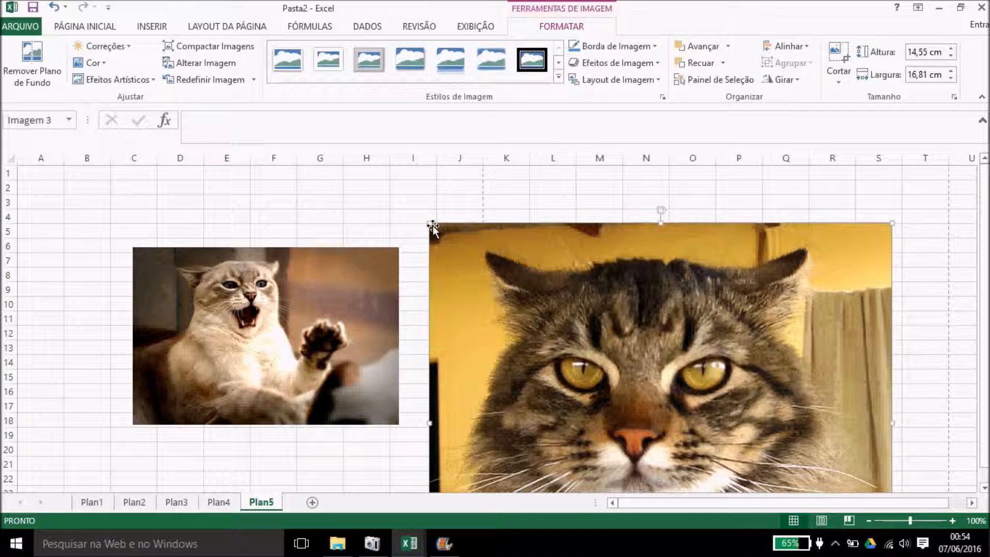
{"action": "left_click_drag", "start_coordinate": [433, 226], "coordinate": [637, 402]}
{"action": "left_click_drag", "start_coordinate": [704, 405], "coordinate": [556, 218]}
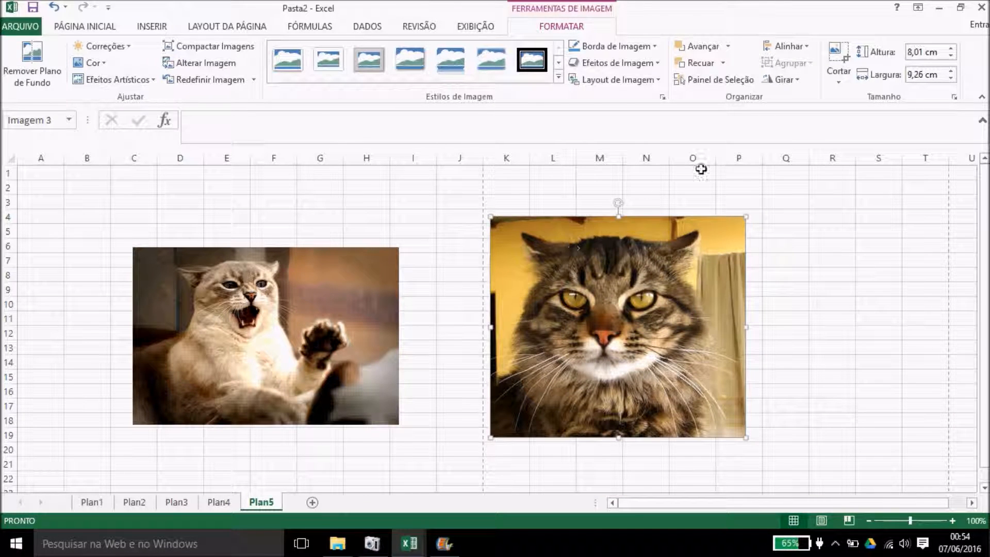
Step: Select the angry cat picture and browse the Page Layout and picture Format options
{"action": "left_click", "coordinate": [214, 27]}
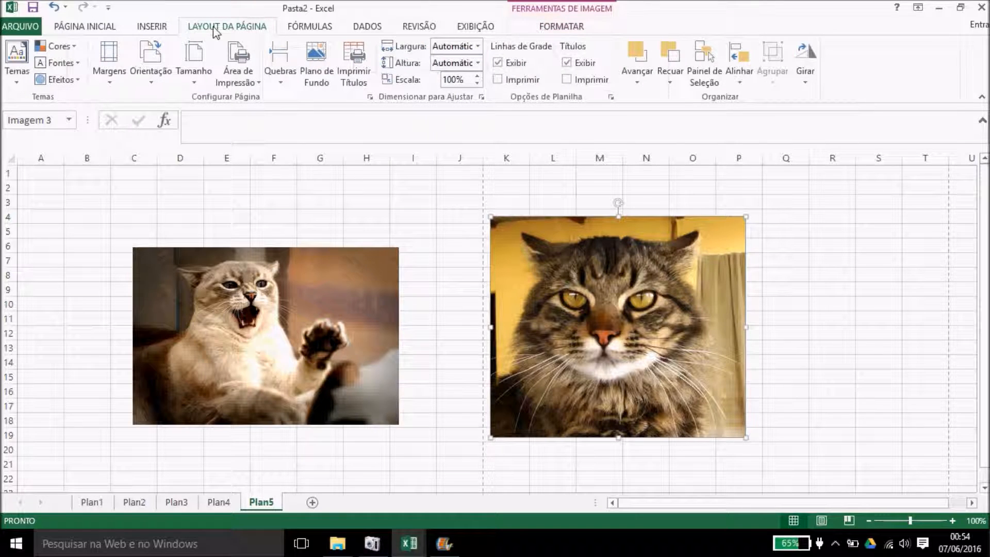
{"action": "left_click", "coordinate": [361, 282]}
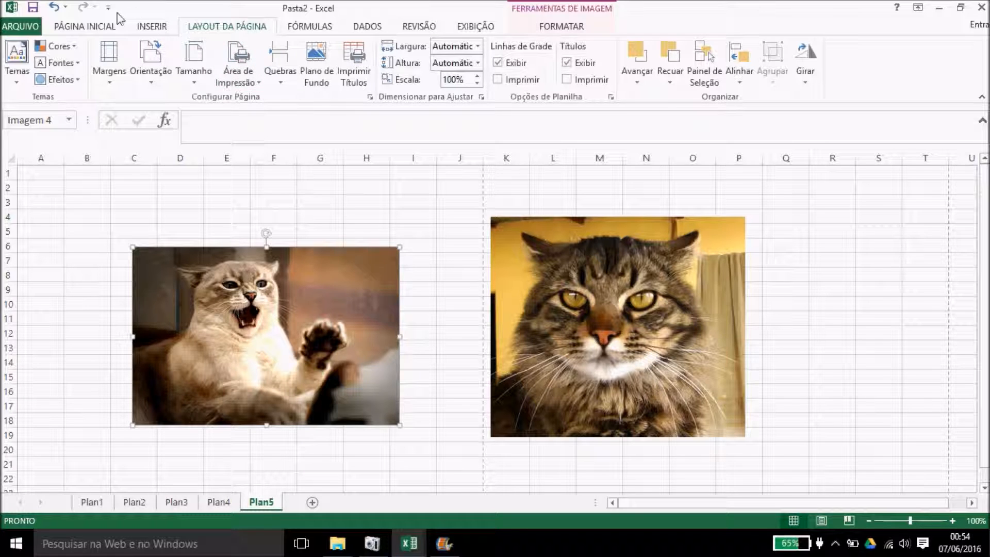
{"action": "left_click", "coordinate": [554, 31]}
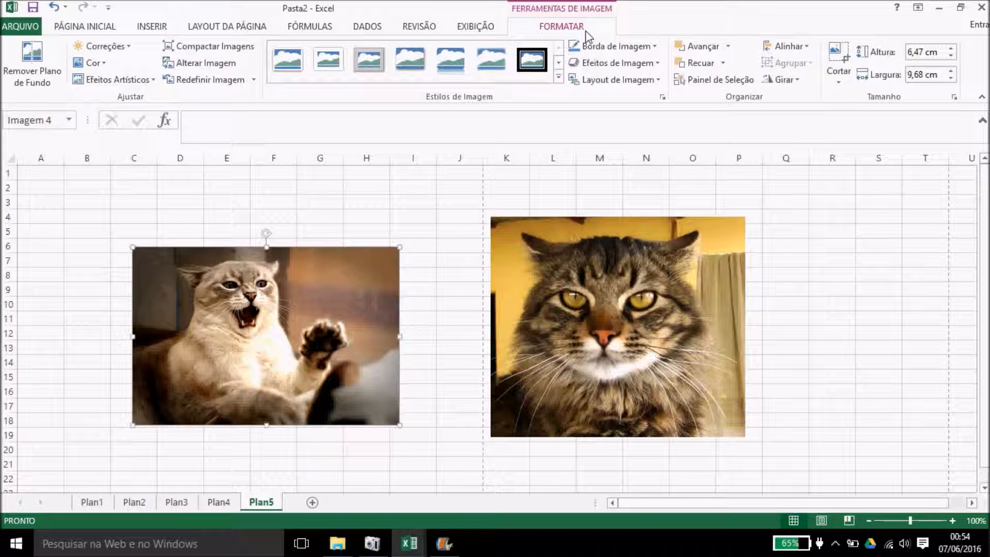
{"action": "left_click", "coordinate": [247, 31]}
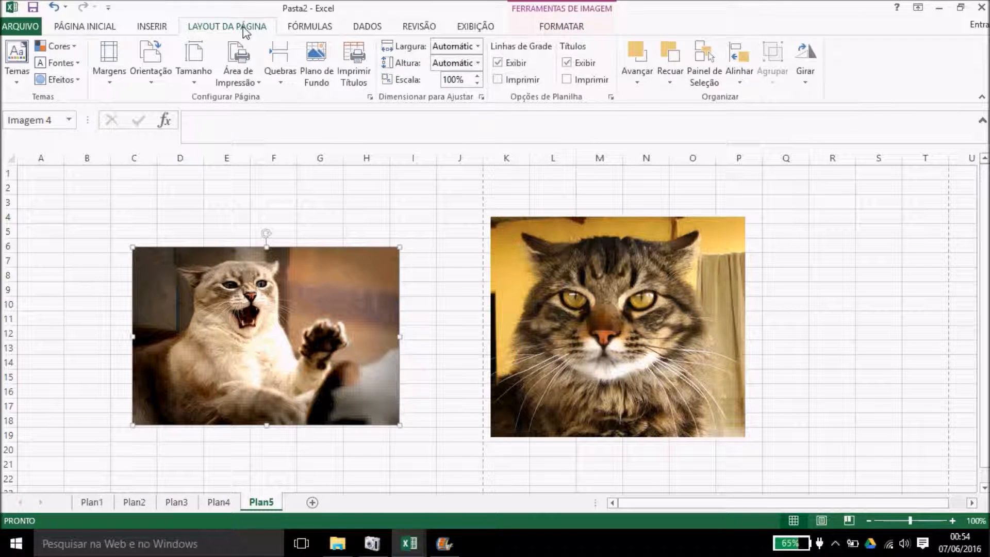
Step: Overlap the tabby with the angry cat, test Bring Forward and Send Backward, then separate them side by side
{"action": "left_click_drag", "start_coordinate": [564, 297], "coordinate": [392, 303]}
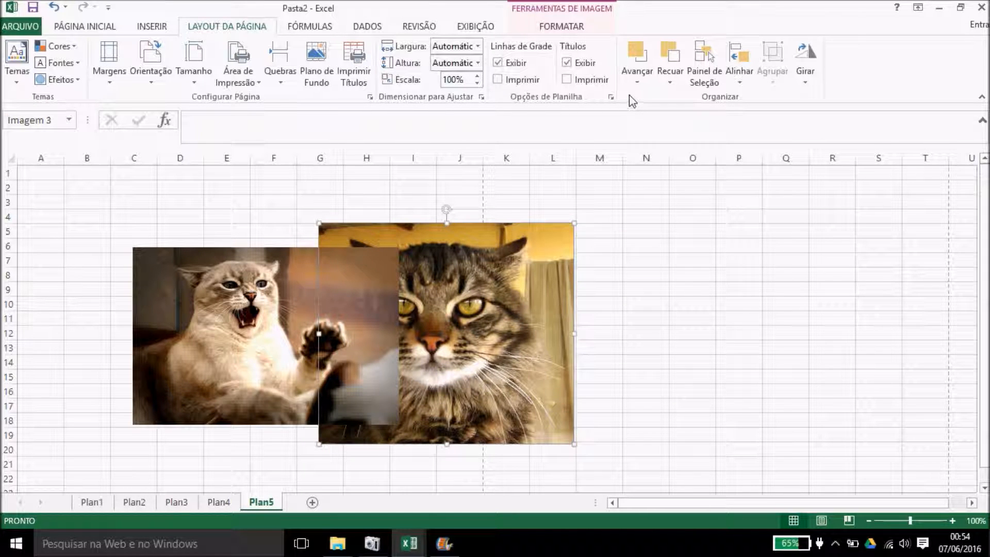
{"action": "left_click", "coordinate": [644, 55]}
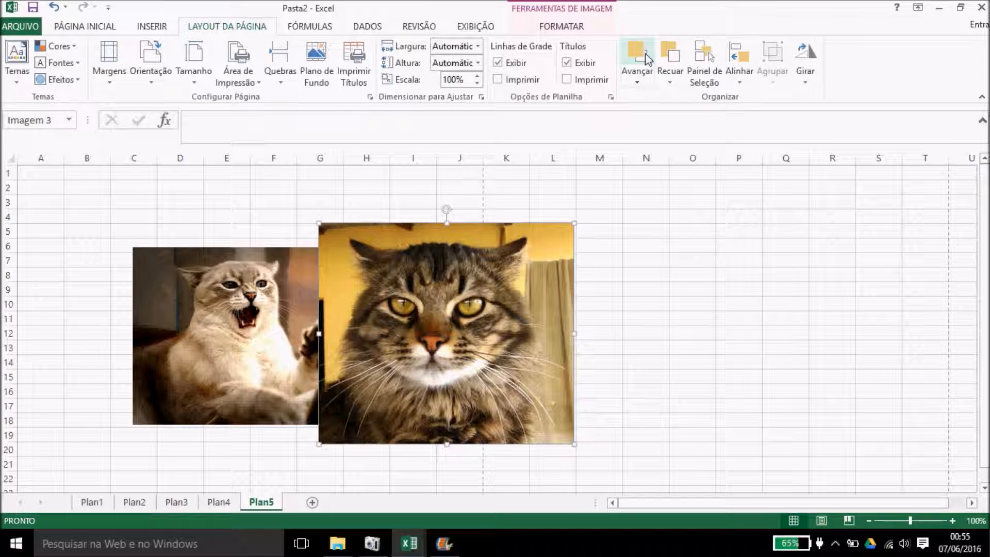
{"action": "left_click", "coordinate": [677, 65]}
{"action": "left_click_drag", "start_coordinate": [505, 283], "coordinate": [600, 287]}
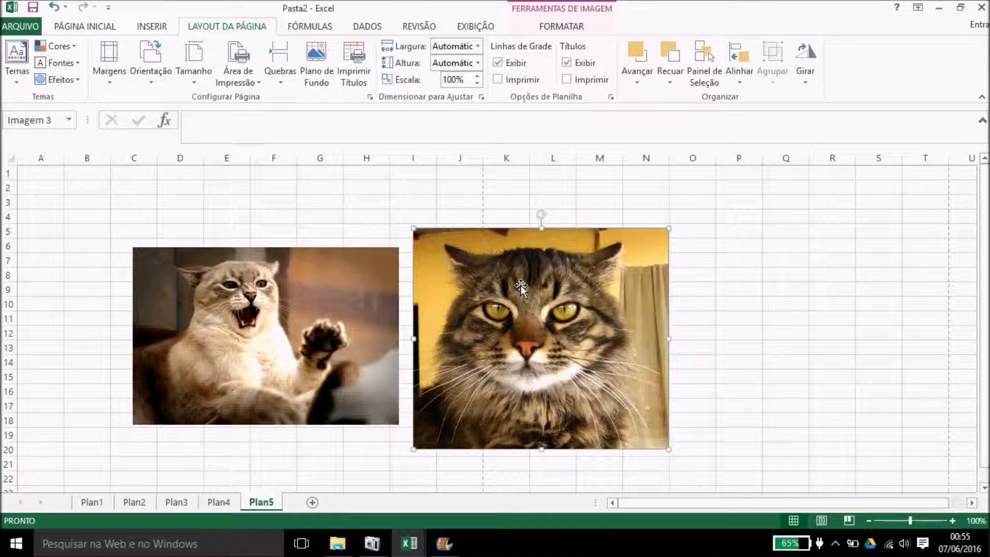
Step: Select both cat pictures via the Selection Pane and nudge them right together
{"action": "left_click", "coordinate": [706, 63]}
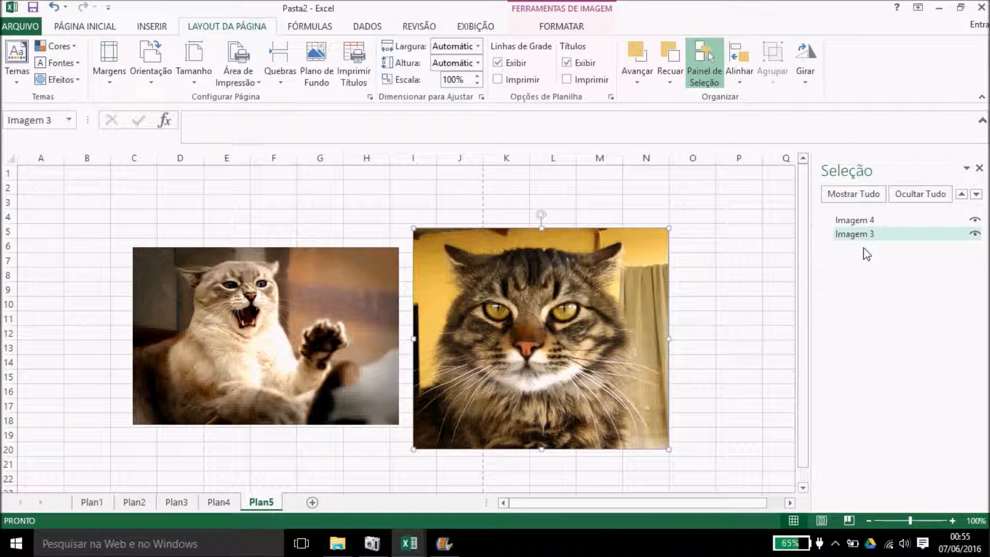
{"action": "left_click", "coordinate": [864, 221], "text": "ctrl"}
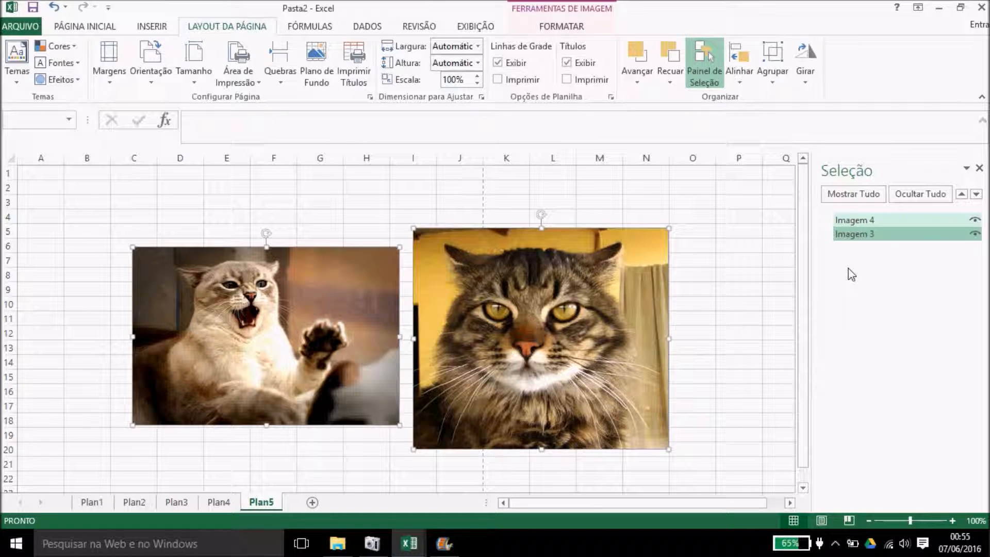
{"action": "left_click_drag", "start_coordinate": [603, 309], "coordinate": [636, 283]}
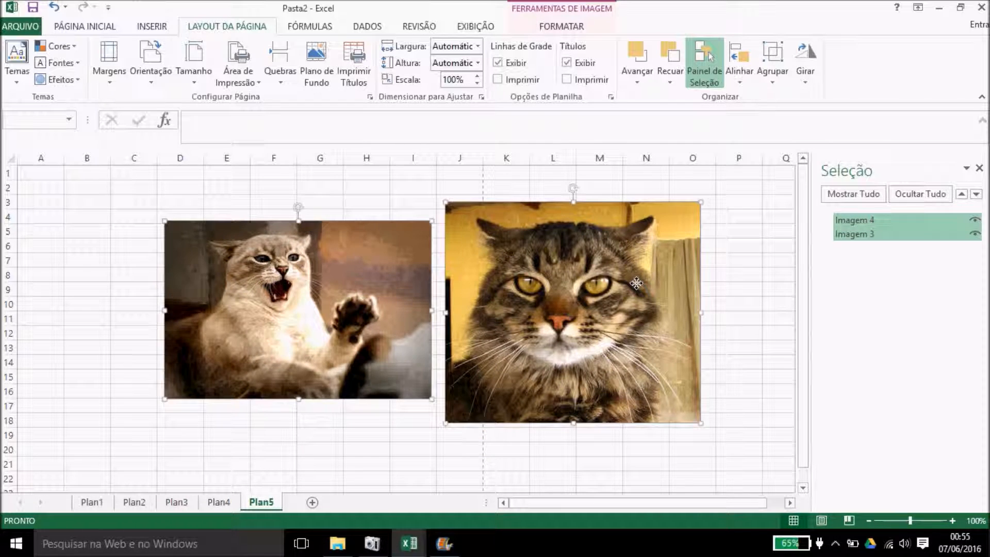
Step: Group the two pictures into Grupo 5 and shift the group slightly left
{"action": "left_click", "coordinate": [775, 77]}
{"action": "left_click", "coordinate": [784, 98]}
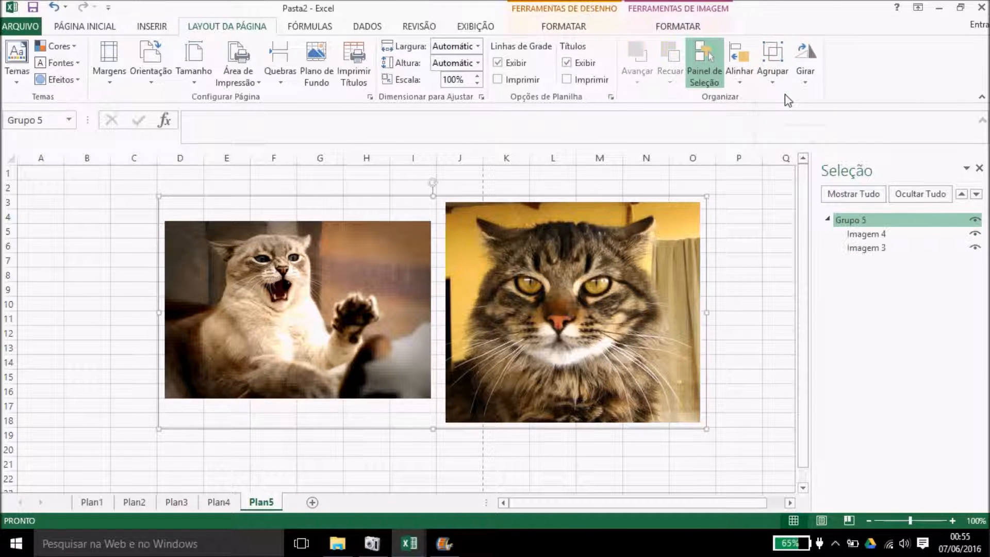
{"action": "left_click_drag", "start_coordinate": [612, 258], "coordinate": [585, 266]}
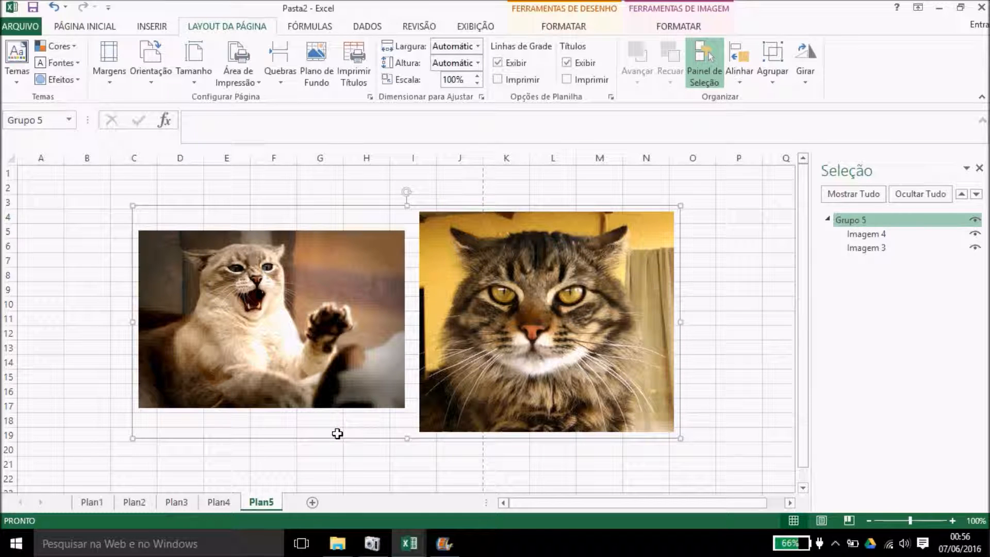
Step: Nudge Grupo 5 slightly right, then ungroup it into two separate cat pictures
{"action": "mouse_move", "coordinate": [394, 396]}
{"action": "left_mouse_down"}
{"action": "mouse_move", "coordinate": [449, 375]}
{"action": "mouse_move", "coordinate": [401, 408]}
{"action": "left_mouse_up"}
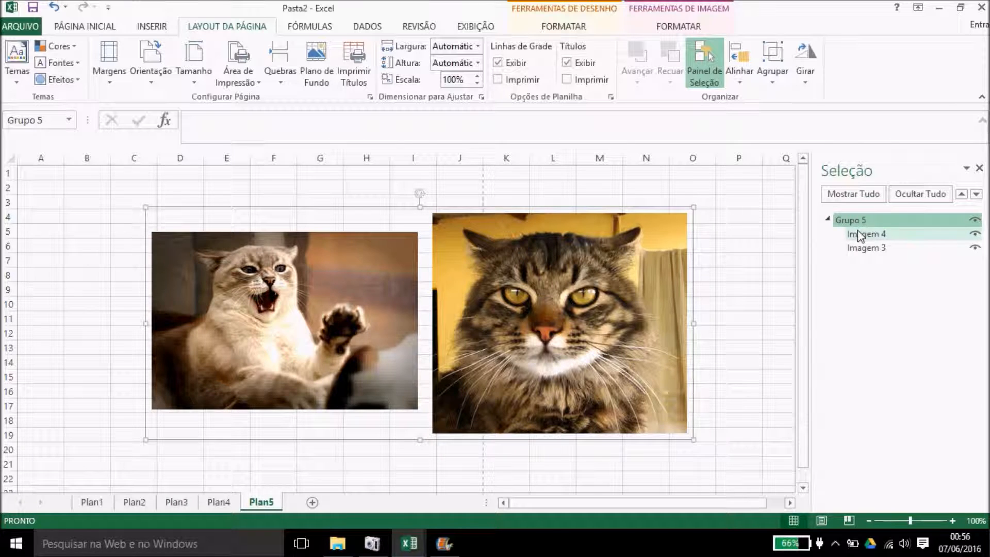
{"action": "left_click", "coordinate": [772, 67]}
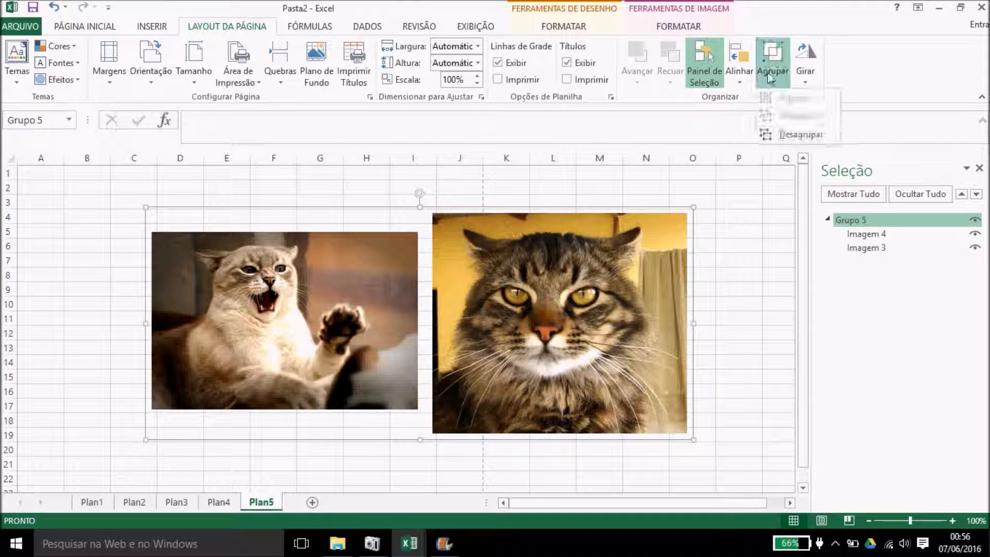
{"action": "left_click", "coordinate": [789, 135]}
{"action": "left_click", "coordinate": [732, 227]}
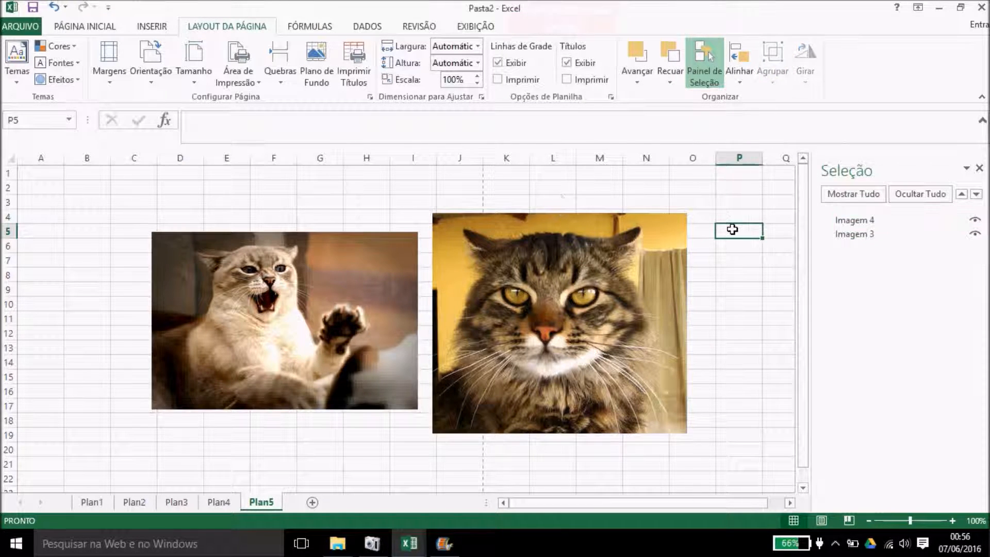
Step: Select both Imagem 3 and Imagem 4 in the Seleção pane
{"action": "left_click", "coordinate": [561, 280]}
{"action": "left_click", "coordinate": [741, 75]}
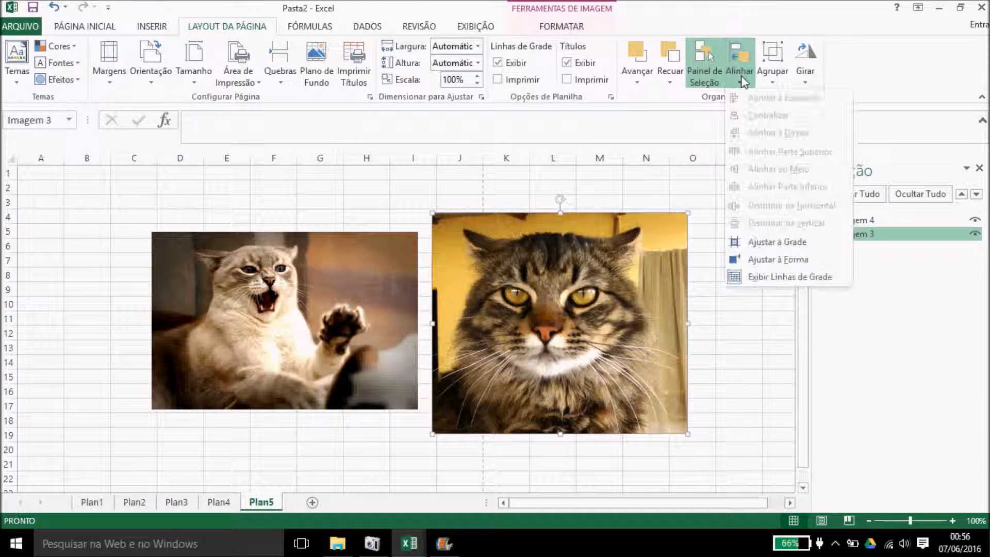
{"action": "left_click", "coordinate": [741, 75]}
{"action": "left_click", "coordinate": [862, 219], "text": "ctrl"}
{"action": "left_click", "coordinate": [862, 218]}
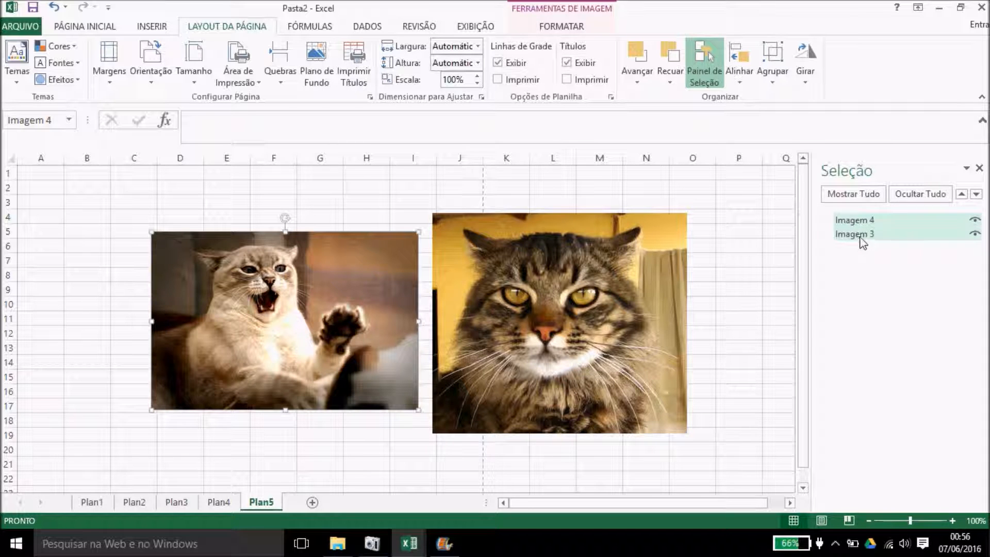
{"action": "left_click", "coordinate": [861, 239], "text": "ctrl"}
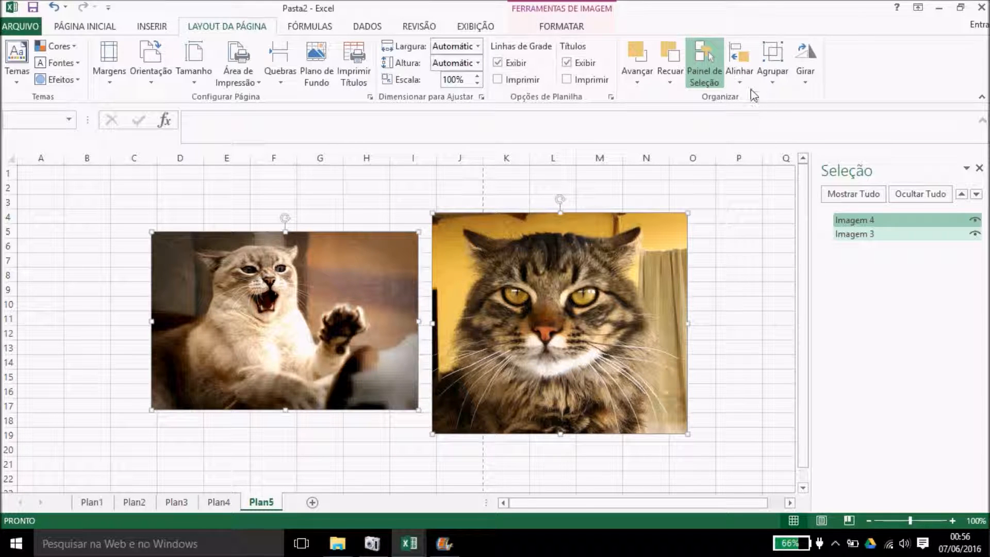
Step: Align the two cat pictures along their top edges and their right edges
{"action": "left_click", "coordinate": [737, 66]}
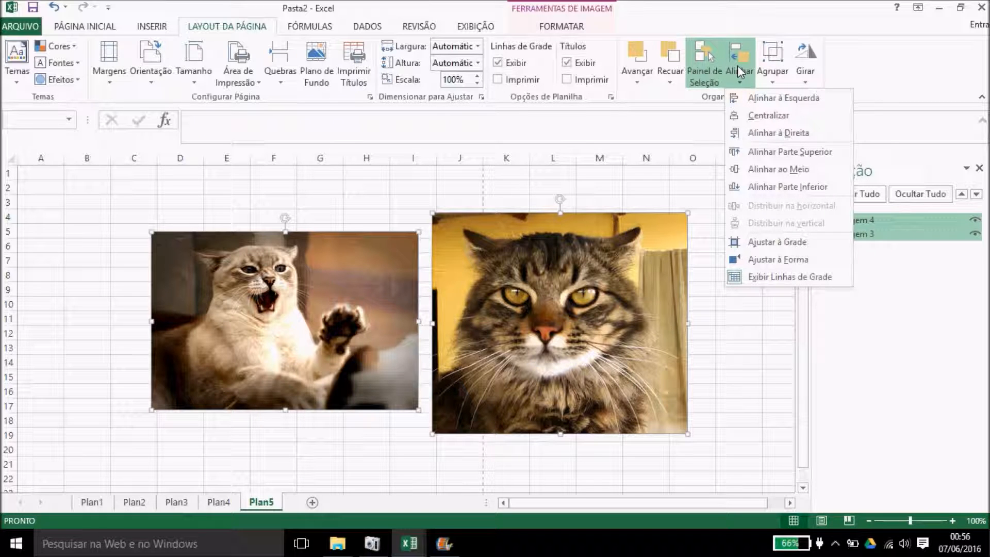
{"action": "left_click", "coordinate": [798, 156]}
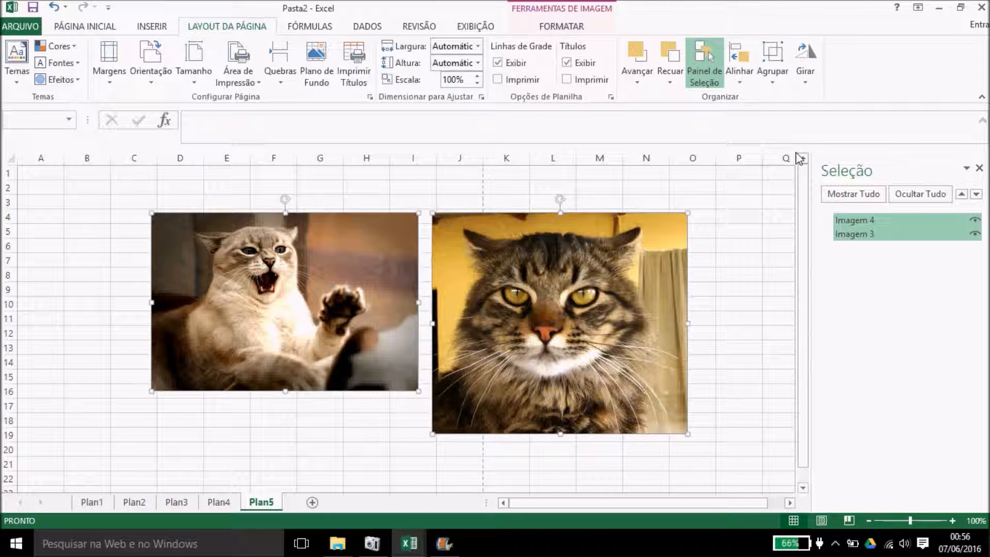
{"action": "left_click", "coordinate": [743, 59]}
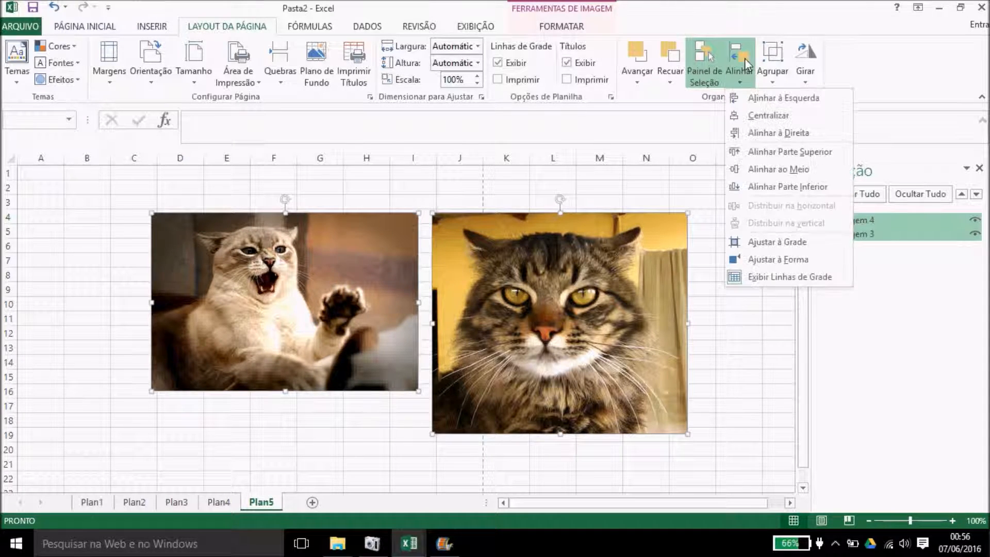
{"action": "left_click", "coordinate": [769, 133]}
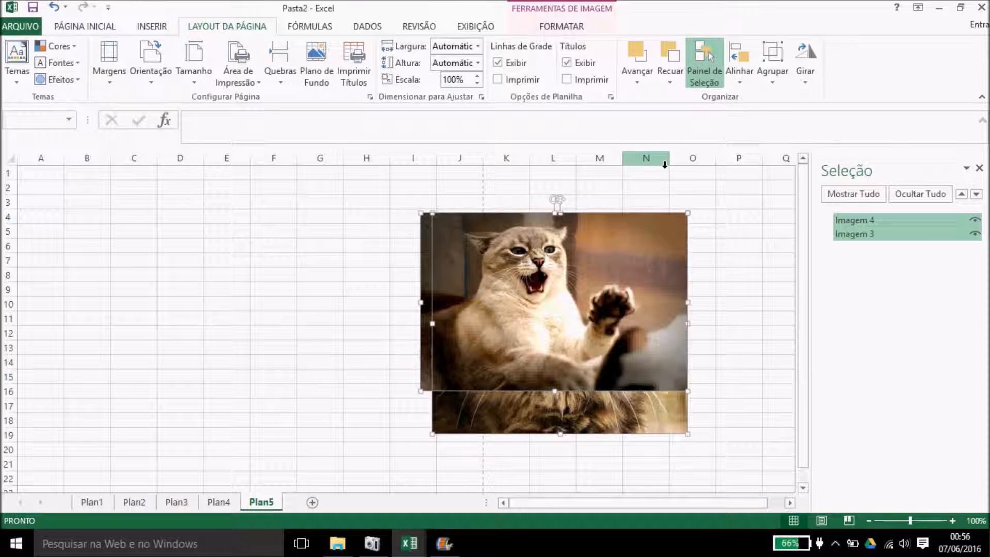
Step: Deselect the pair and select only the snarling cat picture to view its rotation options
{"action": "left_click", "coordinate": [828, 234], "text": "ctrl"}
{"action": "left_click", "coordinate": [749, 263]}
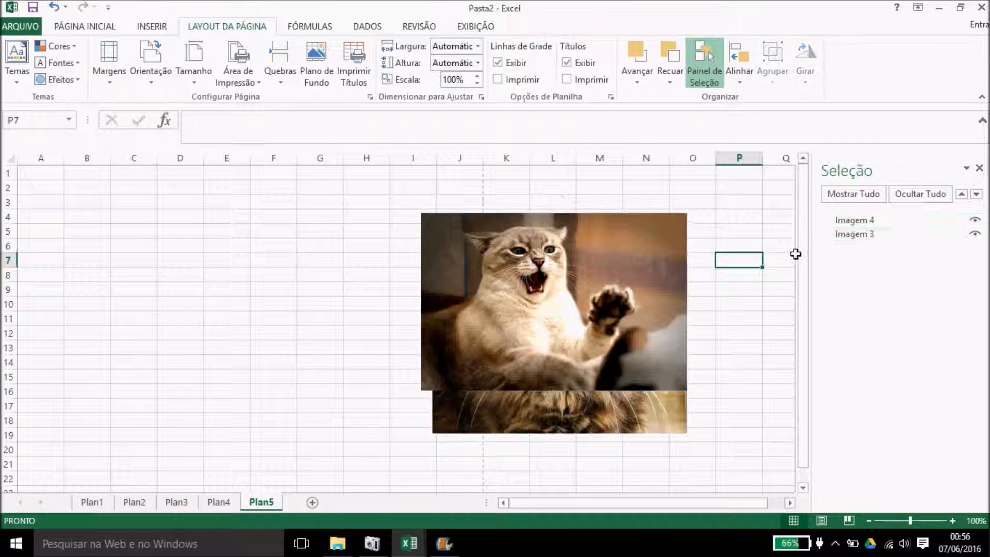
{"action": "left_click", "coordinate": [647, 220]}
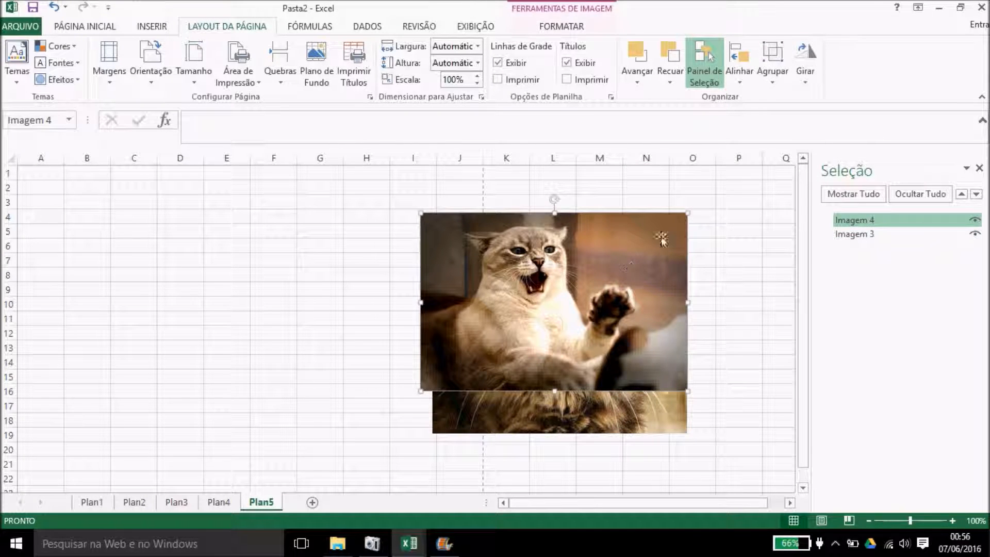
{"action": "left_click", "coordinate": [805, 61]}
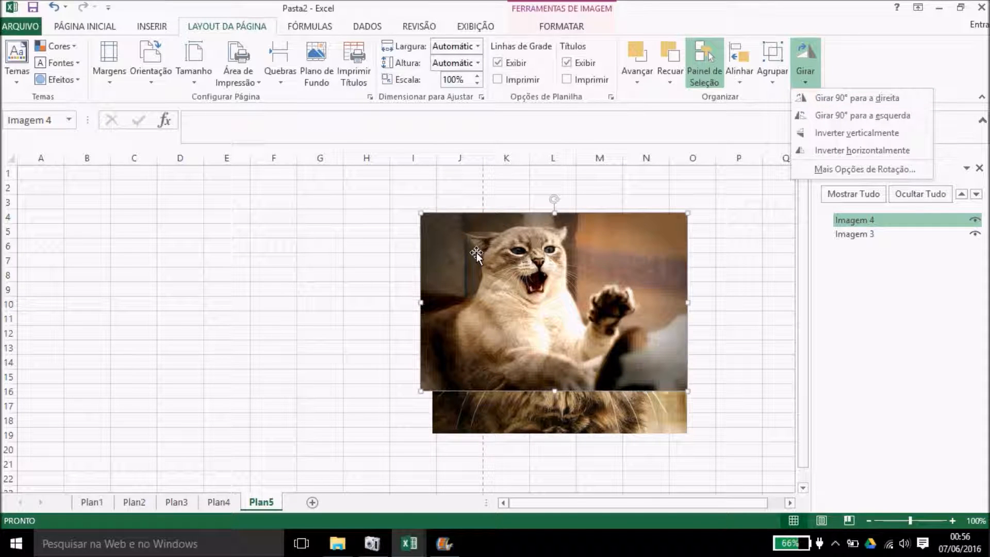
Step: Leave the snarling cat unrotated and turn on Cortar (crop) for it from the Formatar tab
{"action": "left_click", "coordinate": [477, 253]}
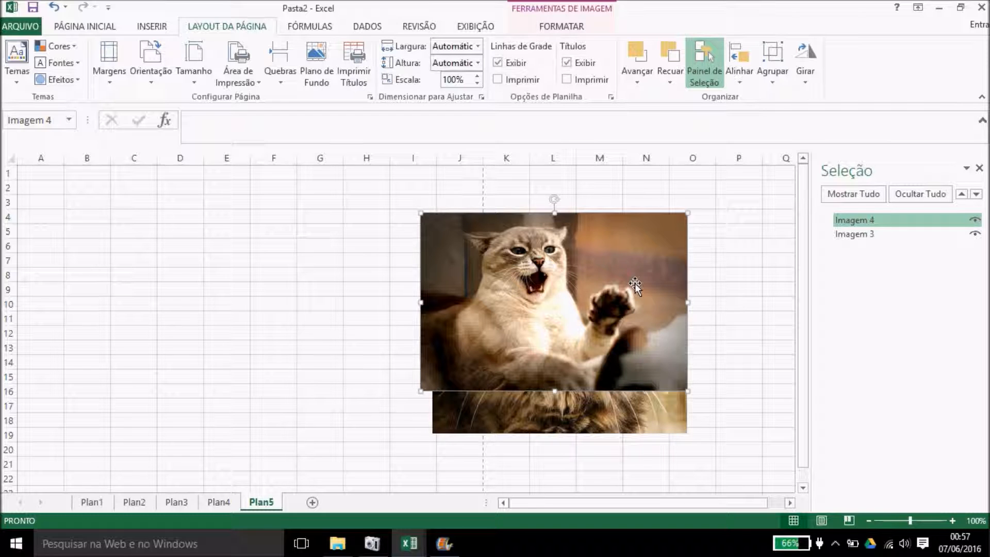
{"action": "left_click", "coordinate": [576, 26]}
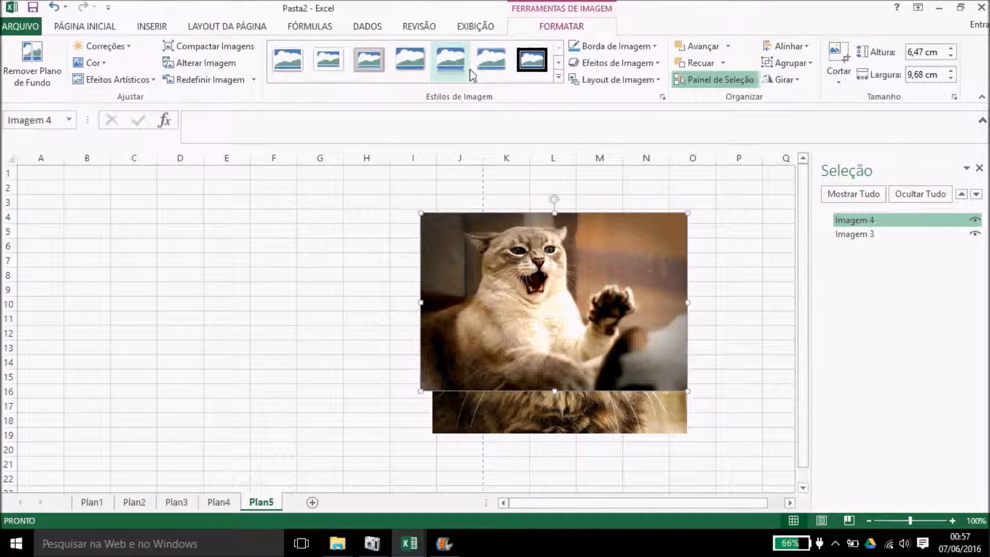
{"action": "left_click", "coordinate": [837, 59]}
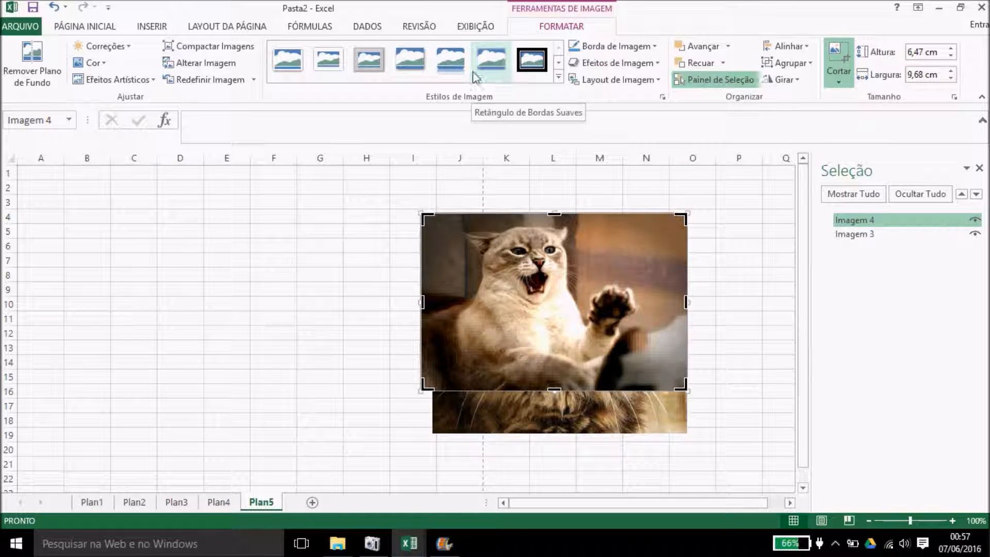
{"action": "left_click", "coordinate": [256, 28]}
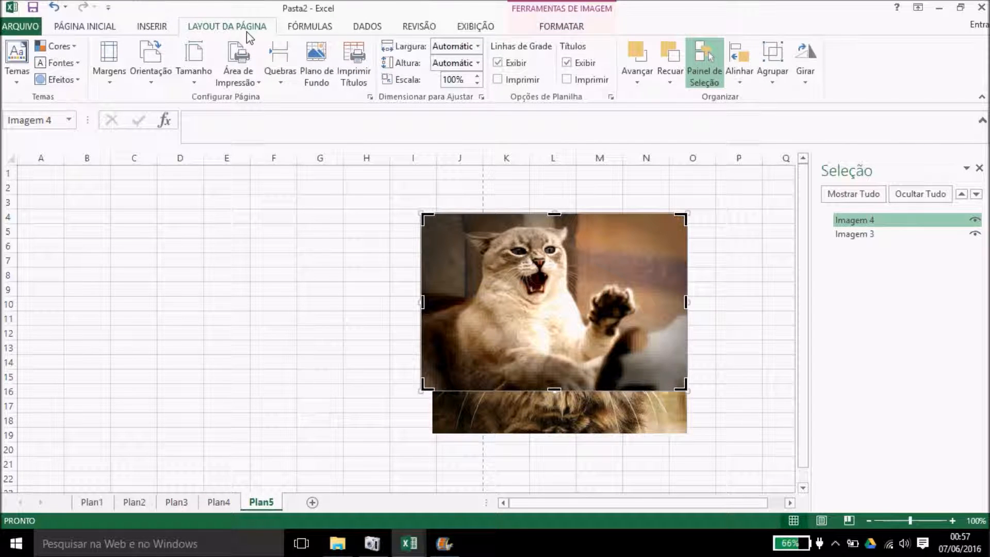
Step: Add the new blank sheet Plan6 and close the Seleção pane
{"action": "left_click", "coordinate": [313, 503]}
{"action": "left_click", "coordinate": [415, 26]}
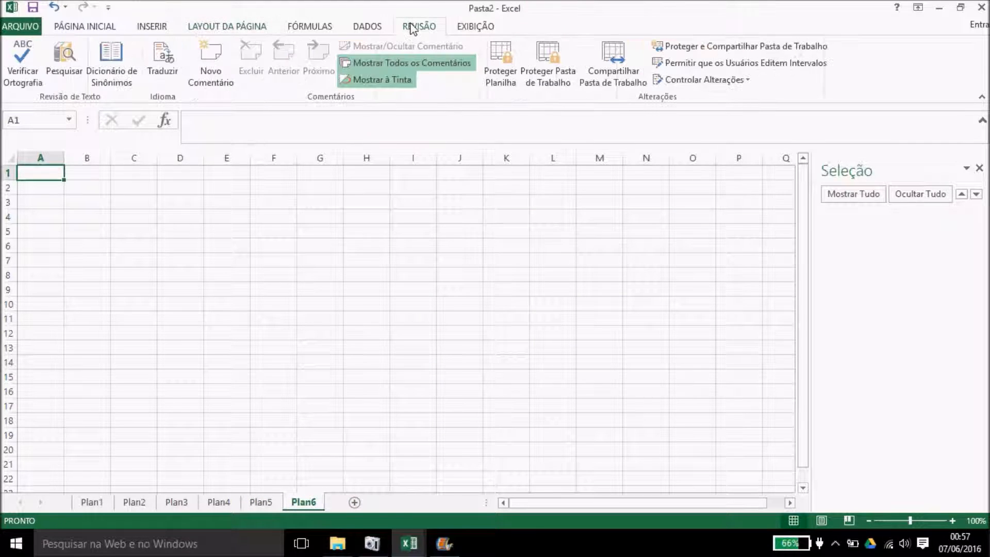
{"action": "left_click", "coordinate": [133, 230]}
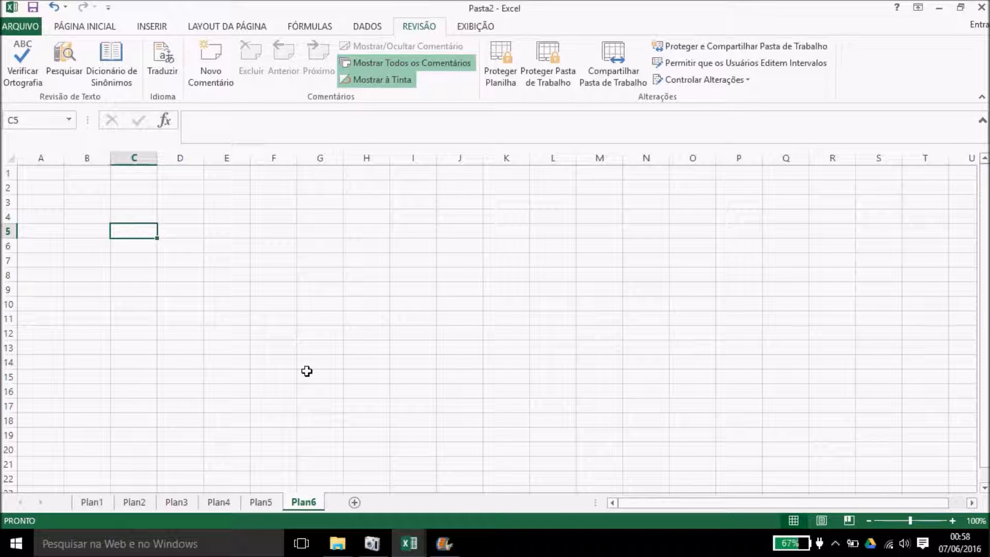
Step: Spell-check the empty range A1:M19 and dismiss the no-errors message
{"action": "left_click", "coordinate": [42, 175]}
{"action": "mouse_move", "coordinate": [41, 174]}
{"action": "left_mouse_down"}
{"action": "mouse_move", "coordinate": [621, 396]}
{"action": "mouse_move", "coordinate": [615, 438]}
{"action": "left_mouse_up"}
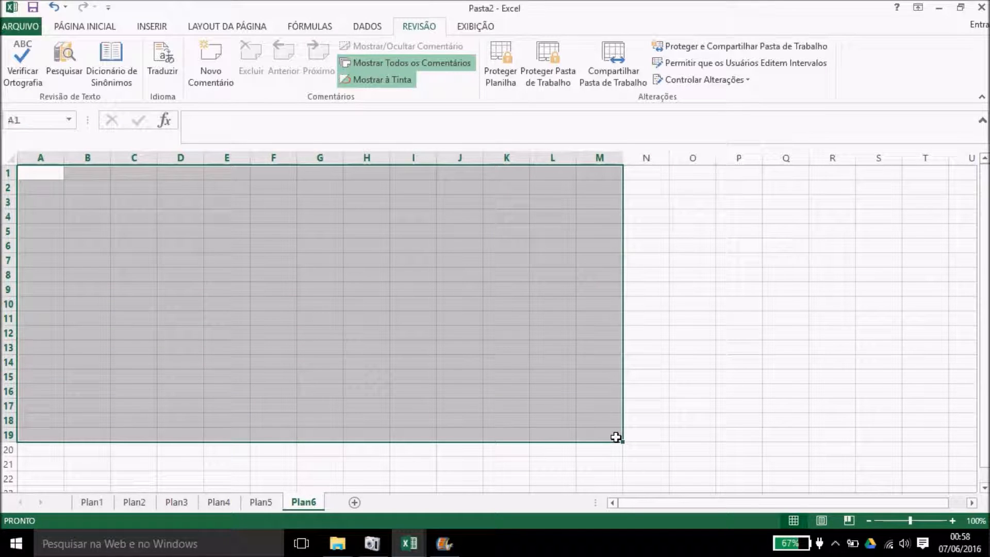
{"action": "left_click", "coordinate": [28, 72]}
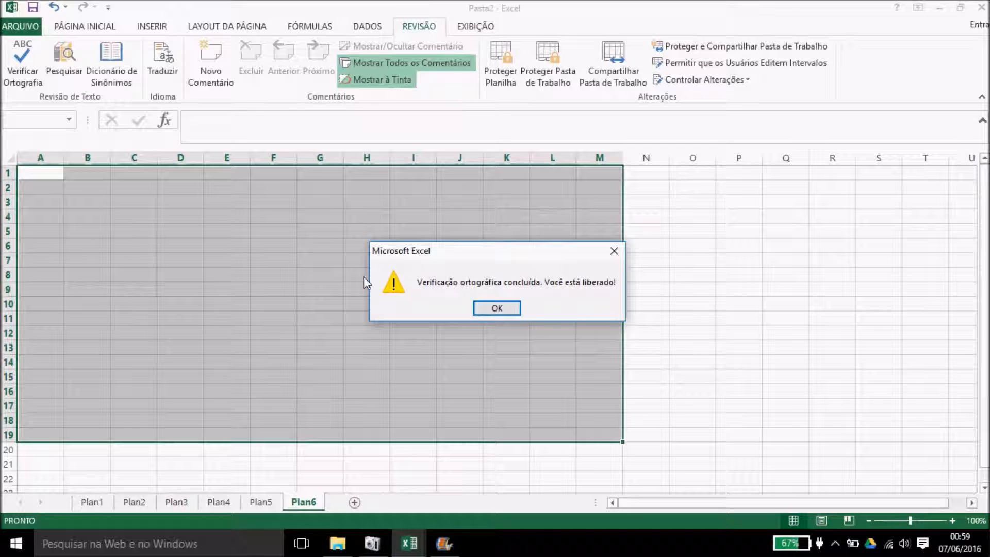
{"action": "left_click", "coordinate": [490, 309]}
{"action": "left_click", "coordinate": [175, 259]}
{"action": "double_click", "coordinate": [175, 260]}
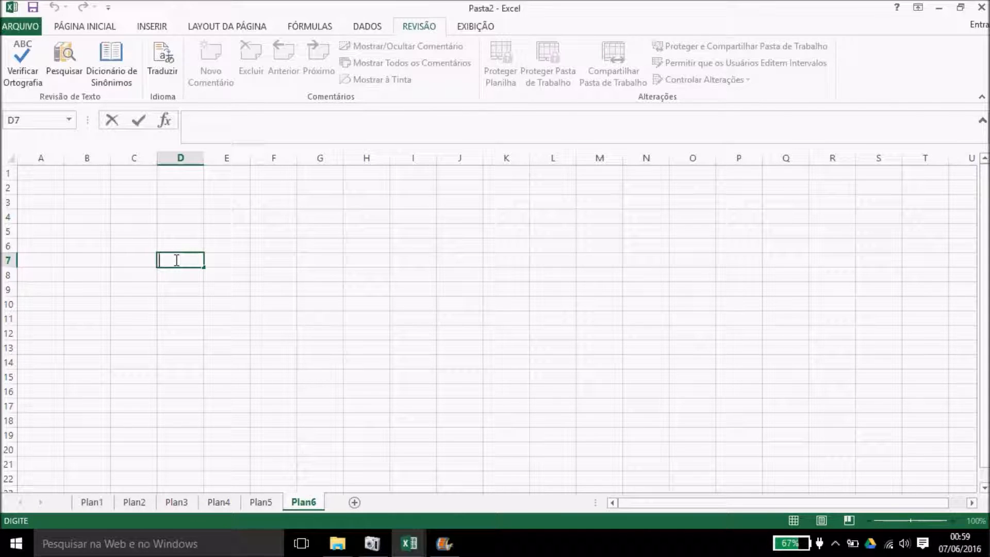
Step: Enter 'legau' in D7 and spell-check the surrounding block, correcting it to 'legal'
{"action": "type", "text": "legau"}
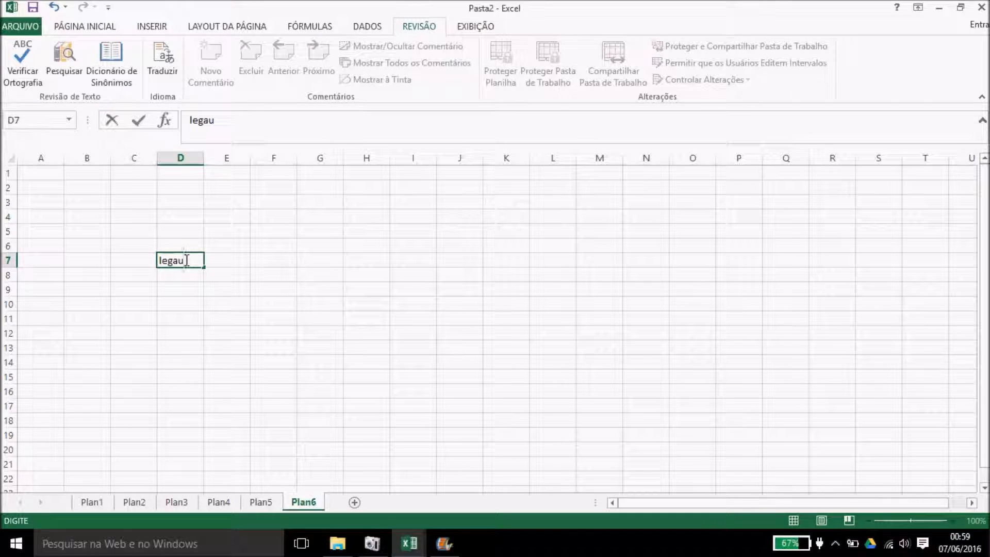
{"action": "left_click", "coordinate": [236, 274]}
{"action": "left_click_drag", "start_coordinate": [59, 189], "coordinate": [279, 346]}
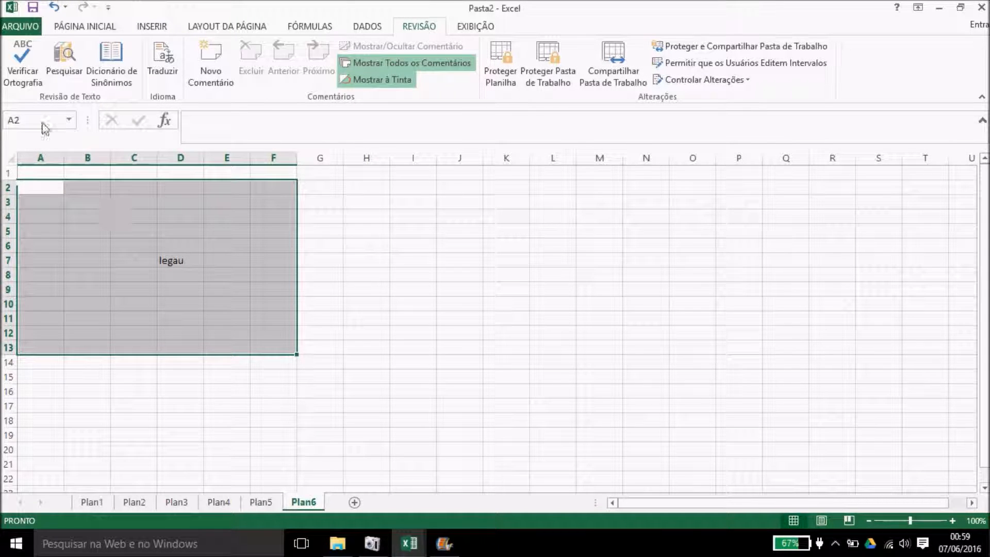
{"action": "left_click", "coordinate": [28, 86]}
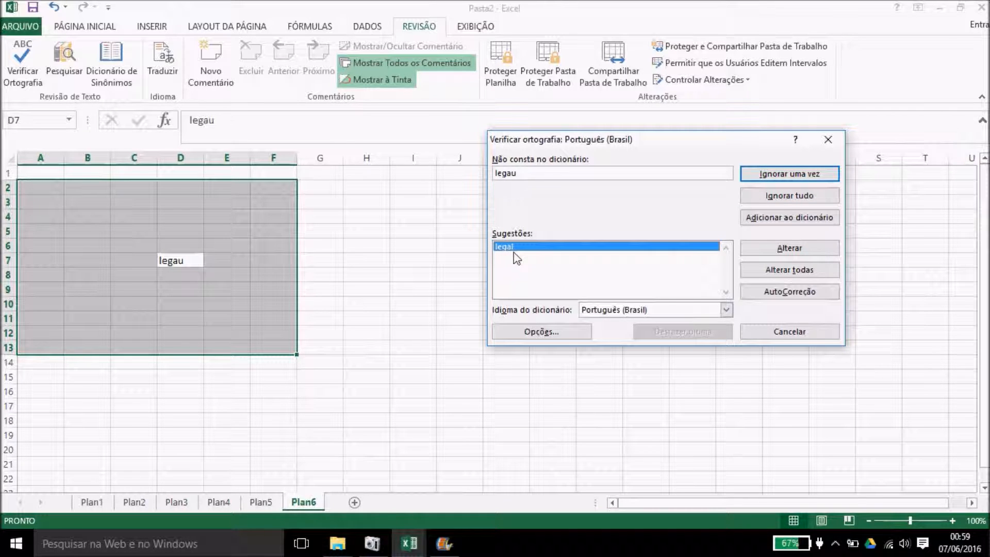
{"action": "left_click", "coordinate": [789, 249]}
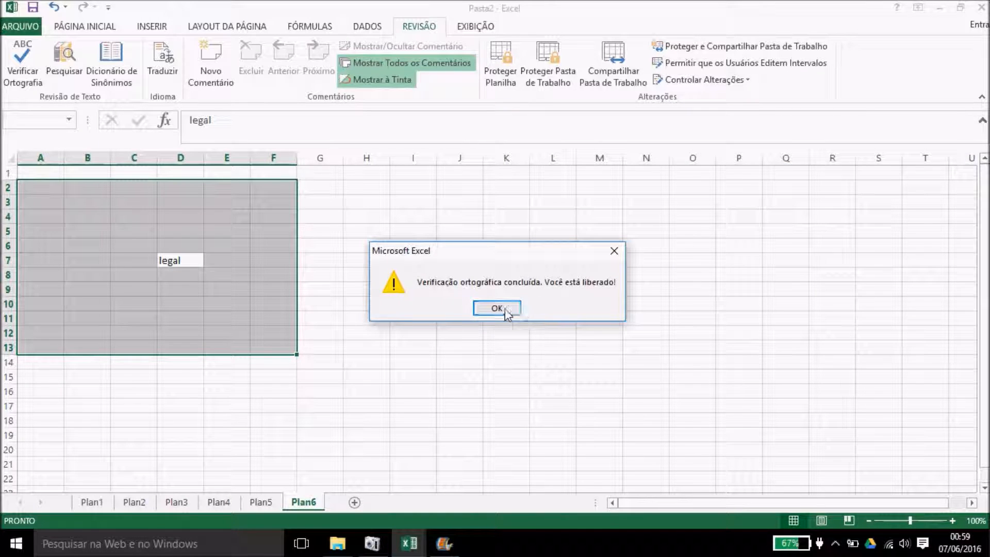
{"action": "left_click", "coordinate": [484, 310]}
{"action": "left_click", "coordinate": [387, 296]}
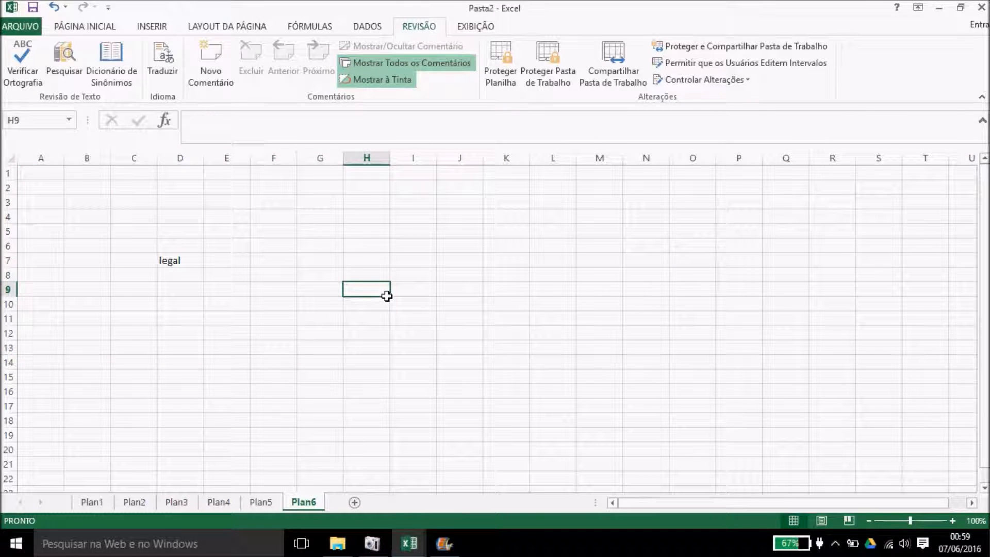
{"action": "left_click", "coordinate": [190, 261]}
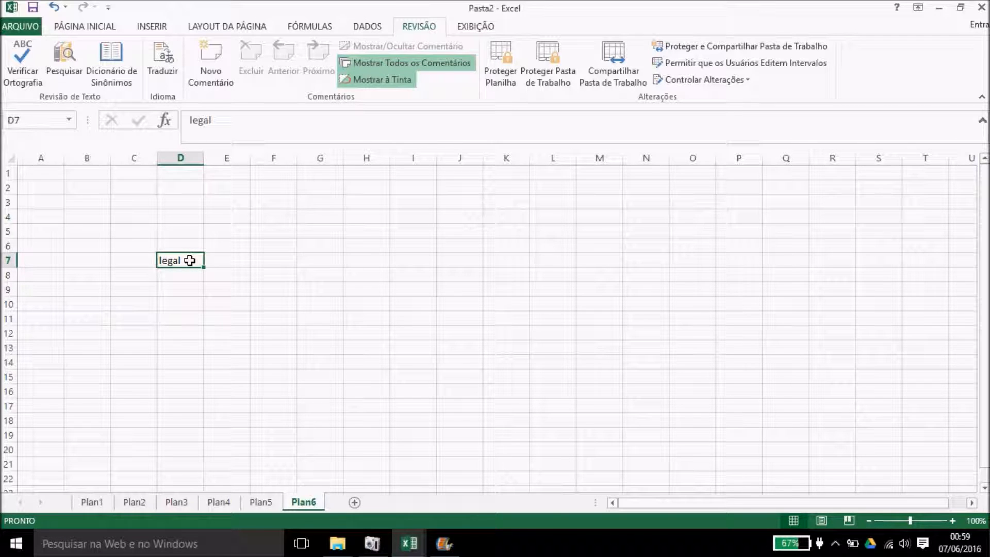
Step: Clear D7 and attach a comment reading 'JHSahs' to it
{"action": "key", "text": "Delete"}
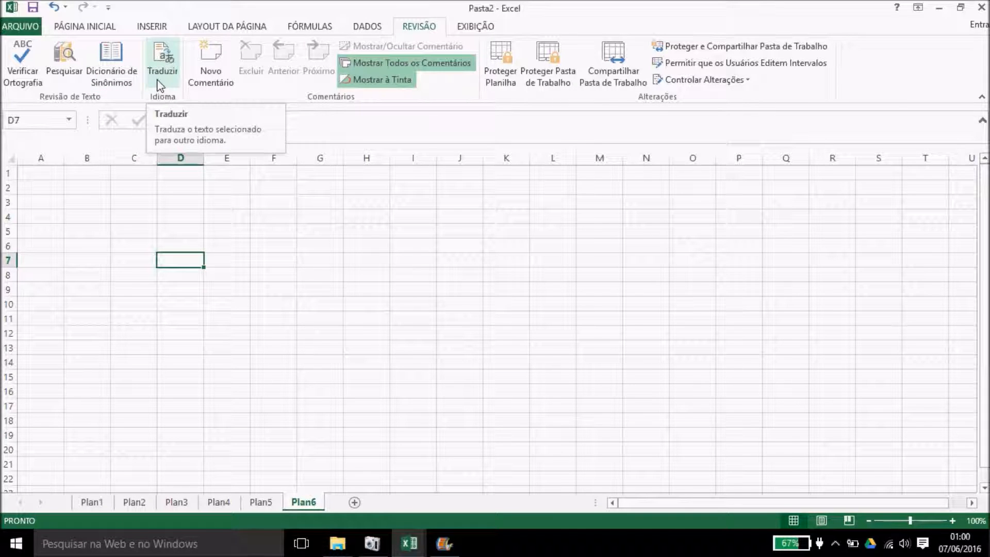
{"action": "left_click", "coordinate": [221, 77]}
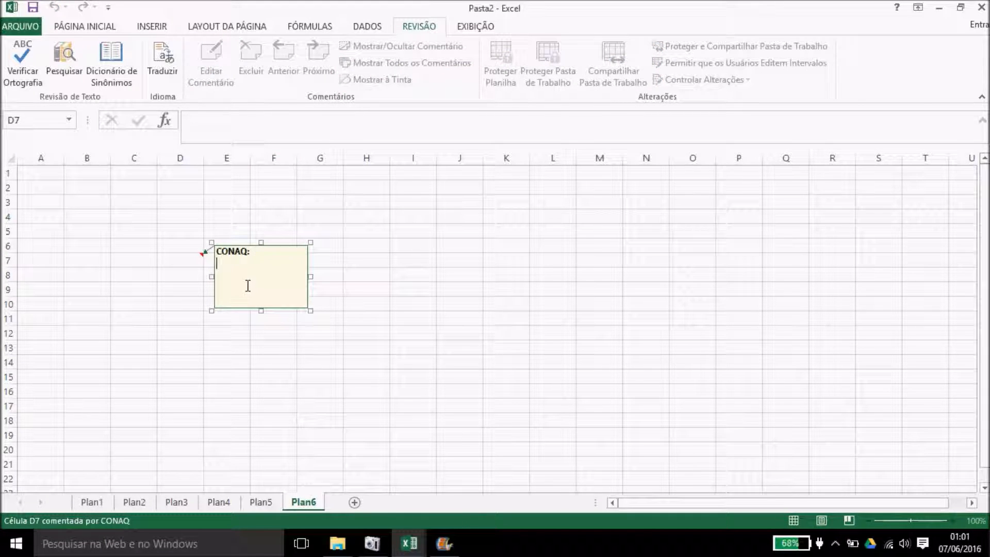
{"action": "type", "text": "JHSahsUAD"}
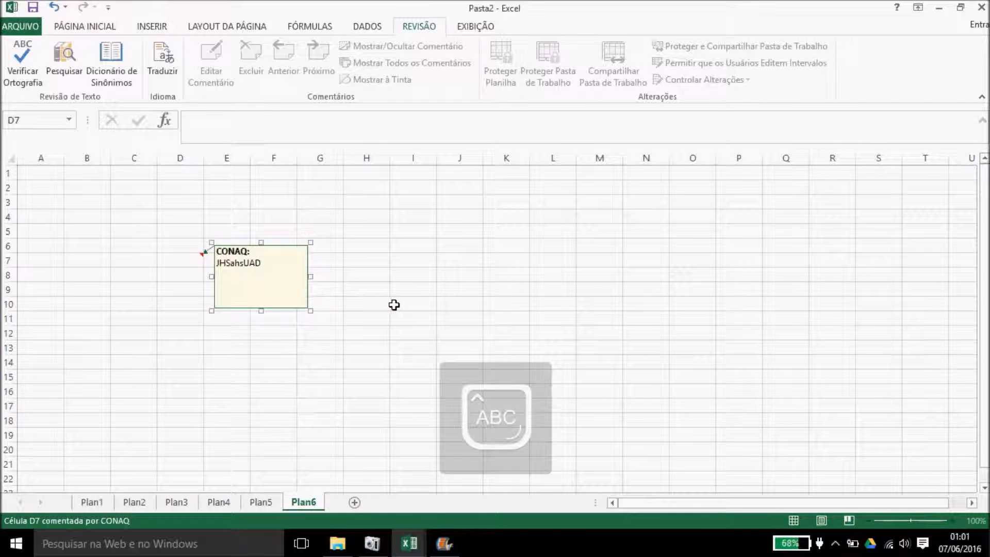
{"action": "left_click", "coordinate": [338, 316]}
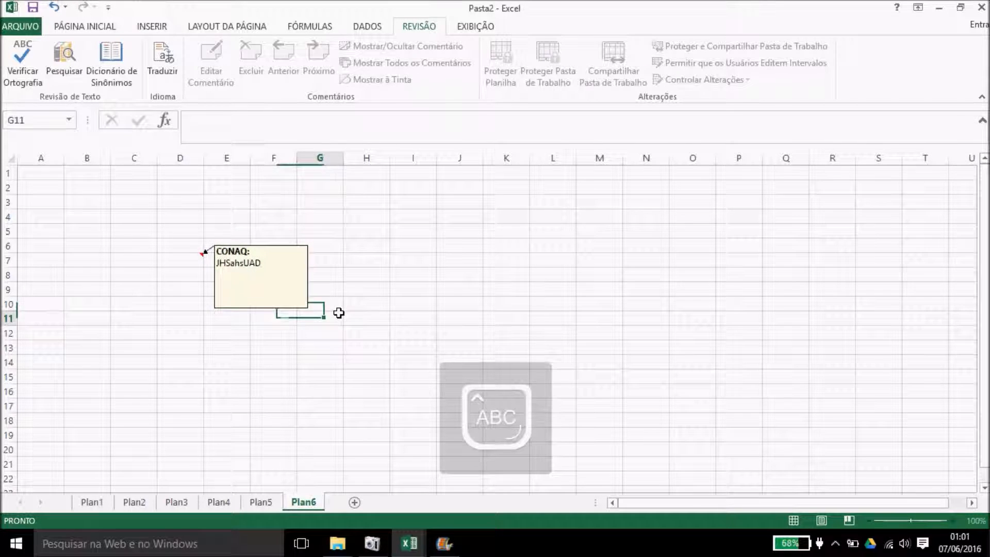
{"action": "left_click", "coordinate": [186, 263]}
Step: Hide all comments so only D7's red marker shows, then reselect D7
{"action": "left_click", "coordinate": [318, 230]}
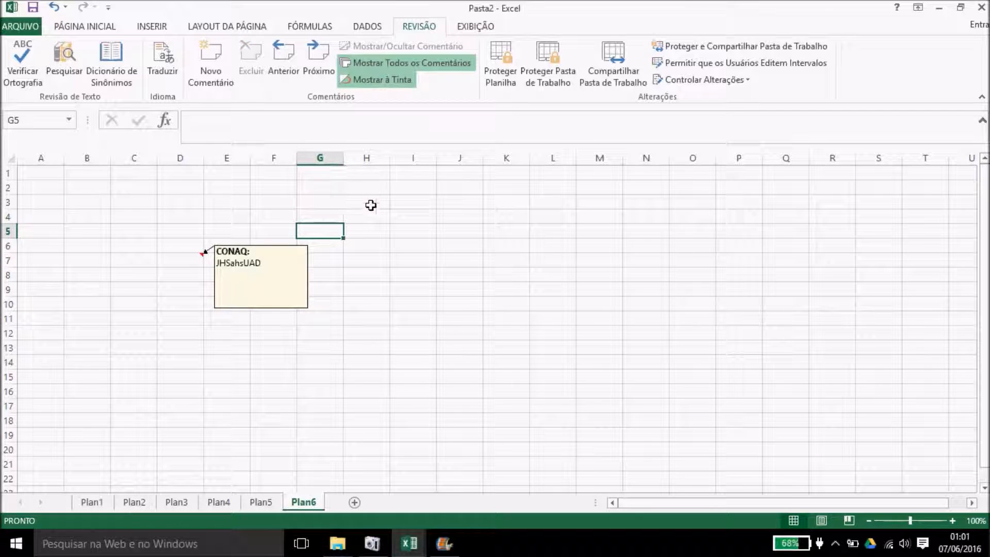
{"action": "left_click", "coordinate": [439, 66]}
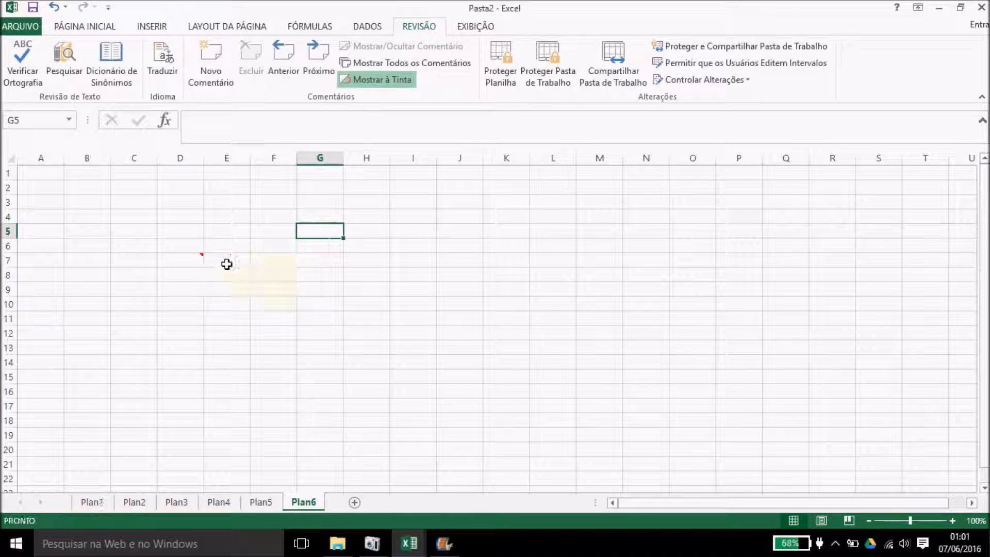
{"action": "mouse_move", "coordinate": [191, 260]}
{"action": "left_click", "coordinate": [194, 264]}
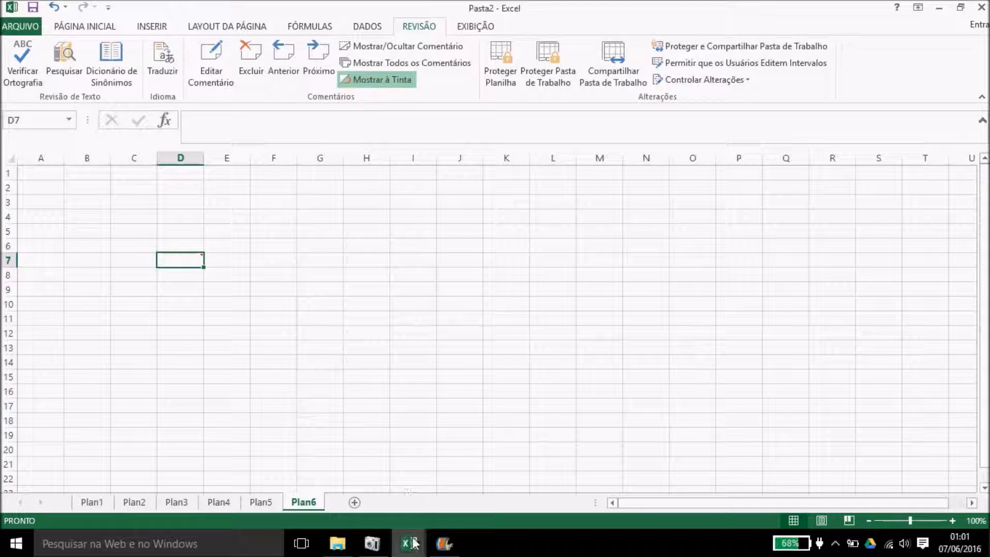
{"action": "mouse_move", "coordinate": [412, 548]}
{"action": "left_click", "coordinate": [677, 479]}
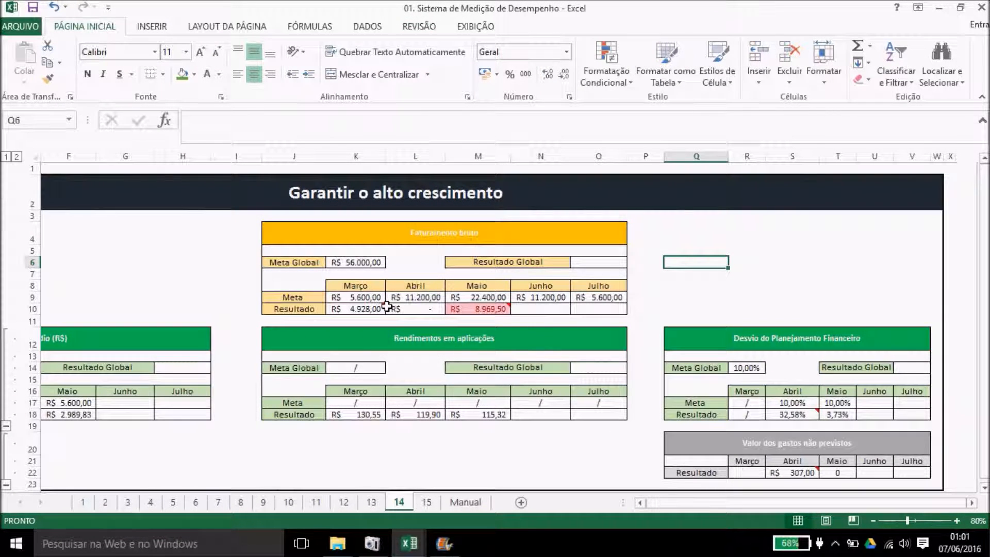
{"action": "mouse_move", "coordinate": [378, 308]}
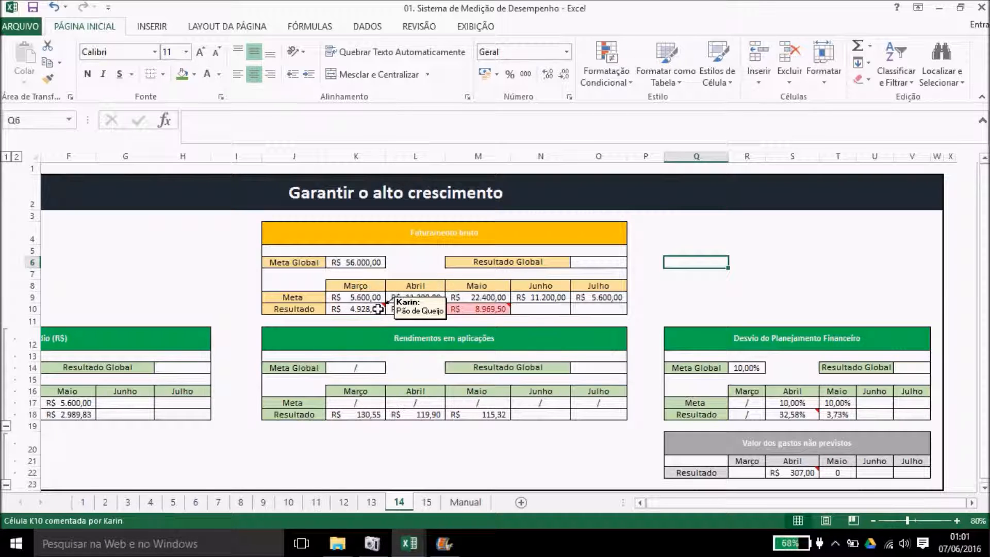
{"action": "mouse_move", "coordinate": [490, 312]}
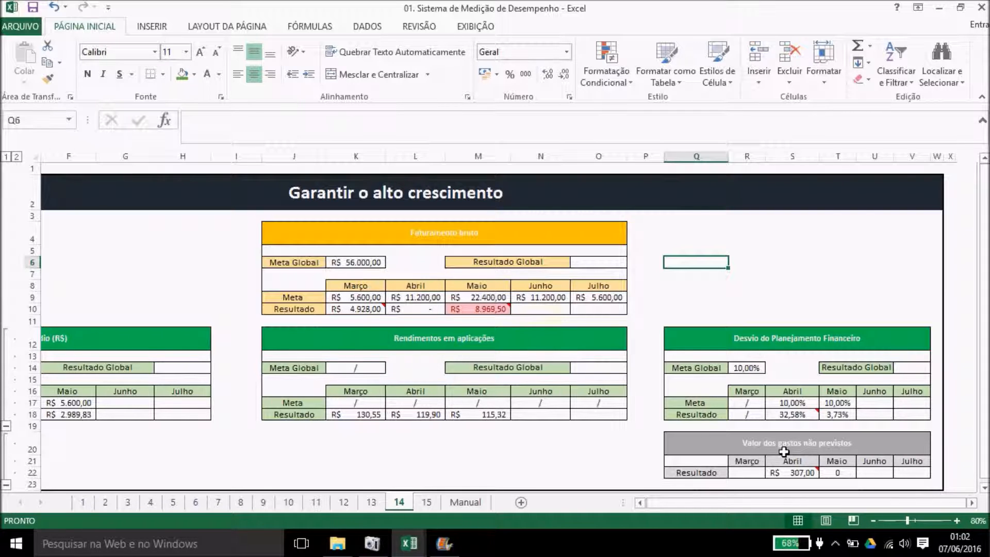
{"action": "mouse_move", "coordinate": [806, 473]}
{"action": "mouse_move", "coordinate": [411, 551]}
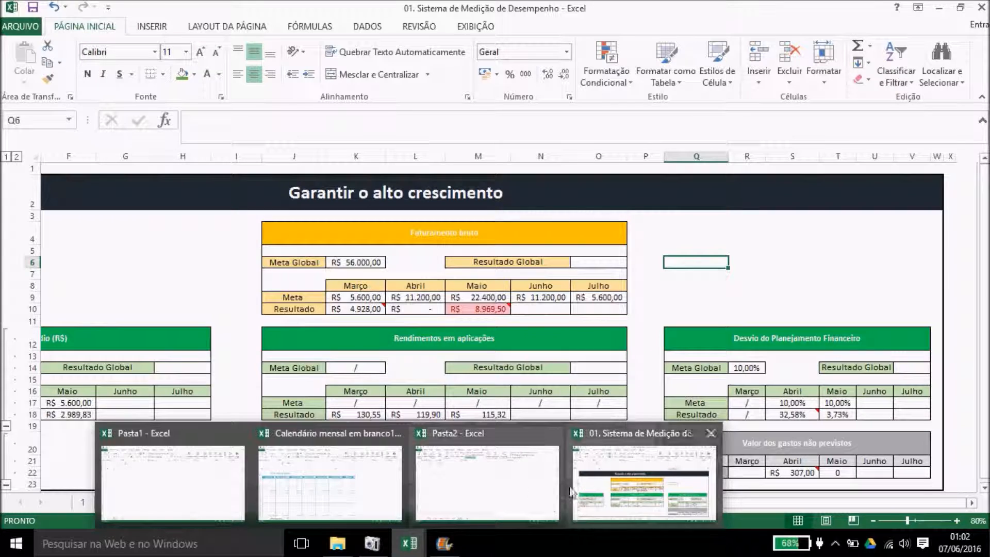
{"action": "left_click", "coordinate": [506, 485]}
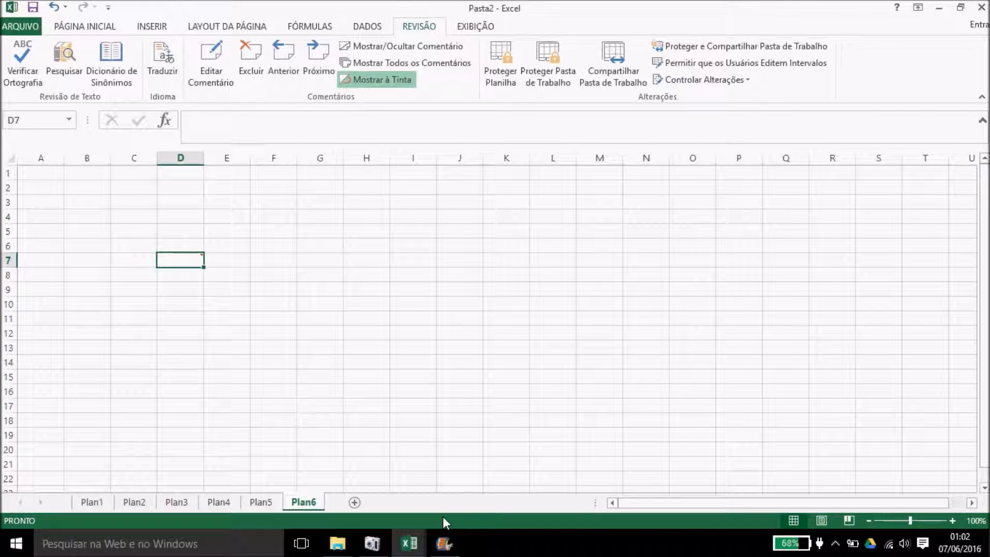
{"action": "left_click", "coordinate": [420, 548]}
{"action": "left_click", "coordinate": [608, 477]}
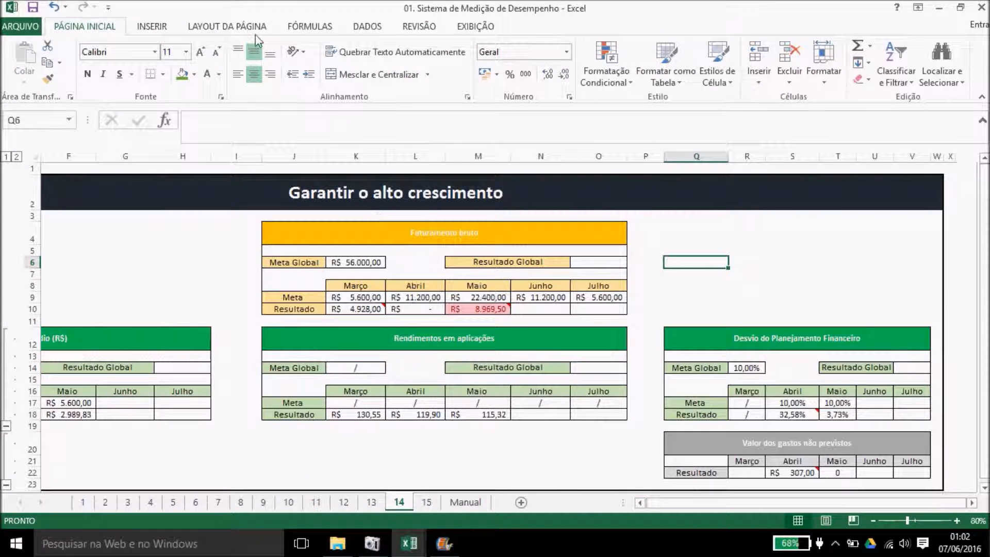
{"action": "left_click", "coordinate": [418, 27]}
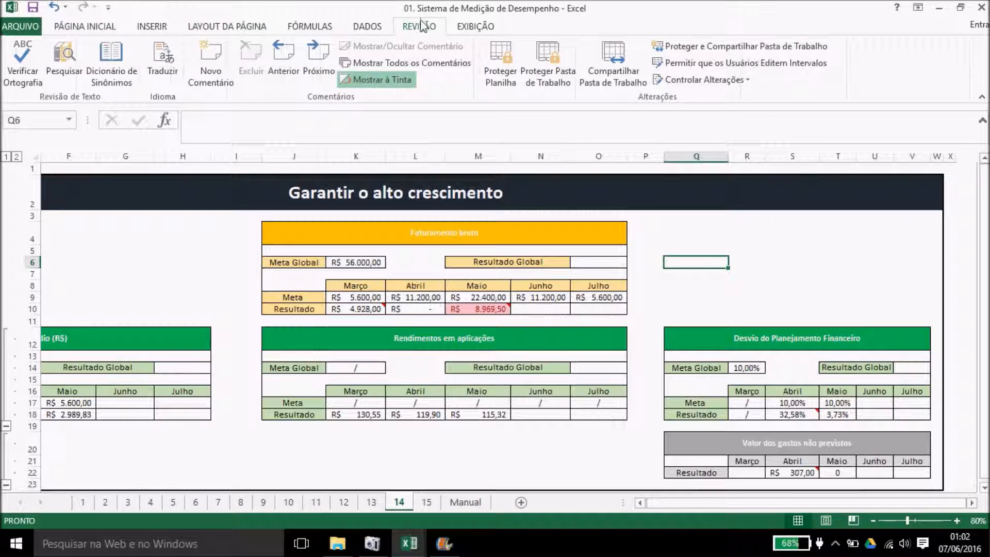
{"action": "left_click", "coordinate": [367, 63]}
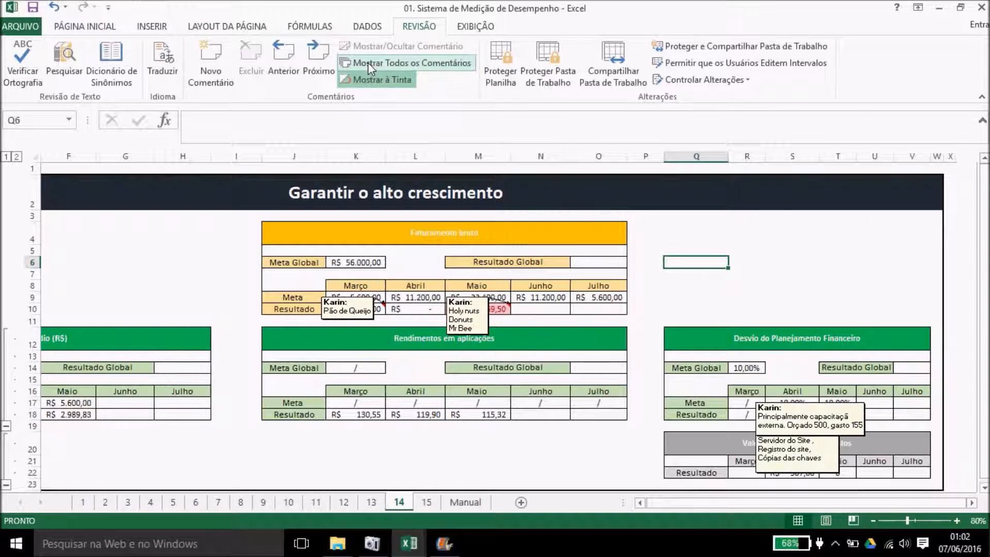
{"action": "left_click", "coordinate": [290, 70]}
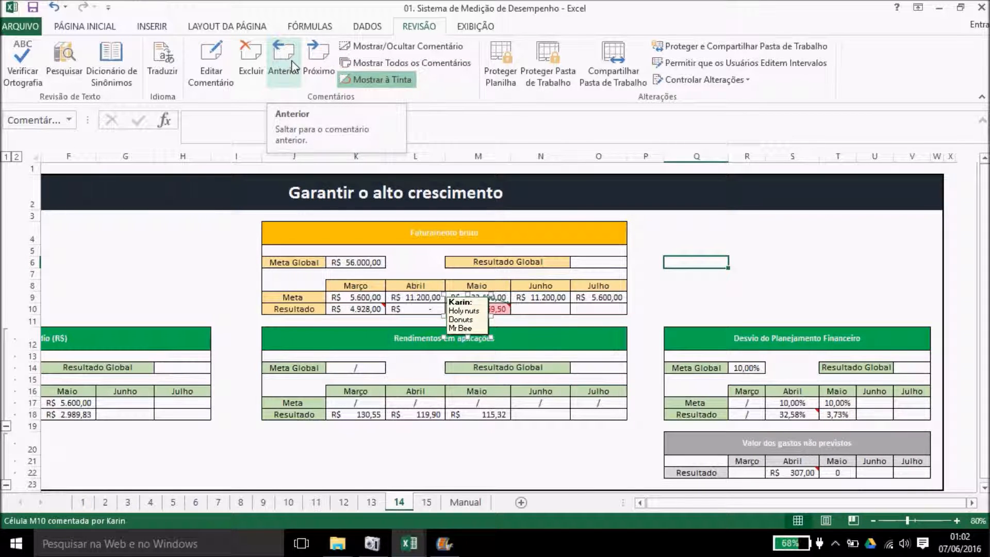
{"action": "left_click", "coordinate": [319, 57]}
{"action": "left_click", "coordinate": [319, 57]}
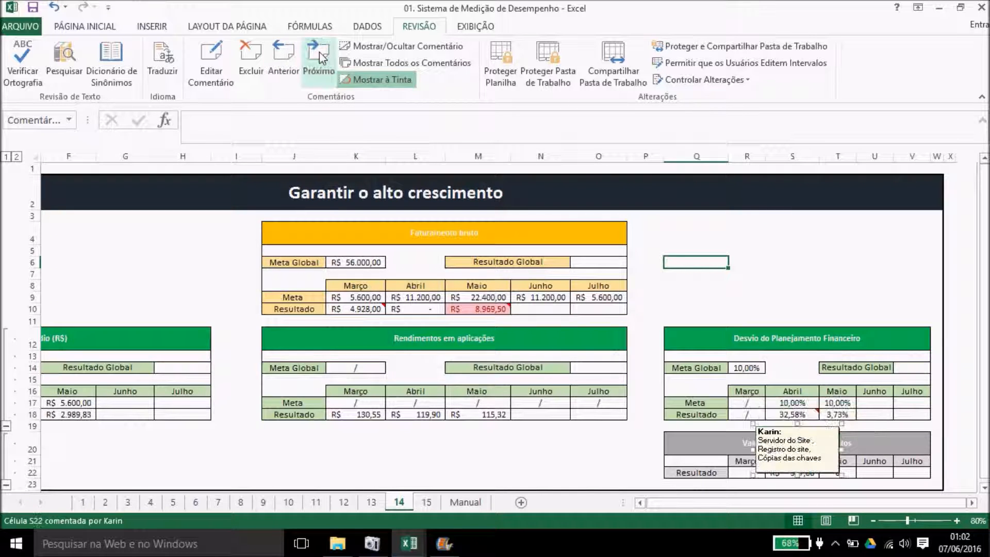
{"action": "left_click", "coordinate": [319, 58]}
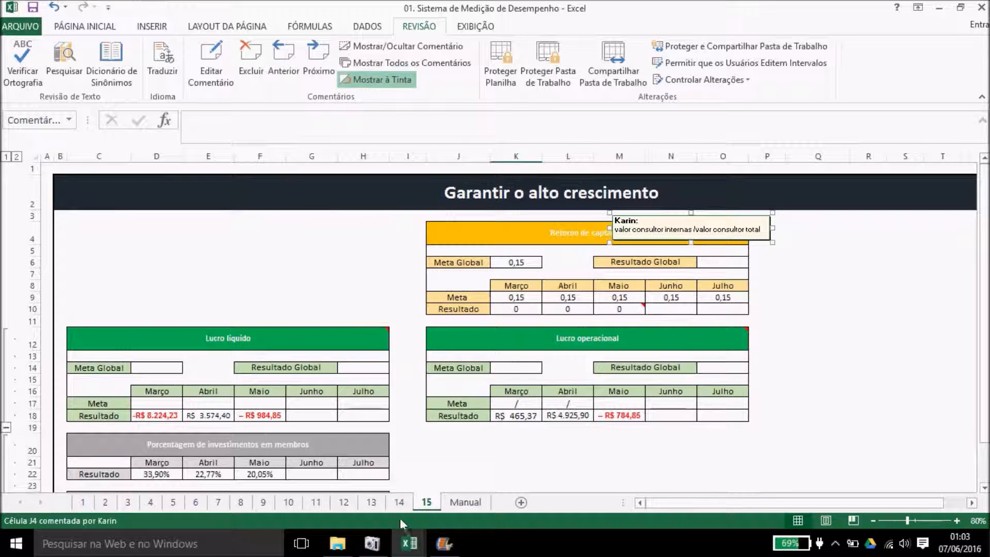
{"action": "left_click", "coordinate": [410, 543]}
{"action": "left_click", "coordinate": [491, 482]}
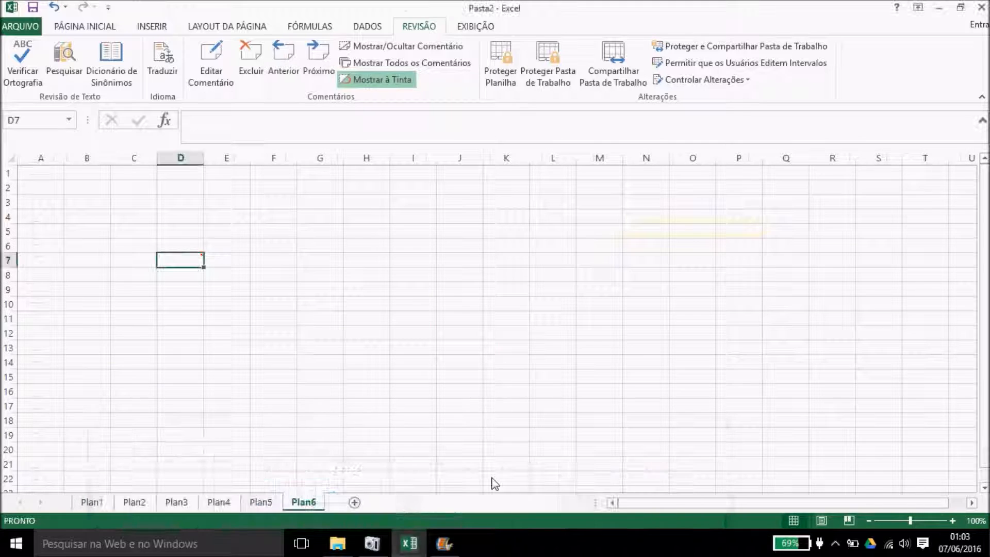
{"action": "left_click", "coordinate": [435, 247]}
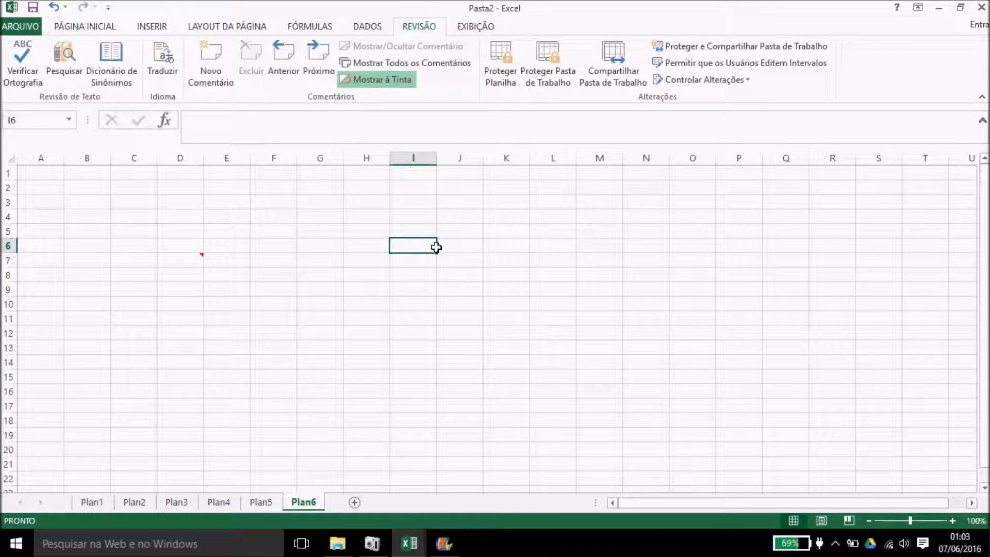
{"action": "left_click", "coordinate": [365, 82]}
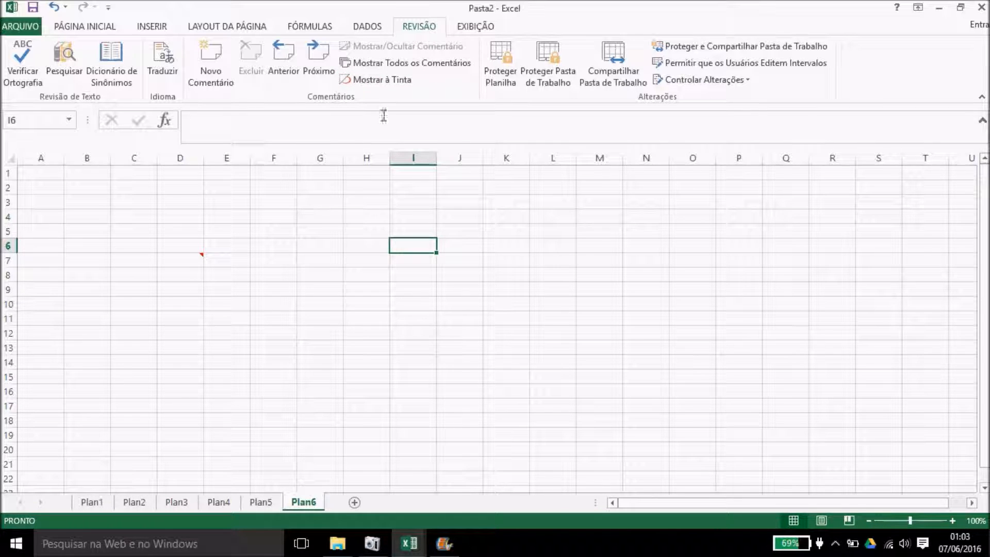
{"action": "left_click", "coordinate": [377, 80]}
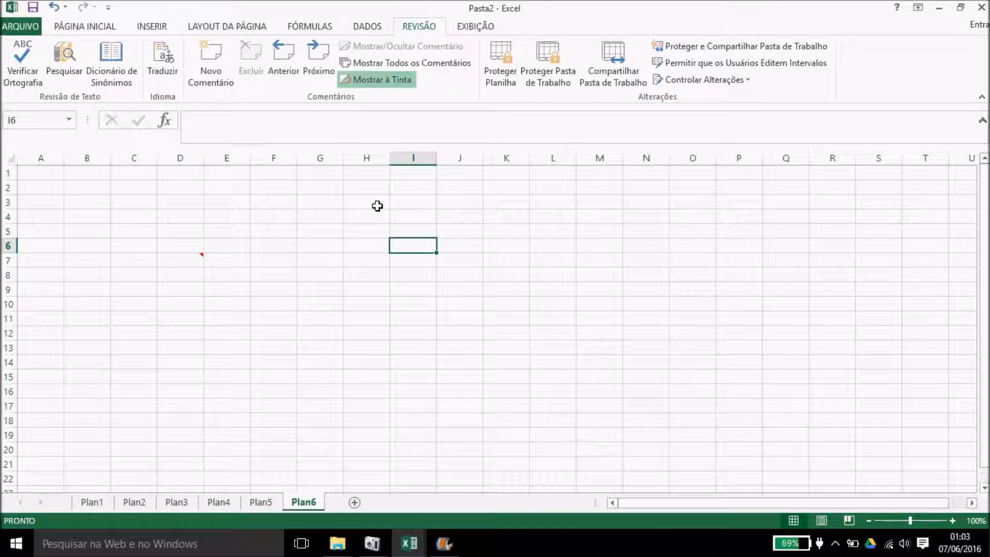
{"action": "left_click", "coordinate": [510, 233]}
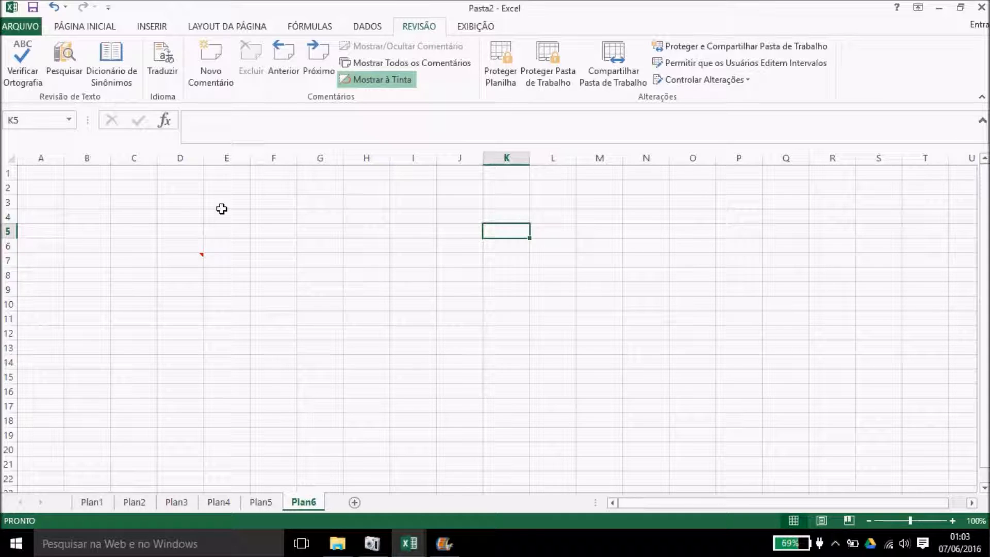
Step: Encrypt the workbook with an opening password, entering and confirming it
{"action": "left_click", "coordinate": [32, 30]}
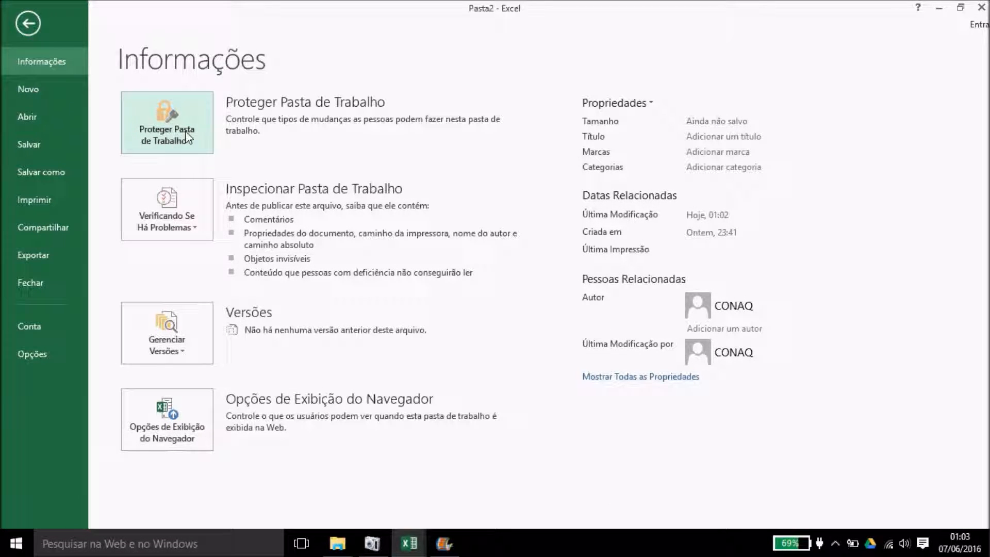
{"action": "left_click", "coordinate": [166, 133]}
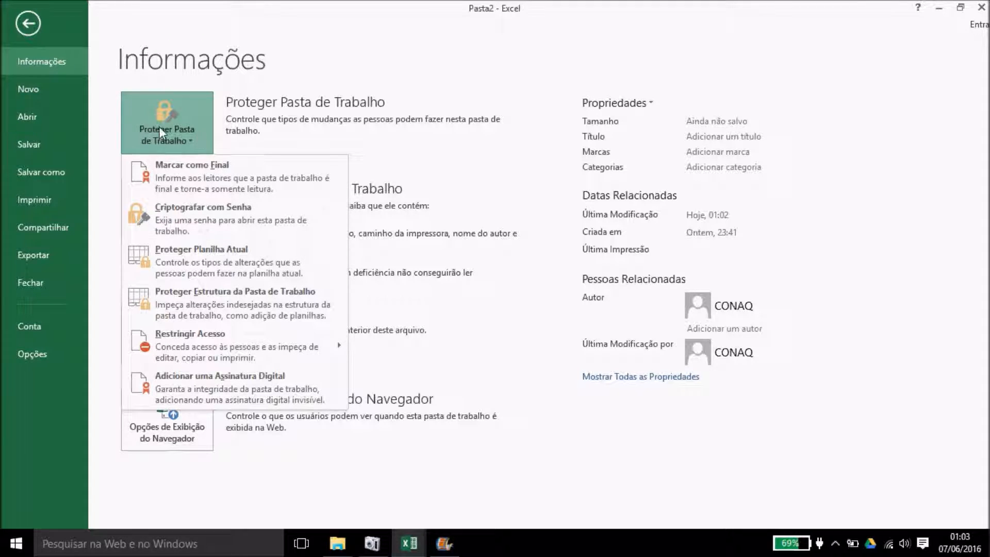
{"action": "left_click", "coordinate": [216, 218]}
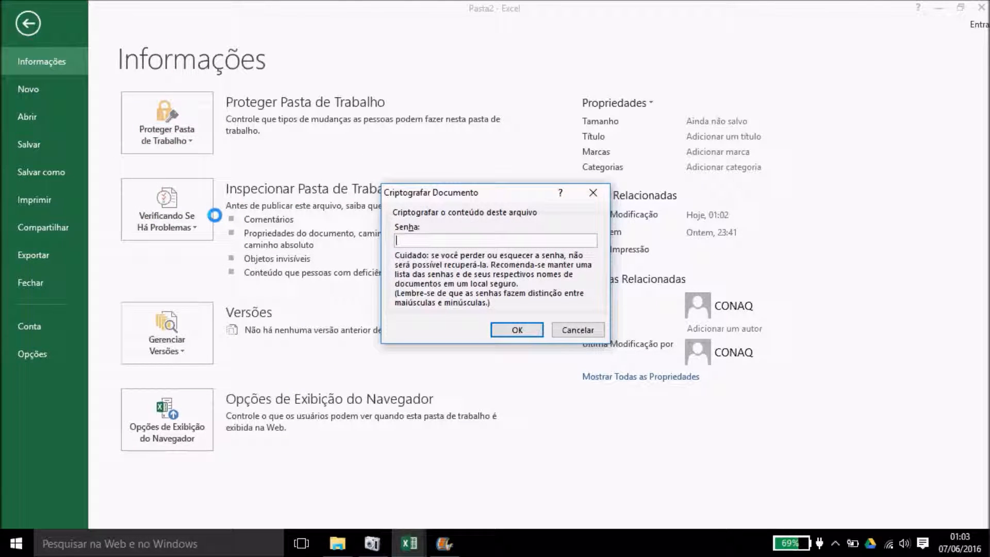
{"action": "type", "text": "1234"}
{"action": "key", "text": "Return"}
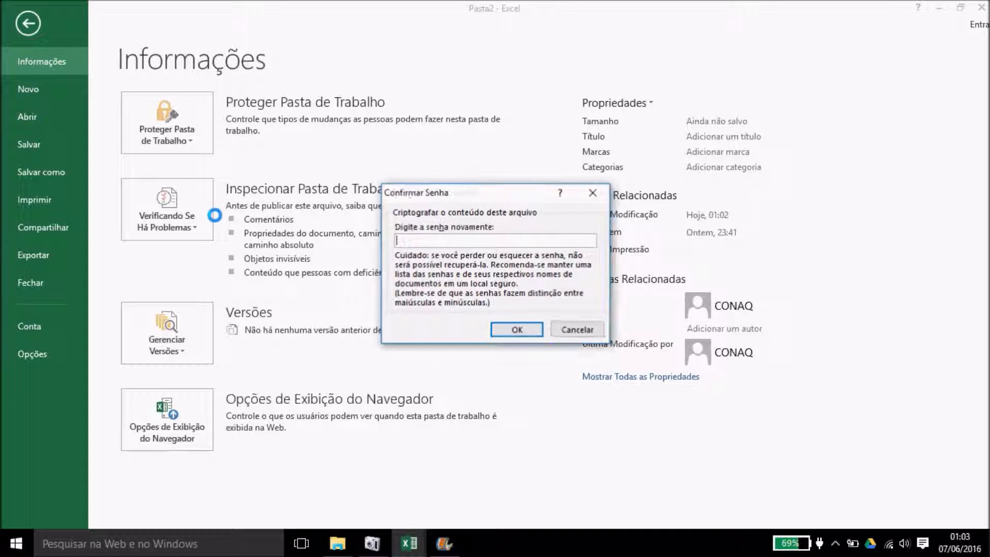
{"action": "type", "text": "123"}
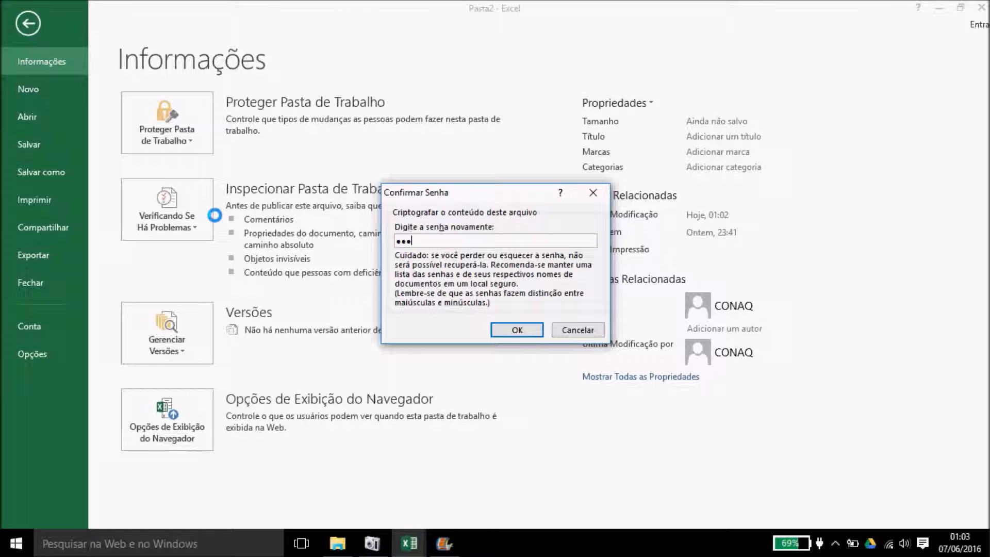
{"action": "type", "text": "4"}
{"action": "key", "text": "Return"}
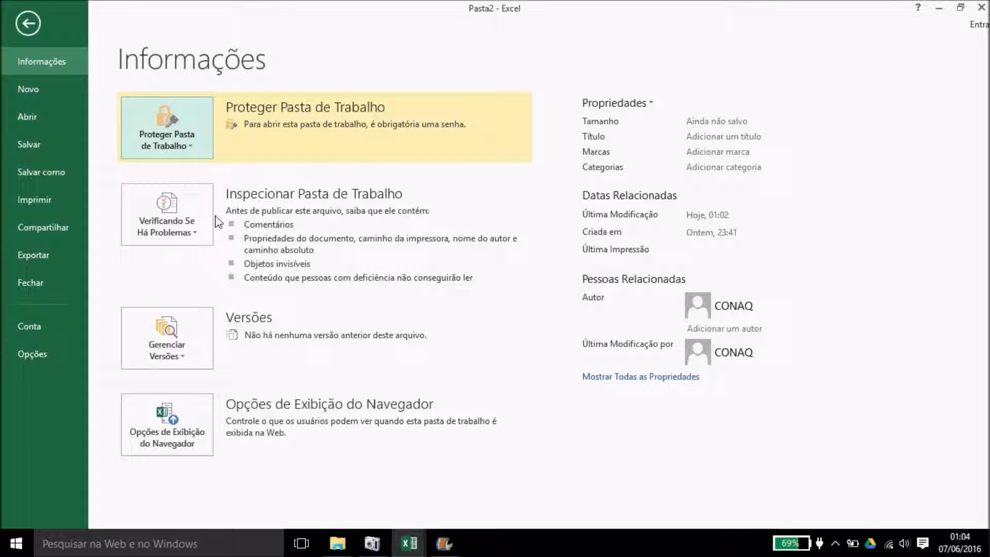
Step: Save the workbook to the desktop as Pasta2 and close the Excel window
{"action": "left_click", "coordinate": [59, 150]}
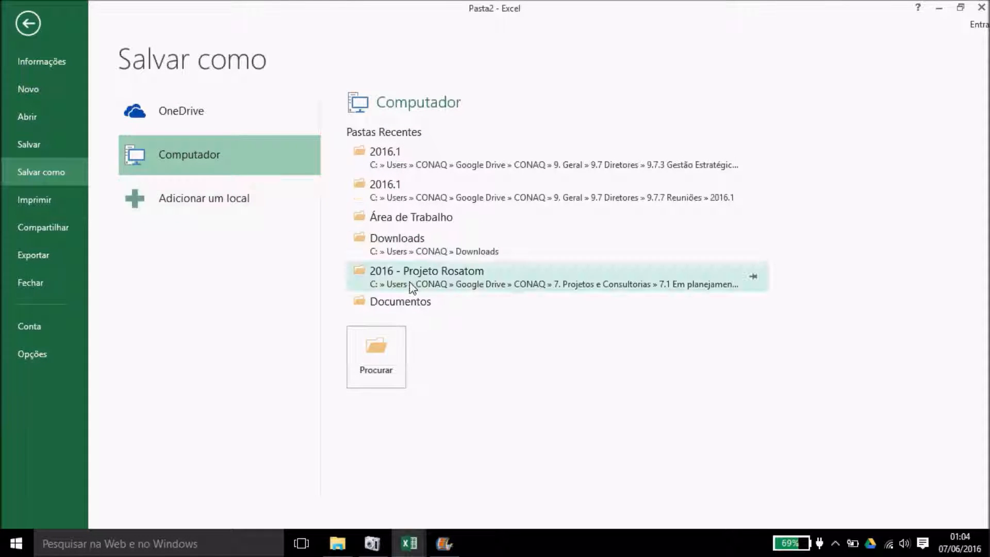
{"action": "left_click", "coordinate": [388, 355]}
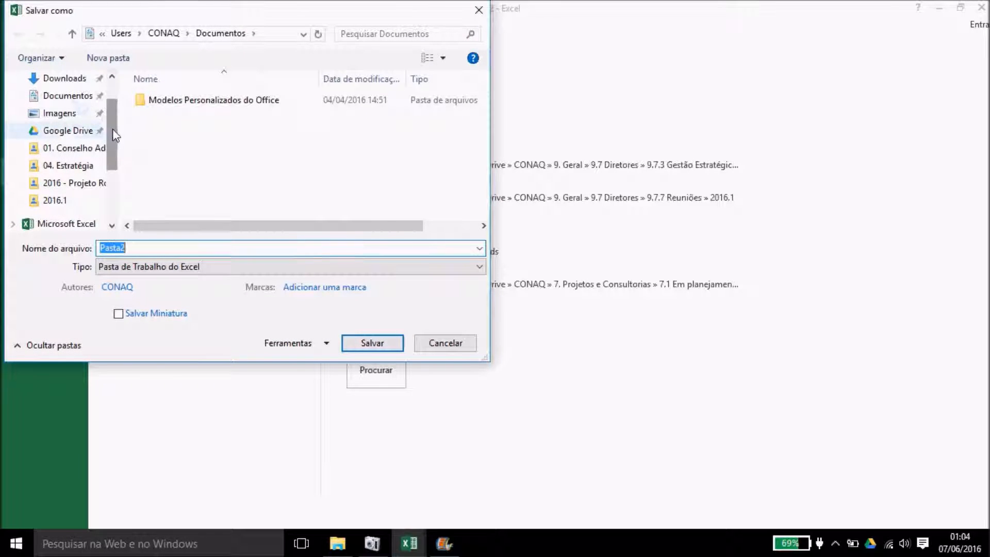
{"action": "left_click_drag", "start_coordinate": [111, 133], "coordinate": [111, 73]}
{"action": "left_click", "coordinate": [87, 101]}
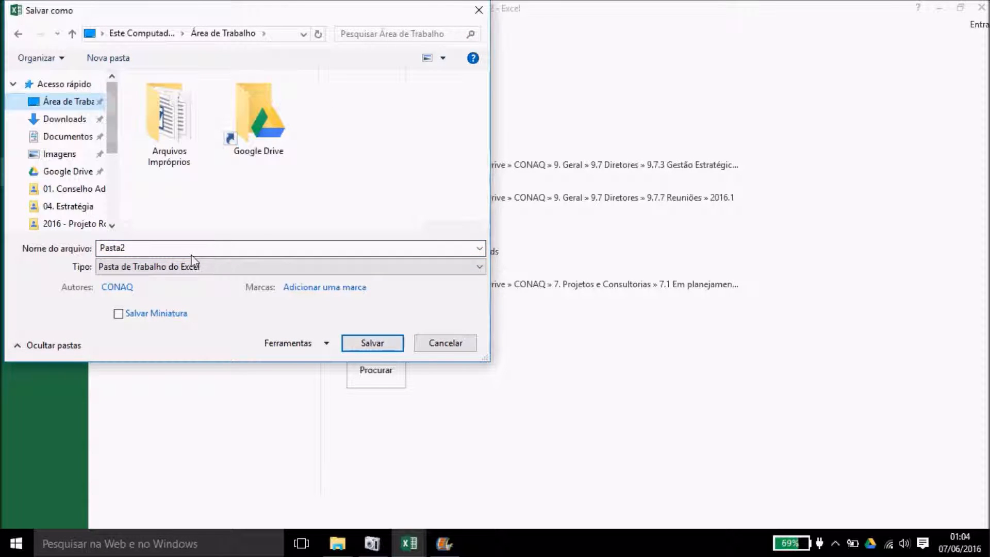
{"action": "left_click", "coordinate": [371, 343]}
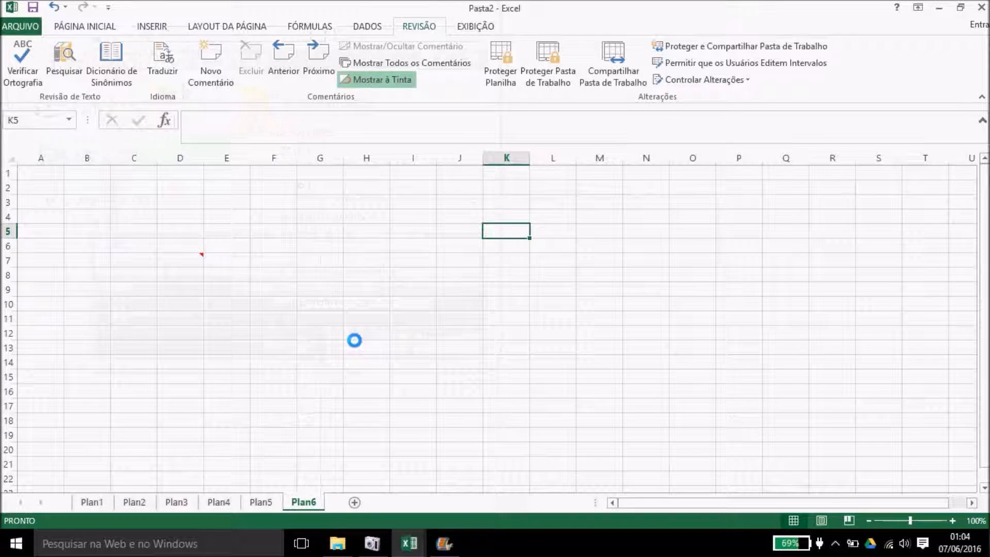
{"action": "left_click", "coordinate": [981, 7]}
{"action": "left_click", "coordinate": [939, 9]}
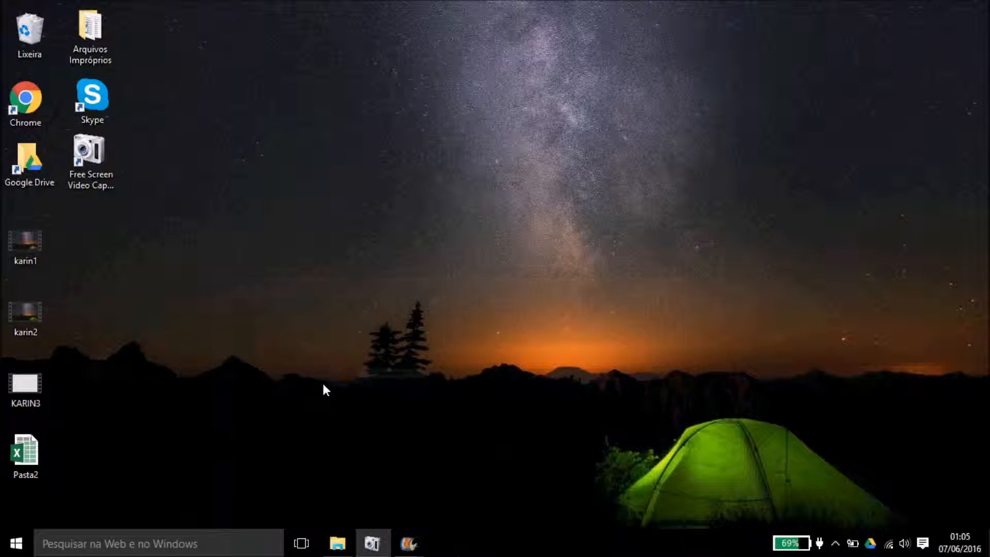
Step: Open Pasta2 from the desktop and enter its password to unlock it
{"action": "double_click", "coordinate": [26, 456]}
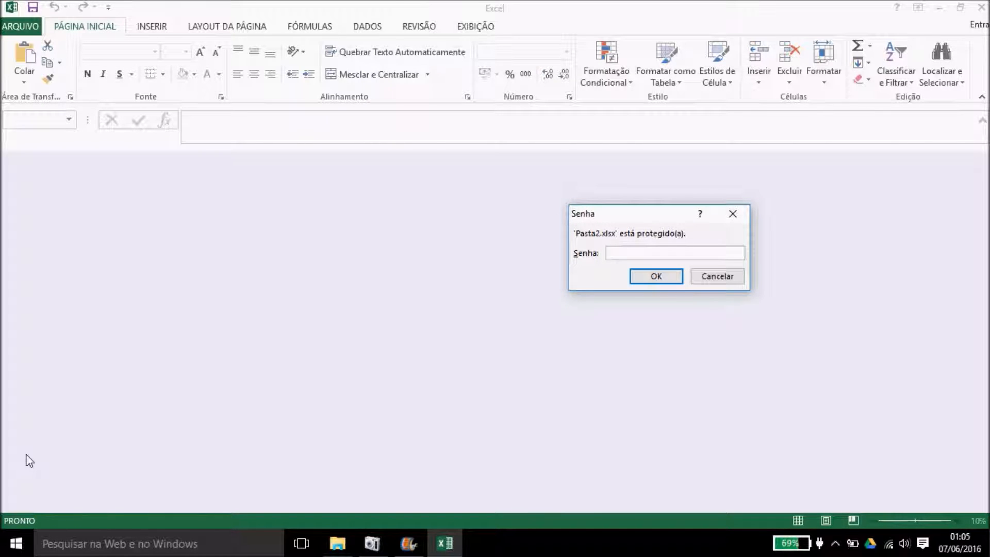
{"action": "type", "text": "123"}
{"action": "key", "text": "Return"}
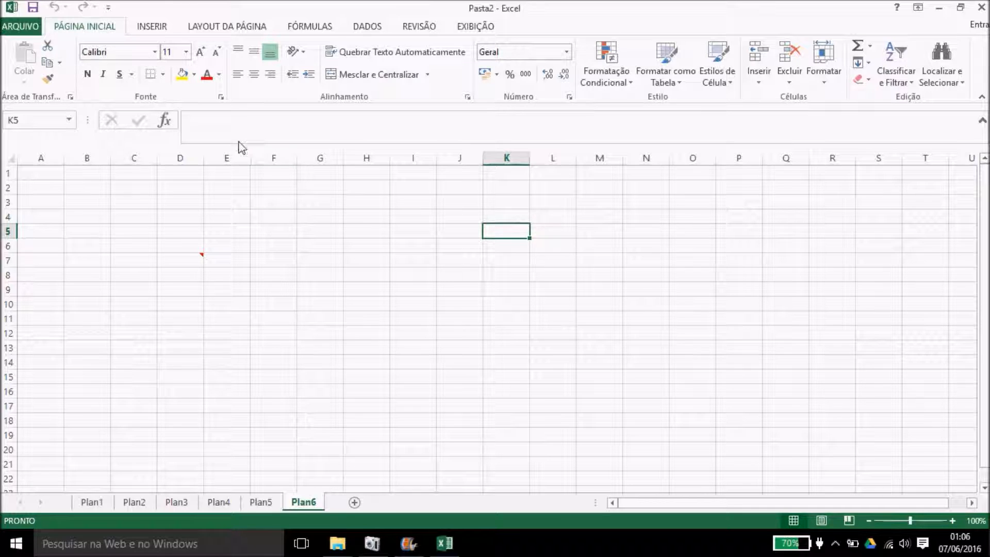
Step: Select the whole Plan6 sheet and clear Bloqueadas in Formatar Células > Proteção
{"action": "left_click", "coordinate": [259, 28]}
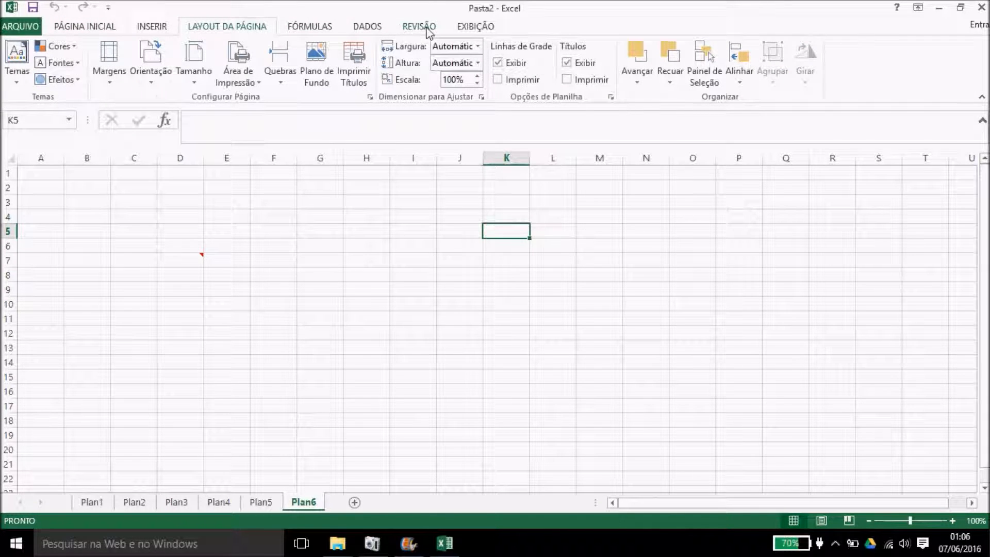
{"action": "left_click", "coordinate": [423, 28]}
{"action": "left_click", "coordinate": [438, 205]}
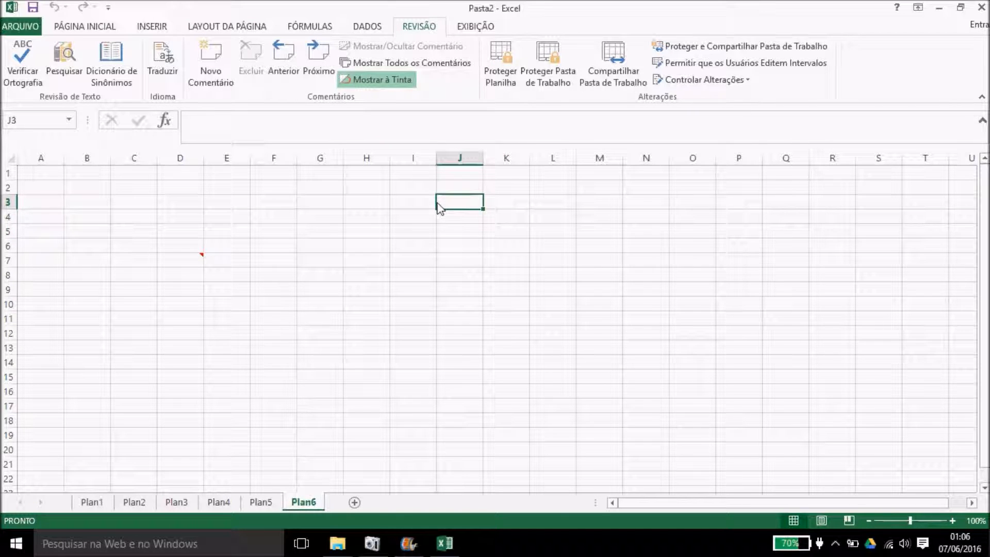
{"action": "left_click", "coordinate": [10, 159]}
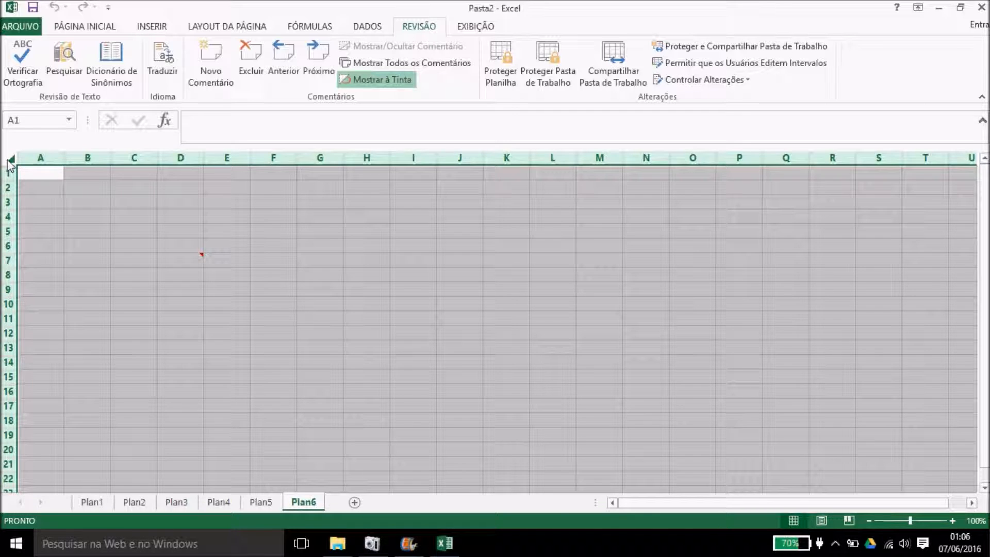
{"action": "right_click", "coordinate": [12, 164]}
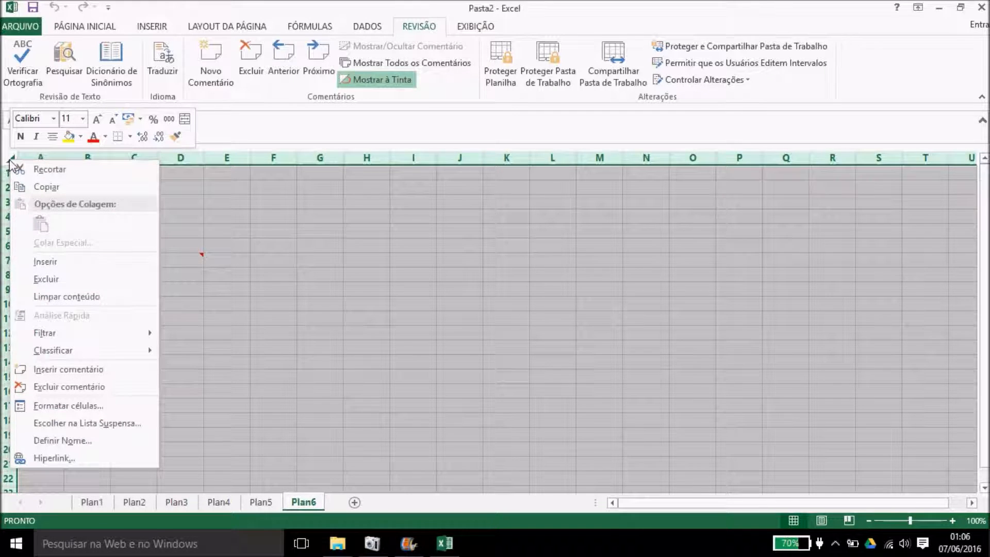
{"action": "left_click", "coordinate": [102, 406]}
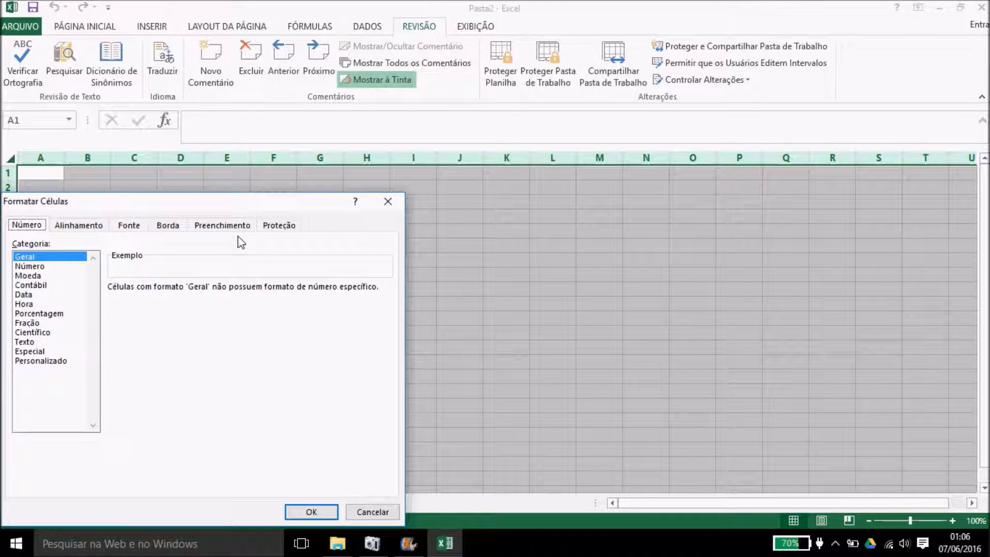
{"action": "left_click", "coordinate": [279, 227]}
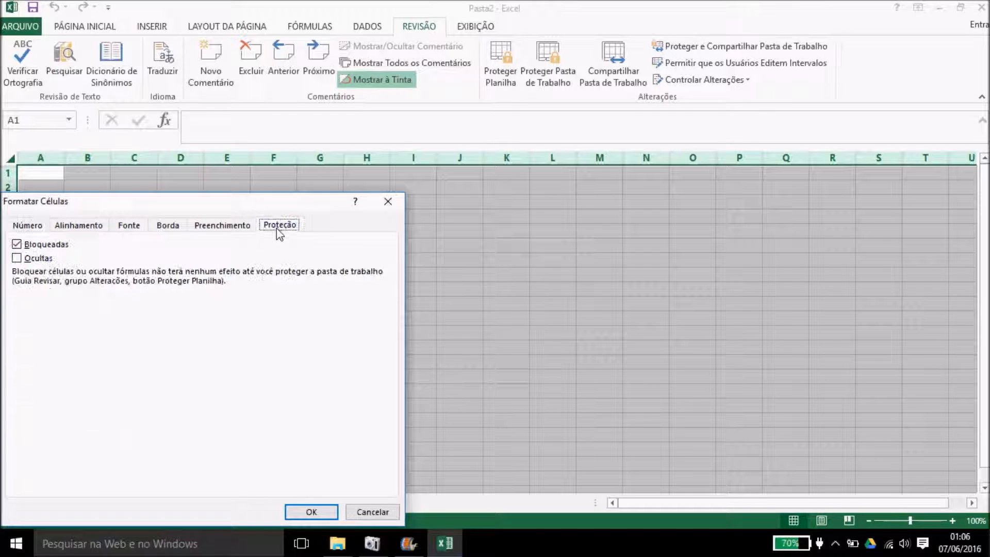
{"action": "left_click", "coordinate": [17, 246]}
{"action": "left_click", "coordinate": [312, 512]}
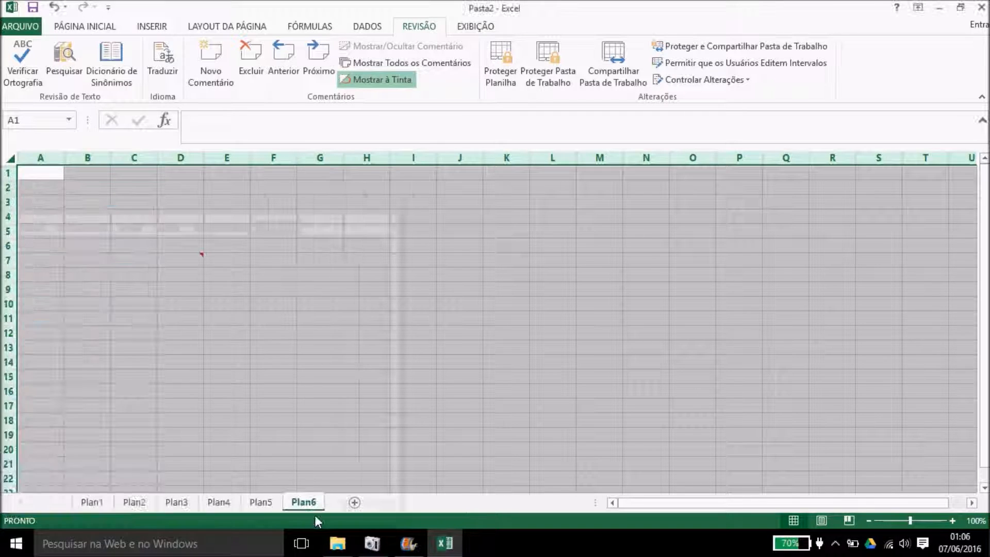
Step: Enter 1 in F3 and fill it down to F16
{"action": "left_click", "coordinate": [332, 352]}
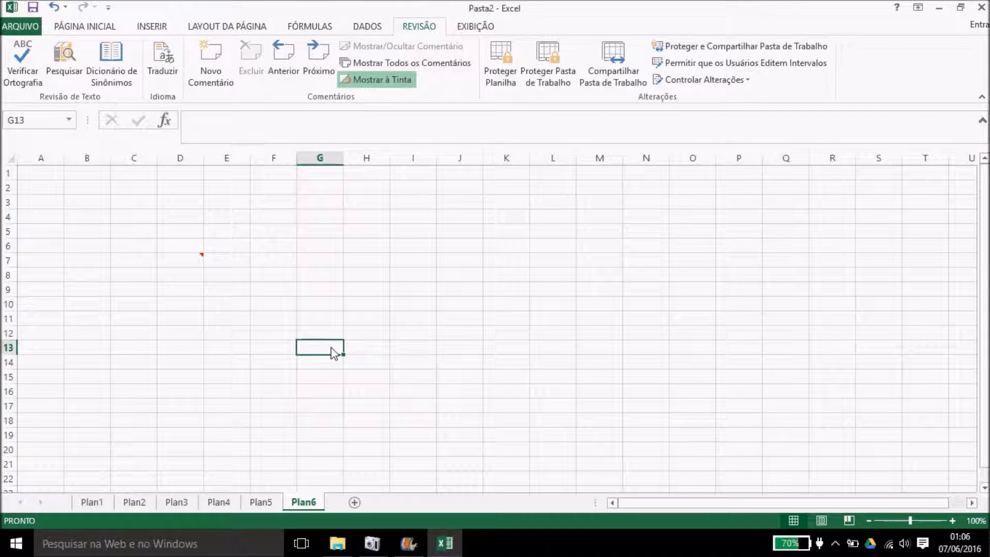
{"action": "left_click", "coordinate": [273, 207]}
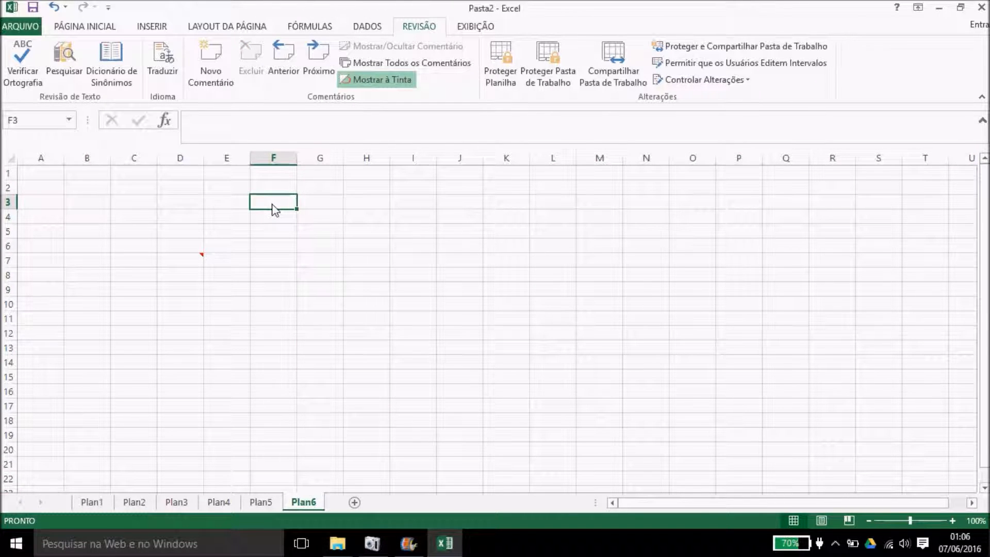
{"action": "type", "text": "1"}
{"action": "left_click_drag", "start_coordinate": [297, 209], "coordinate": [302, 398]}
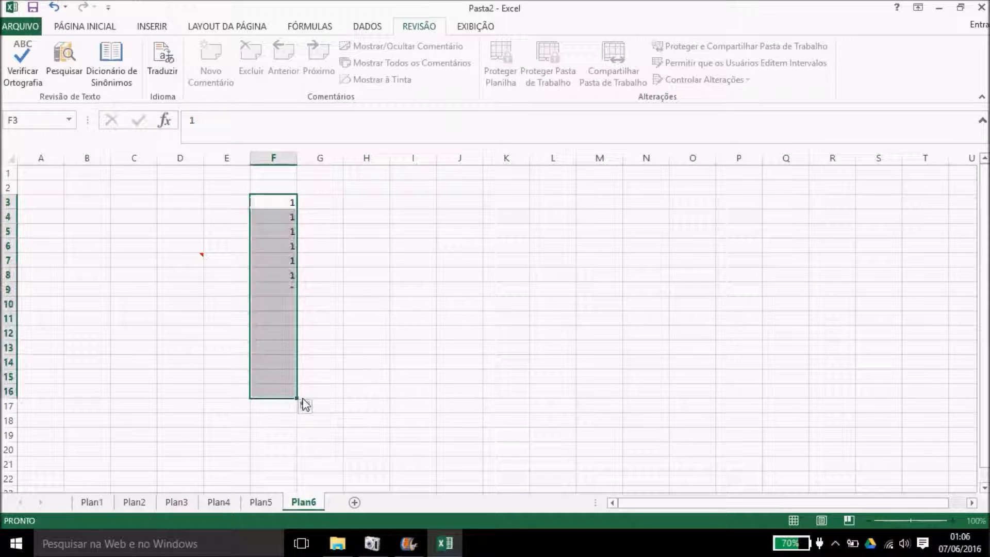
{"action": "left_click", "coordinate": [389, 348]}
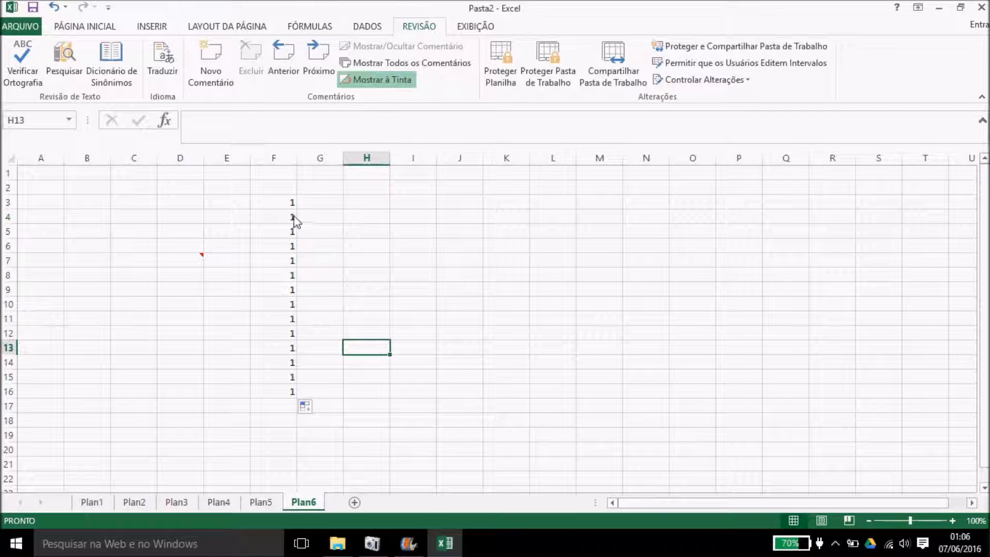
{"action": "key", "text": "Right"}
{"action": "key", "text": "Right"}
{"action": "key", "text": "Right"}
{"action": "key", "text": "Down"}
{"action": "key", "text": "Down"}
{"action": "key", "text": "Down"}
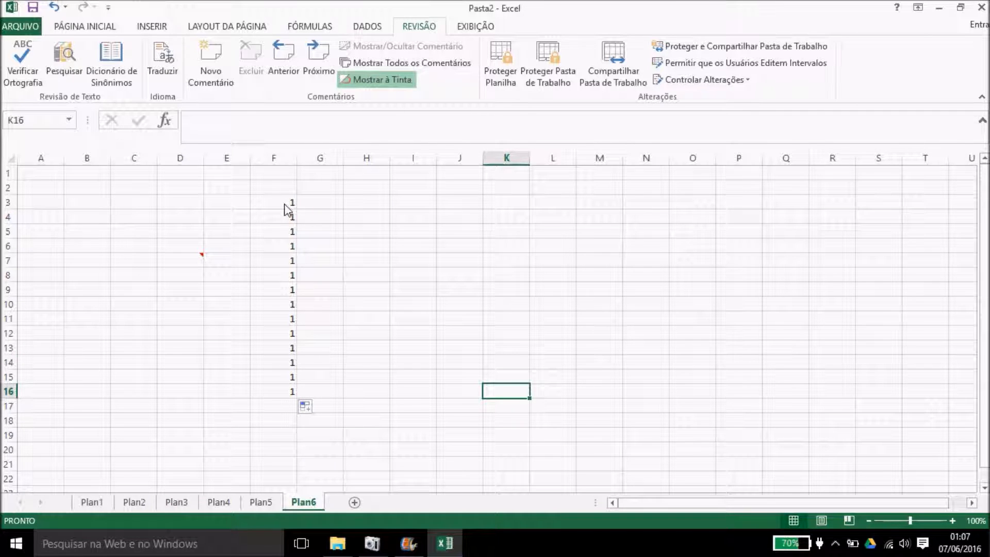
Step: Mark F3:F16 as Bloqueadas (locked) in Formatar Células > Proteção
{"action": "left_click_drag", "start_coordinate": [286, 207], "coordinate": [292, 393]}
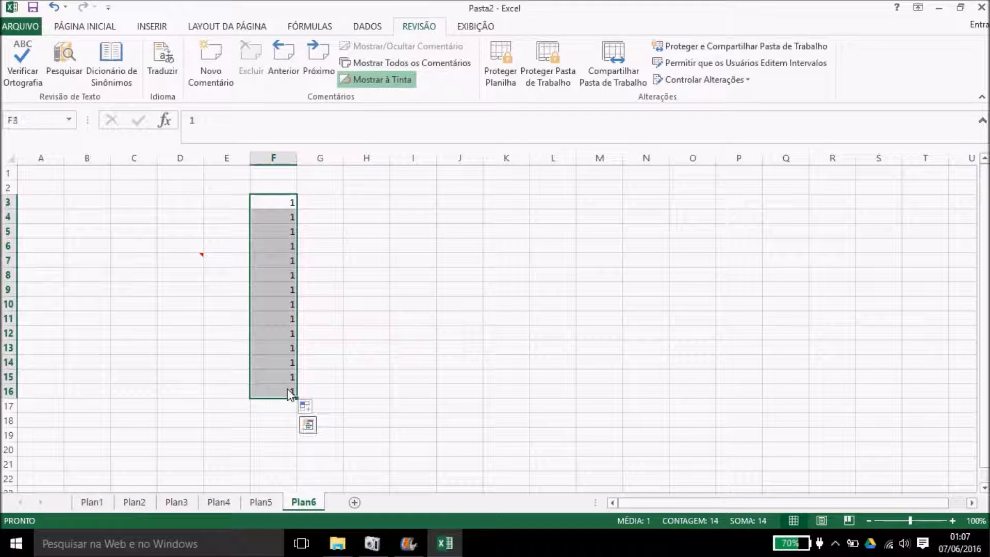
{"action": "right_click", "coordinate": [278, 331]}
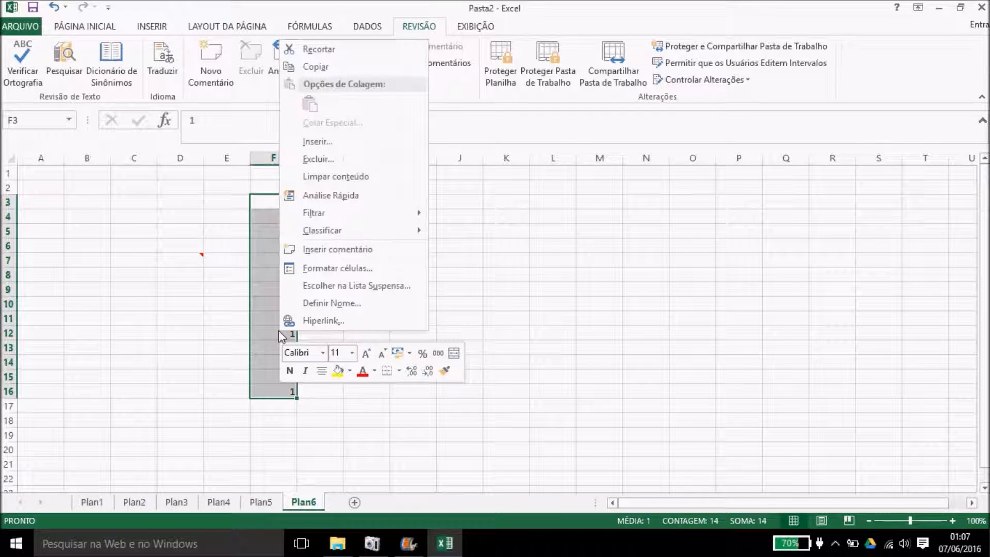
{"action": "left_click", "coordinate": [295, 269]}
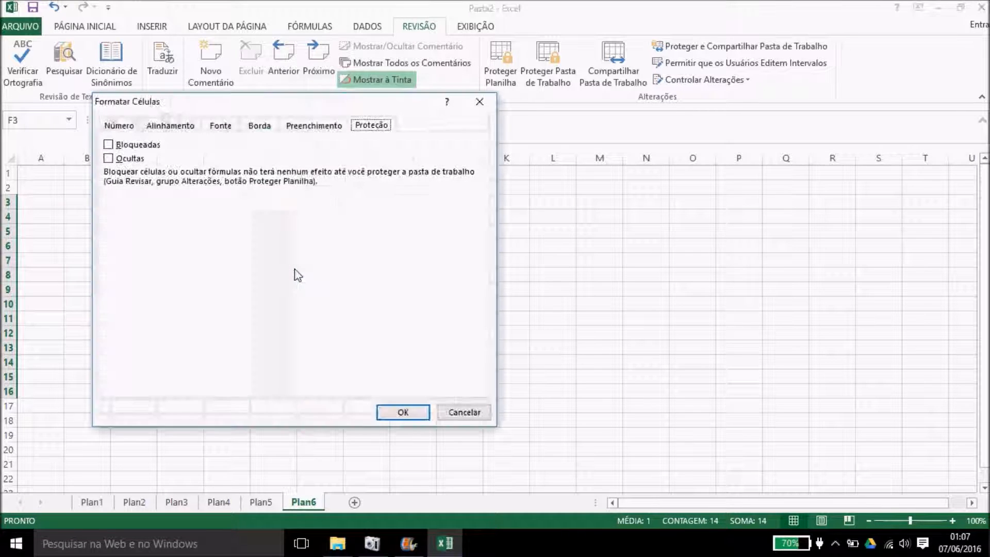
{"action": "left_click", "coordinate": [109, 144]}
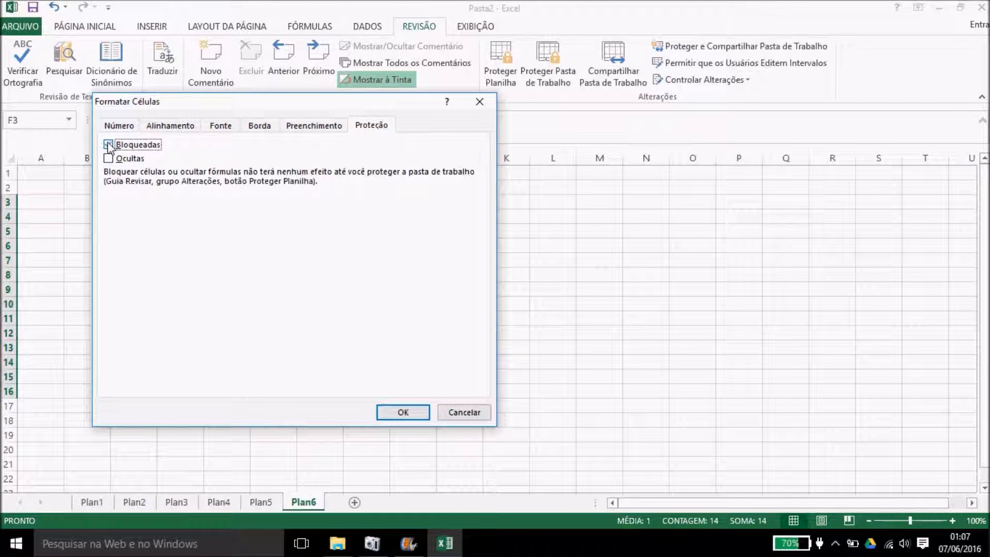
{"action": "left_click", "coordinate": [412, 412]}
{"action": "left_click", "coordinate": [412, 411]}
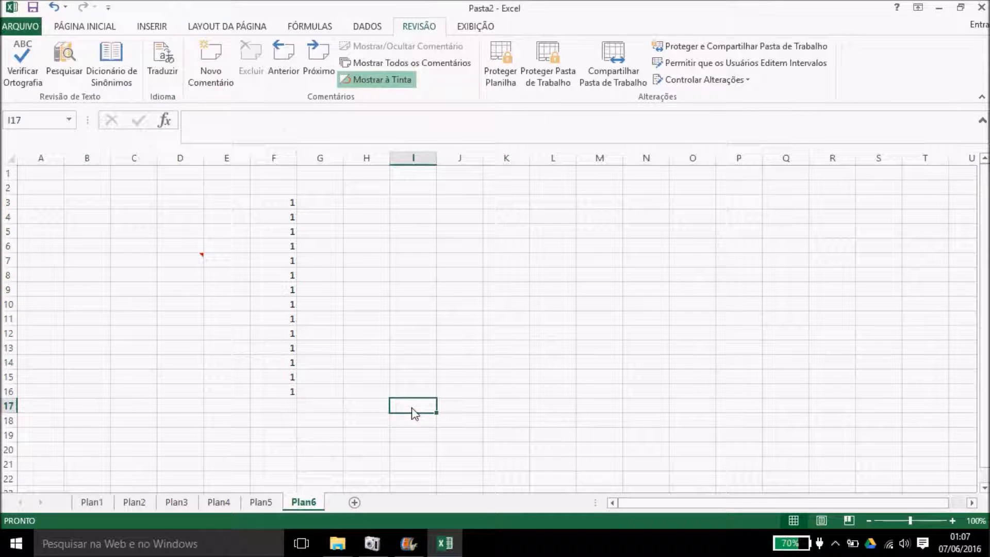
{"action": "left_click", "coordinate": [505, 86]}
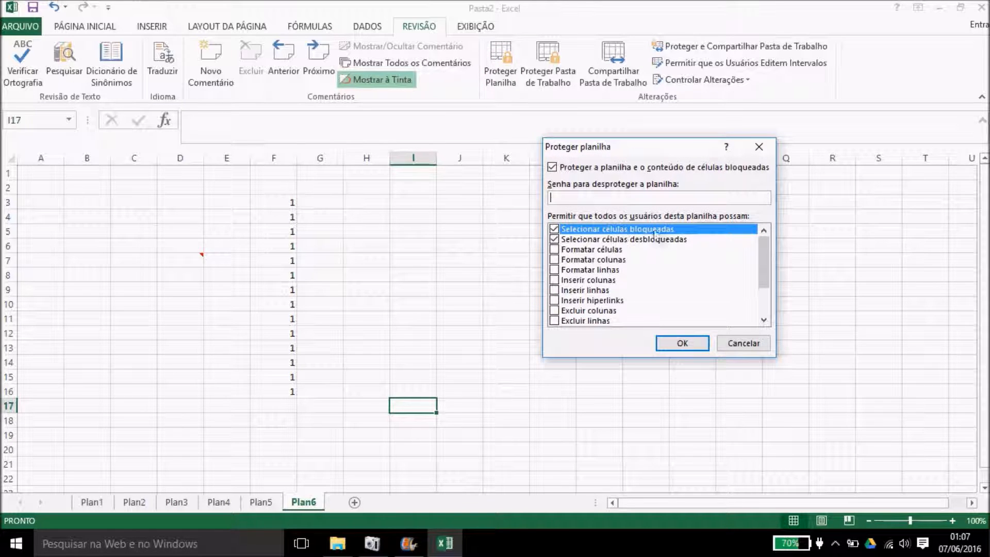
Step: Protect Plan6 with a confirmed password so locked cells cannot be selected
{"action": "left_click", "coordinate": [554, 229]}
{"action": "left_click", "coordinate": [584, 198]}
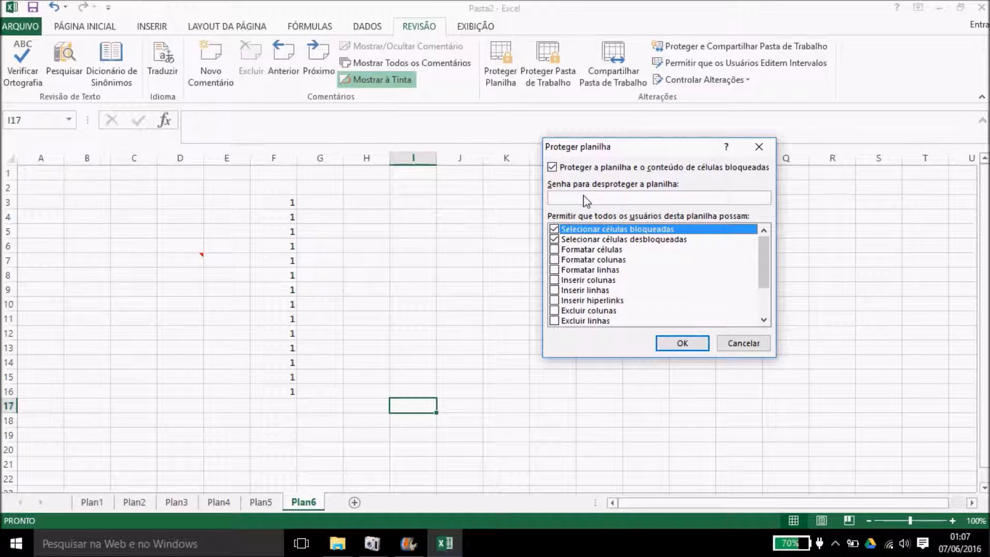
{"action": "type", "text": "123"}
{"action": "key", "text": "Return"}
{"action": "type", "text": "123"}
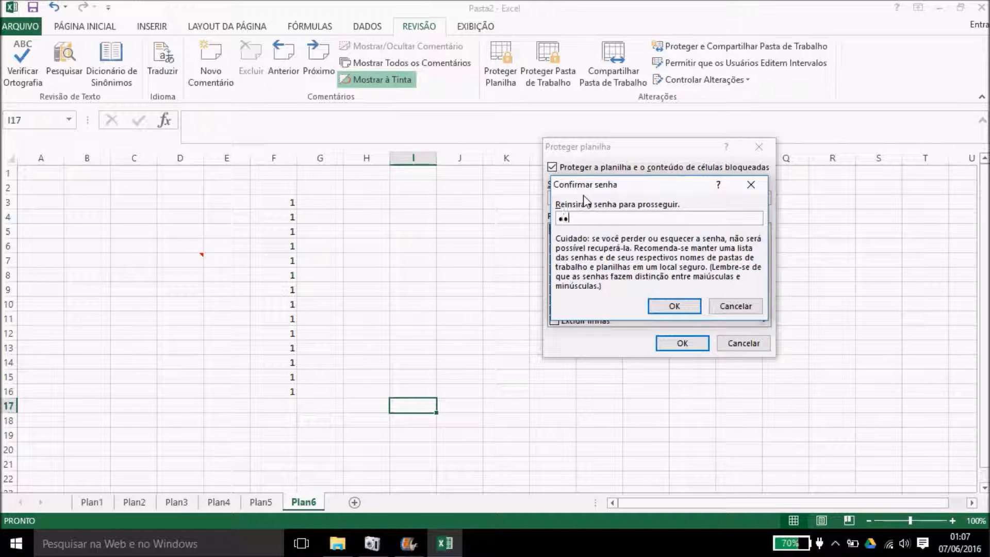
{"action": "key", "text": "Return"}
Step: Enter jdnABSj in unlocked J6 and ajsAIB in unlocked H7
{"action": "left_click", "coordinate": [453, 251]}
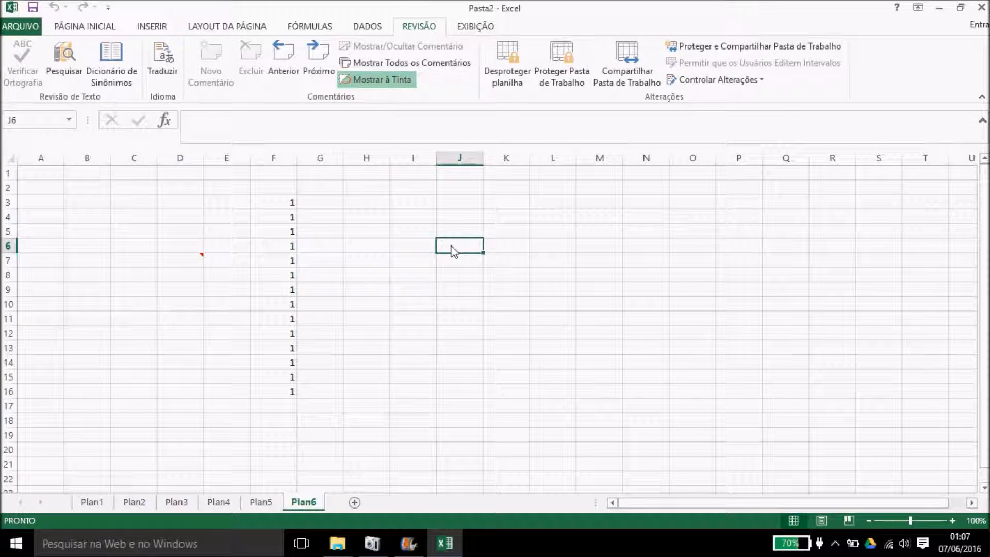
{"action": "type", "text": "jdn"}
{"action": "key", "text": "Caps_Lock"}
{"action": "type", "text": "ABS"}
{"action": "key", "text": "Caps_Lock"}
{"action": "type", "text": "j"}
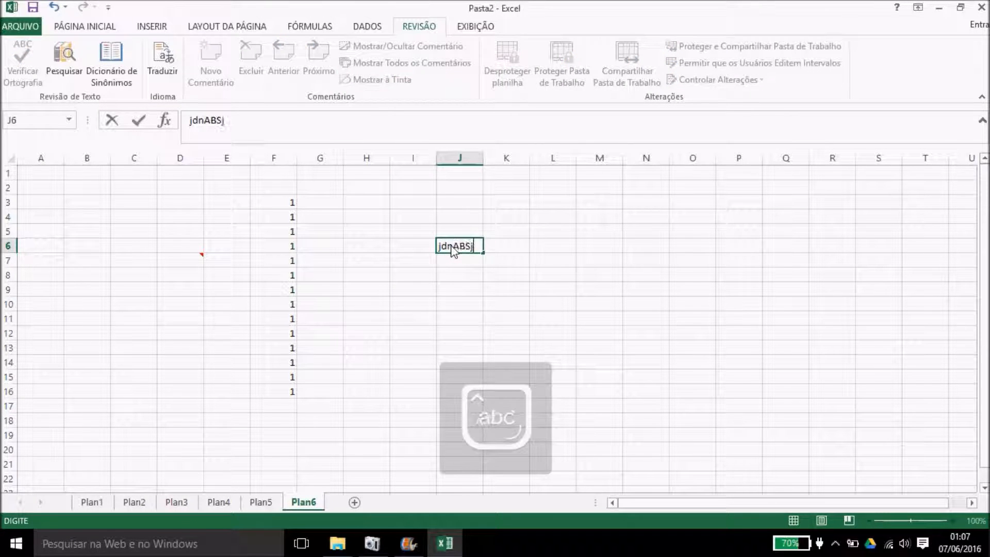
{"action": "left_click", "coordinate": [380, 268]}
{"action": "type", "text": "ajs"}
{"action": "key", "text": "Caps_Lock"}
{"action": "type", "text": "AIB"}
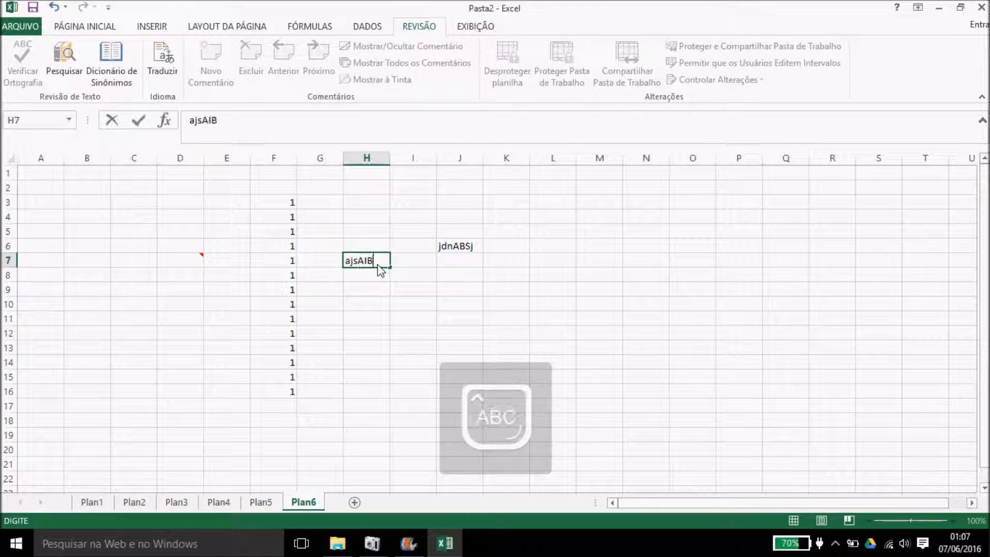
Step: Try typing in locked cell F7 and dismiss the protected-sheet warning
{"action": "left_click", "coordinate": [290, 269]}
{"action": "key", "text": "a"}
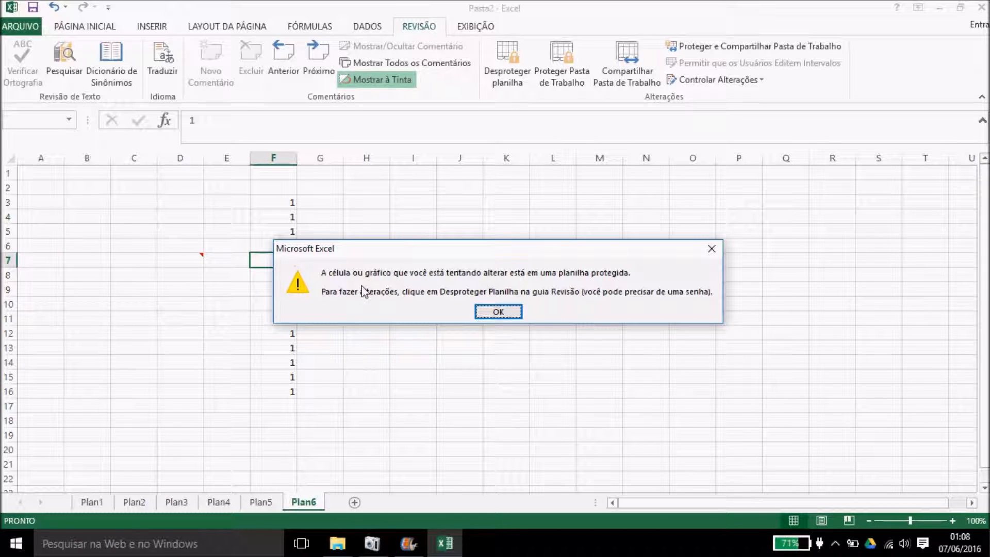
{"action": "left_click", "coordinate": [491, 312]}
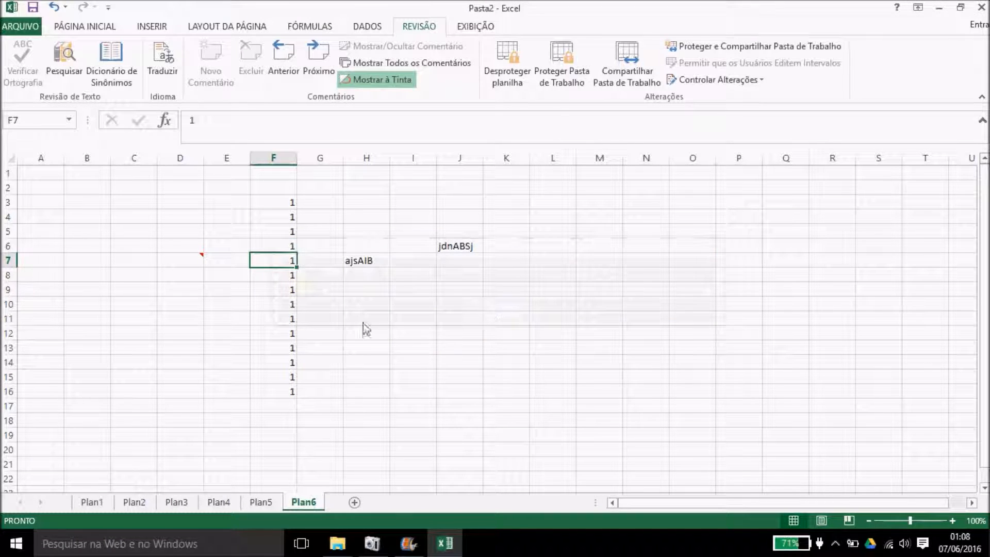
Step: Start unprotecting Plan6 by entering its password in Desproteger Planilha
{"action": "left_click", "coordinate": [288, 203]}
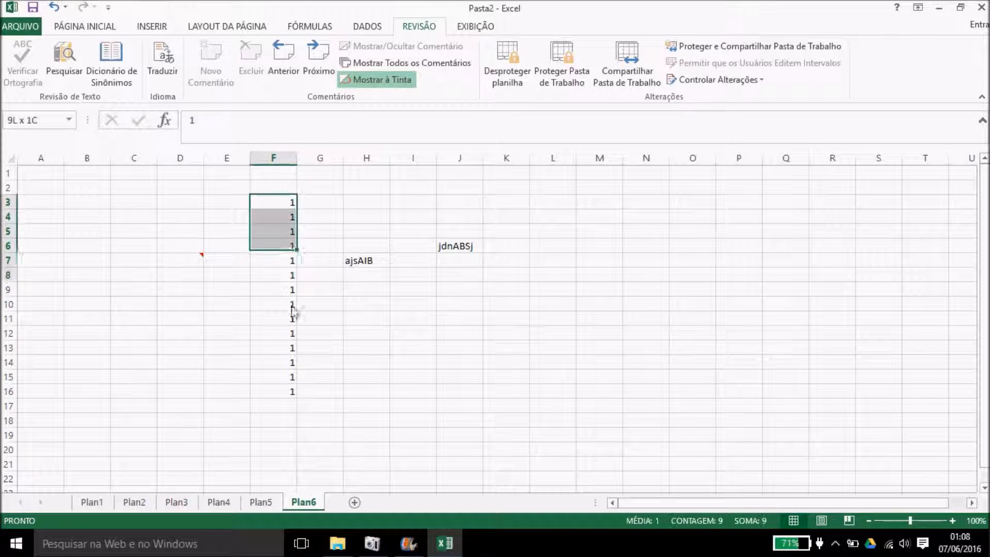
{"action": "left_click", "coordinate": [503, 187]}
{"action": "left_click", "coordinate": [503, 64]}
{"action": "type", "text": "123"}
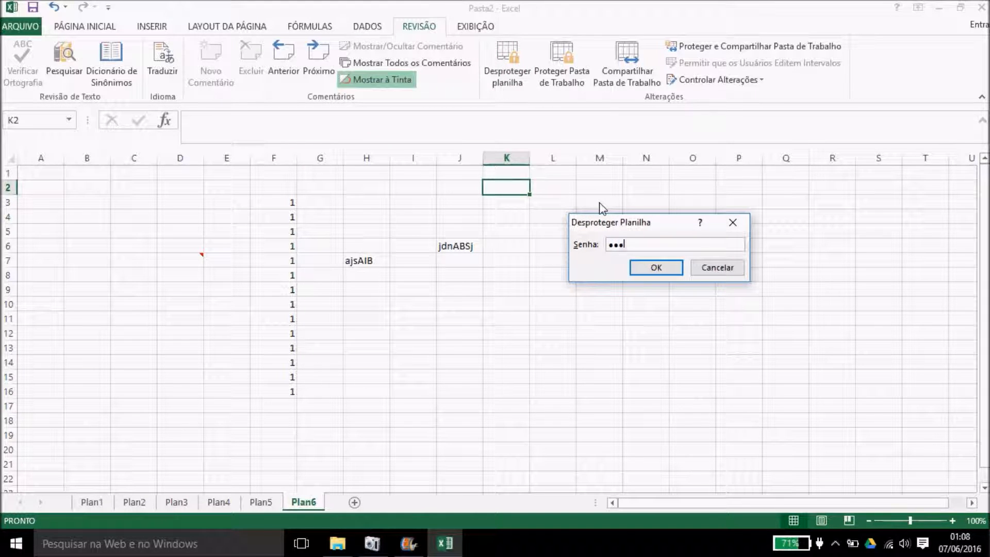
Step: Finish unprotecting the sheet, type a test entry in F6, then undo it
{"action": "key", "text": "Return"}
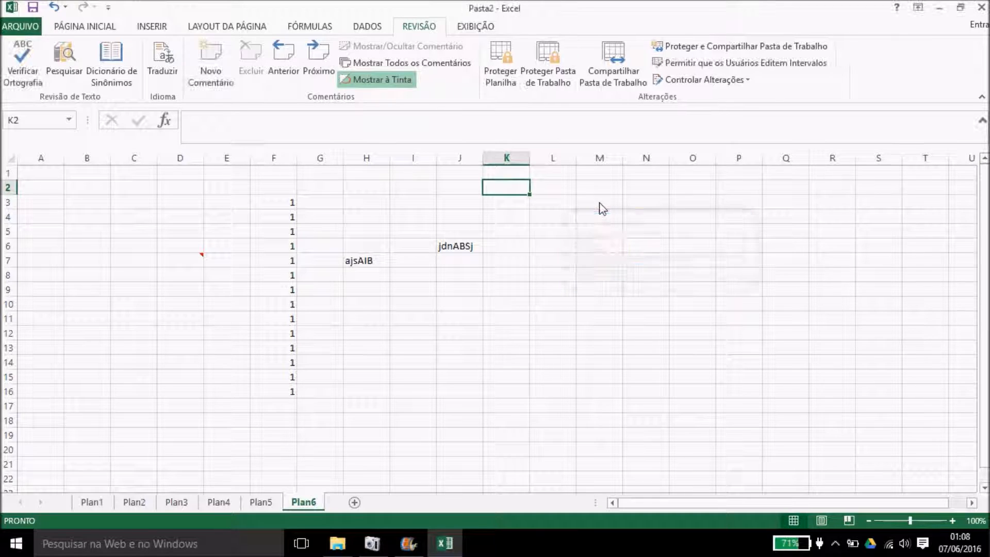
{"action": "left_click", "coordinate": [277, 250]}
{"action": "type", "text": "\\KZNX\\JXB"}
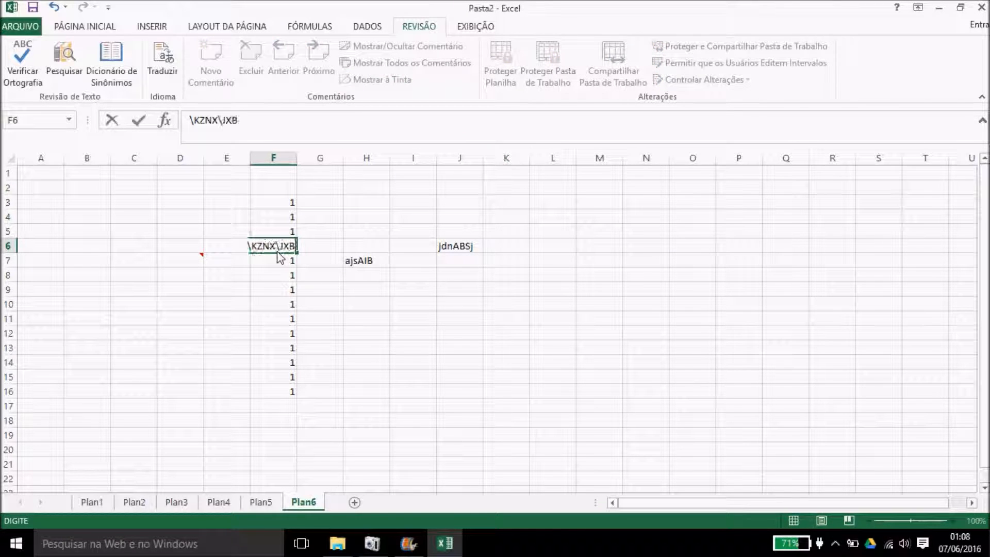
{"action": "left_click", "coordinate": [372, 303]}
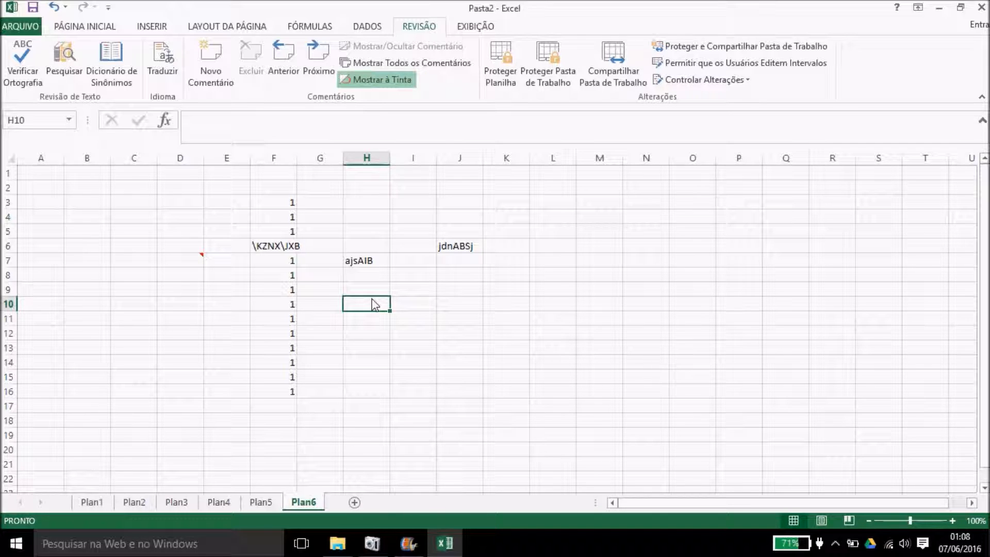
{"action": "key", "text": "ctrl+z"}
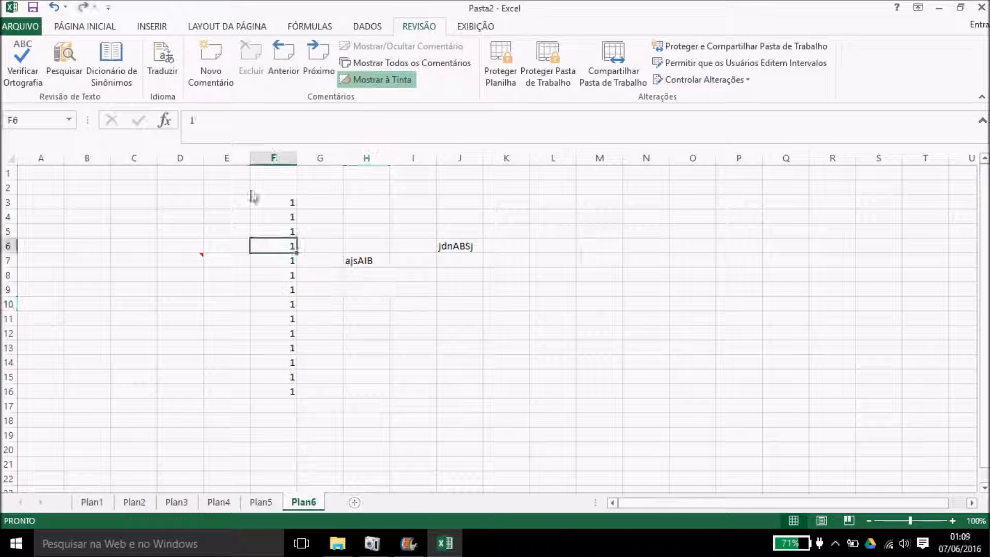
Step: Delete all the 1s and typed text in E2:K18
{"action": "left_click_drag", "start_coordinate": [234, 191], "coordinate": [496, 426]}
{"action": "key", "text": "Delete"}
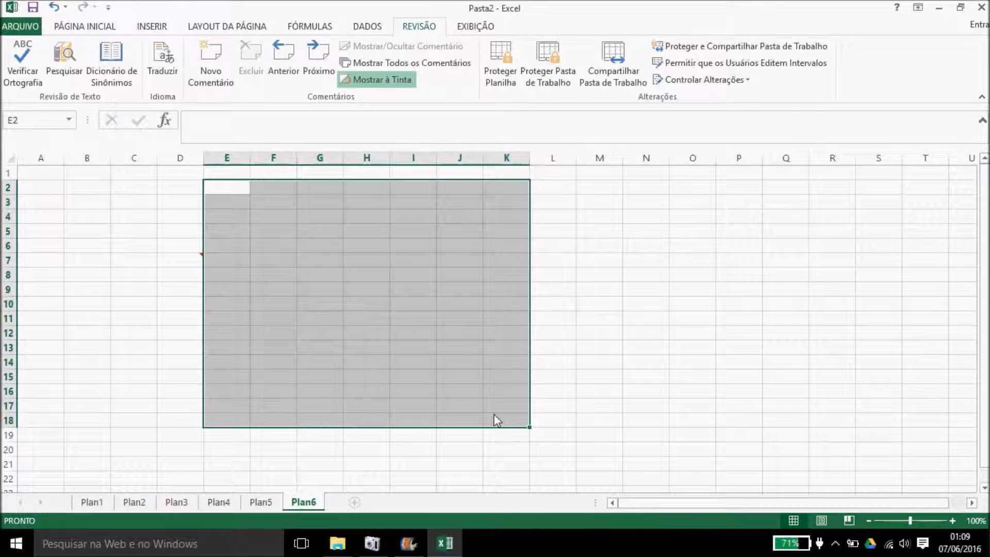
{"action": "left_click", "coordinate": [581, 362]}
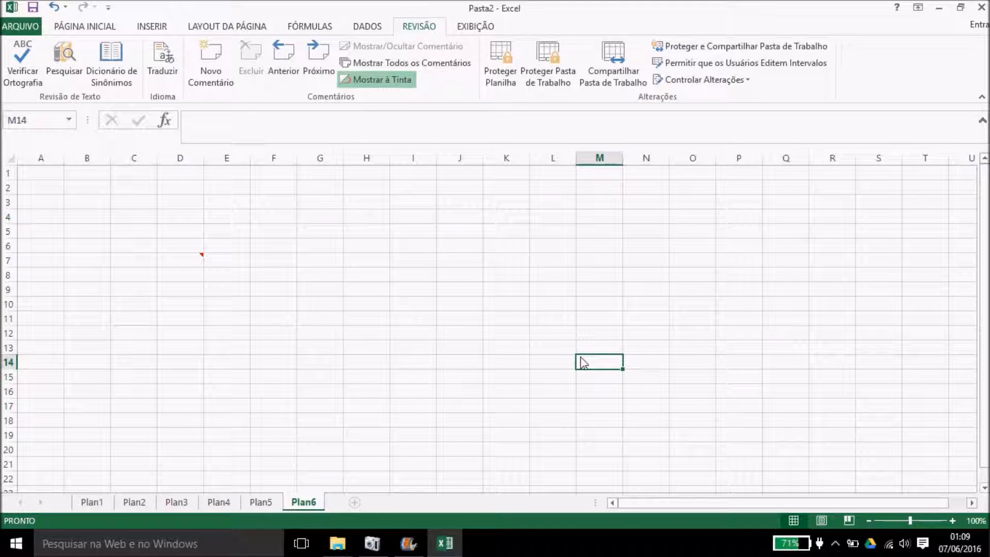
Step: Highlight changes by every author in $A$1:$I$13 and save the workbook as shared
{"action": "left_click", "coordinate": [691, 82]}
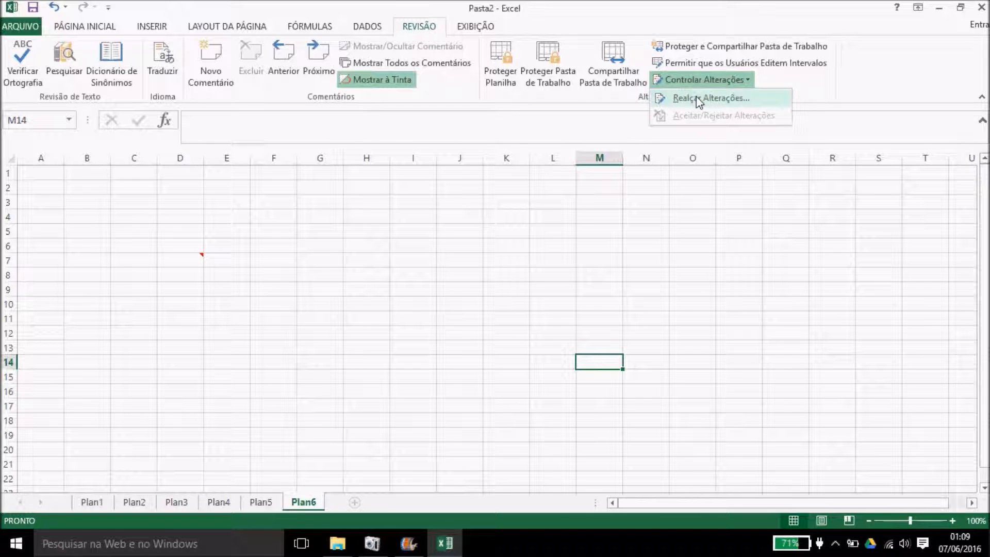
{"action": "left_click", "coordinate": [698, 100]}
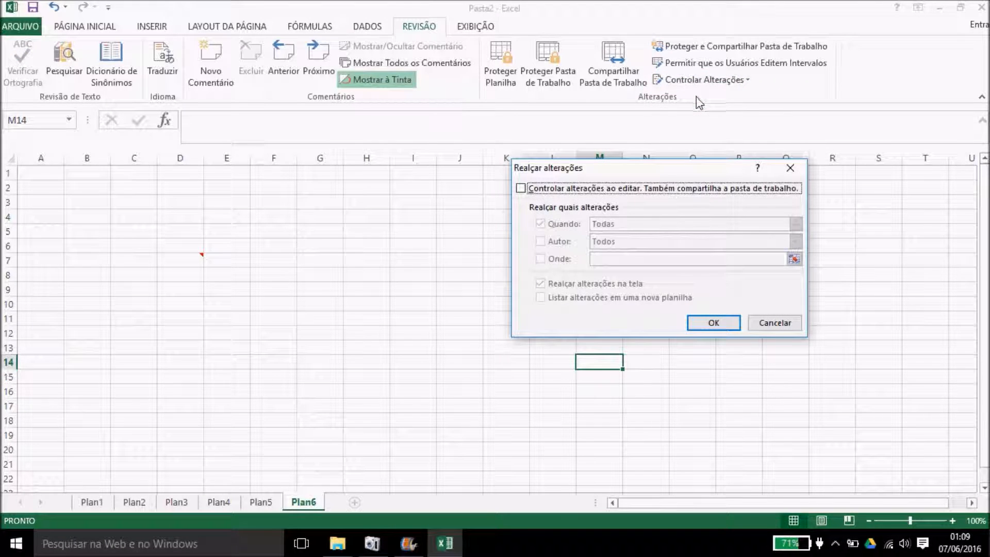
{"action": "left_click", "coordinate": [522, 190]}
{"action": "left_click", "coordinate": [541, 242]}
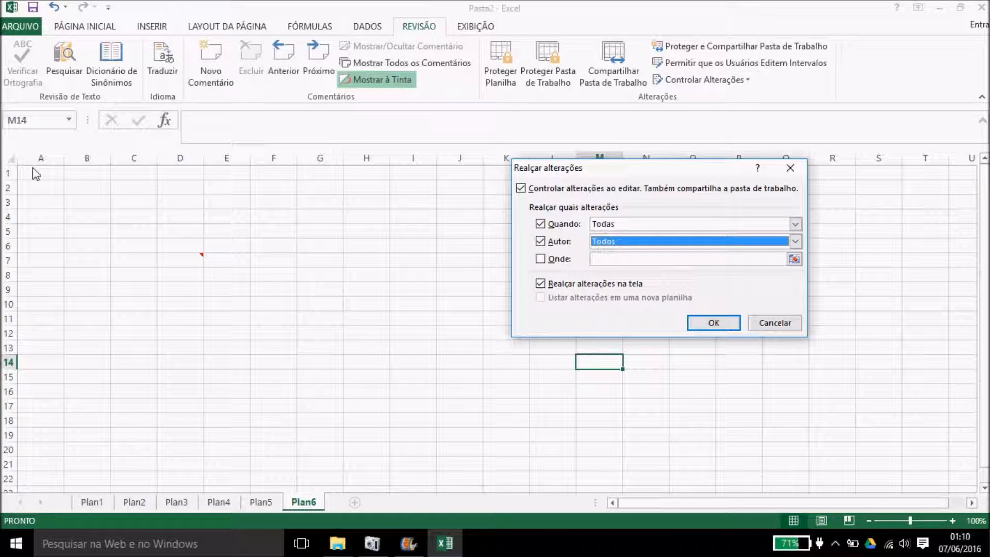
{"action": "left_click", "coordinate": [540, 258]}
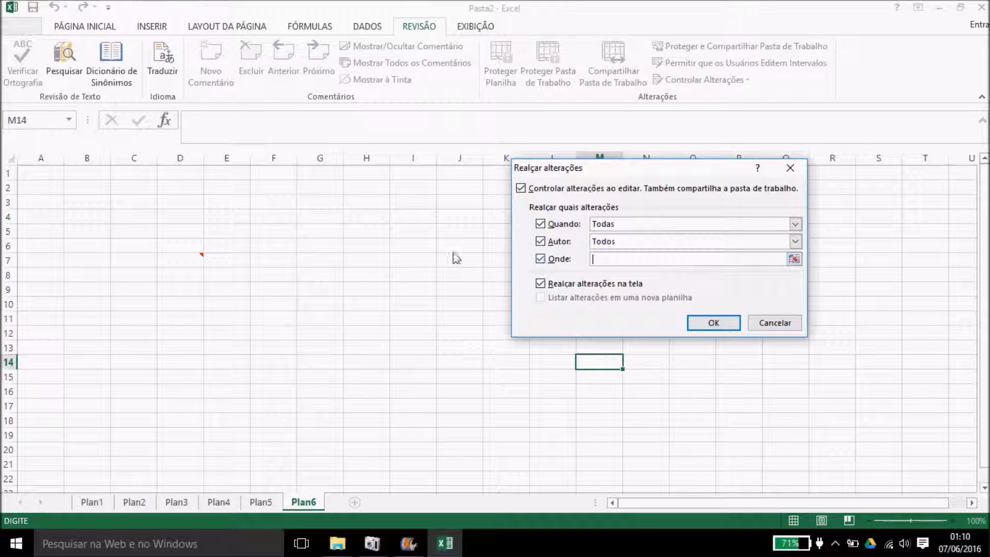
{"action": "left_click_drag", "start_coordinate": [37, 175], "coordinate": [419, 345]}
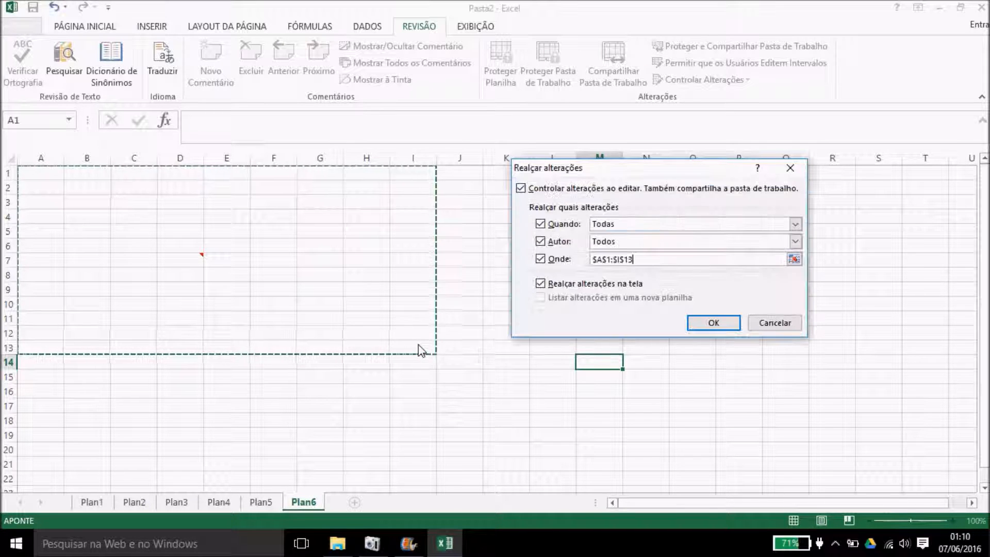
{"action": "left_click", "coordinate": [709, 323]}
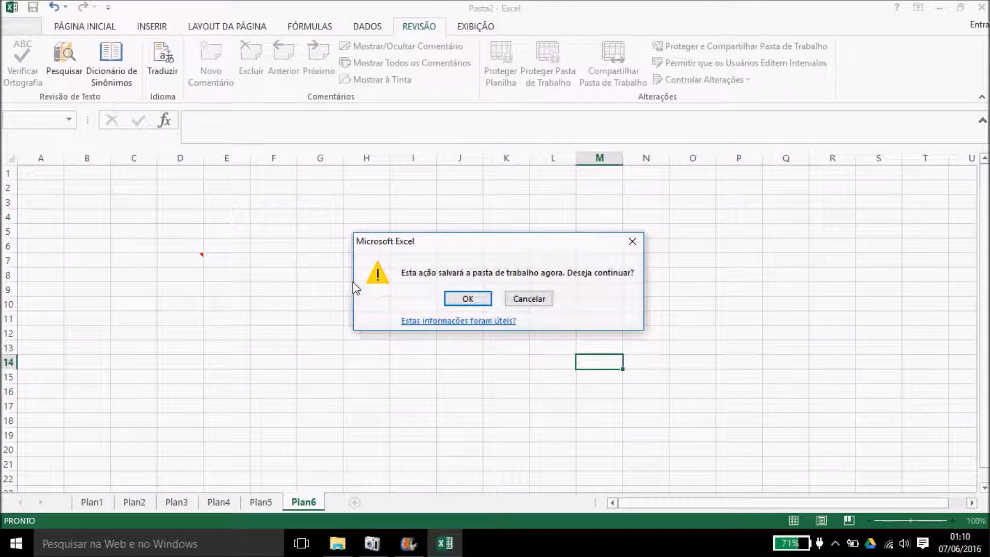
{"action": "left_click", "coordinate": [459, 298]}
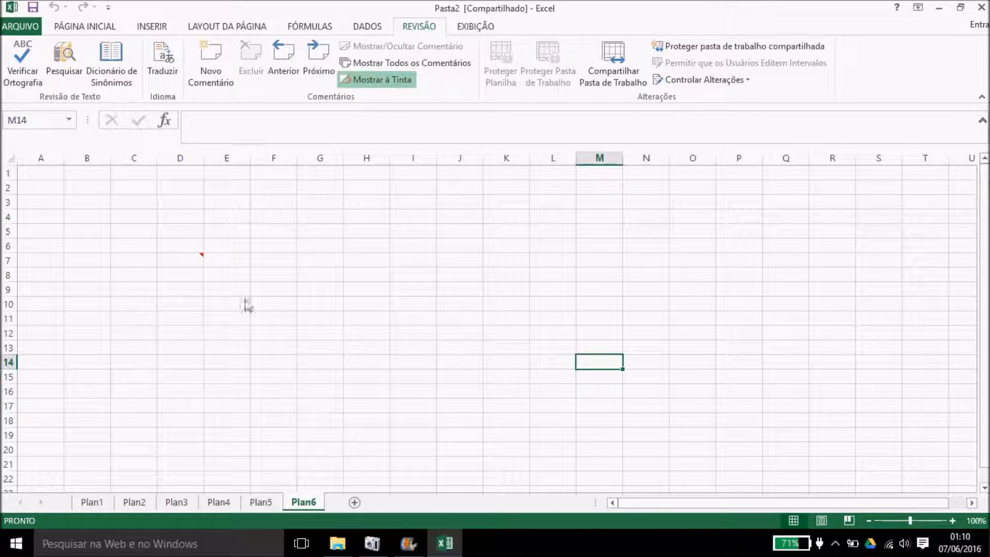
Step: Type 3 into B4, oi into D8 and 98823 into E3 as tracked edits
{"action": "left_click", "coordinate": [91, 224]}
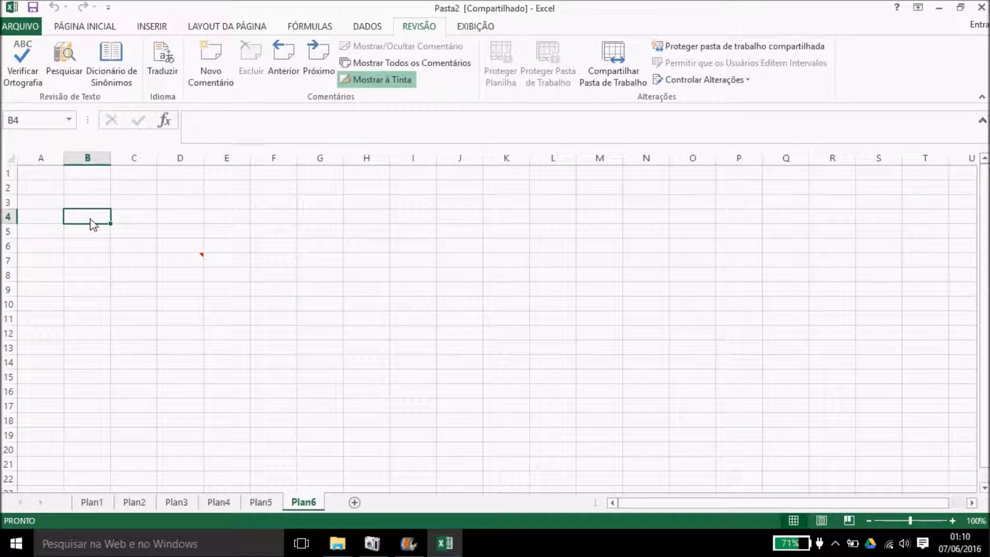
{"action": "type", "text": "3"}
{"action": "left_click", "coordinate": [167, 277]}
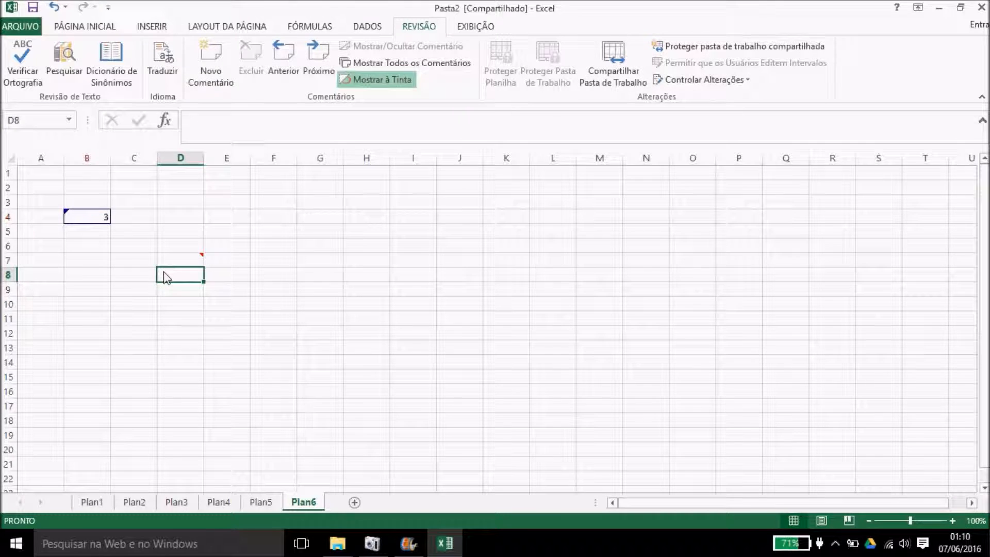
{"action": "mouse_move", "coordinate": [169, 268]}
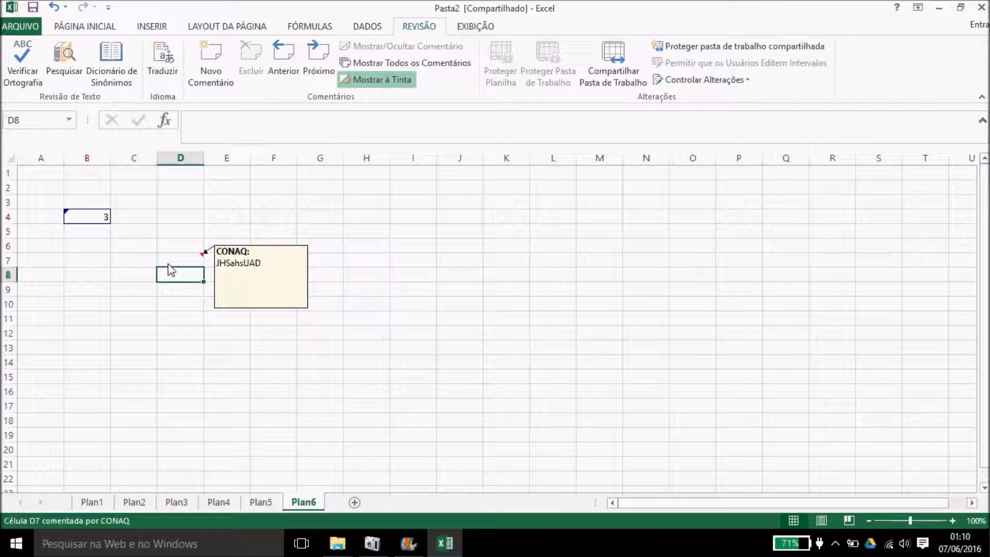
{"action": "type", "text": "oi"}
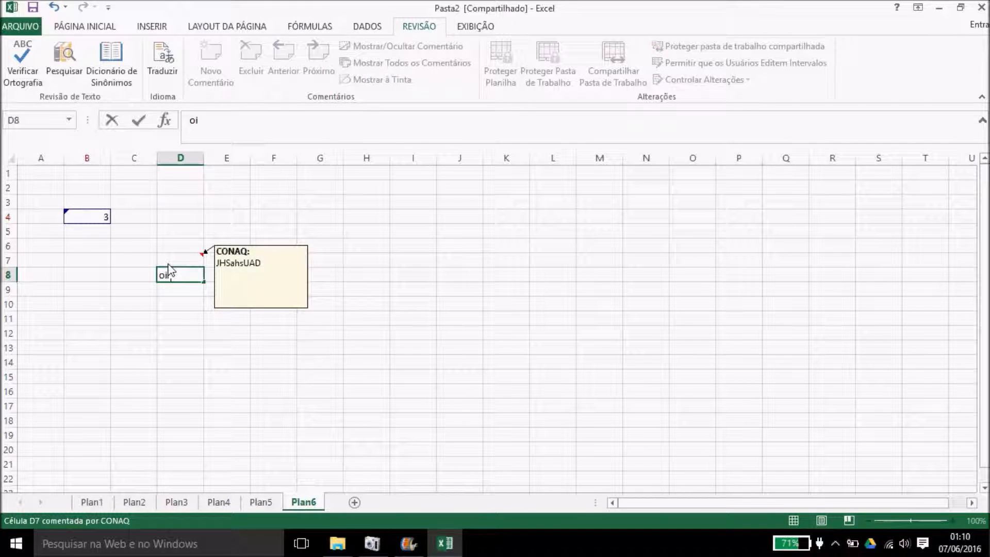
{"action": "left_click", "coordinate": [238, 209]}
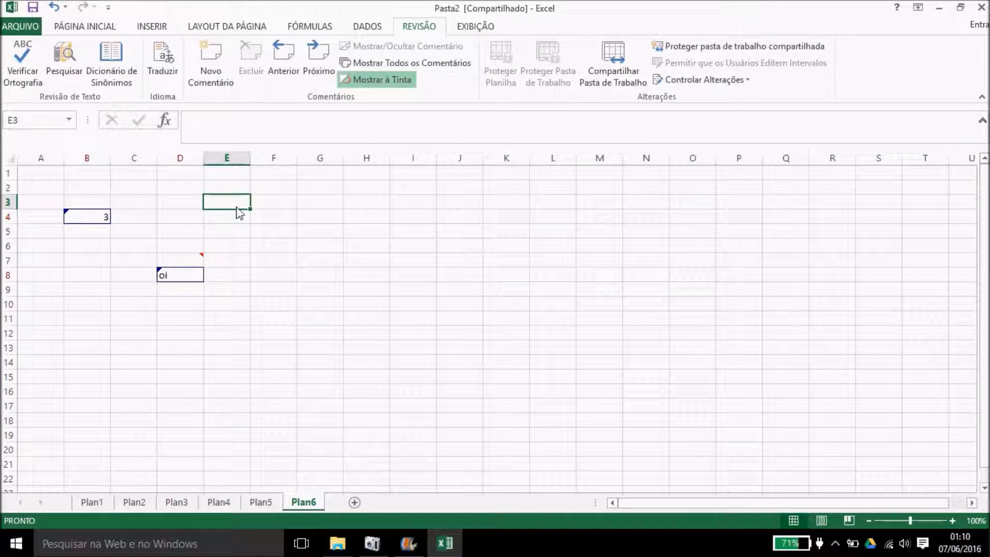
{"action": "type", "text": "98823"}
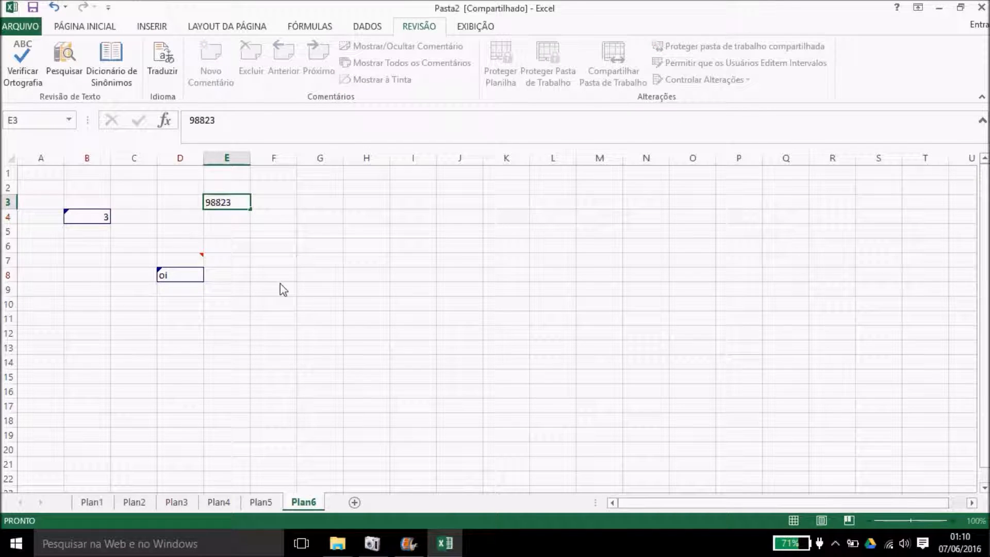
{"action": "left_click", "coordinate": [281, 289]}
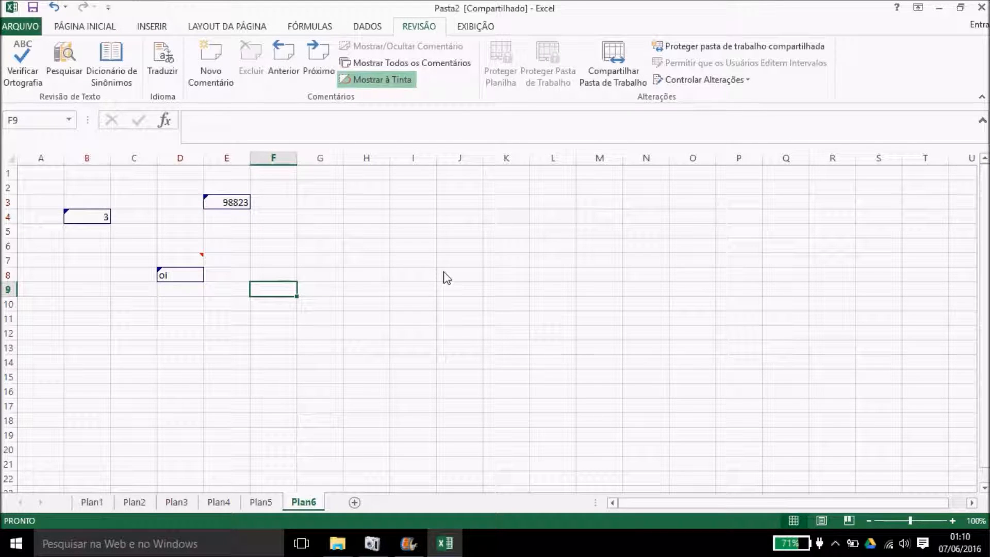
{"action": "left_click", "coordinate": [700, 82]}
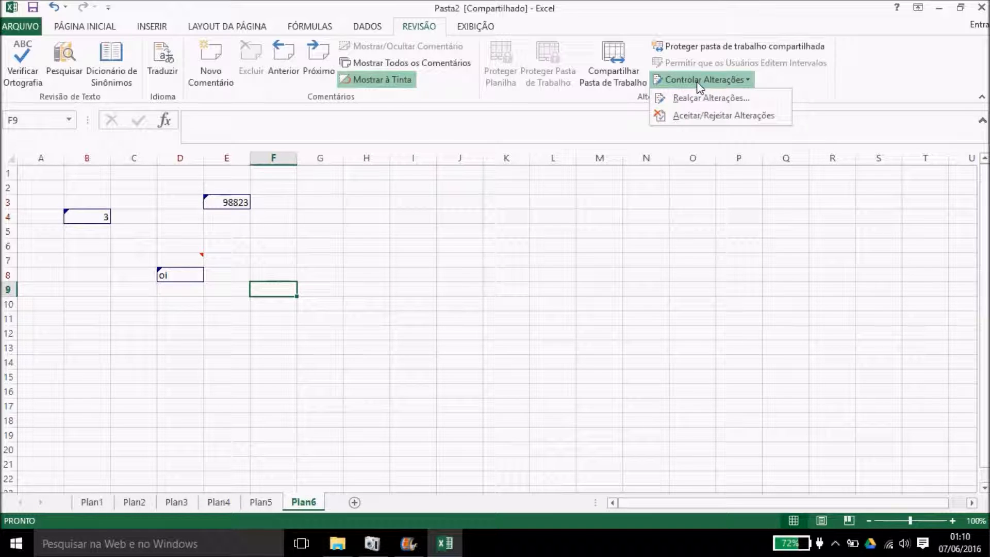
Step: Review changes by everyone in A1:I13, accepting B4 and D8 and rejecting E3's 98823
{"action": "left_click", "coordinate": [692, 116]}
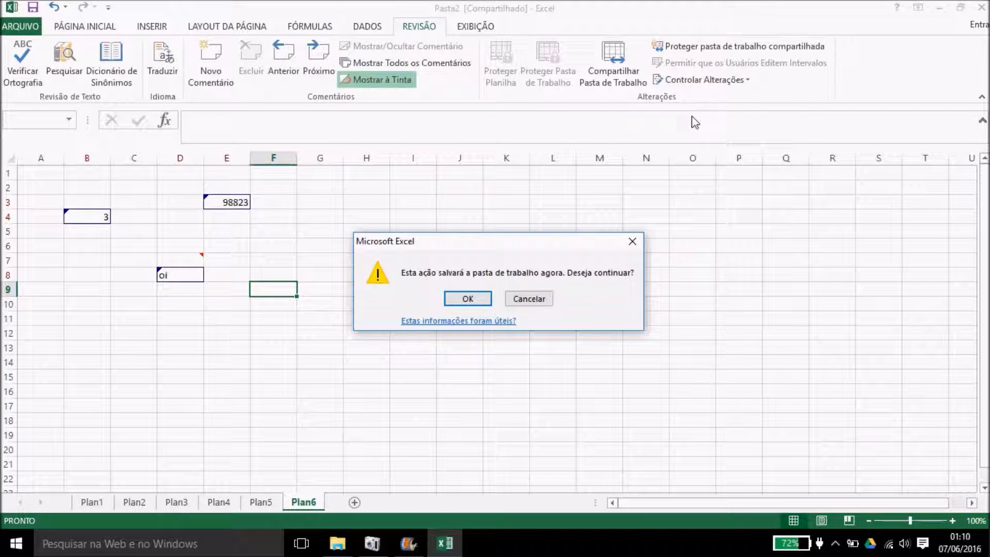
{"action": "left_click", "coordinate": [468, 299]}
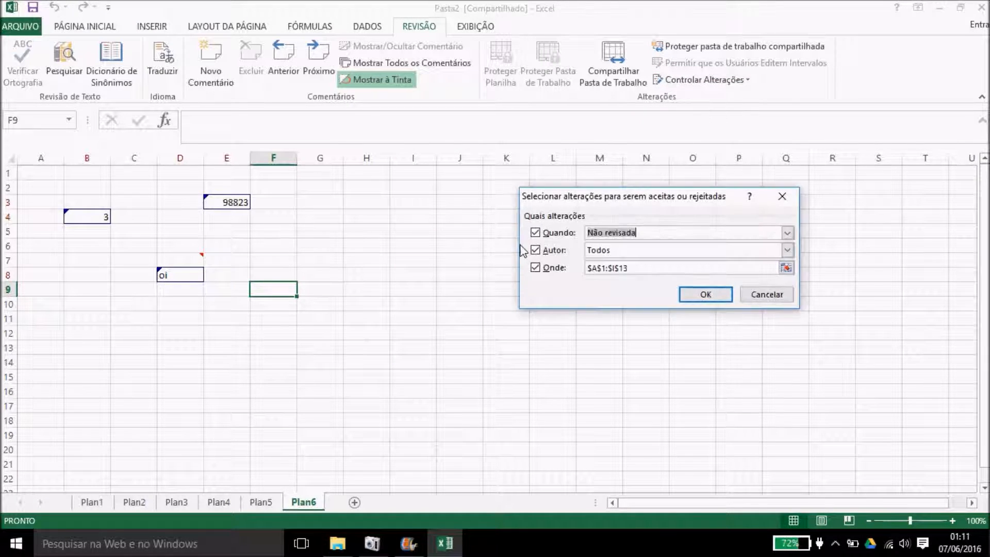
{"action": "left_click", "coordinate": [696, 292]}
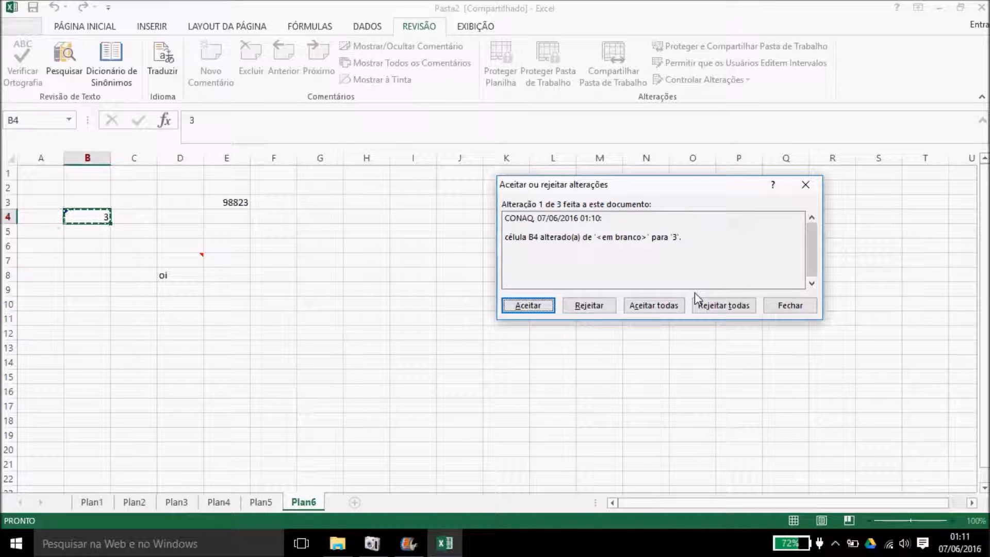
{"action": "left_click", "coordinate": [541, 307]}
{"action": "left_click", "coordinate": [541, 306]}
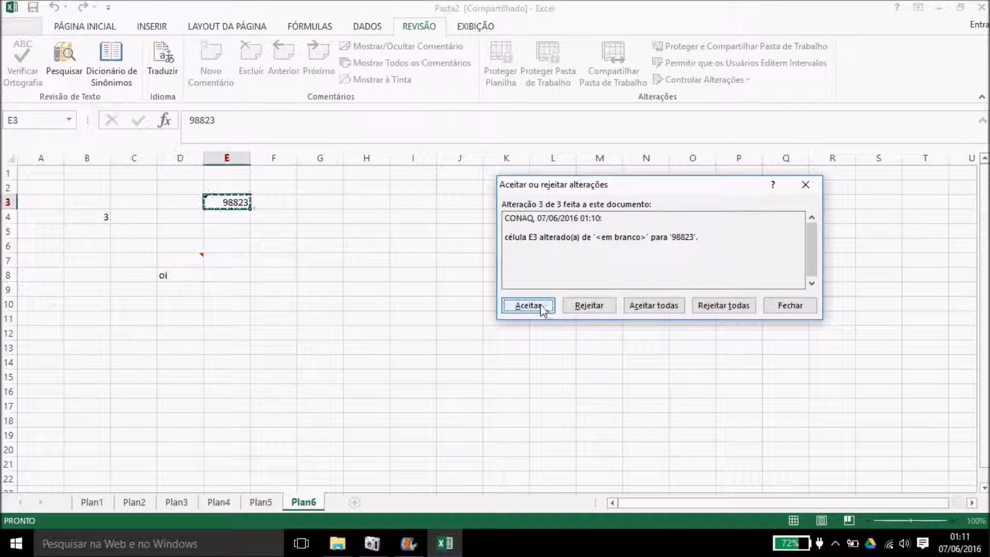
{"action": "left_click", "coordinate": [573, 308]}
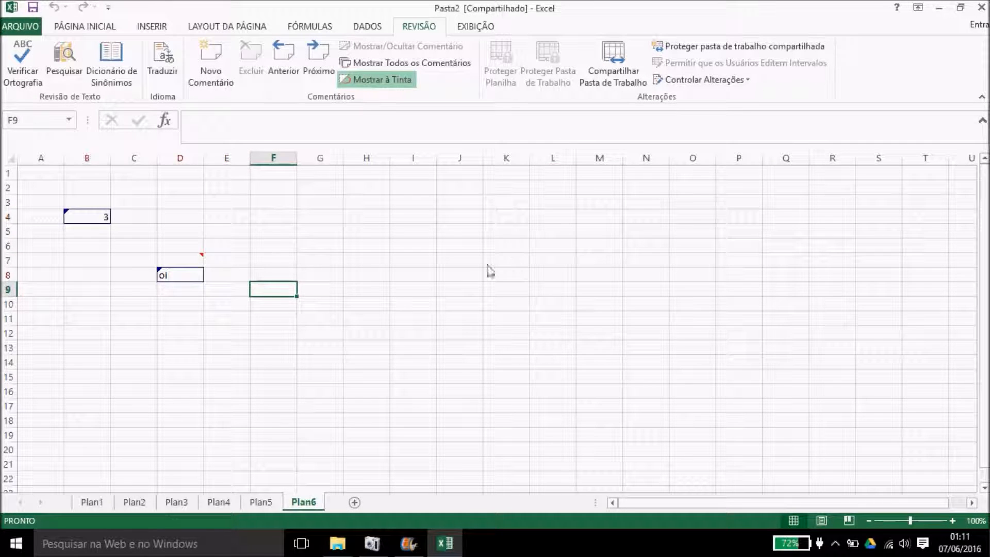
{"action": "left_click", "coordinate": [243, 323]}
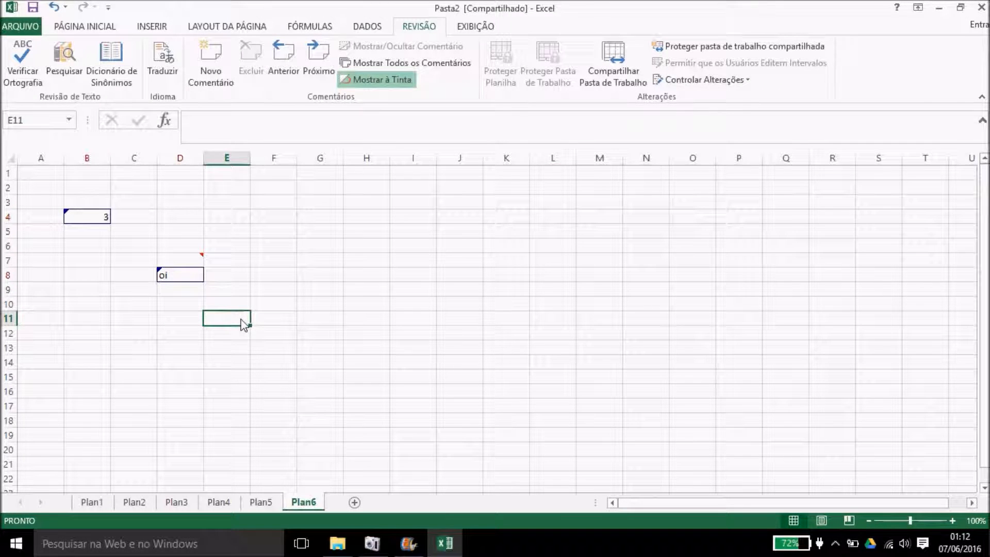
Step: Add a new sheet Plan7 and enter conaq in D13
{"action": "left_click", "coordinate": [475, 27]}
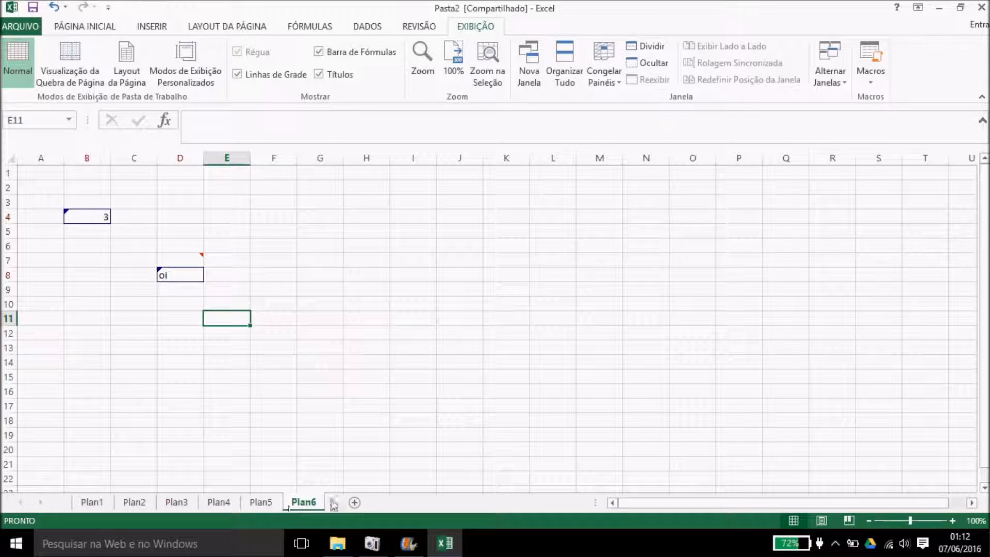
{"action": "left_click", "coordinate": [354, 503]}
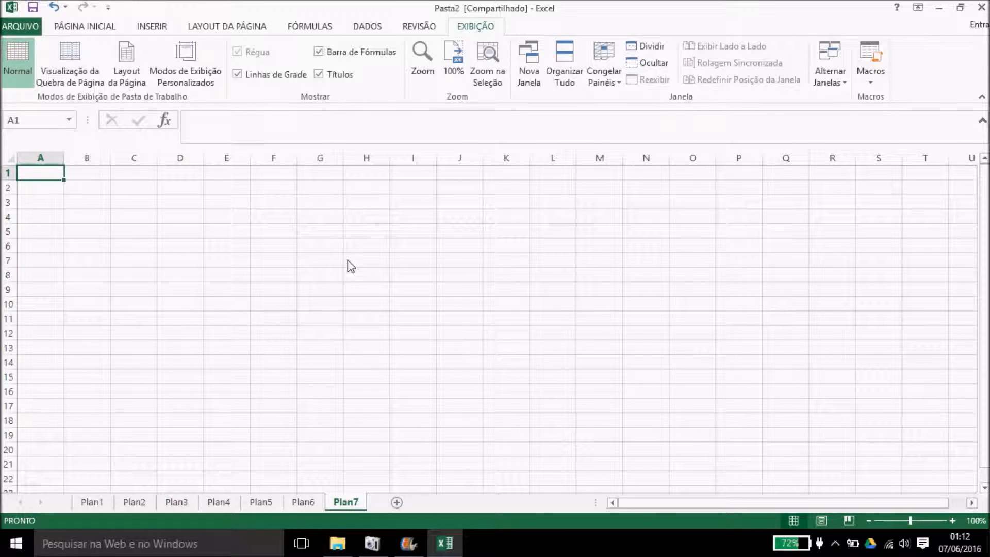
{"action": "scroll", "coordinate": [348, 260], "scroll_direction": "down", "scroll_amount": 2}
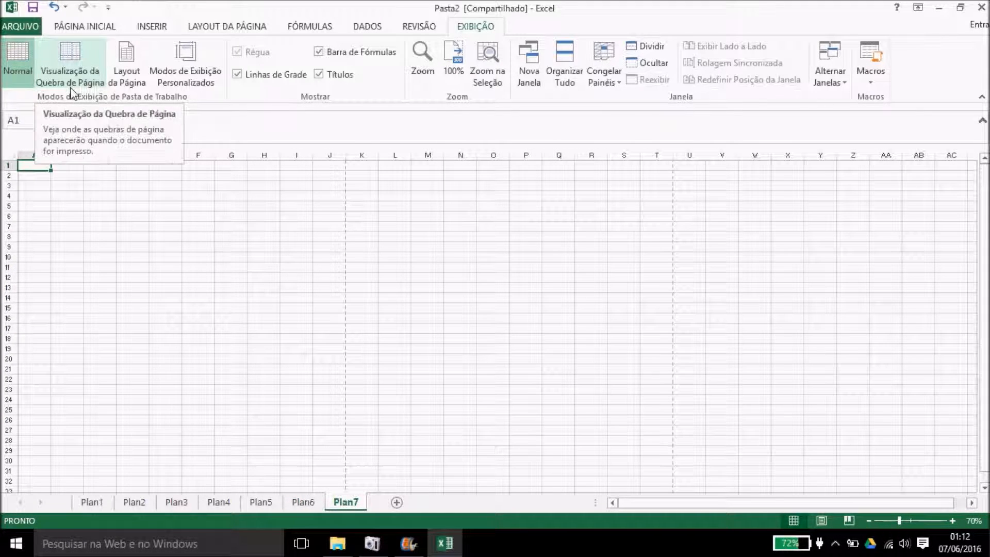
{"action": "left_click", "coordinate": [142, 288]}
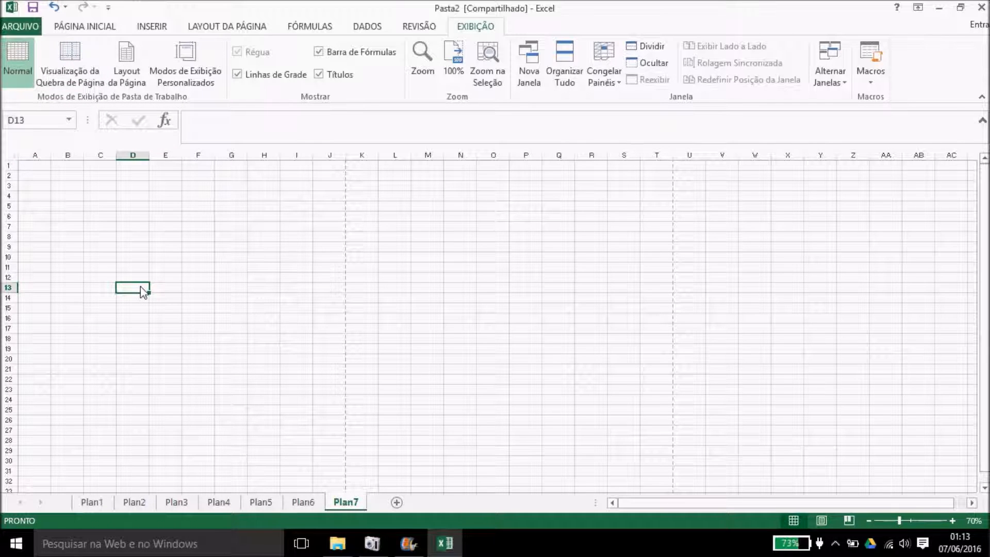
{"action": "type", "text": "conaq"}
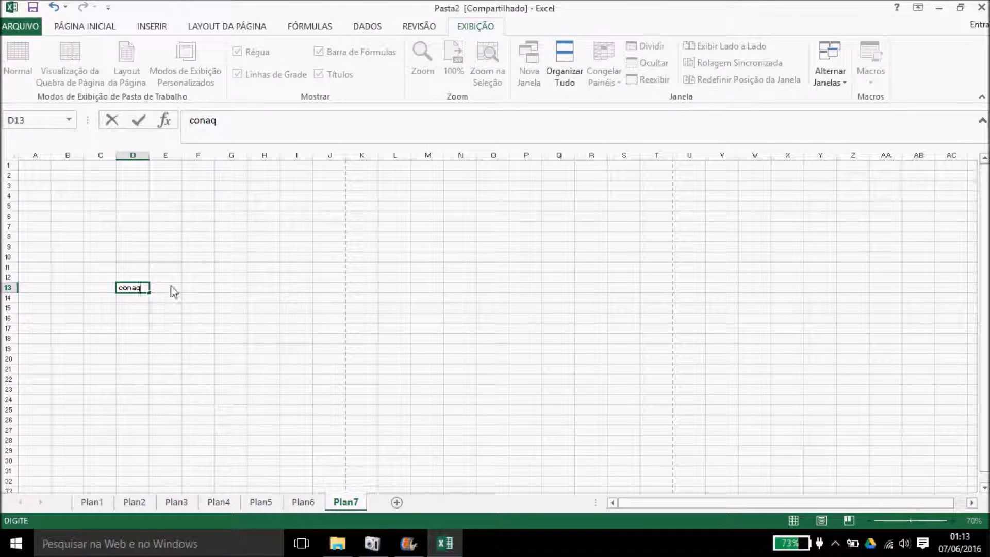
{"action": "left_click", "coordinate": [174, 279]}
{"action": "left_click", "coordinate": [324, 340]}
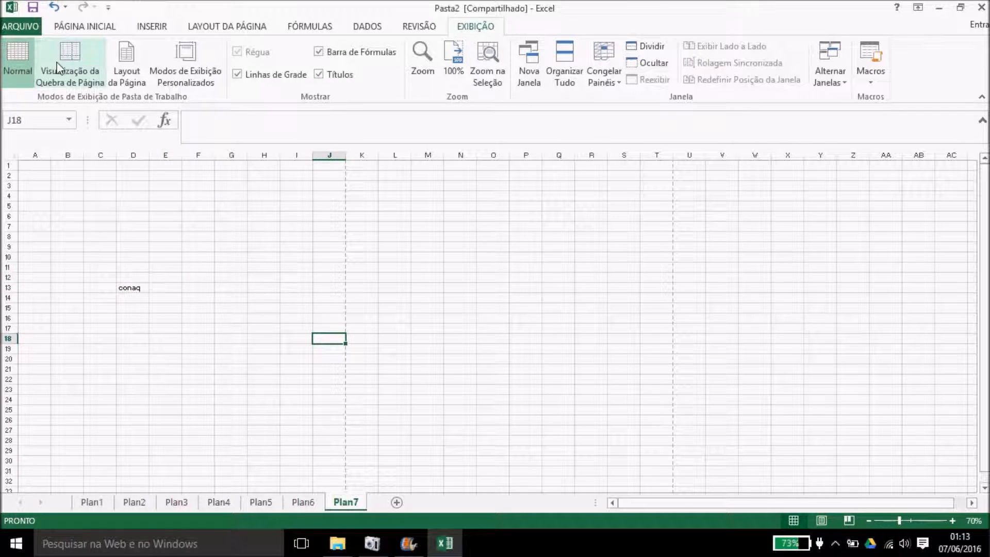
Step: Switch Plan7 from page break preview to Normal, then to Page Layout view
{"action": "left_click", "coordinate": [58, 68]}
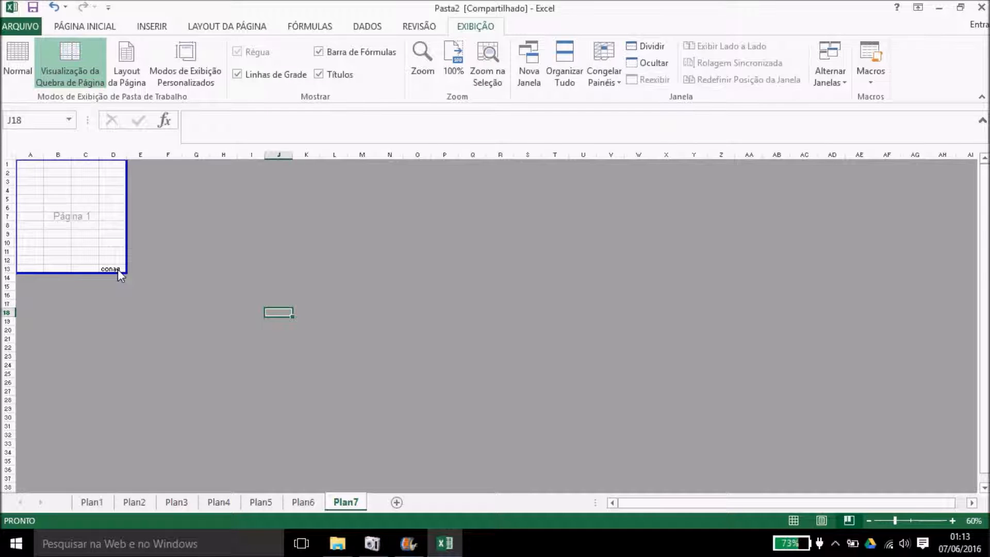
{"action": "left_click", "coordinate": [18, 66]}
{"action": "left_click", "coordinate": [133, 83]}
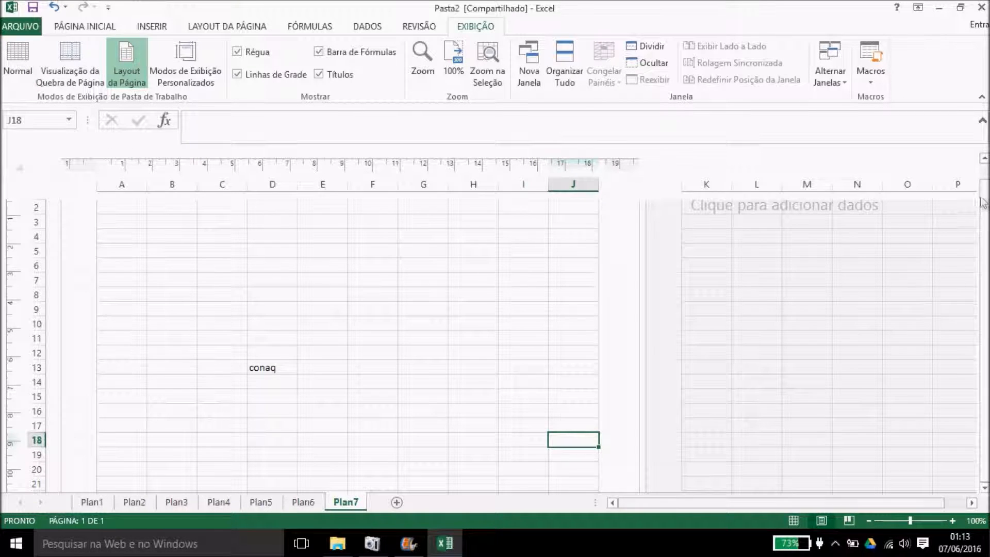
Step: Toggle the ruler, gridlines, formula bar and headings, leaving all four hidden
{"action": "left_click_drag", "start_coordinate": [985, 202], "coordinate": [984, 178]}
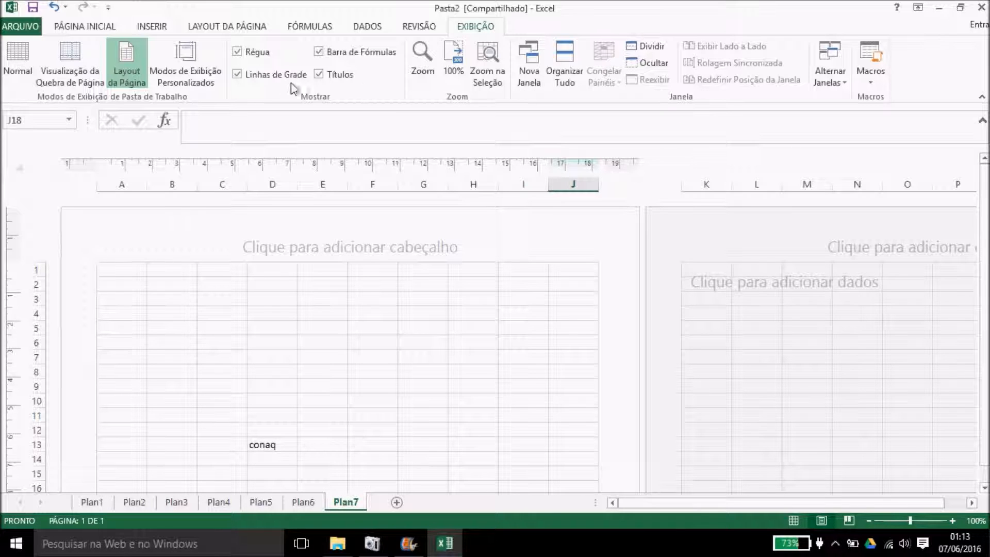
{"action": "left_click", "coordinate": [237, 52]}
{"action": "left_click", "coordinate": [237, 52]}
{"action": "left_click", "coordinate": [237, 75]}
{"action": "left_click", "coordinate": [237, 74]}
{"action": "left_click", "coordinate": [318, 51]}
{"action": "left_click", "coordinate": [318, 52]}
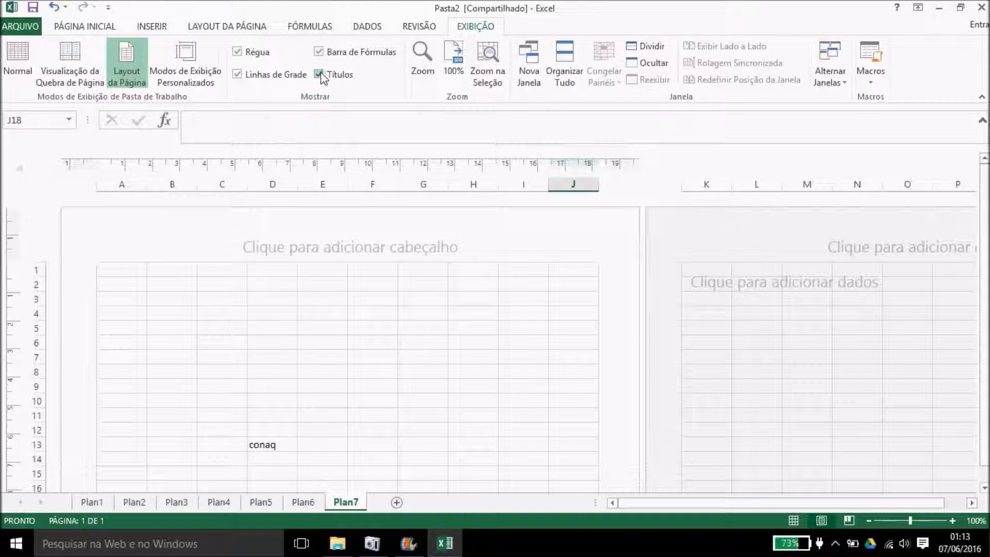
{"action": "left_click", "coordinate": [318, 74]}
{"action": "left_click", "coordinate": [318, 52]}
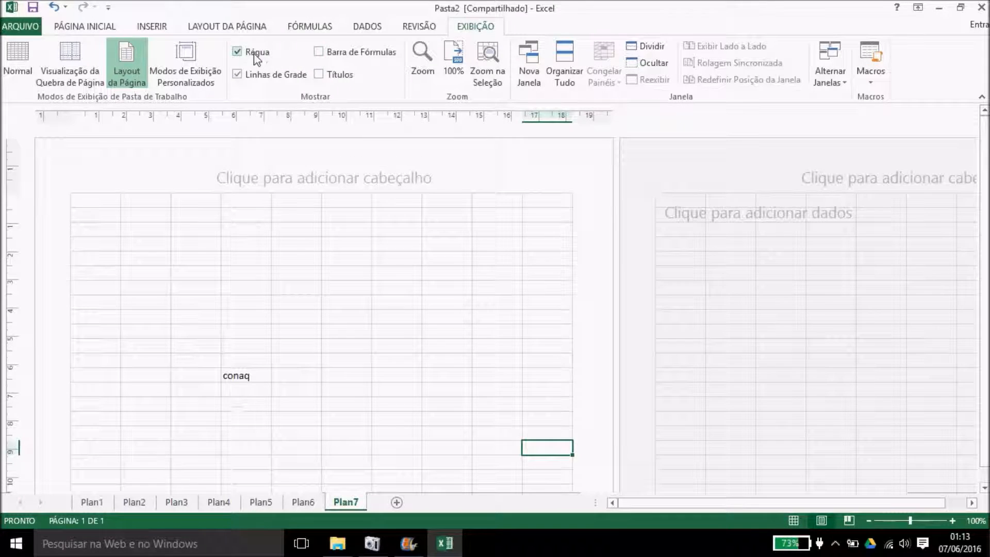
{"action": "left_click", "coordinate": [237, 52]}
{"action": "left_click", "coordinate": [237, 74]}
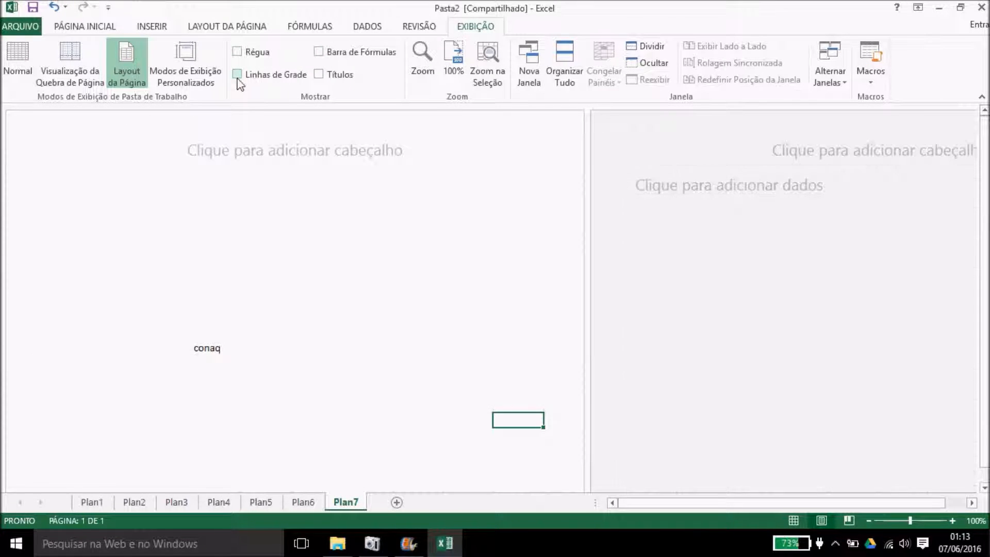
Step: Zoom the sheet to 200%, then 25%, then back to 100%
{"action": "left_click", "coordinate": [427, 63]}
{"action": "left_click", "coordinate": [627, 210]}
{"action": "left_click", "coordinate": [627, 316]}
{"action": "left_click", "coordinate": [422, 55]}
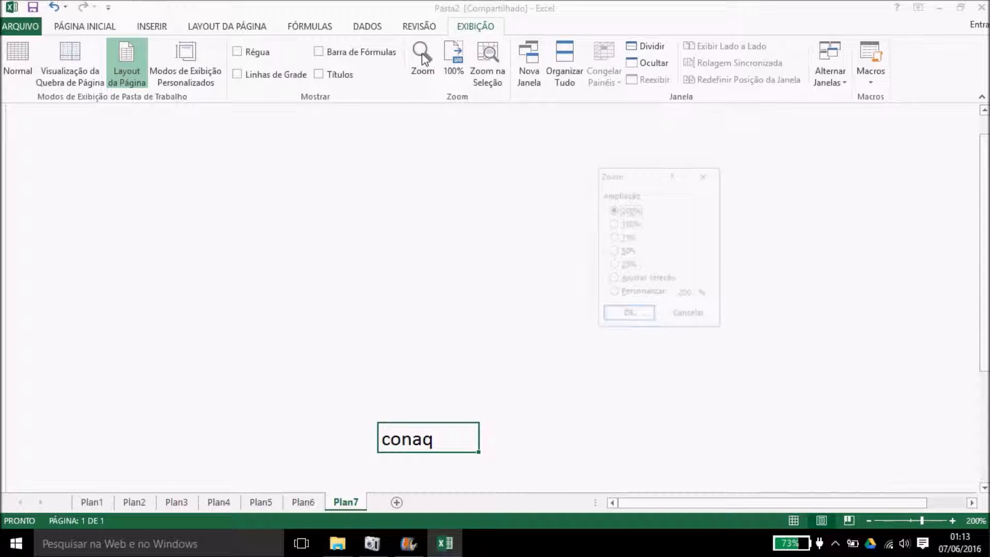
{"action": "left_click", "coordinate": [613, 264]}
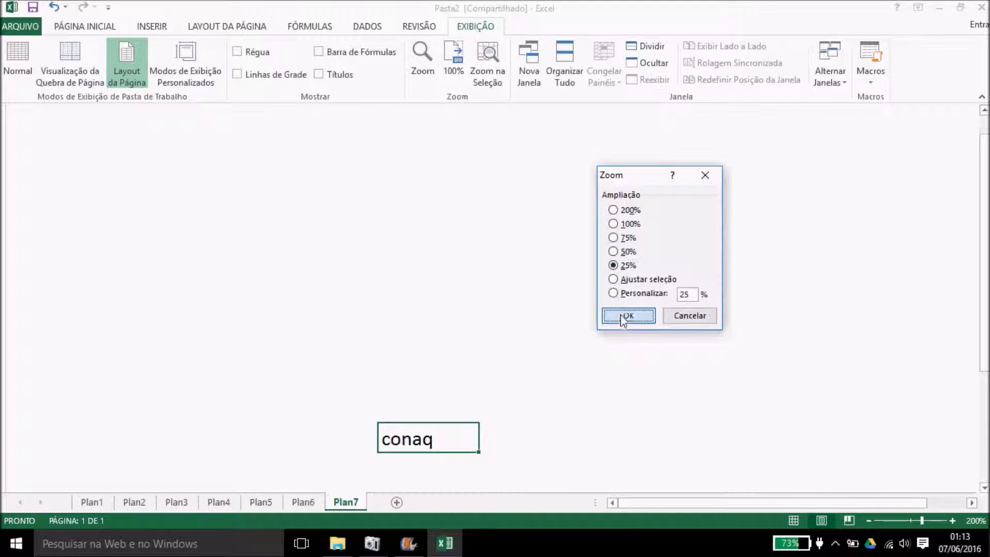
{"action": "left_click", "coordinate": [623, 314]}
{"action": "left_click", "coordinate": [426, 56]}
{"action": "left_click", "coordinate": [613, 224]}
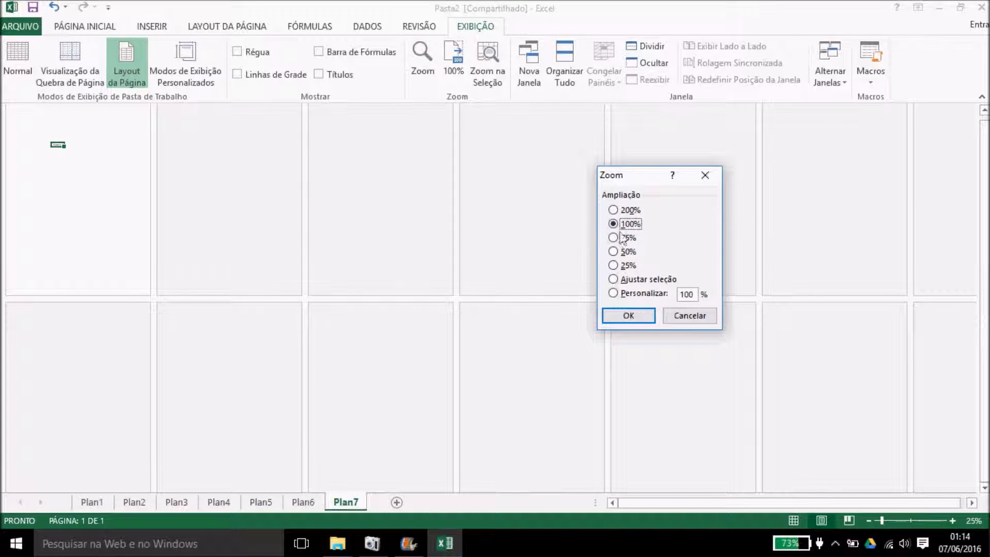
{"action": "left_click", "coordinate": [632, 322]}
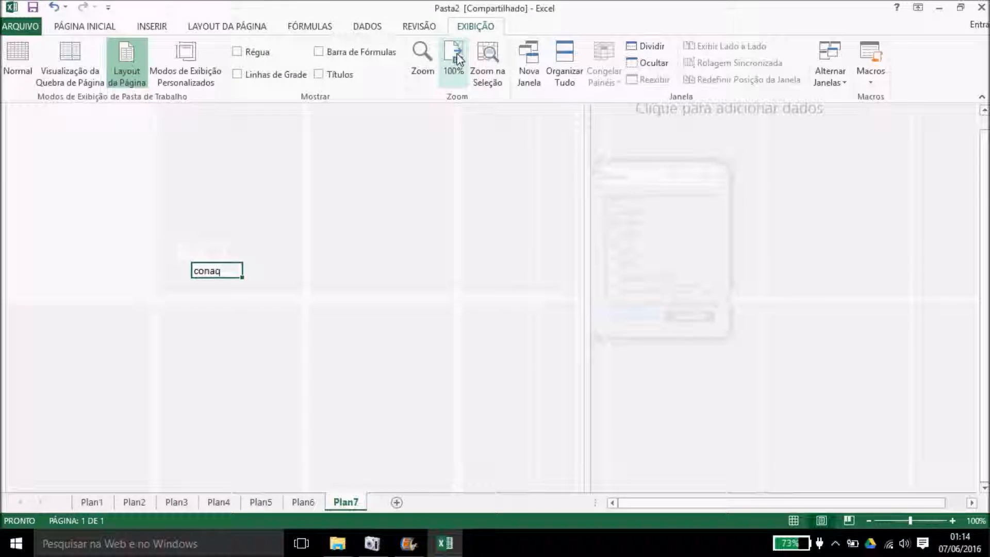
Step: Zoom to a selection around the conaq cell, then undo
{"action": "left_click_drag", "start_coordinate": [245, 124], "coordinate": [519, 285]}
{"action": "left_click_drag", "start_coordinate": [147, 138], "coordinate": [233, 203]}
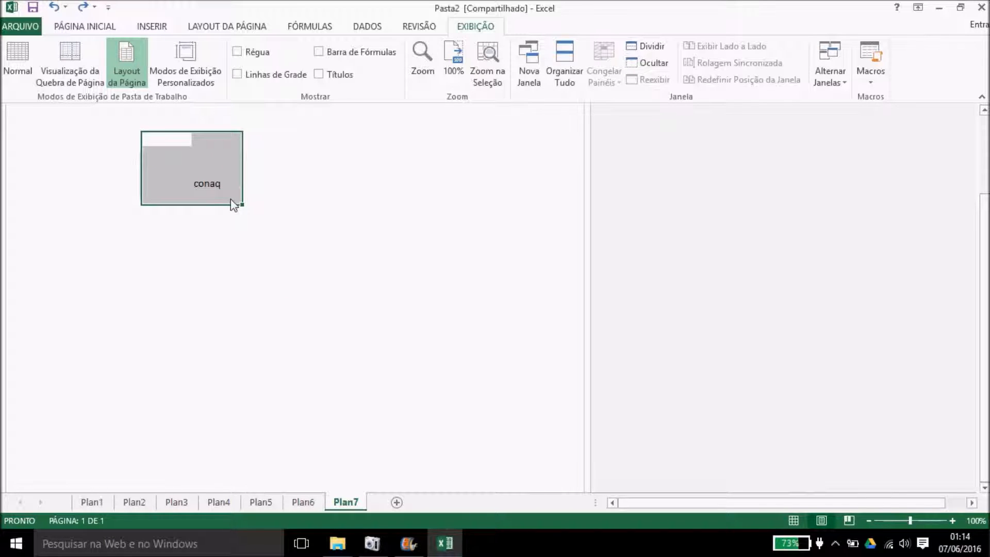
{"action": "left_click", "coordinate": [479, 78]}
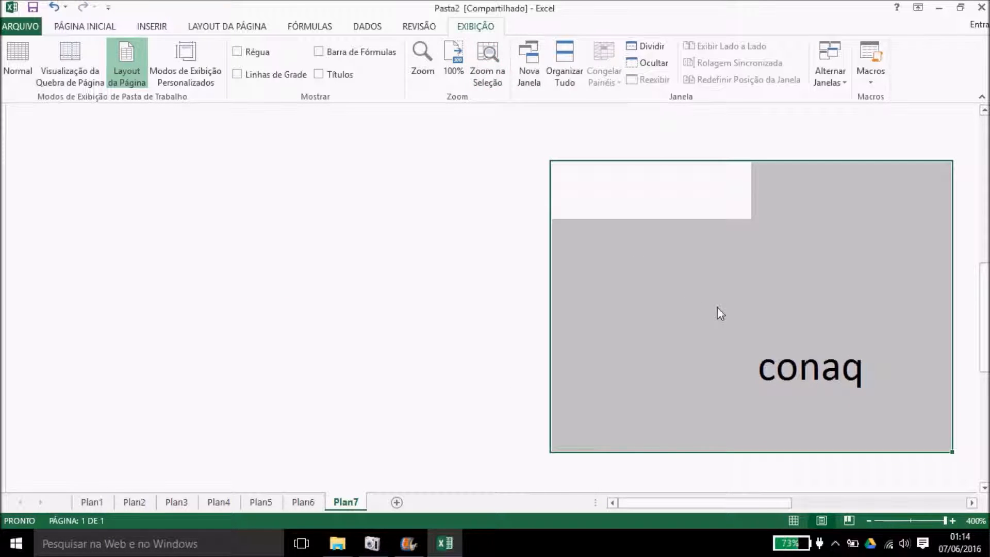
{"action": "left_click", "coordinate": [289, 216]}
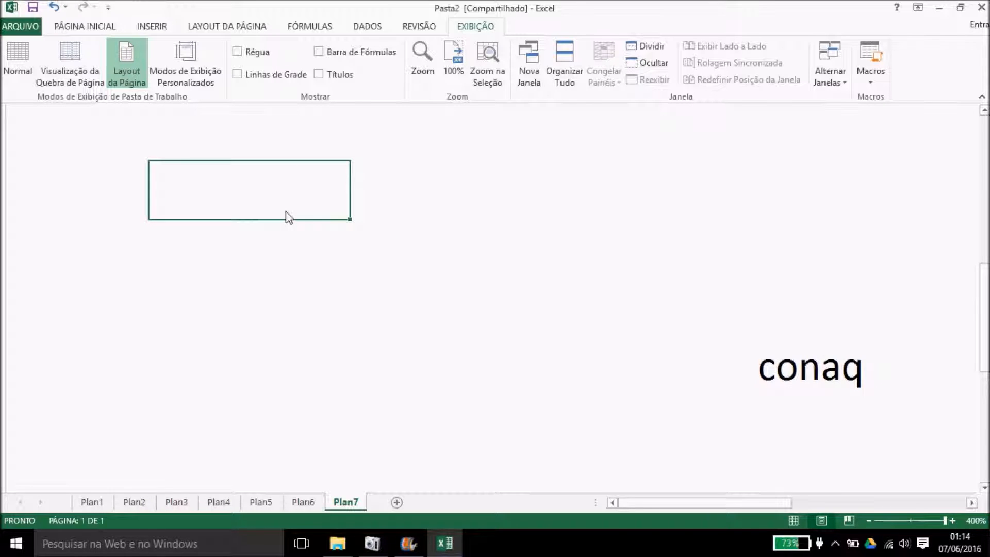
{"action": "key", "text": "ctrl+z"}
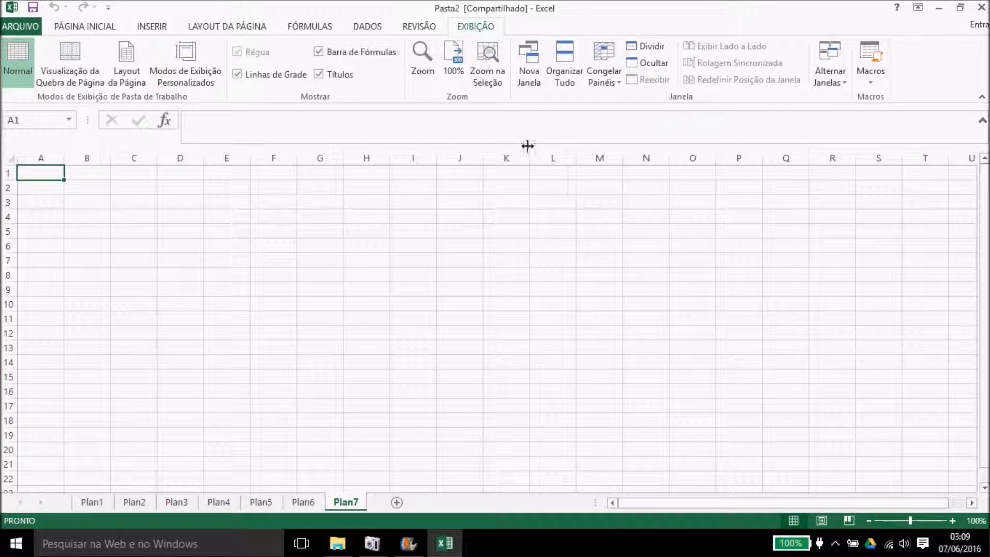
Step: Create a Nova Janela of Pasta2, then open the Organizar Tudo dialog
{"action": "left_click", "coordinate": [529, 78]}
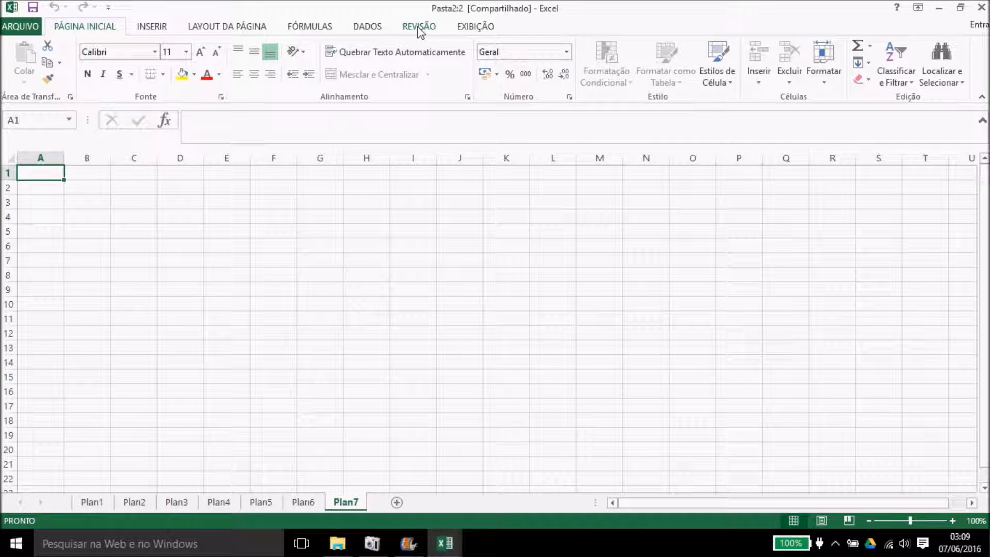
{"action": "left_click", "coordinate": [463, 26]}
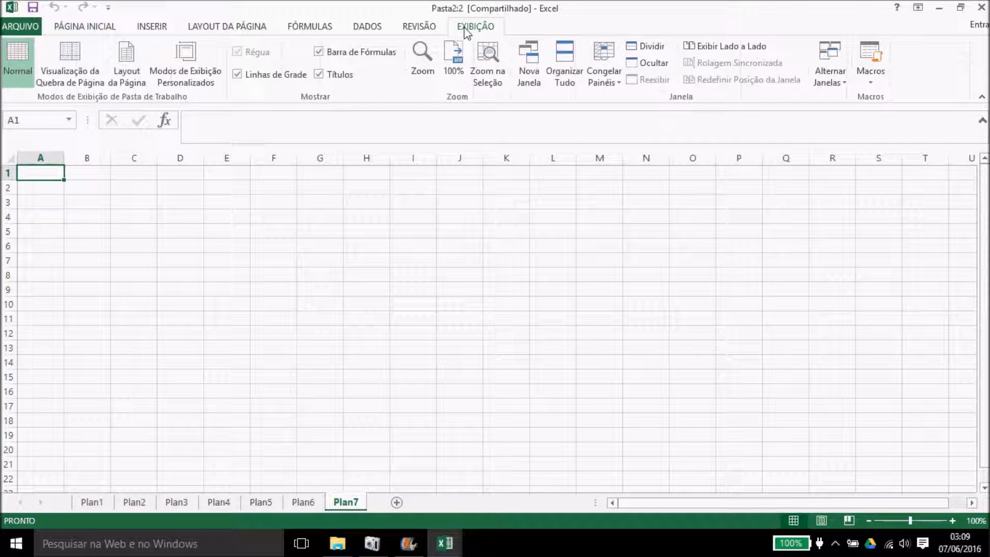
{"action": "left_click", "coordinate": [564, 73]}
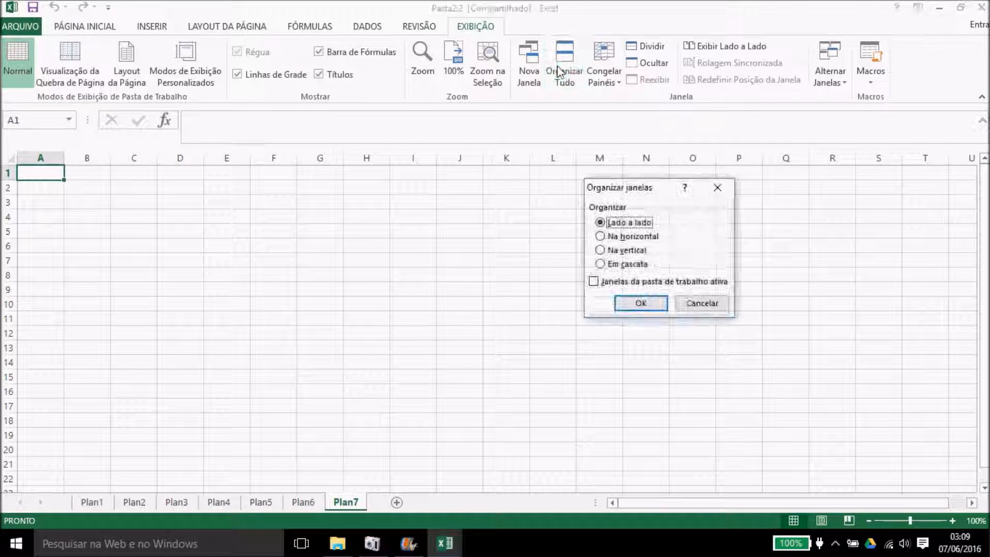
Step: Tile the windows vertically and enter jabsAJSBAJos in B4 of the right window
{"action": "left_click", "coordinate": [627, 251]}
{"action": "left_click", "coordinate": [641, 304]}
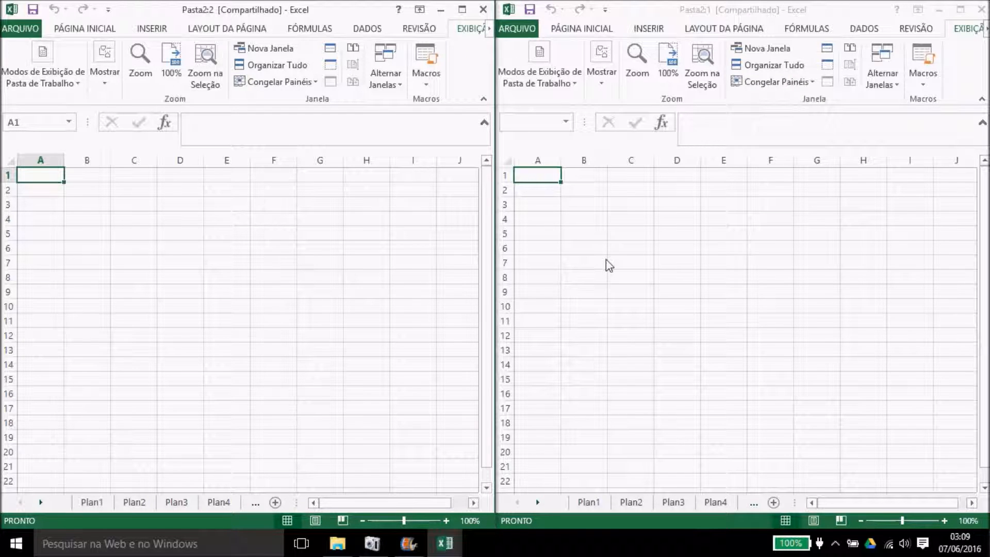
{"action": "left_click", "coordinate": [592, 215]}
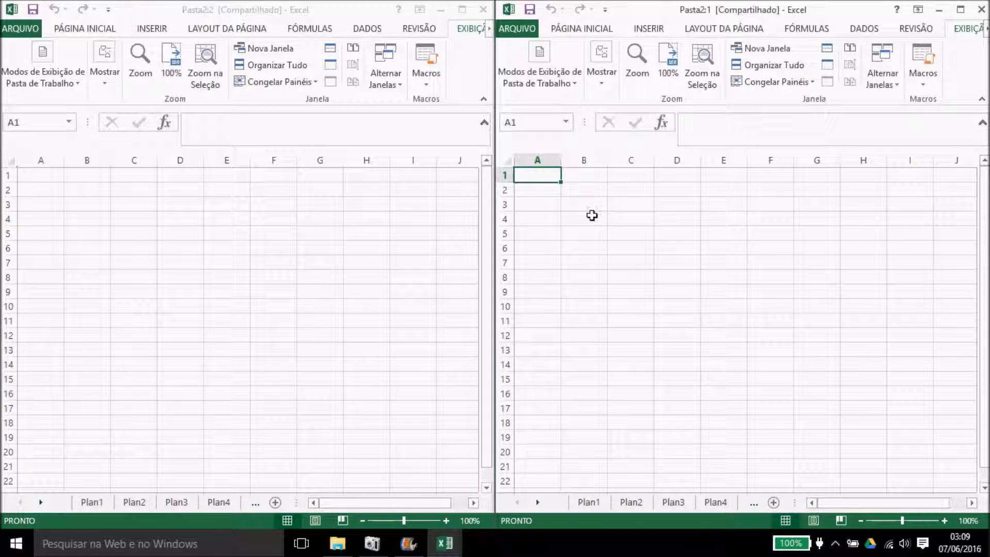
{"action": "left_click", "coordinate": [591, 222]}
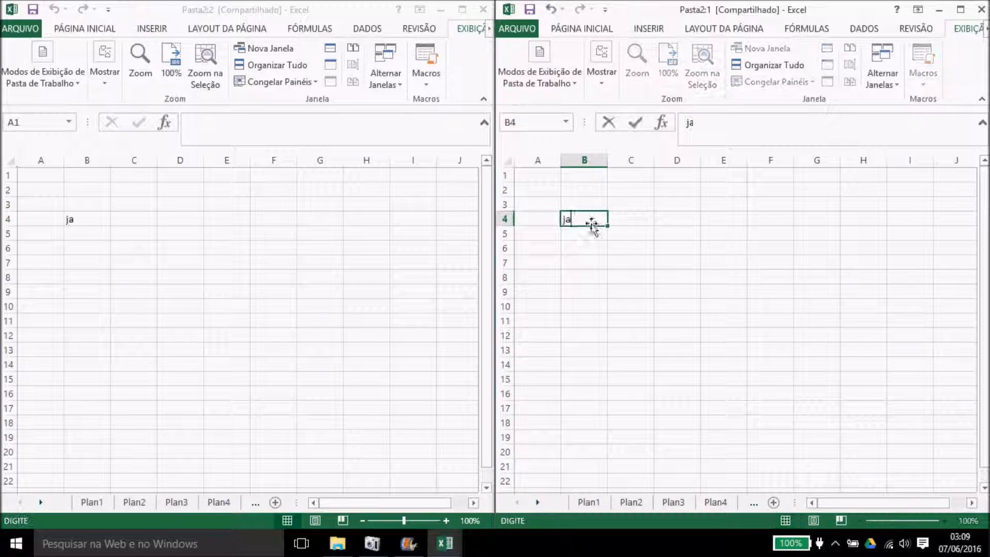
{"action": "type", "text": "jabsAJSBAJos"}
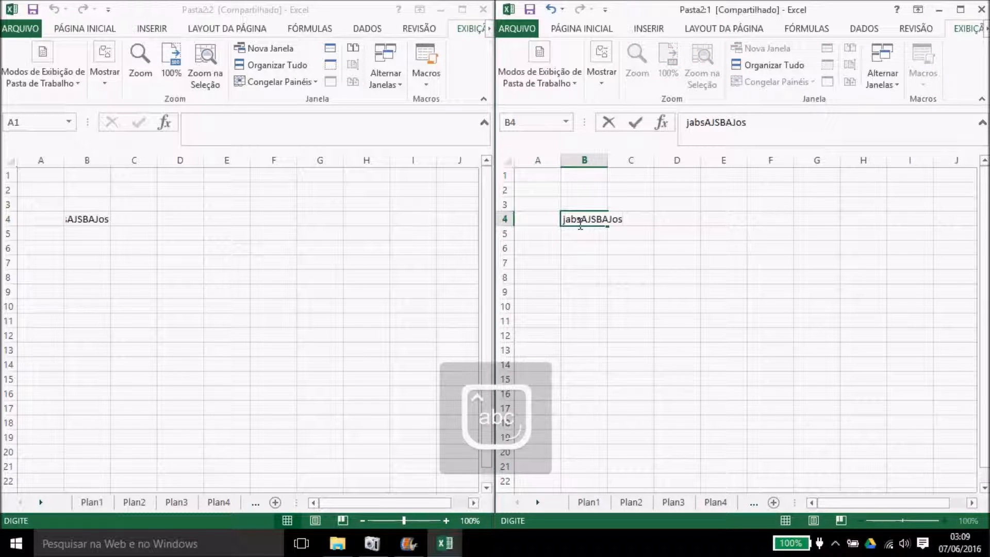
{"action": "left_click", "coordinate": [261, 216]}
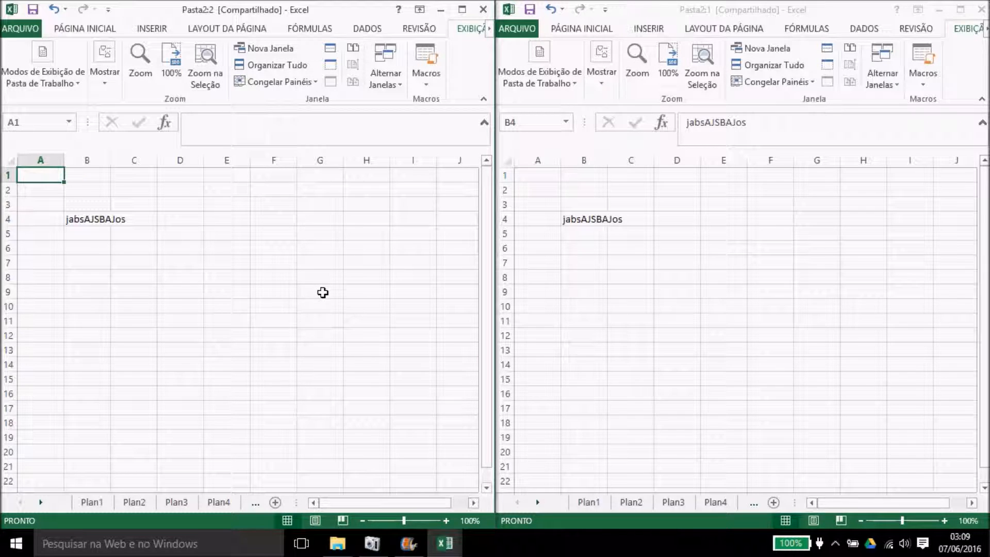
Step: Enter jsdbJB in B5 on the right and switch the left window to Plan7
{"action": "left_click", "coordinate": [98, 503]}
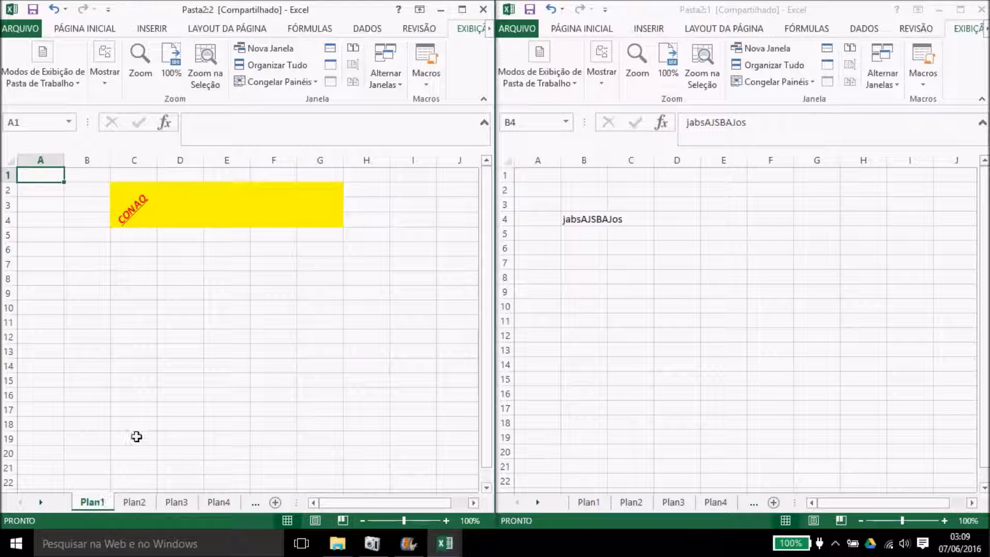
{"action": "left_click", "coordinate": [606, 272]}
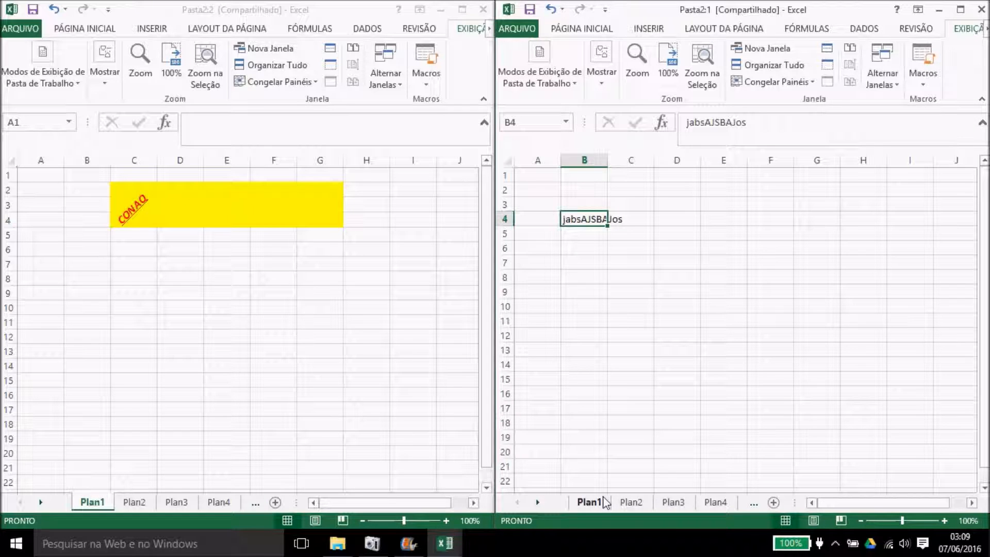
{"action": "left_click", "coordinate": [643, 374]}
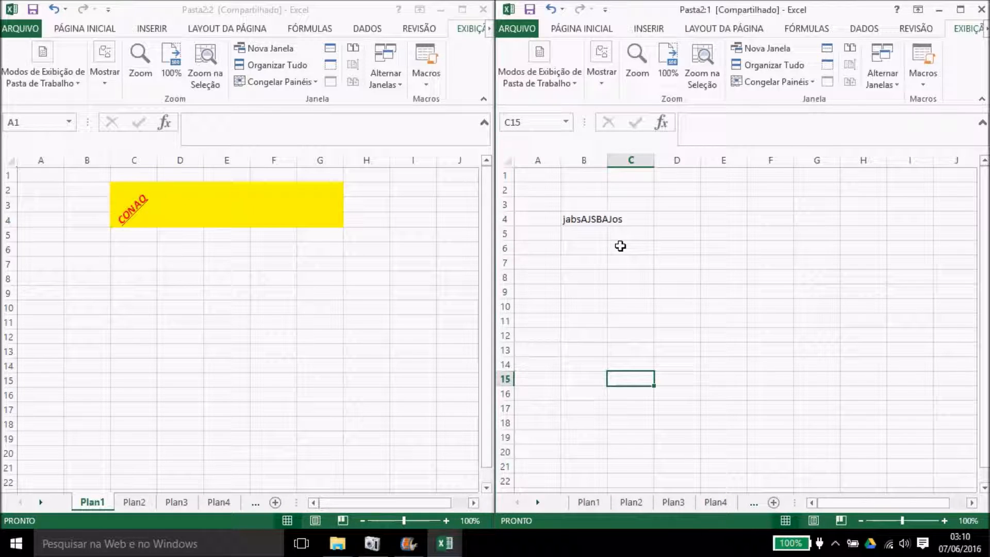
{"action": "left_click", "coordinate": [598, 236]}
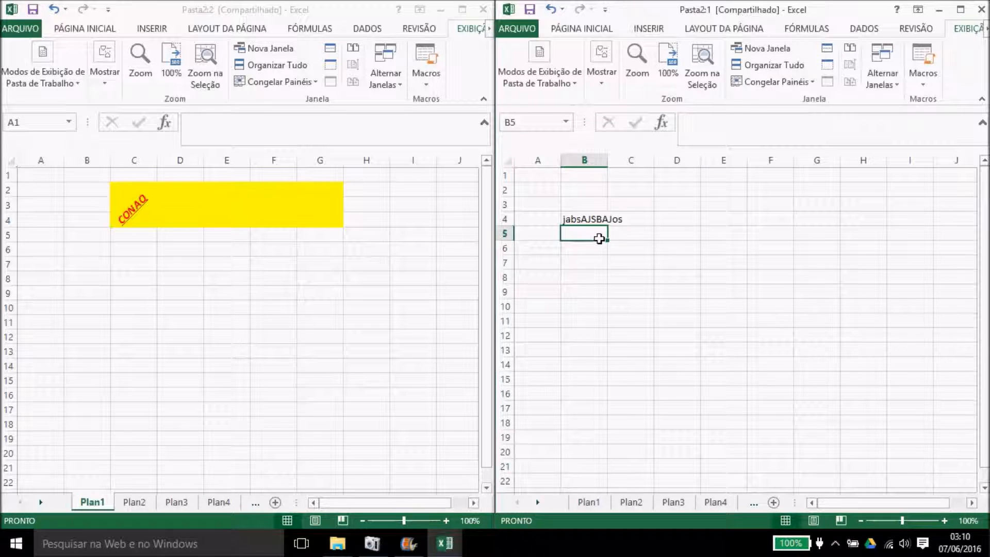
{"action": "type", "text": "jsdb"}
{"action": "key", "text": "Caps_Lock"}
{"action": "type", "text": "JB"}
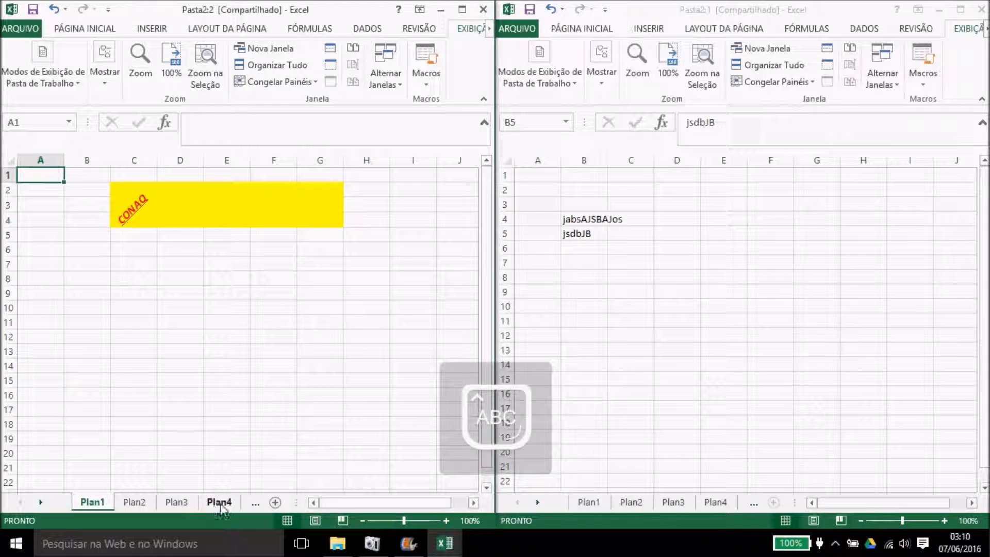
{"action": "left_click", "coordinate": [255, 503]}
{"action": "key", "text": "ctrl+Page_Down"}
{"action": "key", "text": "ctrl+Page_Down"}
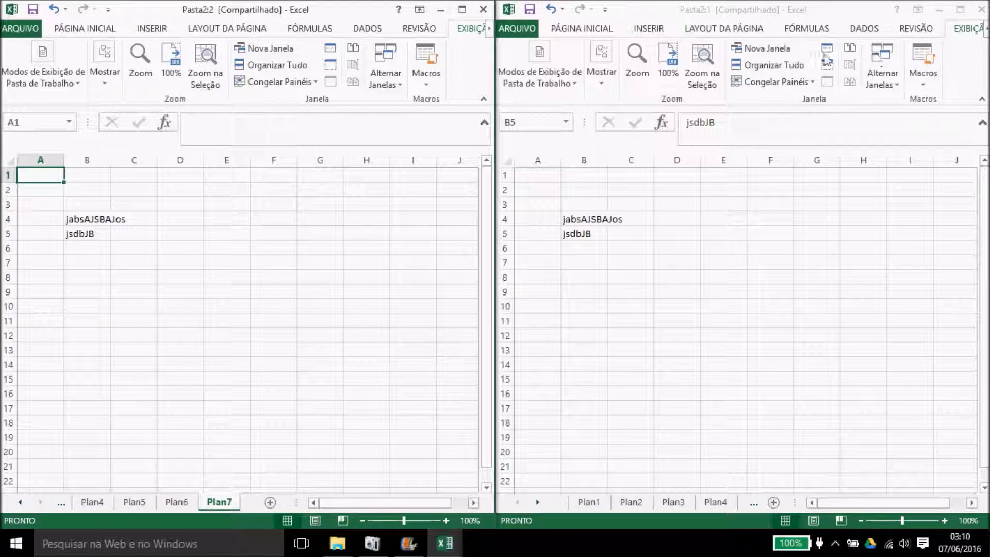
{"action": "left_click", "coordinate": [768, 69]}
Step: Stack the windows horizontally and compare them side by side with synchronized scrolling
{"action": "left_click", "coordinate": [768, 67]}
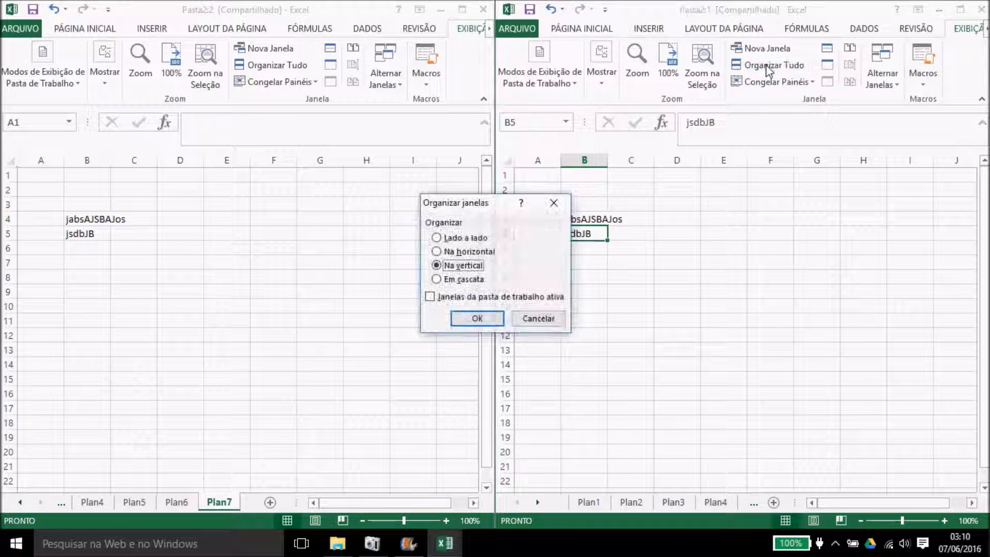
{"action": "left_click", "coordinate": [475, 263]}
{"action": "left_click", "coordinate": [472, 252]}
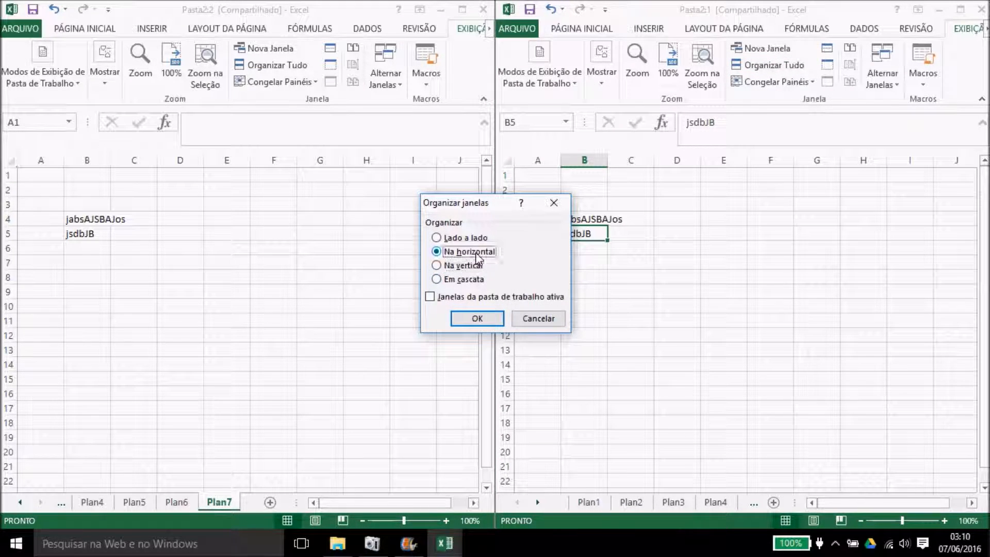
{"action": "left_click", "coordinate": [483, 318]}
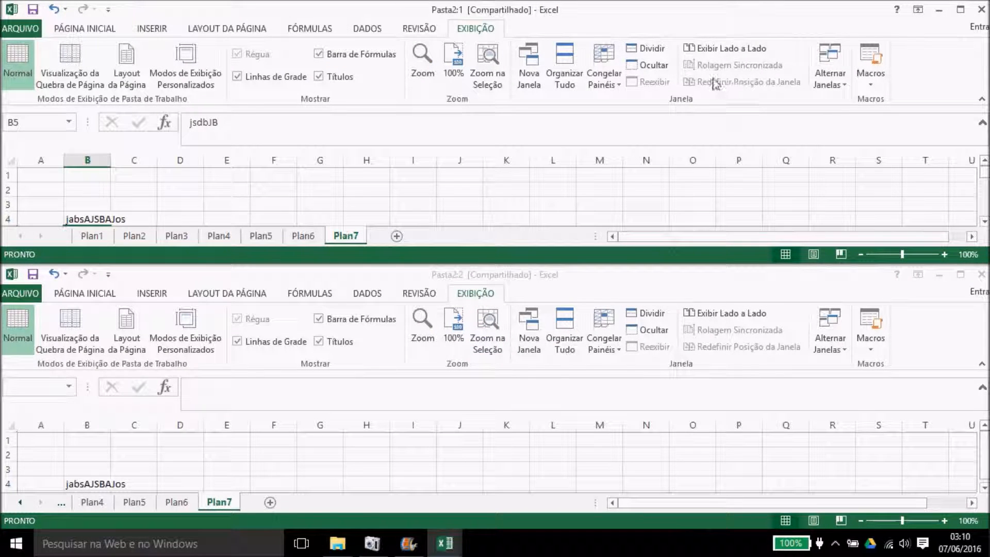
{"action": "left_click", "coordinate": [743, 48]}
{"action": "left_click", "coordinate": [732, 69]}
{"action": "left_click", "coordinate": [732, 69]}
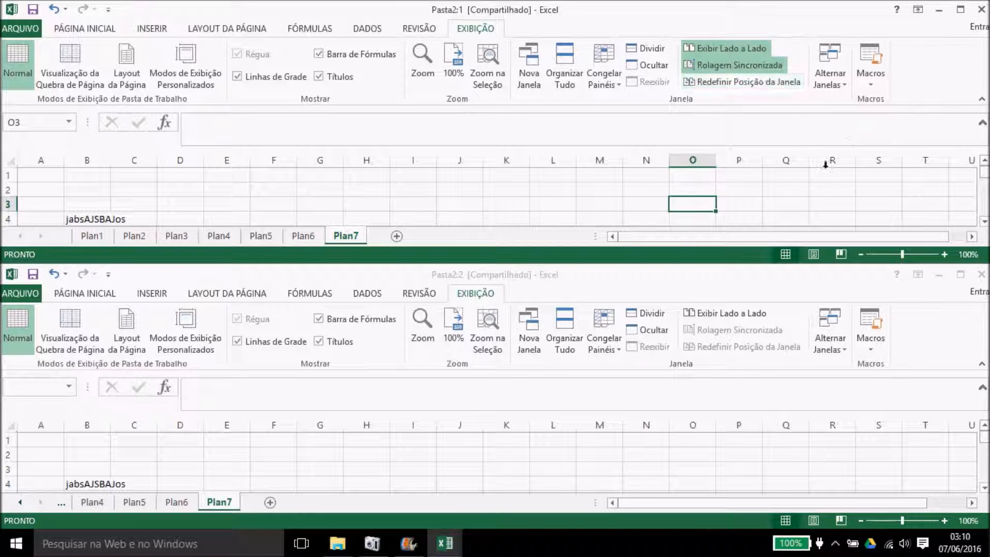
Step: Scroll both windows with the scrollbar arrows, then close the Pasta2:2 window
{"action": "left_click", "coordinate": [984, 222]}
{"action": "left_click", "coordinate": [984, 222]}
{"action": "left_click", "coordinate": [984, 222]}
{"action": "left_click", "coordinate": [984, 222]}
{"action": "left_click", "coordinate": [984, 222]}
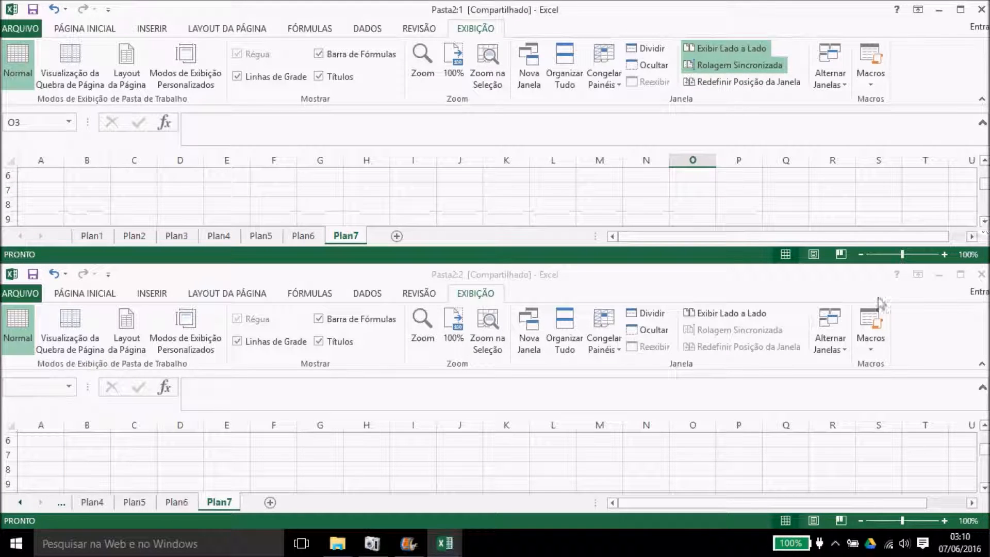
{"action": "left_click", "coordinate": [984, 426]}
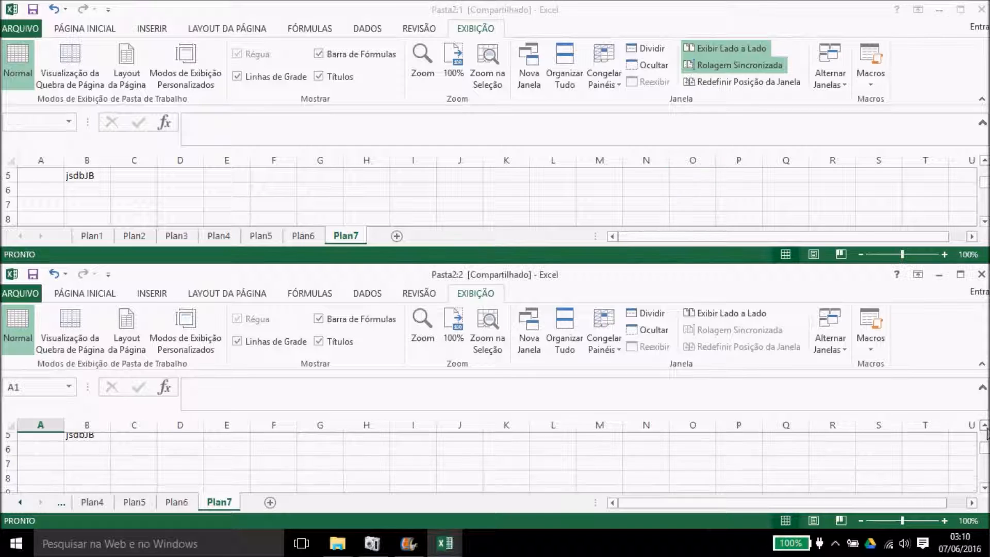
{"action": "left_click", "coordinate": [985, 426]}
{"action": "left_click", "coordinate": [985, 425]}
{"action": "left_click", "coordinate": [985, 426]}
{"action": "left_click", "coordinate": [984, 425]}
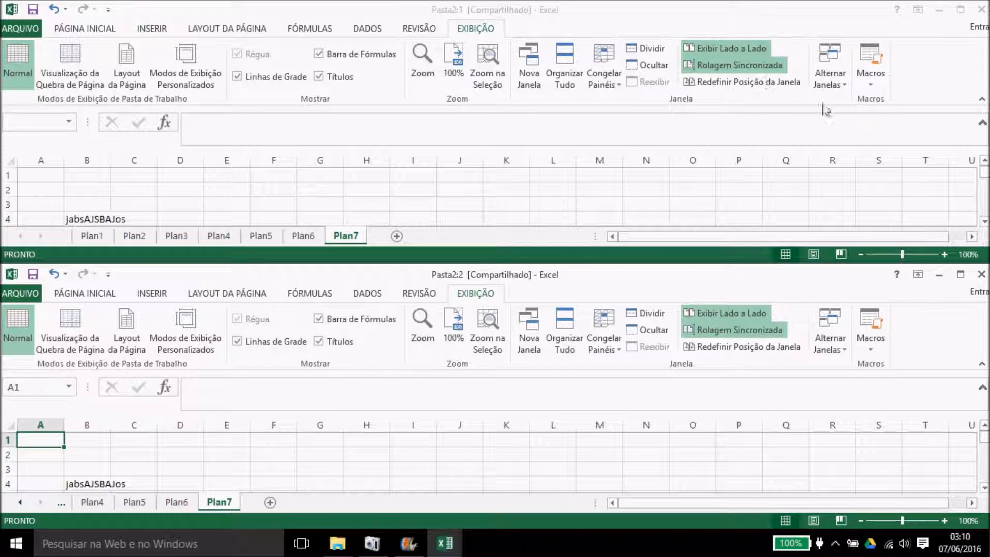
{"action": "left_click", "coordinate": [981, 274]}
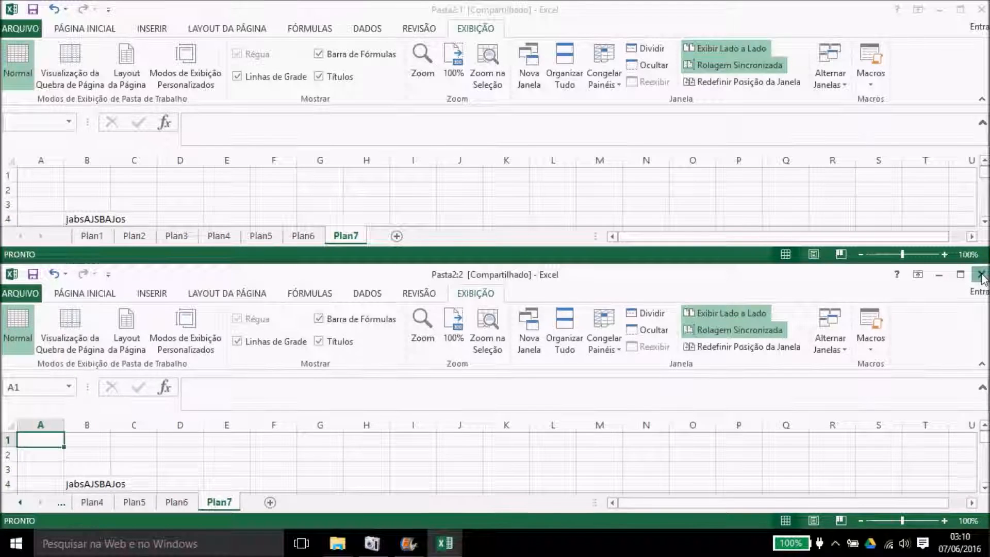
Step: Maximize the Pasta2 window, then hide it and unhide Pasta2 again
{"action": "left_click", "coordinate": [960, 9]}
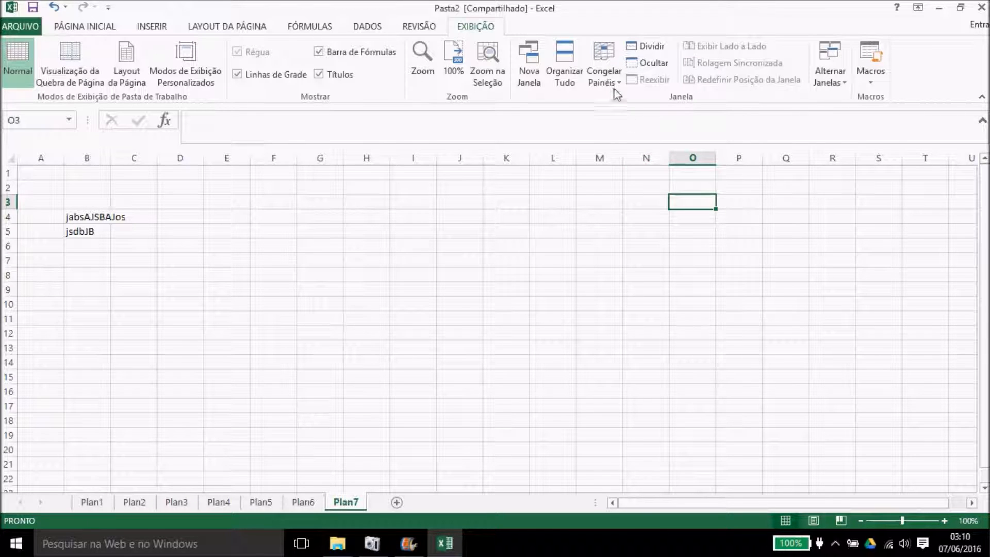
{"action": "left_click", "coordinate": [638, 64]}
{"action": "left_click", "coordinate": [649, 83]}
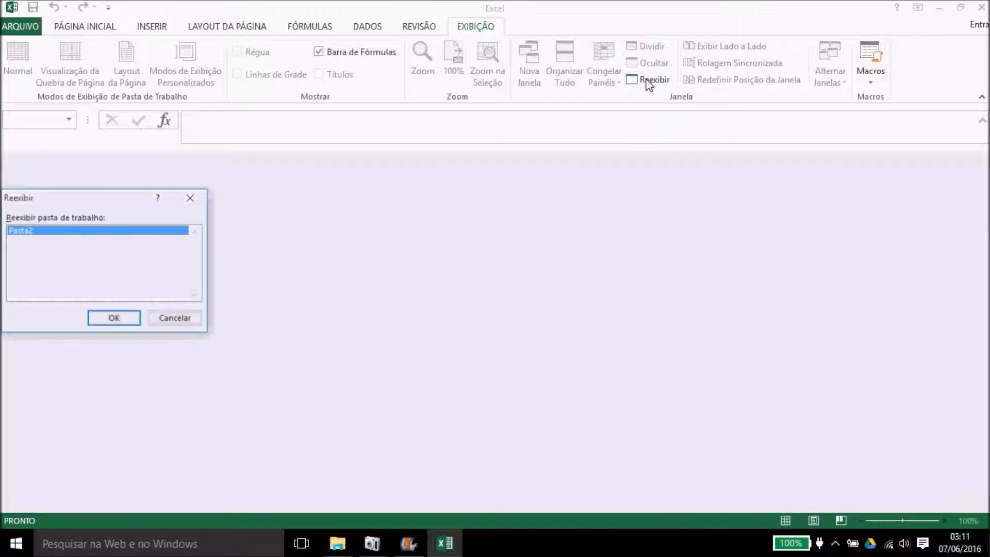
{"action": "left_click", "coordinate": [128, 319]}
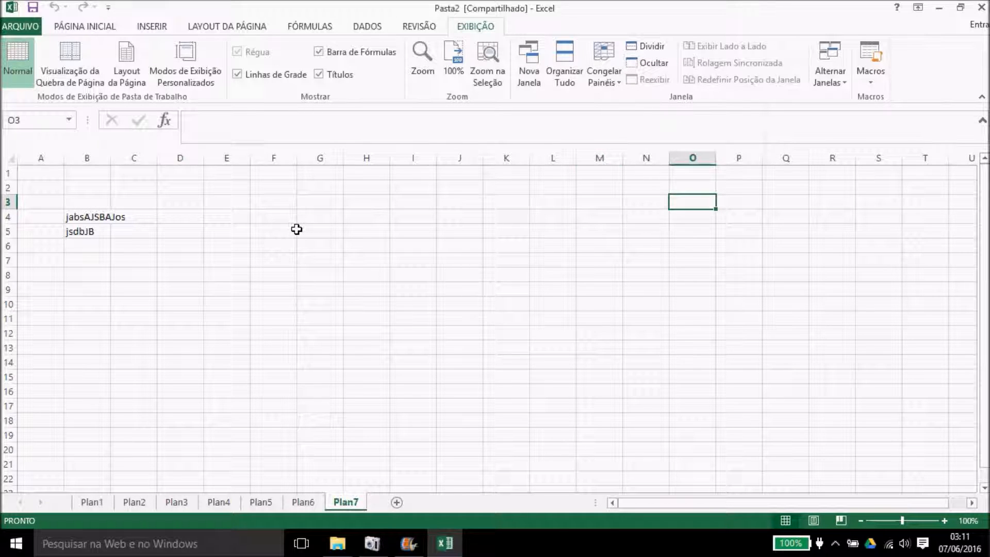
Step: Clear the text entries from cells B2:C7 on Plan7
{"action": "left_click_drag", "start_coordinate": [76, 188], "coordinate": [128, 261]}
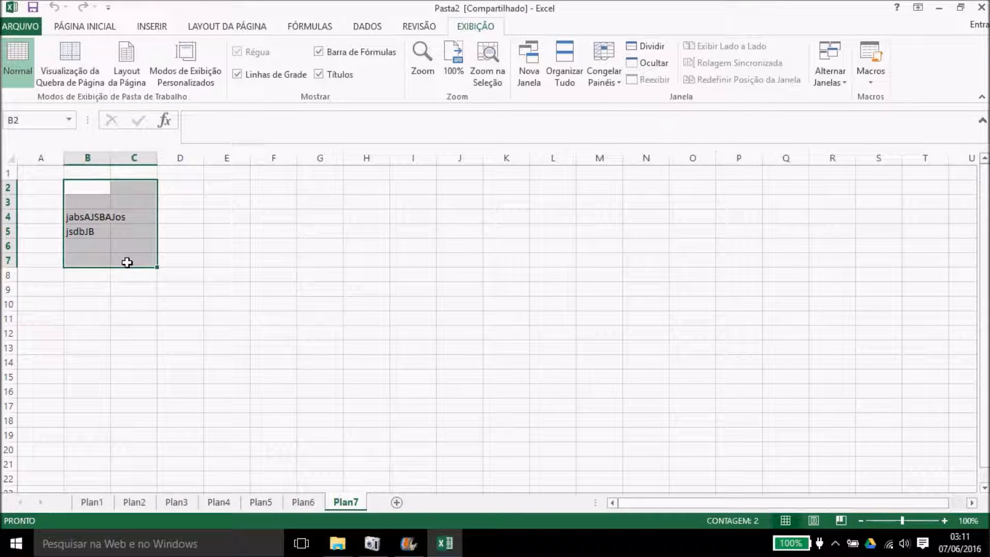
{"action": "key", "text": "Delete"}
{"action": "left_click", "coordinate": [218, 261]}
{"action": "left_click", "coordinate": [78, 193]}
{"action": "key", "text": "Down"}
{"action": "key", "text": "Down"}
{"action": "key", "text": "Down"}
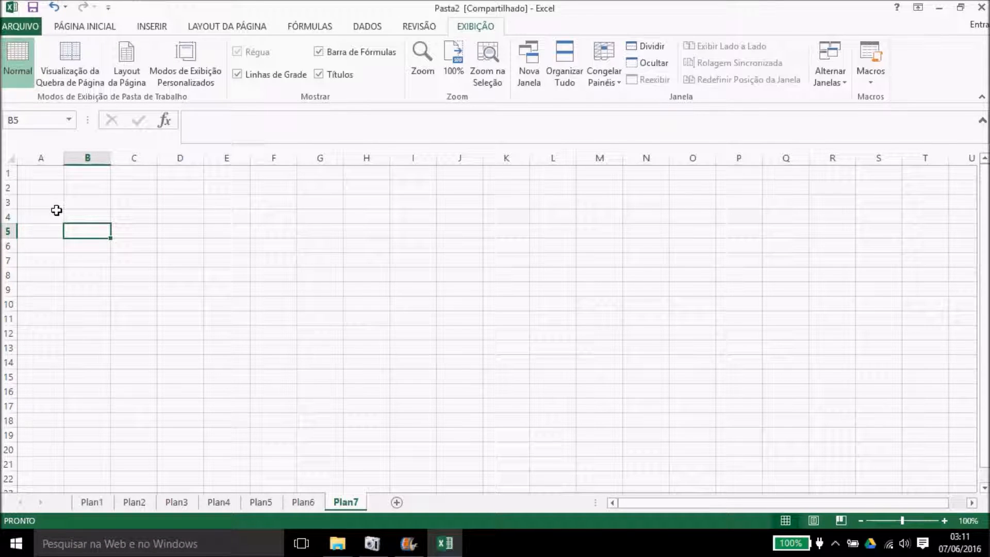
Step: Fill A1:I1 and A1:A19 with yellow
{"action": "left_click_drag", "start_coordinate": [45, 174], "coordinate": [404, 178]}
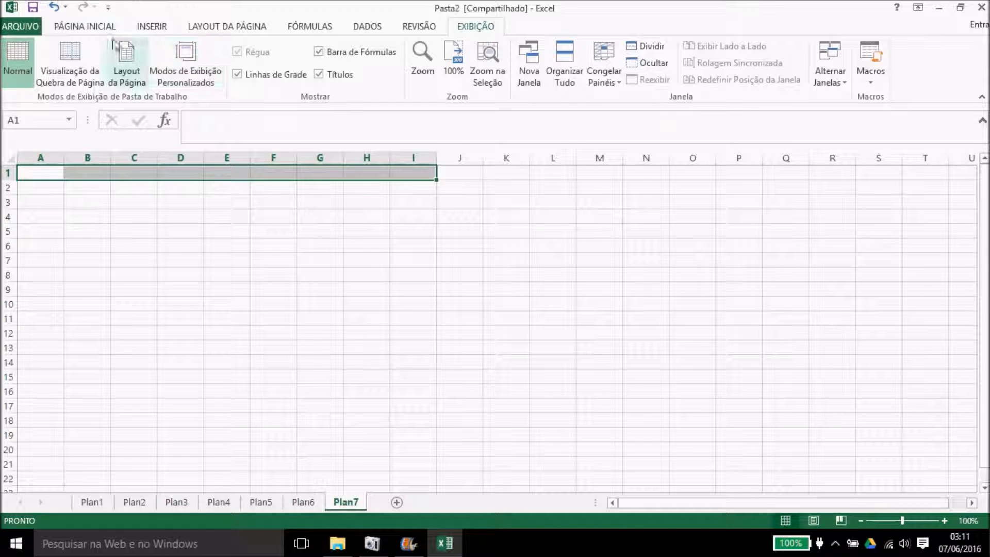
{"action": "left_click", "coordinate": [82, 28]}
{"action": "left_click", "coordinate": [182, 75]}
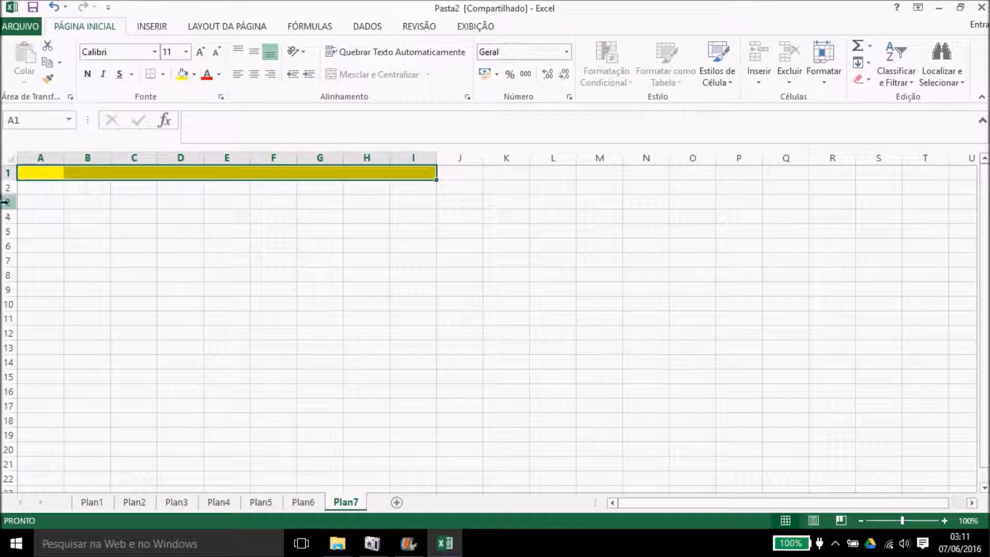
{"action": "left_click_drag", "start_coordinate": [38, 173], "coordinate": [44, 432]}
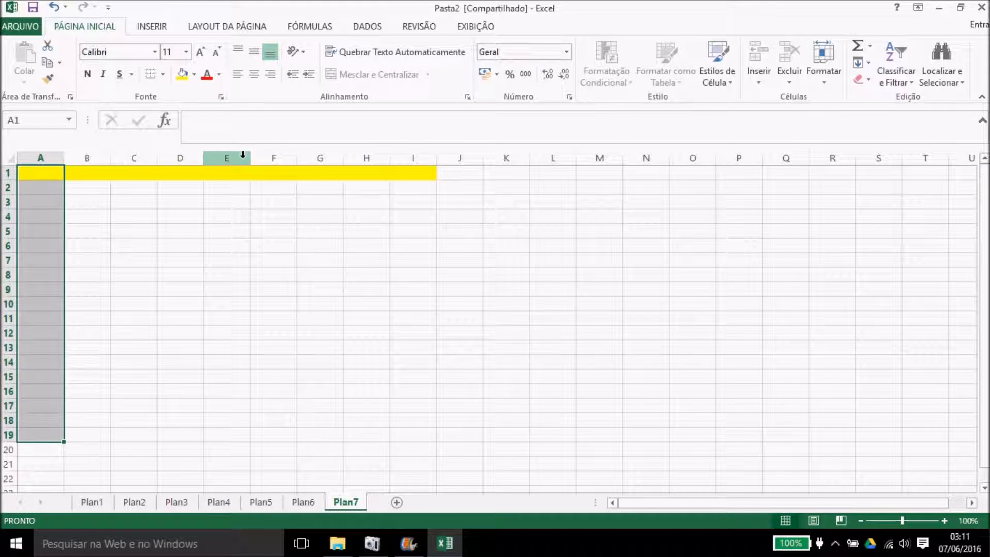
{"action": "left_click", "coordinate": [181, 74]}
{"action": "left_click", "coordinate": [311, 260]}
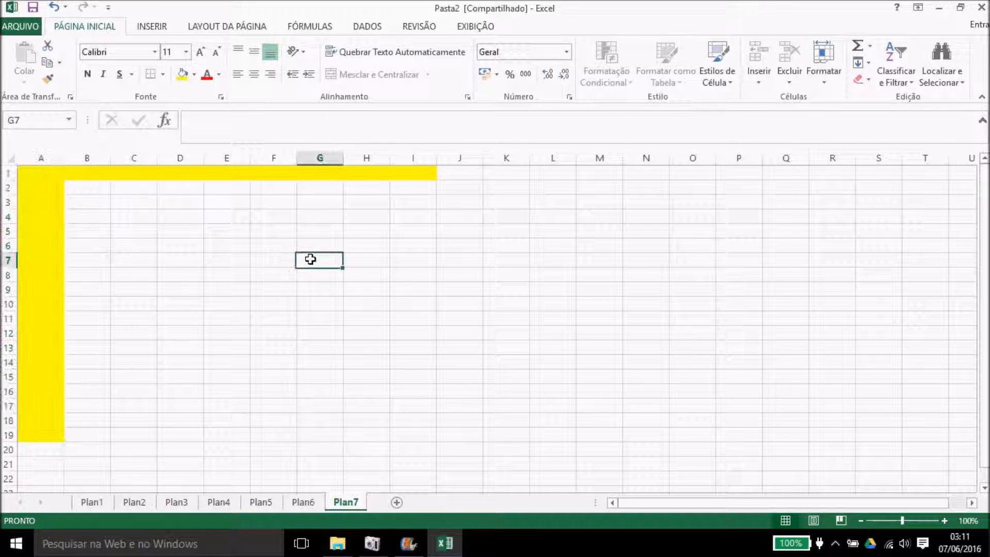
{"action": "left_click", "coordinate": [433, 26]}
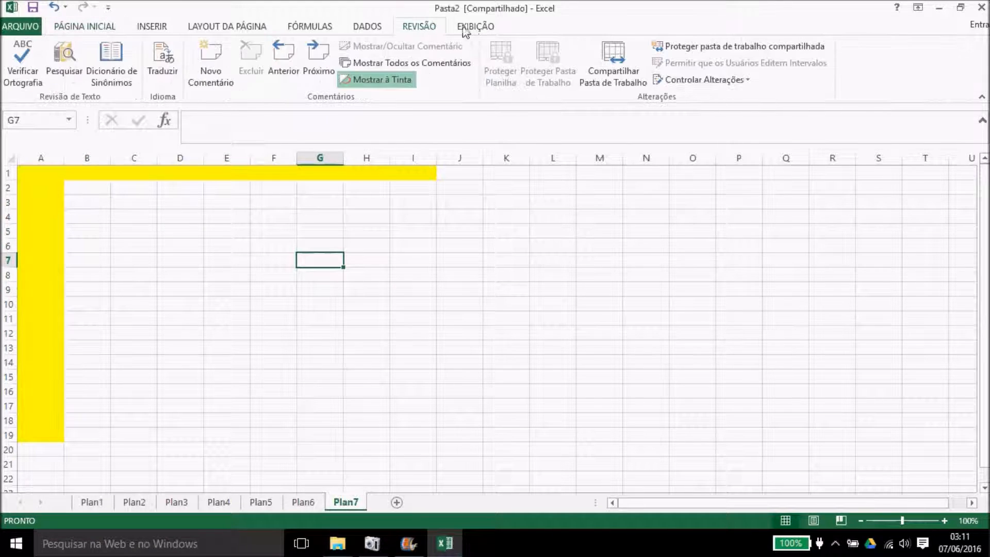
Step: Freeze panes at B2 so row 1 and column A stay fixed
{"action": "left_click", "coordinate": [475, 26]}
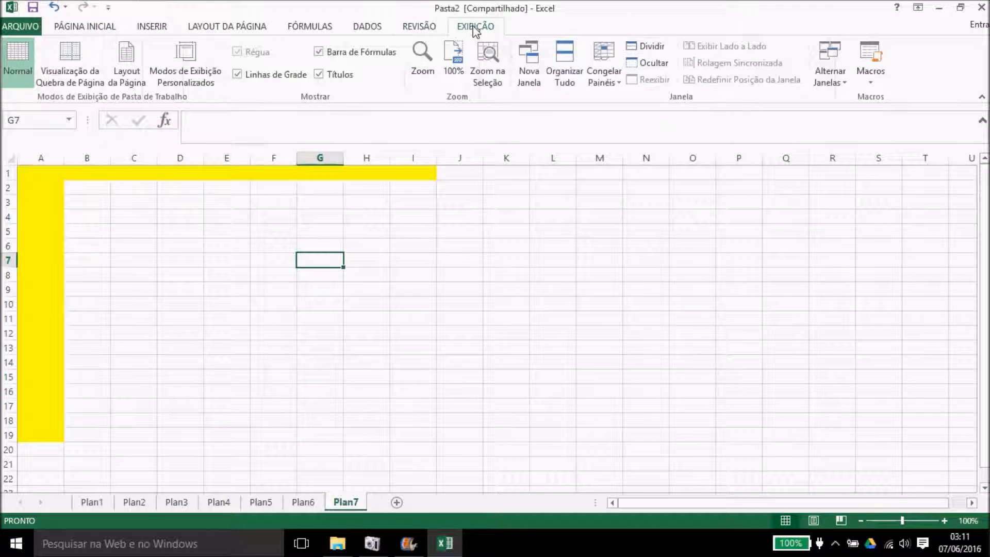
{"action": "left_click", "coordinate": [604, 64]}
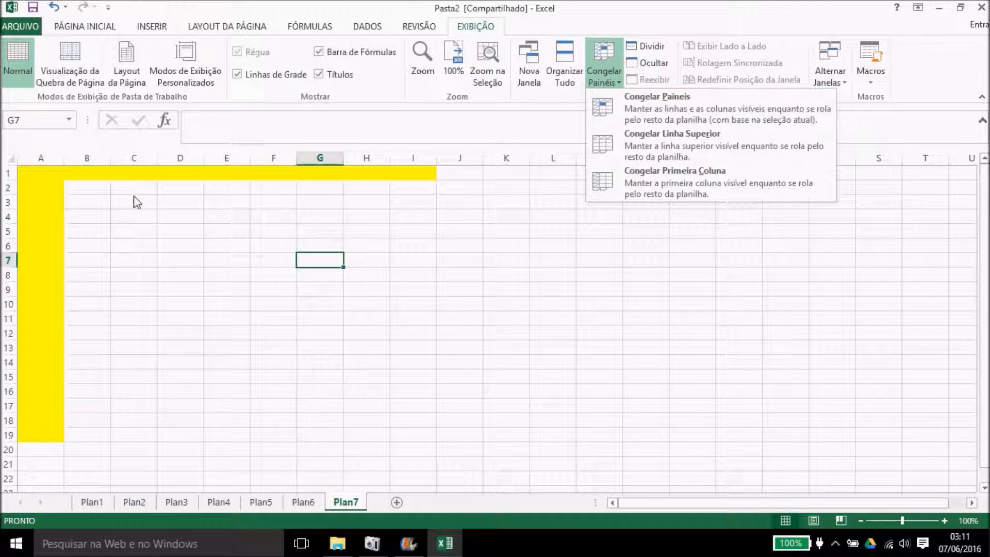
{"action": "left_click", "coordinate": [61, 190]}
{"action": "left_click", "coordinate": [80, 187]}
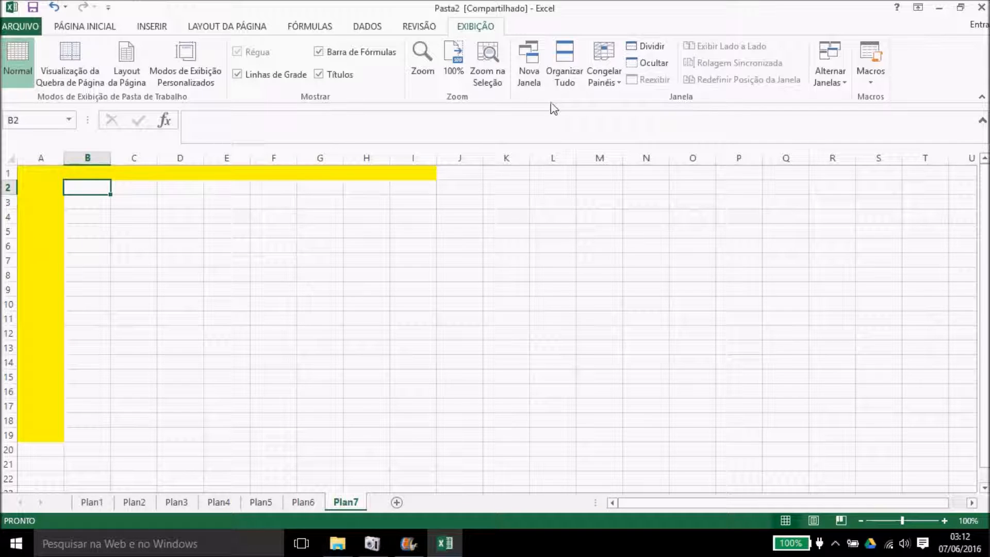
{"action": "left_click", "coordinate": [605, 57]}
{"action": "left_click", "coordinate": [626, 109]}
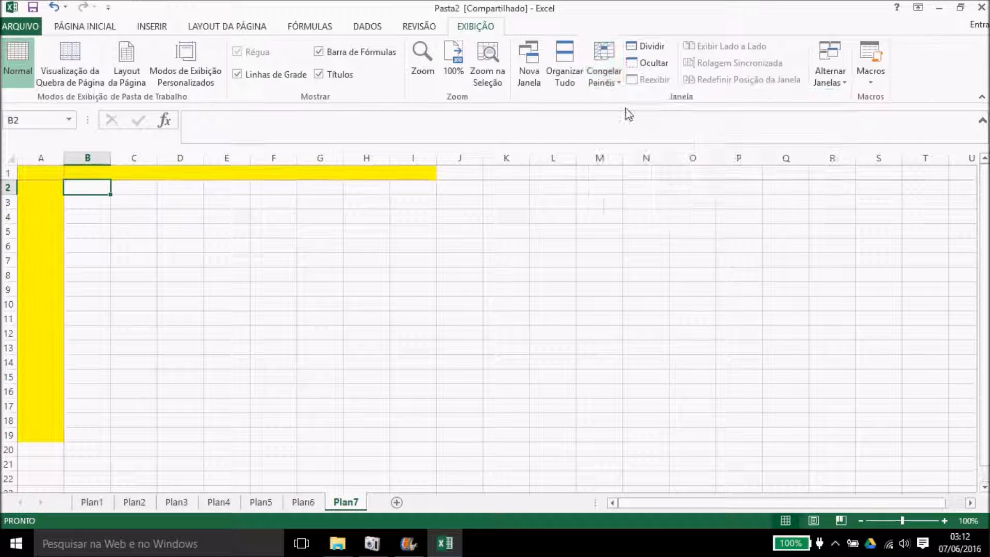
Step: Test the freeze by moving down, up, right and left with the arrow keys
{"action": "key", "text": "Down"}
{"action": "key", "text": "Down"}
{"action": "key", "text": "Down"}
{"action": "key", "text": "Down"}
{"action": "key", "text": "Down"}
{"action": "key", "text": "Down"}
{"action": "key", "text": "Down"}
{"action": "key", "text": "Down"}
{"action": "key", "text": "Down"}
{"action": "key", "text": "Down"}
{"action": "key", "text": "Down"}
{"action": "key", "text": "Down"}
{"action": "key", "text": "Down"}
{"action": "key", "text": "Down"}
{"action": "key", "text": "Down"}
{"action": "key", "text": "Down"}
{"action": "key", "text": "Down"}
{"action": "key", "text": "Down"}
{"action": "key", "text": "Down"}
{"action": "key", "text": "Down"}
{"action": "key", "text": "Down"}
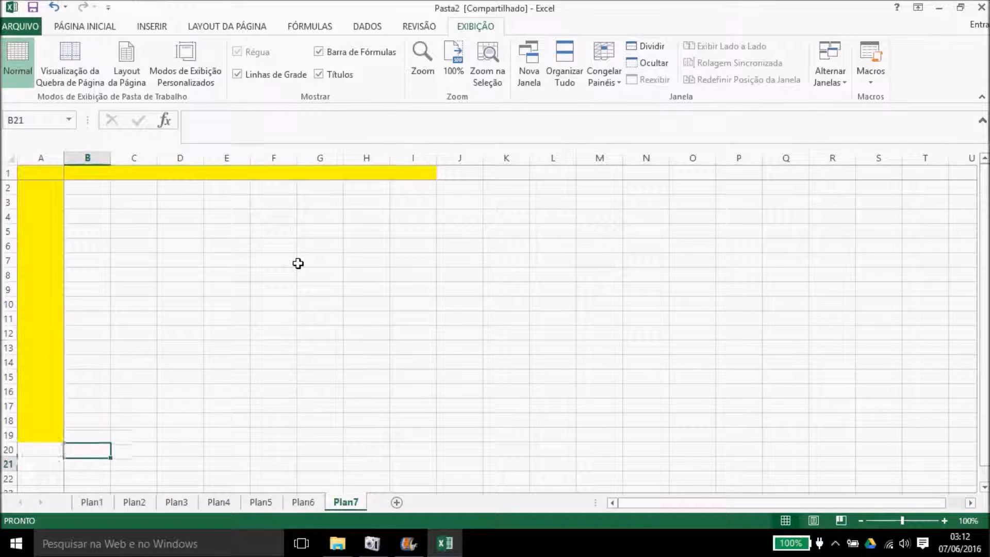
{"action": "key", "text": "Down"}
{"action": "key", "text": "Down"}
{"action": "key", "text": "Down"}
{"action": "key", "text": "Down"}
{"action": "key", "text": "Down"}
{"action": "key", "text": "Down"}
{"action": "key", "text": "Down"}
{"action": "key", "text": "Down"}
{"action": "key", "text": "Down"}
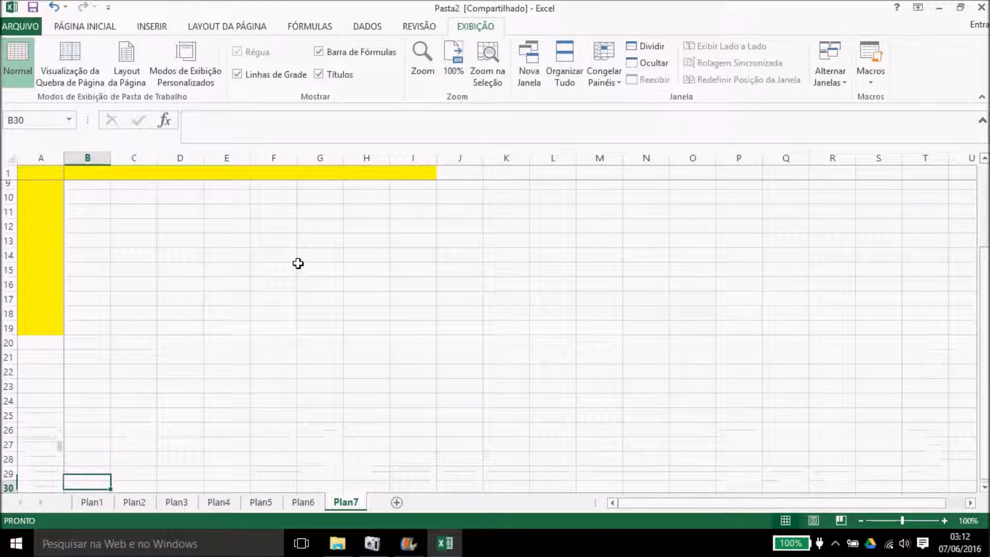
{"action": "key", "text": "Up"}
{"action": "key", "text": "Up"}
{"action": "key", "text": "Up"}
{"action": "key", "text": "Up"}
{"action": "key", "text": "Up"}
{"action": "key", "text": "Up"}
{"action": "key", "text": "Up"}
{"action": "key", "text": "Up"}
{"action": "key", "text": "Up"}
{"action": "key", "text": "Up"}
{"action": "key", "text": "Up"}
{"action": "key", "text": "Up"}
{"action": "key", "text": "Up"}
{"action": "key", "text": "Up"}
{"action": "key", "text": "Up"}
{"action": "key", "text": "Up"}
{"action": "key", "text": "Up"}
{"action": "key", "text": "Up"}
{"action": "key", "text": "Up"}
{"action": "key", "text": "Up"}
{"action": "key", "text": "Up"}
{"action": "key", "text": "Up"}
{"action": "key", "text": "Up"}
{"action": "key", "text": "Up"}
{"action": "key", "text": "Up"}
{"action": "key", "text": "Up"}
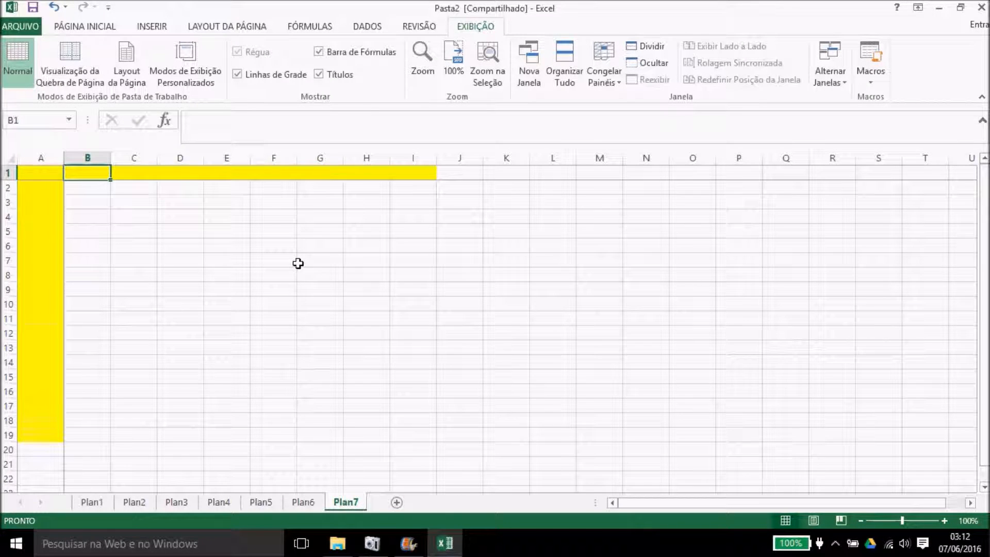
{"action": "key", "text": "Right"}
{"action": "key", "text": "Right"}
{"action": "key", "text": "Right"}
{"action": "key", "text": "Right"}
{"action": "key", "text": "Right"}
{"action": "key", "text": "Right"}
{"action": "key", "text": "Right"}
{"action": "key", "text": "Right"}
{"action": "key", "text": "Right"}
{"action": "key", "text": "Right"}
{"action": "key", "text": "Right"}
{"action": "key", "text": "Right"}
{"action": "key", "text": "Right"}
{"action": "key", "text": "Right"}
{"action": "key", "text": "Right"}
{"action": "key", "text": "Right"}
{"action": "key", "text": "Right"}
{"action": "key", "text": "Right"}
{"action": "key", "text": "Right"}
{"action": "key", "text": "Right"}
{"action": "key", "text": "Right"}
{"action": "key", "text": "Right"}
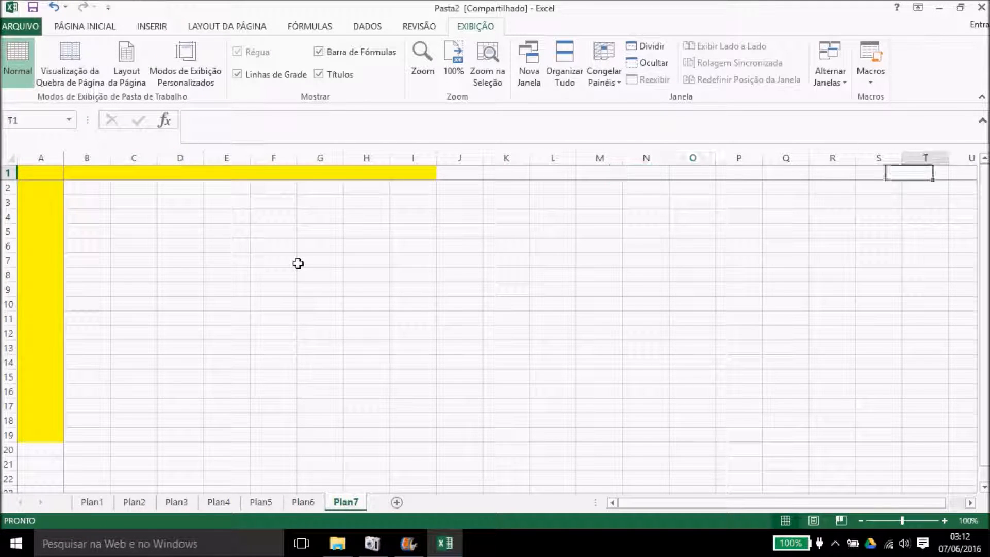
{"action": "key", "text": "Right"}
{"action": "key", "text": "Right"}
{"action": "key", "text": "Right"}
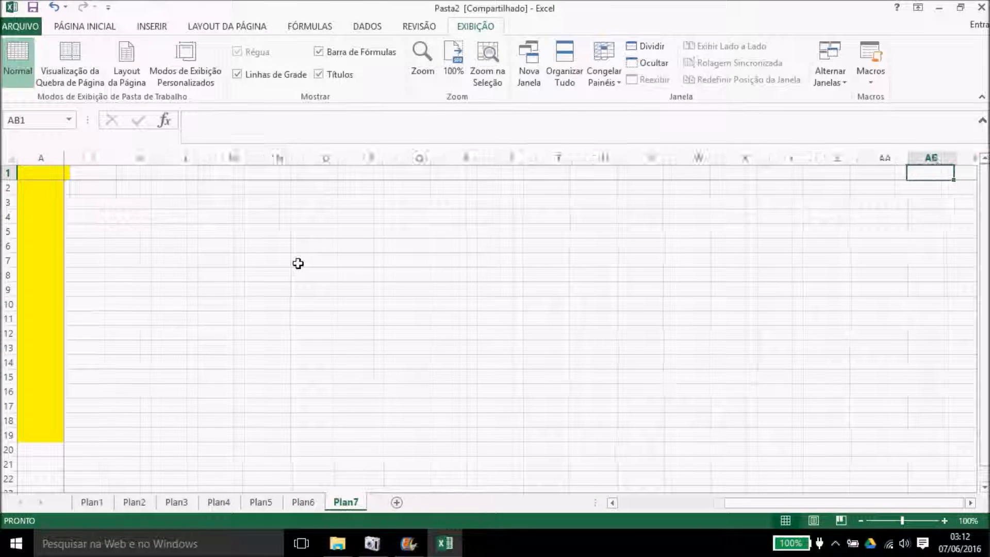
{"action": "key", "text": "Left"}
{"action": "key", "text": "Left"}
{"action": "key", "text": "Left"}
{"action": "key", "text": "Left"}
{"action": "key", "text": "Left"}
{"action": "key", "text": "Left"}
{"action": "key", "text": "Left"}
{"action": "key", "text": "Left"}
{"action": "key", "text": "Left"}
{"action": "key", "text": "Left"}
{"action": "key", "text": "Left"}
{"action": "key", "text": "Left"}
{"action": "key", "text": "Left"}
{"action": "key", "text": "Left"}
{"action": "key", "text": "Left"}
{"action": "key", "text": "Left"}
{"action": "key", "text": "Left"}
{"action": "key", "text": "Left"}
{"action": "key", "text": "Left"}
{"action": "key", "text": "Left"}
{"action": "key", "text": "Left"}
{"action": "key", "text": "Left"}
{"action": "key", "text": "Left"}
{"action": "key", "text": "Left"}
{"action": "key", "text": "Left"}
{"action": "key", "text": "Left"}
{"action": "key", "text": "Left"}
{"action": "key", "text": "Left"}
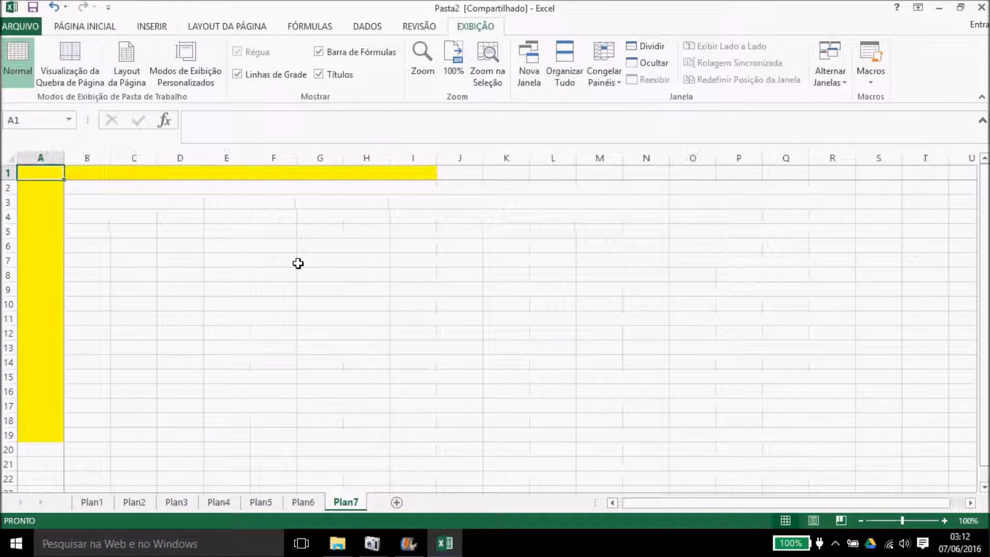
{"action": "left_click", "coordinate": [142, 231]}
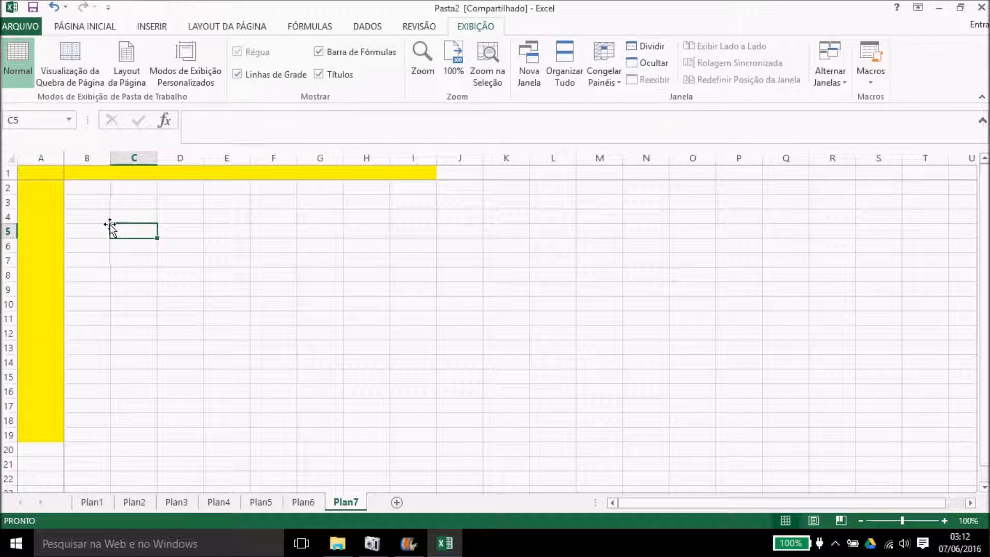
Step: Unfreeze, then refreeze panes at C5 to lock rows 1–4 and columns A–B
{"action": "left_click", "coordinate": [603, 77]}
{"action": "left_click", "coordinate": [623, 102]}
{"action": "left_click", "coordinate": [604, 65]}
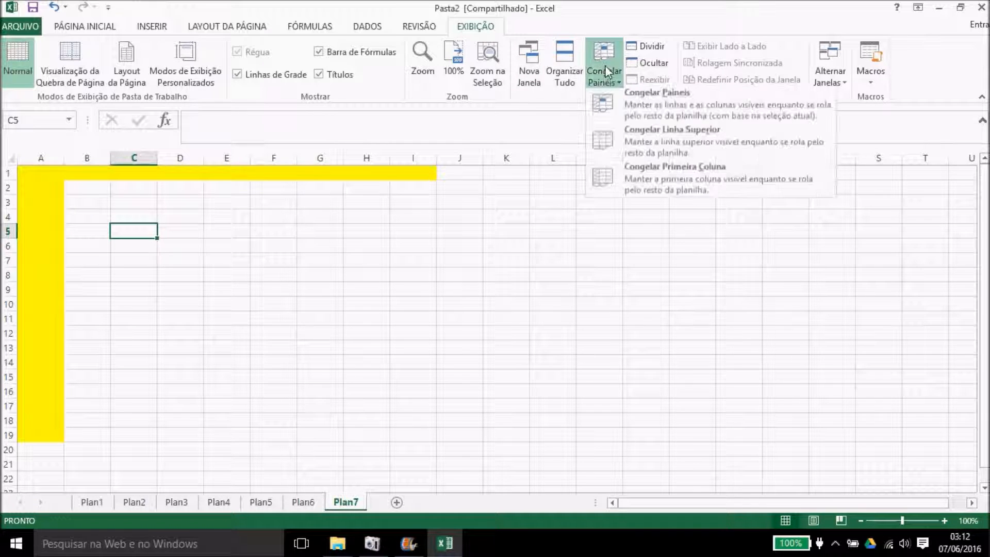
{"action": "left_click", "coordinate": [620, 104]}
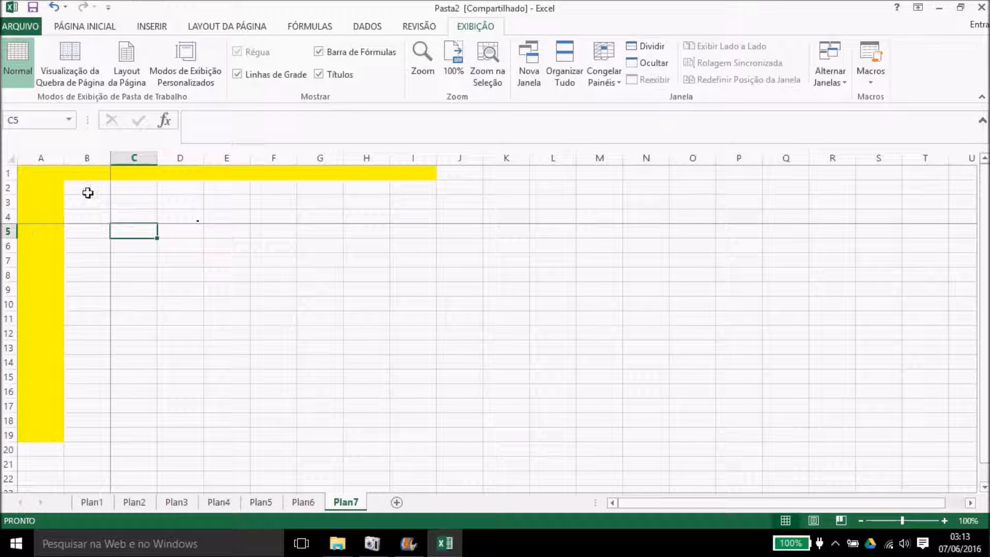
Step: Scroll the sheet to test the freeze, then unfreeze the panes
{"action": "left_click_drag", "start_coordinate": [984, 196], "coordinate": [984, 206]}
{"action": "left_click_drag", "start_coordinate": [753, 504], "coordinate": [716, 514]}
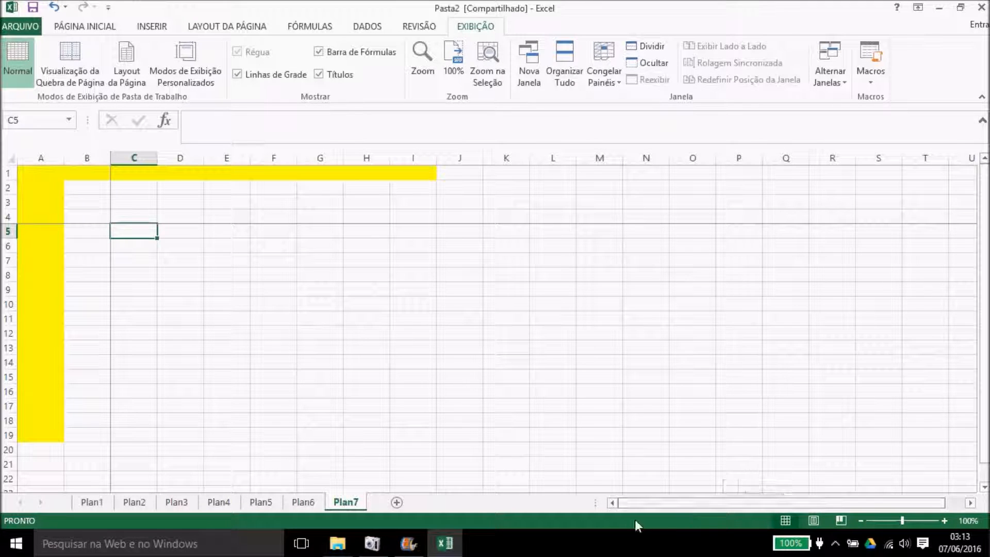
{"action": "left_click", "coordinate": [605, 74]}
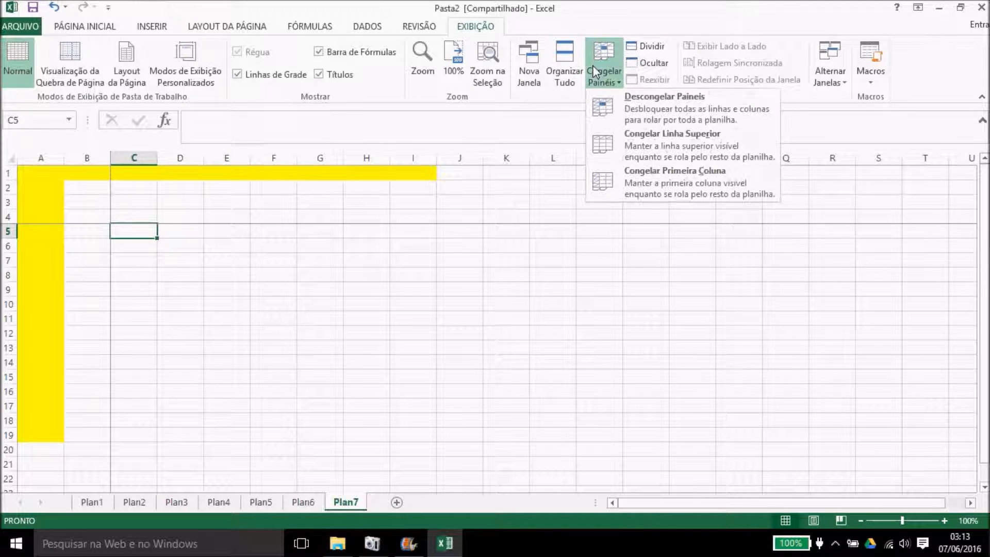
{"action": "left_click", "coordinate": [622, 96]}
Step: Insert a new sheet, Plan8, after Plan7
{"action": "left_click", "coordinate": [503, 286]}
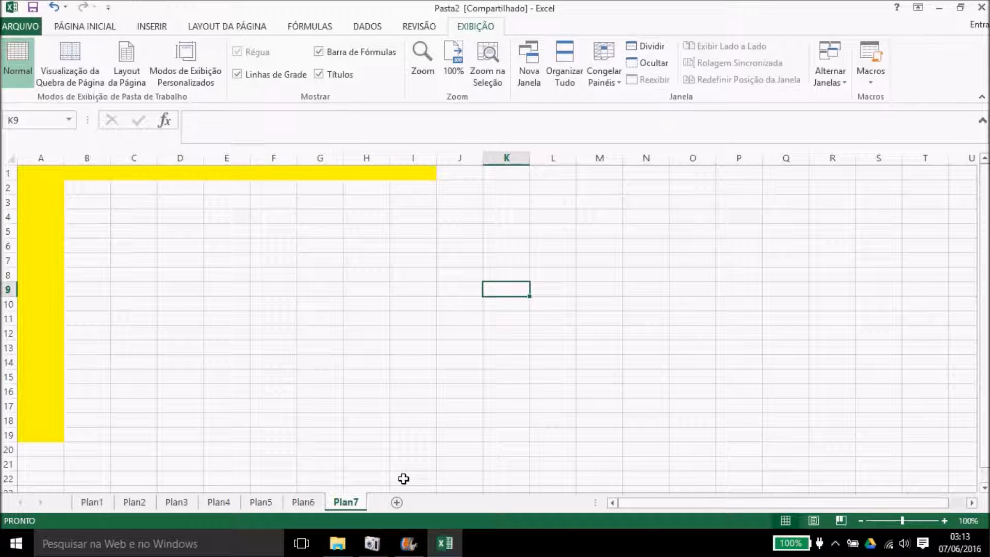
{"action": "left_click", "coordinate": [397, 502]}
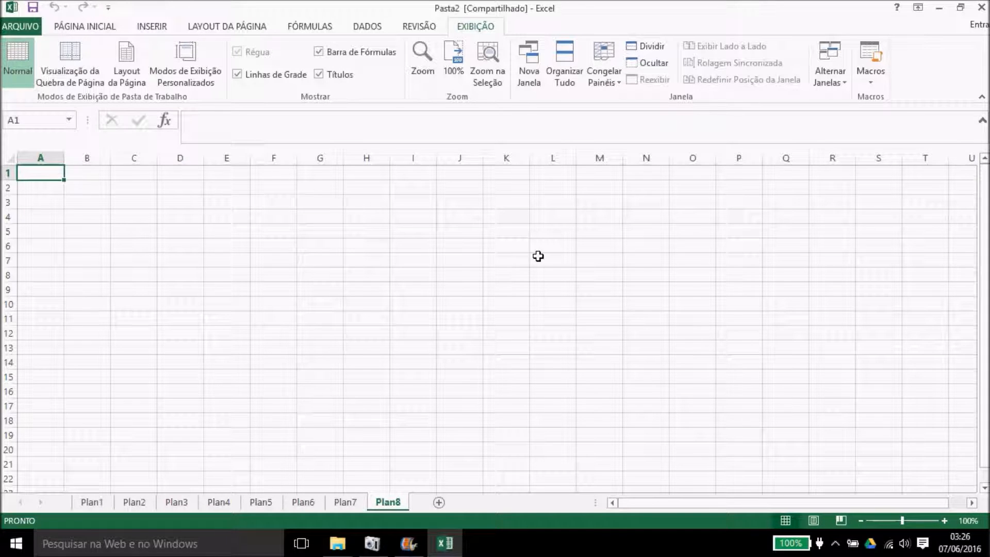
Step: Enter a first name in B3 and a surname in D3 on Plan5, then select B3
{"action": "left_click", "coordinate": [170, 229]}
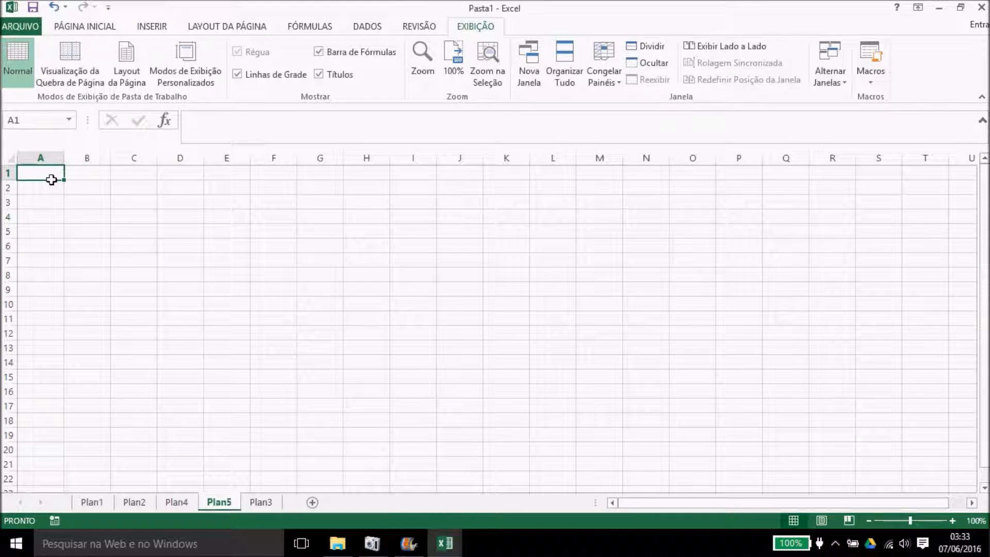
{"action": "left_click", "coordinate": [92, 208]}
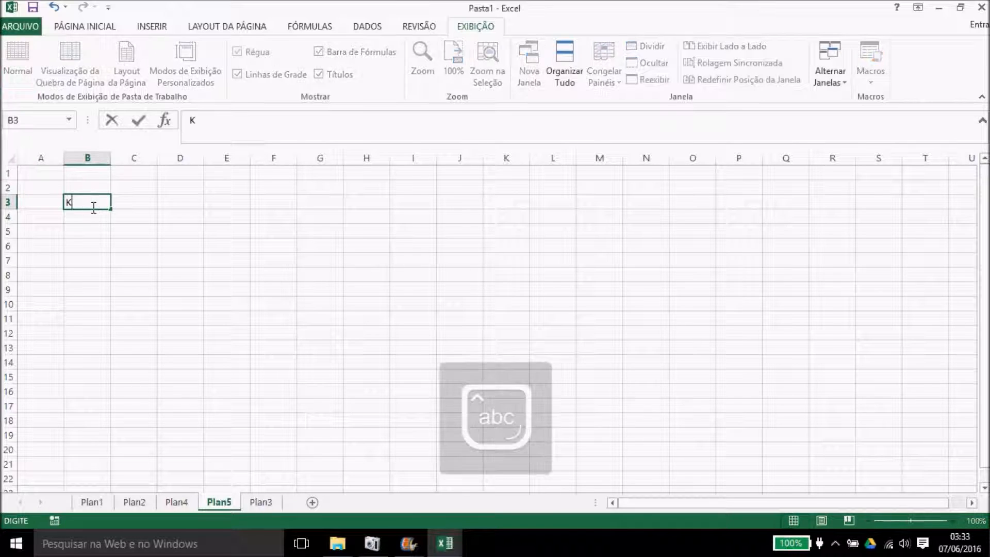
{"action": "left_click", "coordinate": [171, 201]}
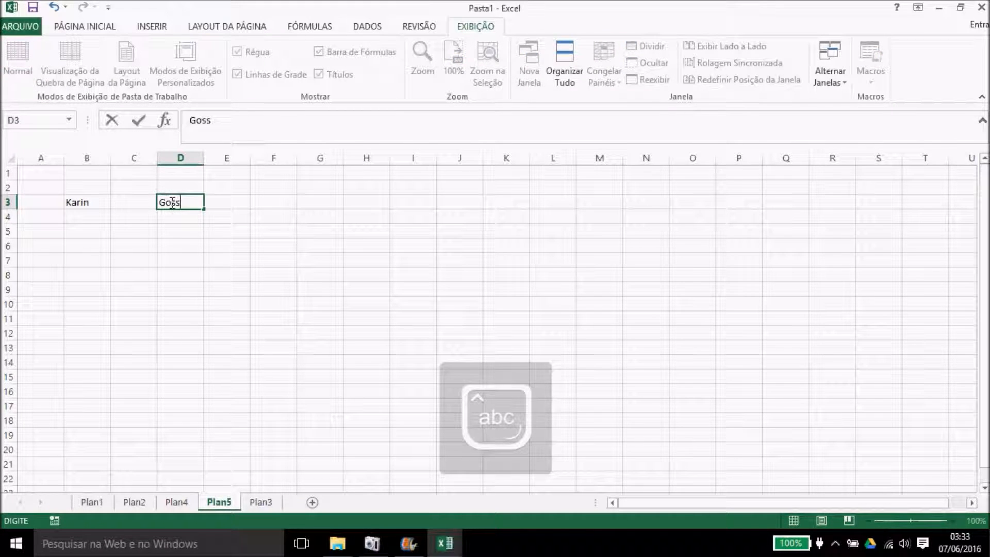
{"action": "left_click", "coordinate": [241, 206]}
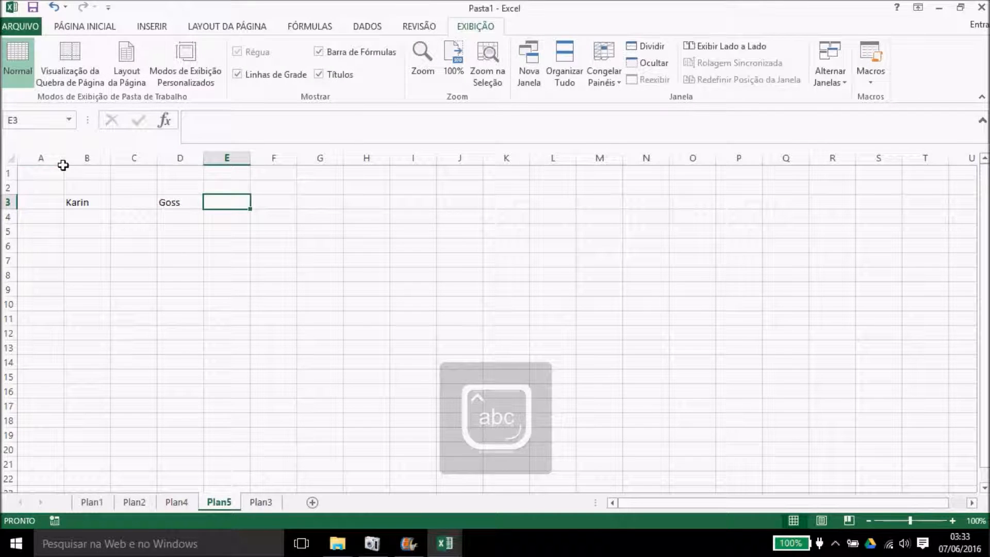
{"action": "left_click", "coordinate": [37, 176]}
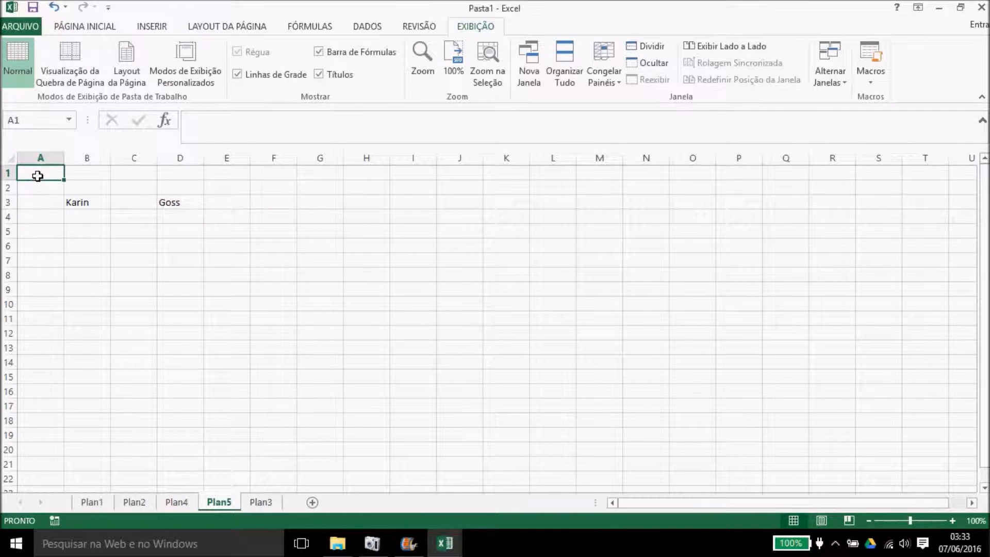
{"action": "left_click", "coordinate": [88, 201]}
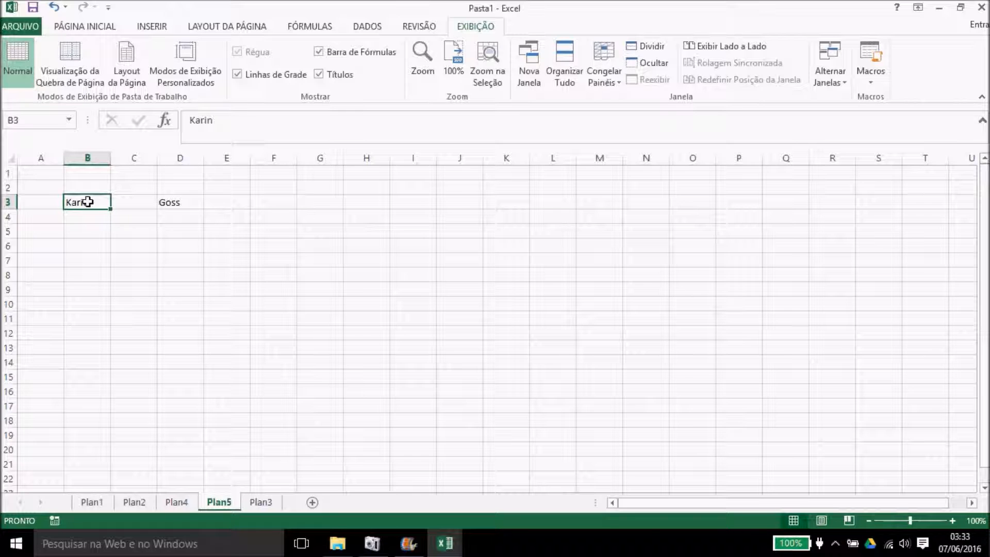
{"action": "left_click", "coordinate": [877, 72]}
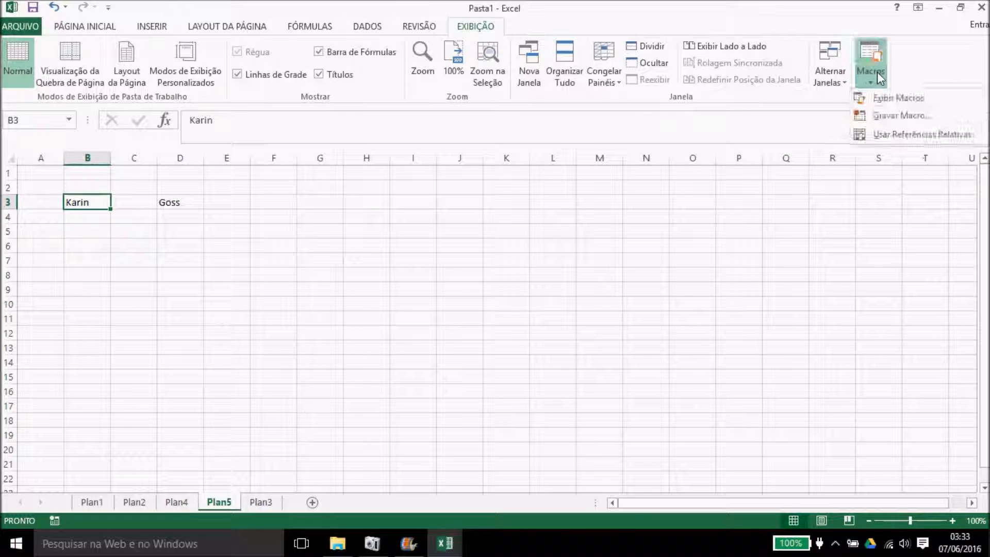
Step: Start recording Macro6 in This Workbook with shortcut Ctrl+s
{"action": "left_click", "coordinate": [883, 115]}
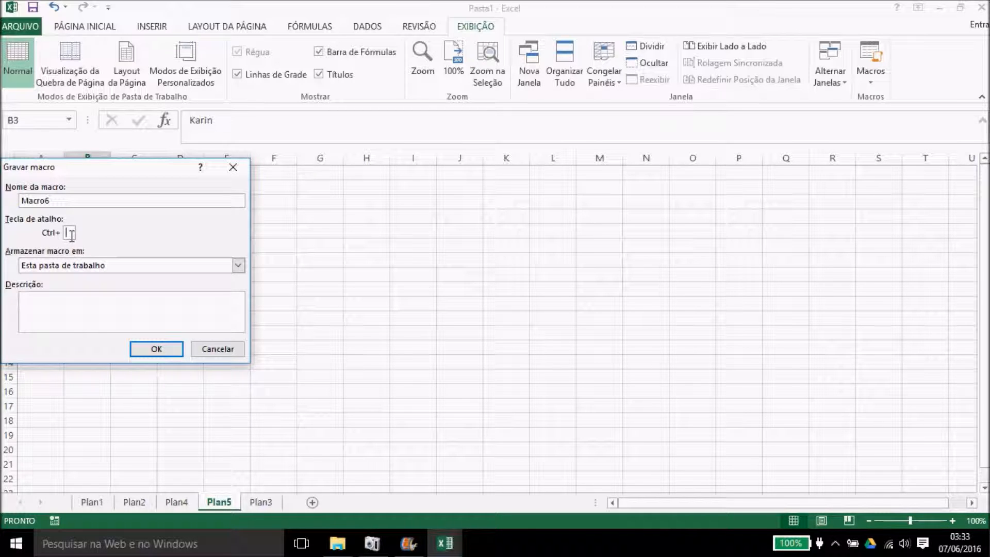
{"action": "type", "text": "s"}
{"action": "left_click", "coordinate": [155, 348]}
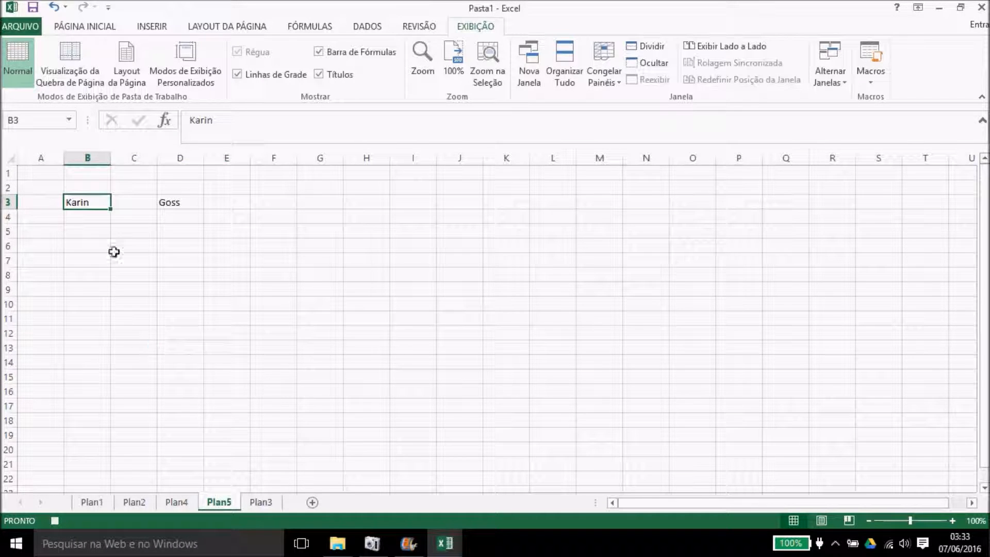
Step: Give B3 yellow fill, red font and Angle Counterclockwise orientation
{"action": "left_click", "coordinate": [100, 31]}
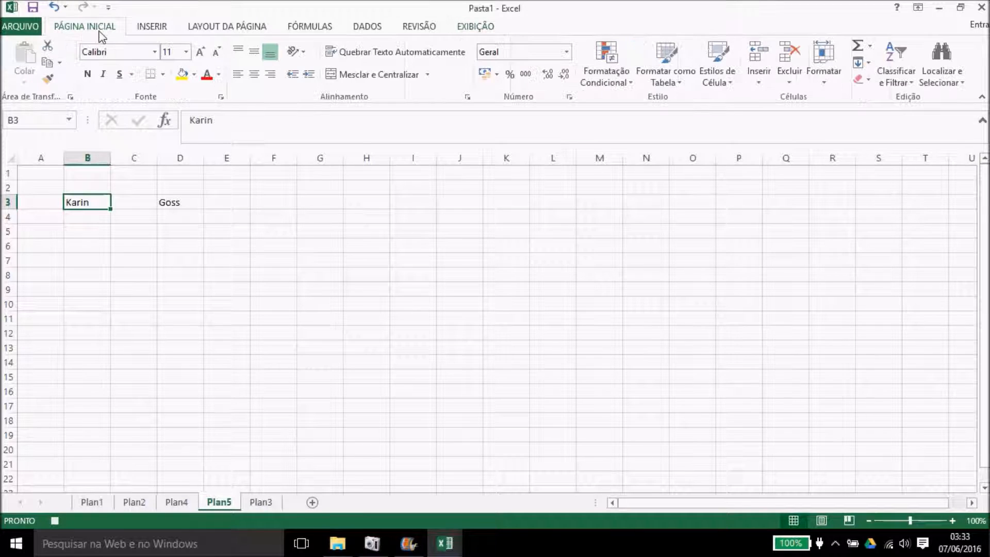
{"action": "left_click", "coordinate": [182, 74]}
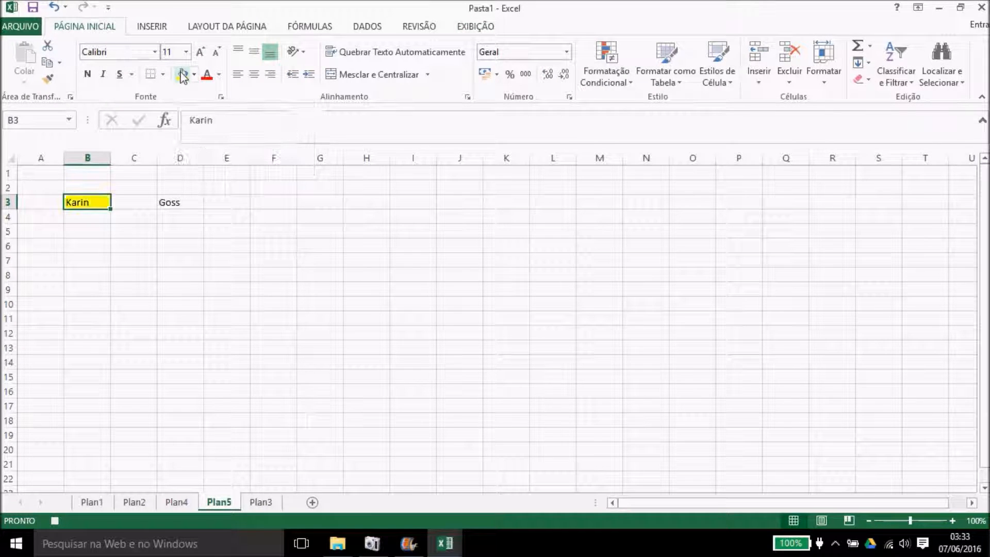
{"action": "left_click", "coordinate": [207, 75]}
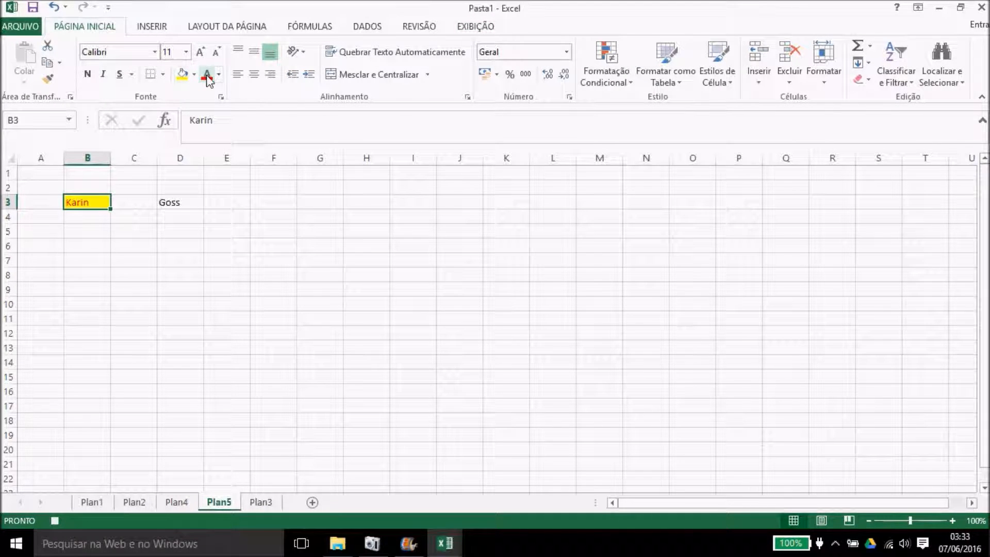
{"action": "left_click", "coordinate": [303, 52]}
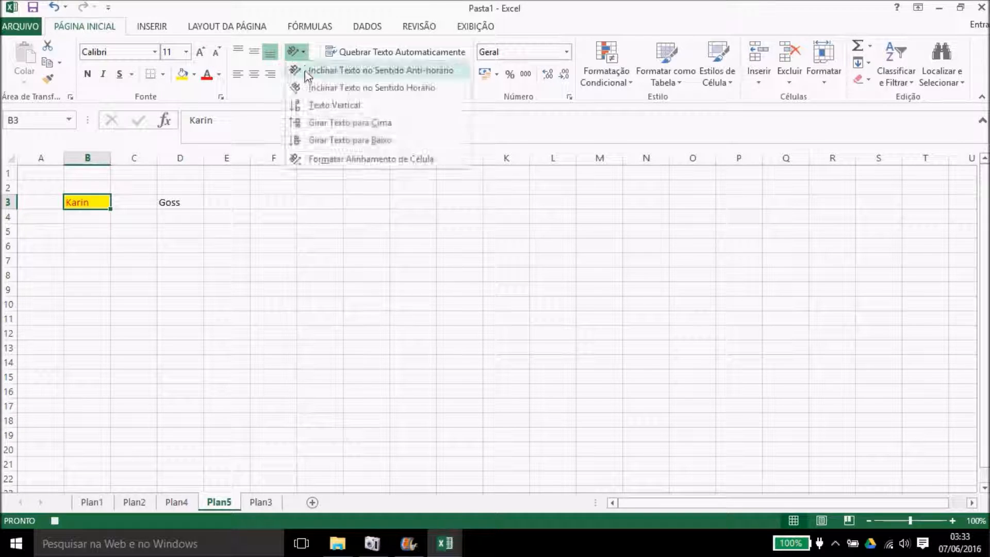
{"action": "left_click", "coordinate": [340, 68]}
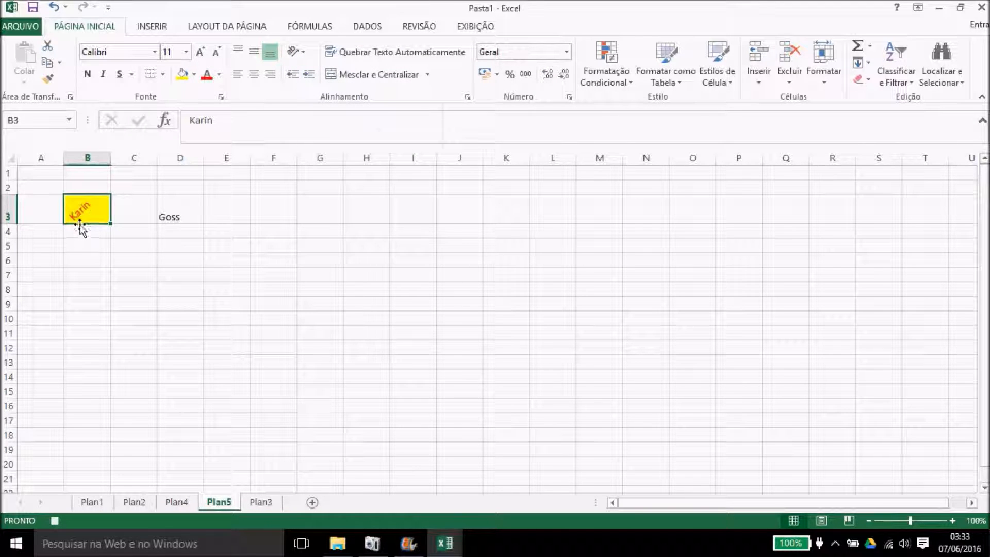
{"action": "left_click", "coordinate": [35, 174]}
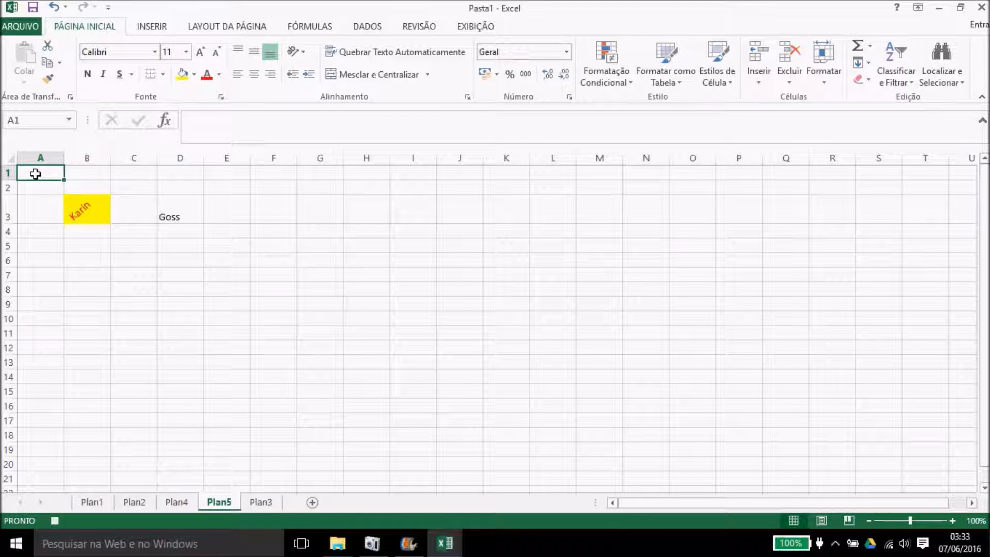
{"action": "left_click", "coordinate": [484, 26]}
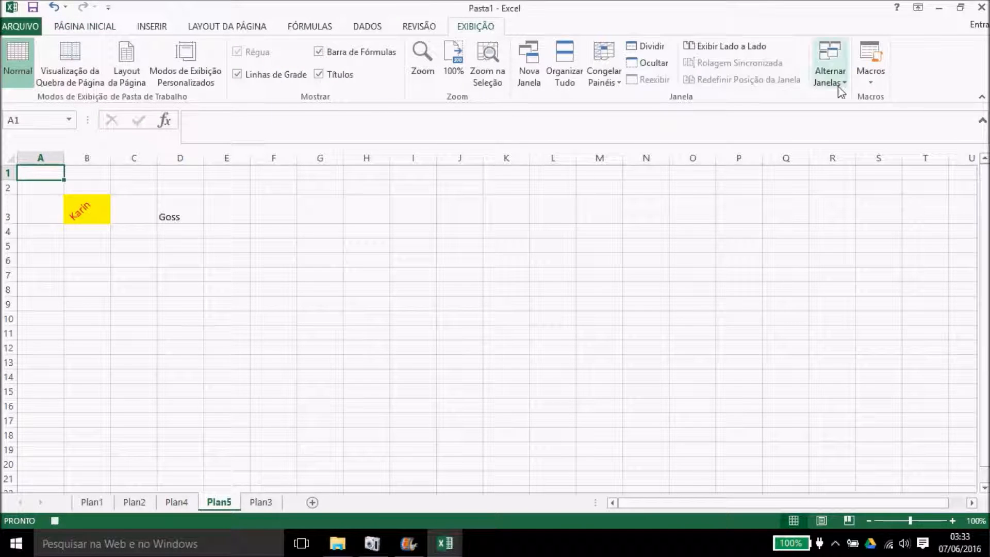
Step: Stop recording Macro6 and run it on D3 with Ctrl+M
{"action": "left_click", "coordinate": [868, 81]}
{"action": "left_click", "coordinate": [879, 117]}
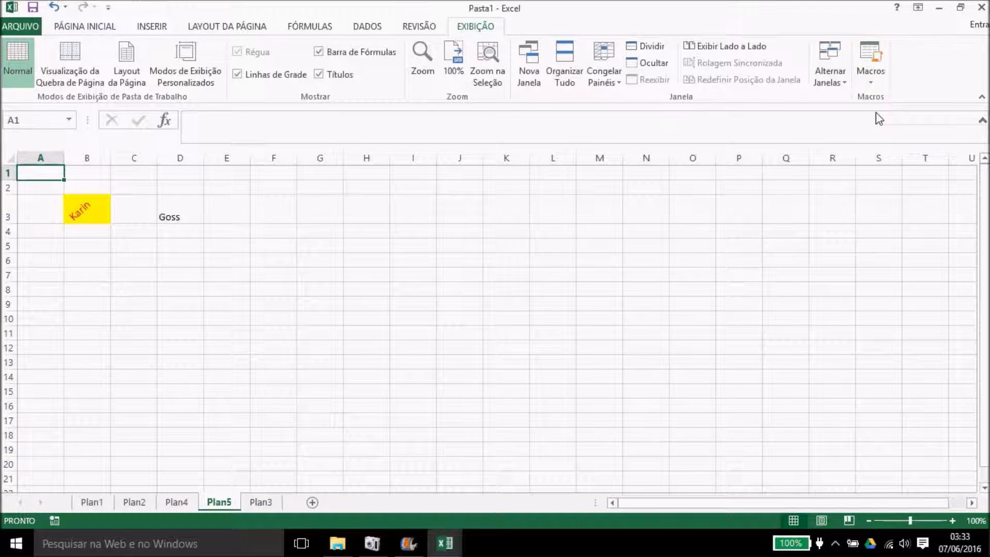
{"action": "left_click", "coordinate": [198, 209]}
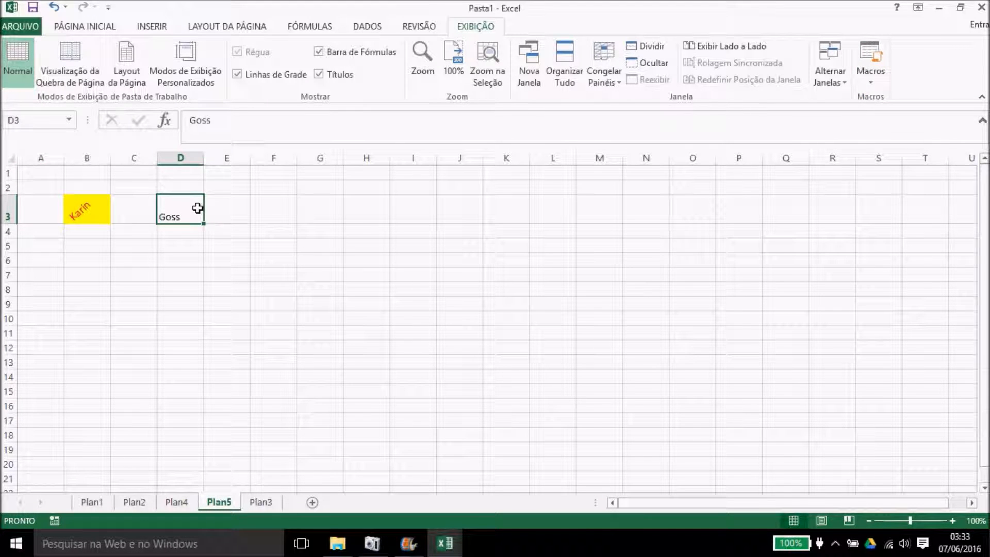
{"action": "left_click", "coordinate": [80, 208]}
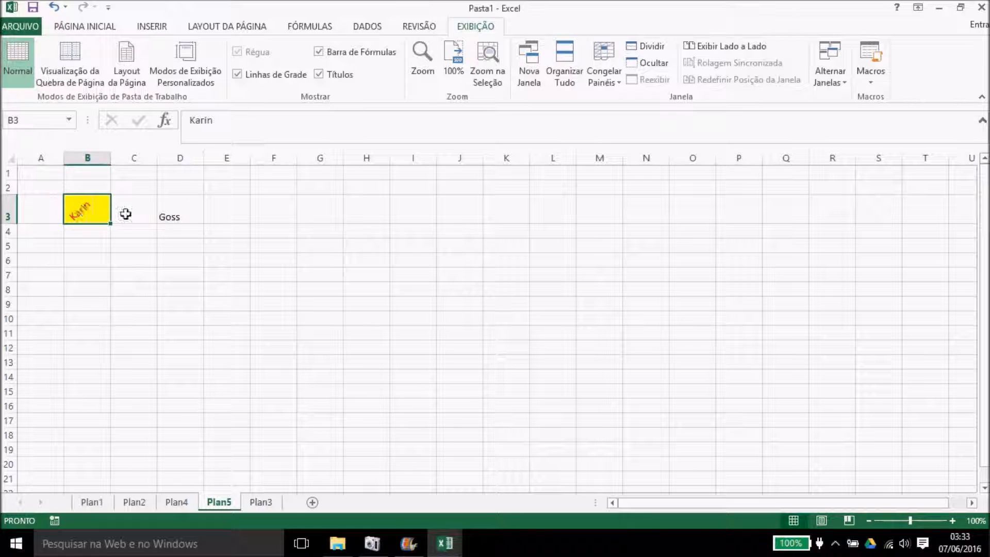
{"action": "left_click", "coordinate": [176, 214]}
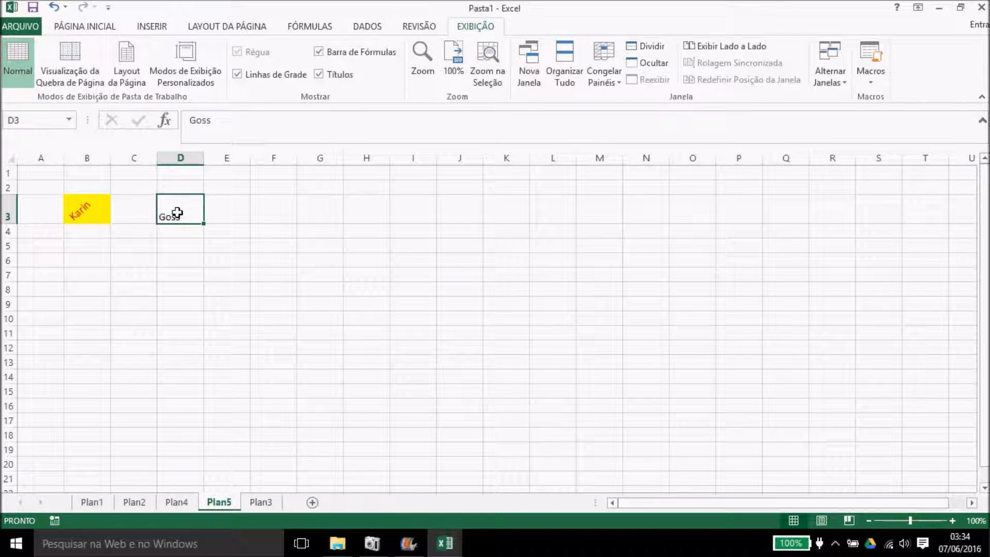
{"action": "key", "text": "ctrl+m"}
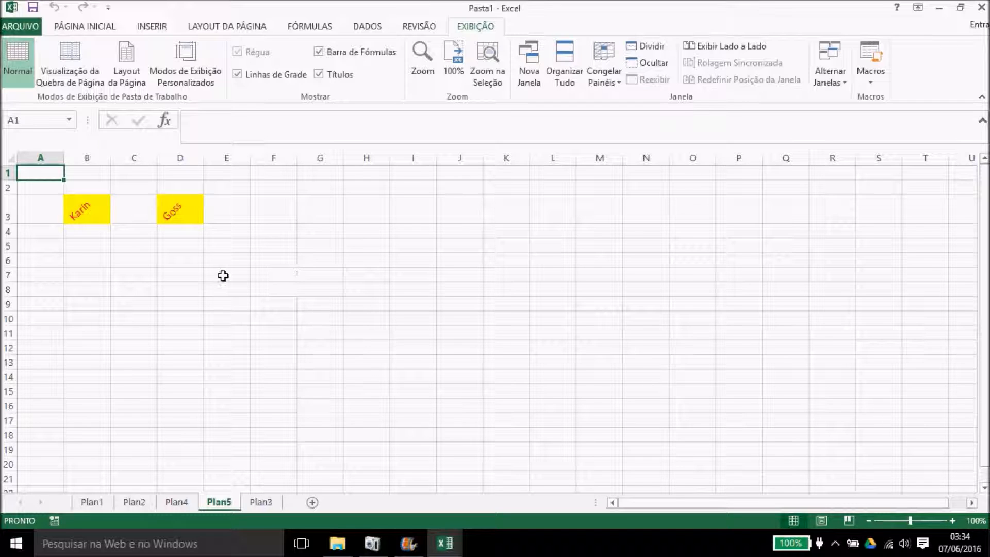
Step: Enter asnaJB in F6 and SIDANIAS in K7
{"action": "left_click", "coordinate": [273, 260]}
{"action": "type", "text": "asnaJB"}
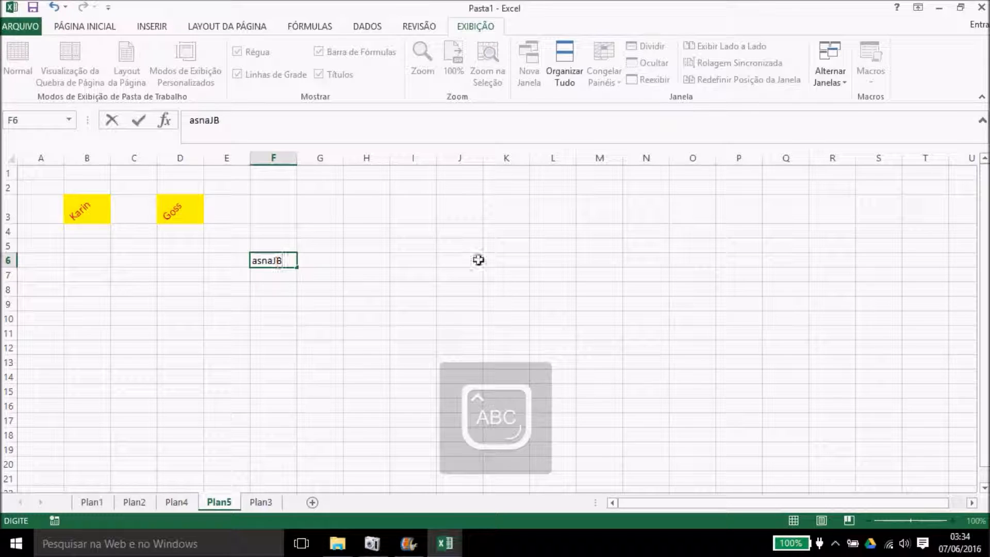
{"action": "left_click", "coordinate": [506, 276]}
{"action": "type", "text": "SIDANIAS"}
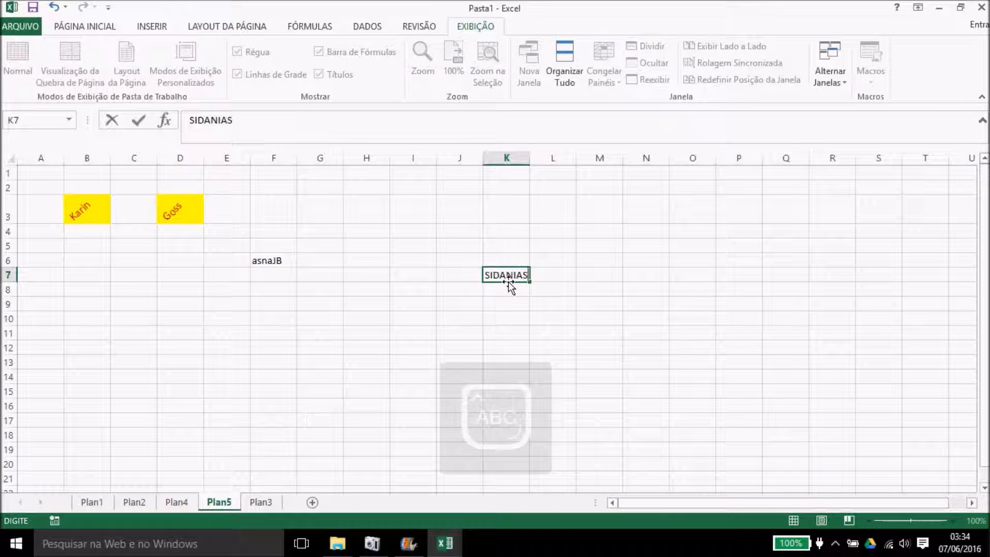
{"action": "left_click", "coordinate": [361, 336]}
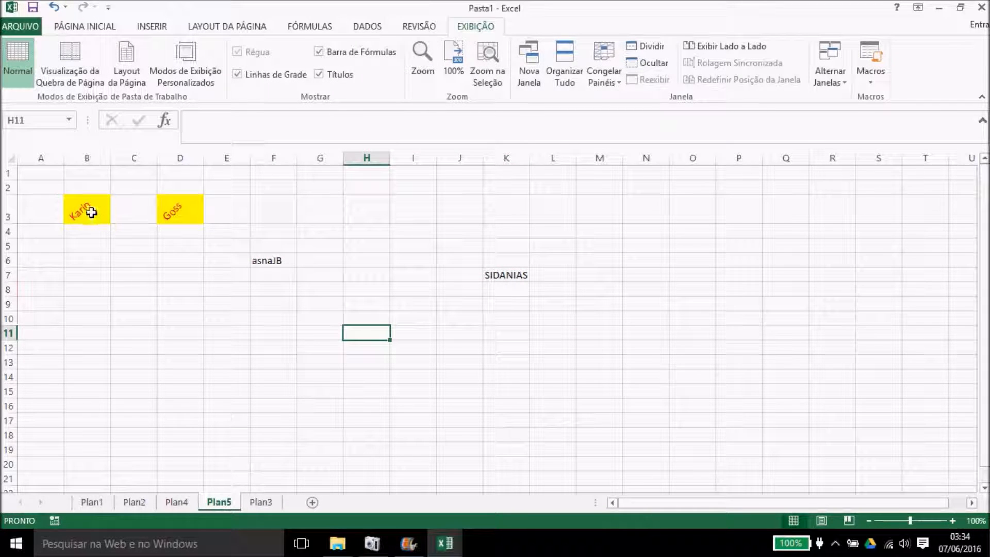
Step: Apply the macro formatting to F6, K7 and I8, then add a new sheet
{"action": "left_click", "coordinate": [268, 262]}
{"action": "key", "text": "ctrl+m"}
{"action": "left_click", "coordinate": [512, 292]}
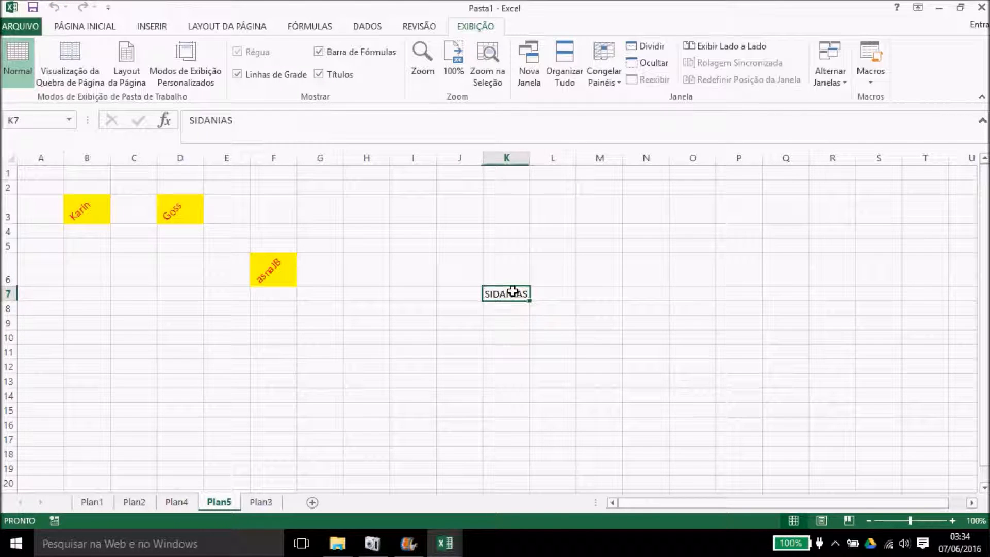
{"action": "key", "text": "ctrl+m"}
{"action": "left_click", "coordinate": [401, 337]}
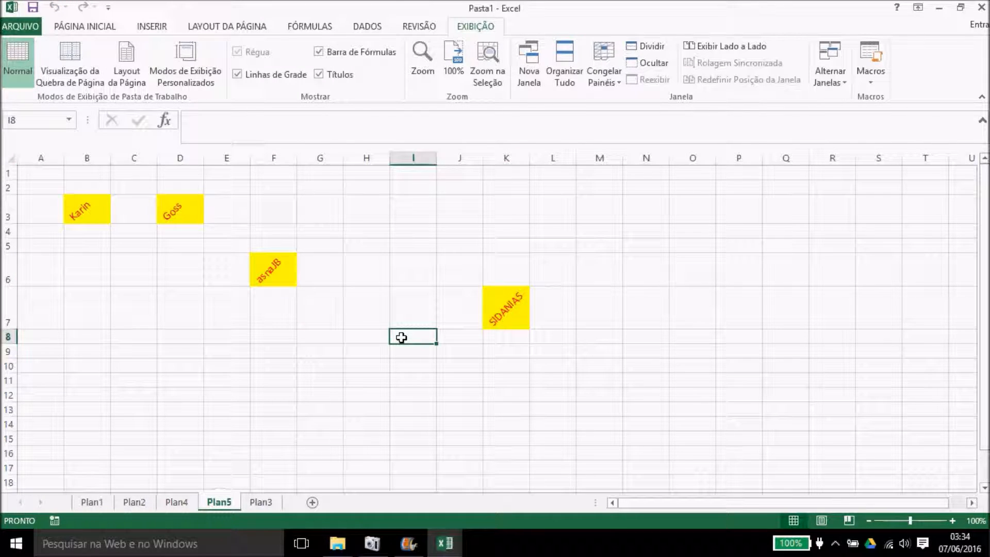
{"action": "key", "text": "ctrl+m"}
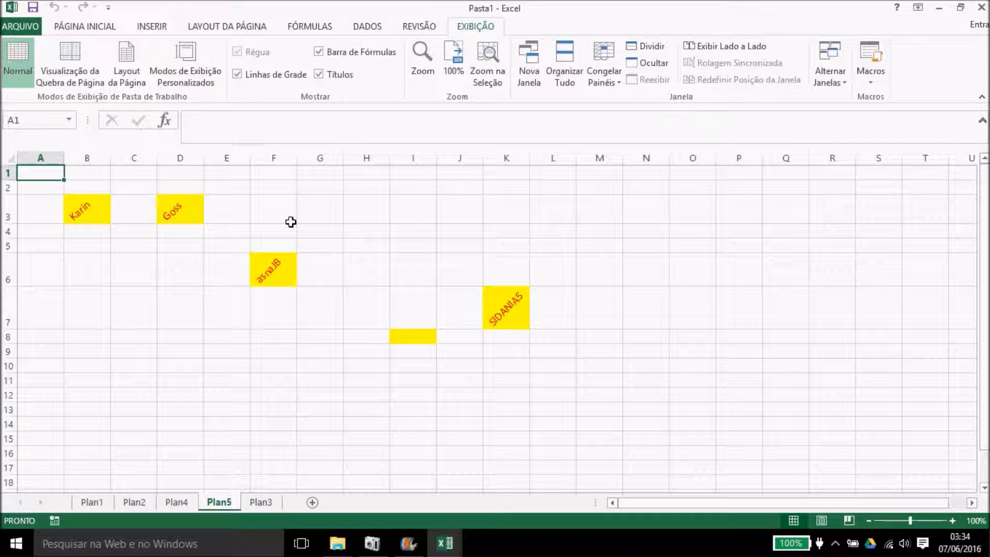
{"action": "left_click", "coordinate": [269, 504]}
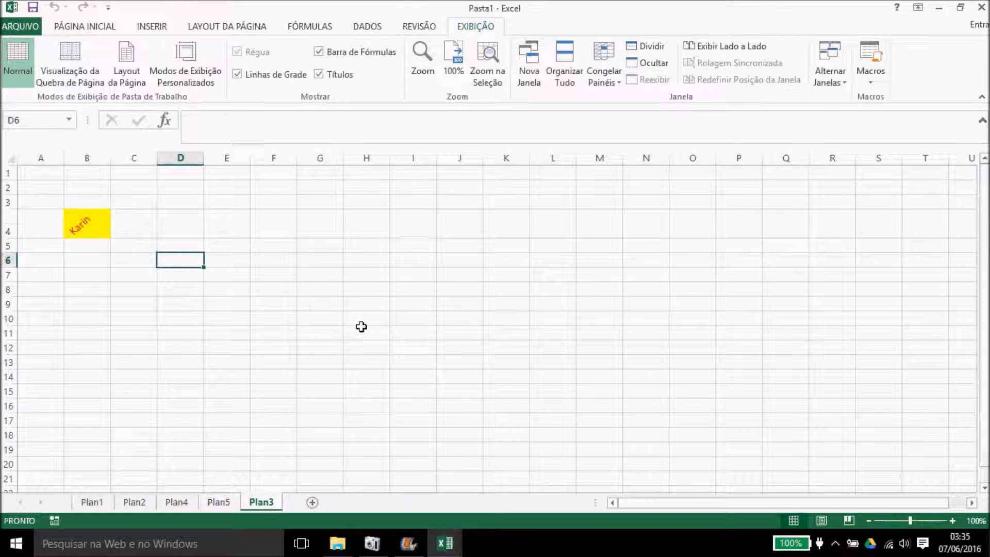
{"action": "left_click", "coordinate": [314, 502]}
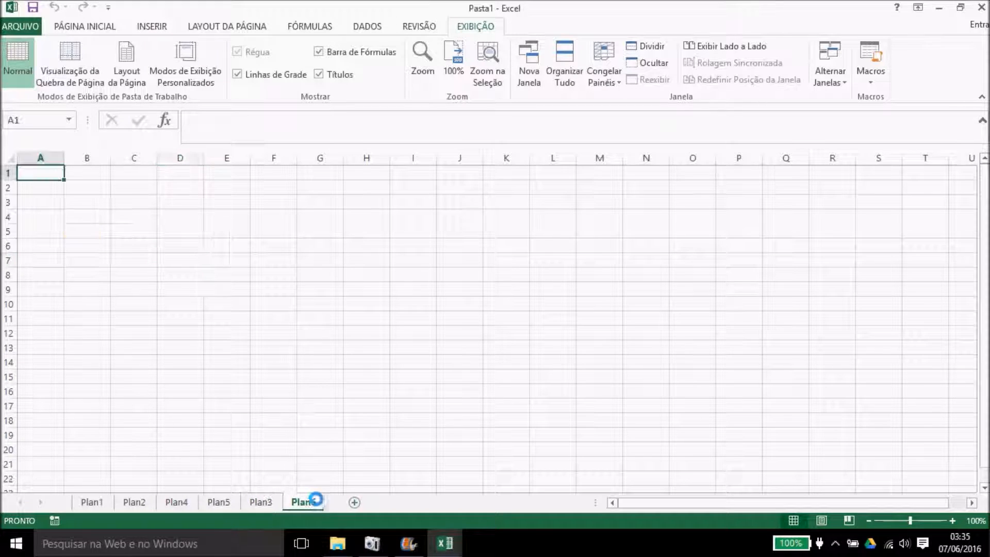